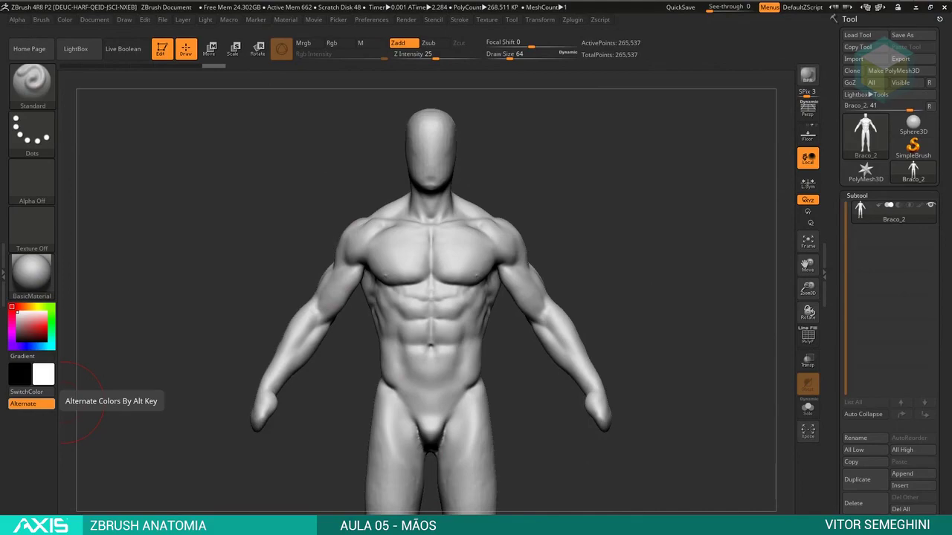
Orbit the figure to check its arms and hands, then switch to the Photoshop reference board
{"action": "mouse_move", "coordinate": [659, 228]}
{"action": "left_mouse_down"}
{"action": "mouse_move", "coordinate": [648, 246]}
{"action": "mouse_move", "coordinate": [656, 260]}
{"action": "left_mouse_up"}
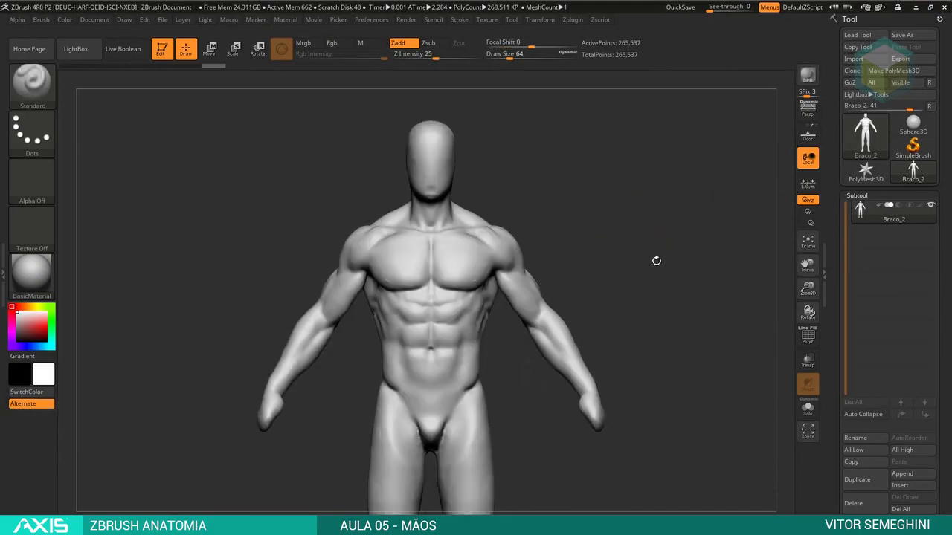
{"action": "mouse_move", "coordinate": [644, 325]}
{"action": "left_mouse_down"}
{"action": "mouse_move", "coordinate": [656, 278]}
{"action": "mouse_move", "coordinate": [684, 265]}
{"action": "mouse_move", "coordinate": [667, 283]}
{"action": "left_mouse_up"}
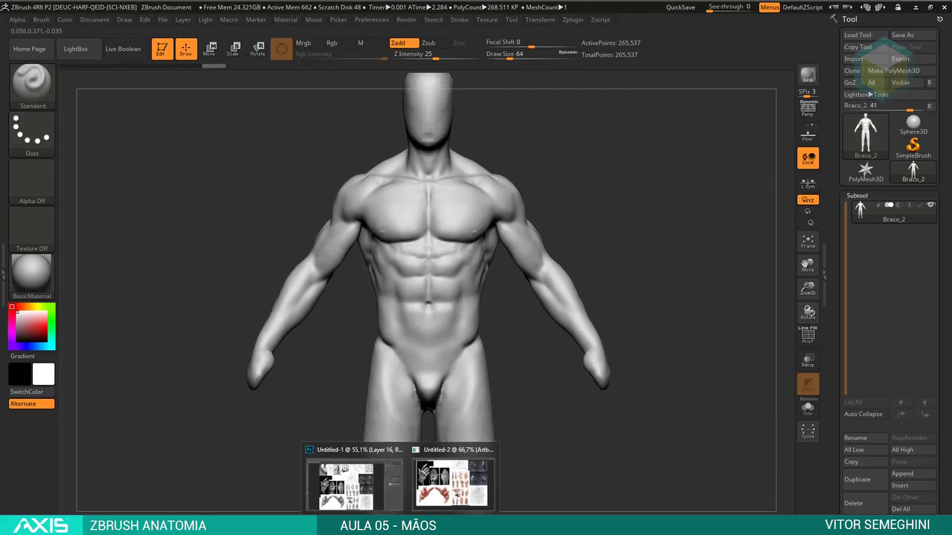
{"action": "left_click", "coordinate": [353, 483]}
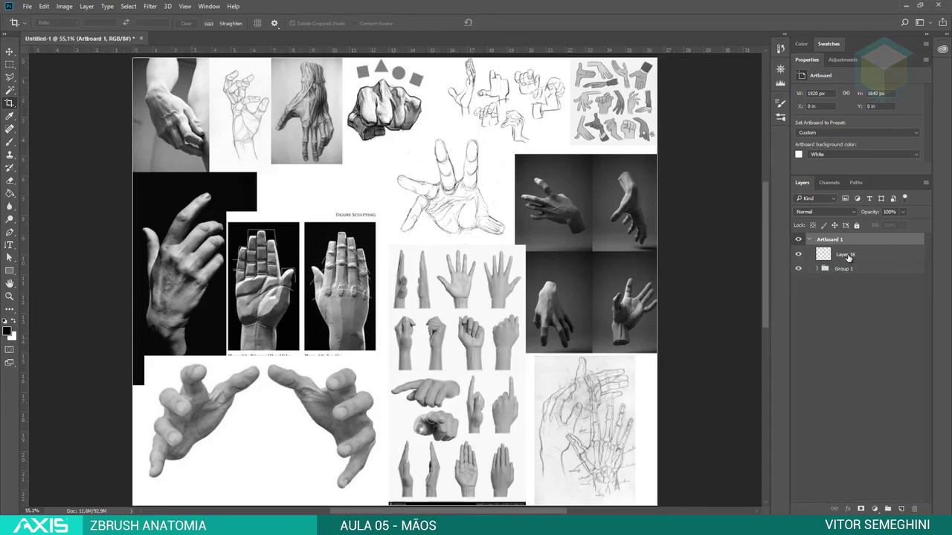
Select the empty Layer 16 above the reference images for painting
{"action": "left_click", "coordinate": [845, 256]}
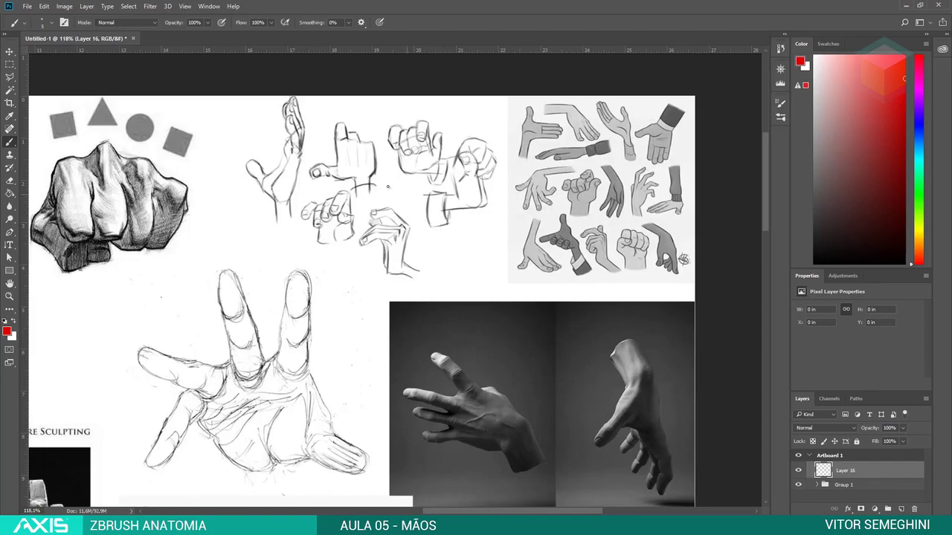
{"action": "mouse_move", "coordinate": [344, 110]}
{"action": "left_mouse_down"}
{"action": "mouse_move", "coordinate": [311, 117]}
{"action": "mouse_move", "coordinate": [321, 122]}
{"action": "left_mouse_up"}
{"action": "left_click_drag", "start_coordinate": [383, 110], "coordinate": [368, 132]}
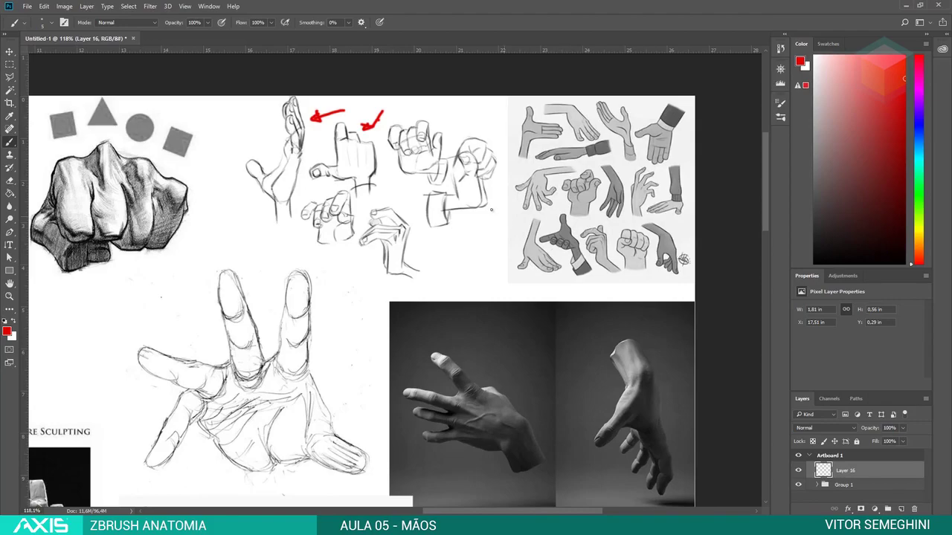
{"action": "key", "text": "e"}
{"action": "mouse_move", "coordinate": [340, 117]}
{"action": "left_mouse_down"}
{"action": "mouse_move", "coordinate": [299, 123]}
{"action": "mouse_move", "coordinate": [361, 137]}
{"action": "mouse_move", "coordinate": [392, 110]}
{"action": "left_mouse_up"}
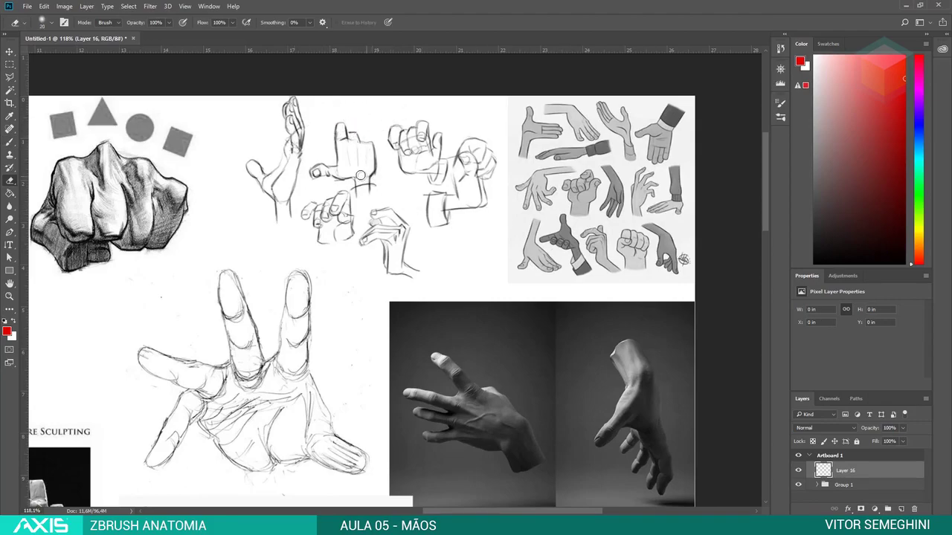
{"action": "key", "text": "b"}
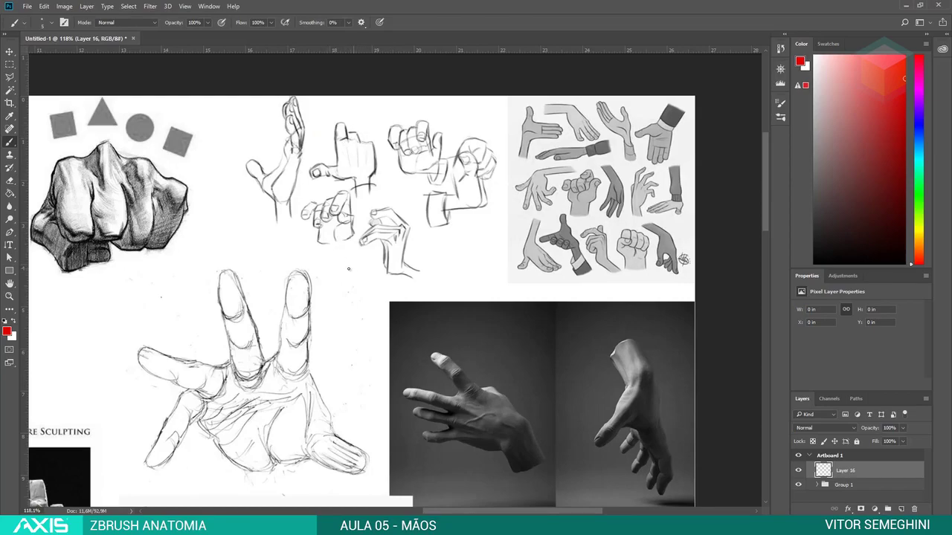
{"action": "scroll", "coordinate": [333, 225], "scroll_direction": "down", "scroll_amount": 3, "text": "alt"}
{"action": "mouse_move", "coordinate": [205, 421]}
{"action": "left_mouse_down"}
{"action": "mouse_move", "coordinate": [240, 403]}
{"action": "mouse_move", "coordinate": [368, 260]}
{"action": "left_mouse_up"}
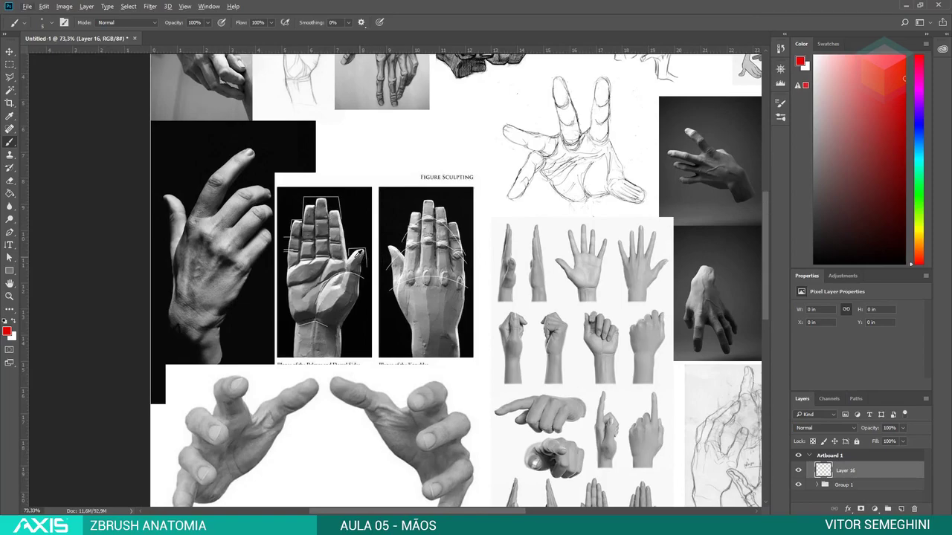
Paint red arcs over the upper, middle and lower knuckle rows of the back-of-hand sculpture
{"action": "scroll", "coordinate": [333, 244], "scroll_direction": "up", "scroll_amount": 3, "text": "alt"}
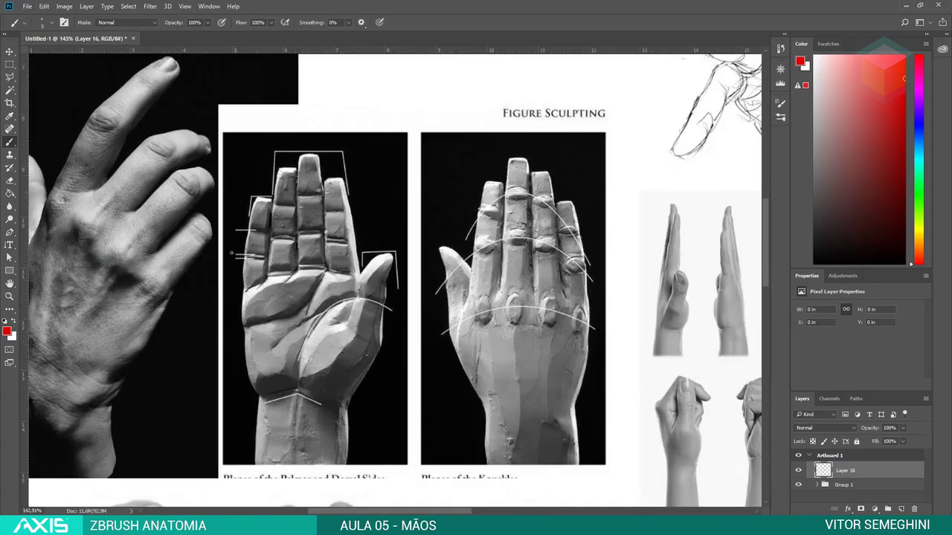
{"action": "left_click_drag", "start_coordinate": [446, 331], "coordinate": [612, 309]}
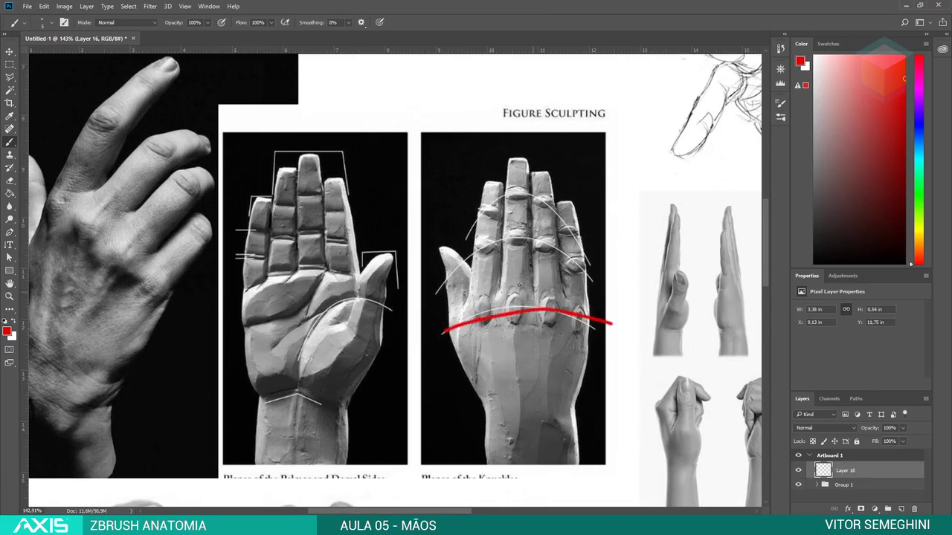
{"action": "key", "text": "ctrl+z"}
{"action": "left_click_drag", "start_coordinate": [437, 283], "coordinate": [595, 262]}
{"action": "key", "text": "ctrl+z"}
{"action": "left_click_drag", "start_coordinate": [464, 230], "coordinate": [595, 234]}
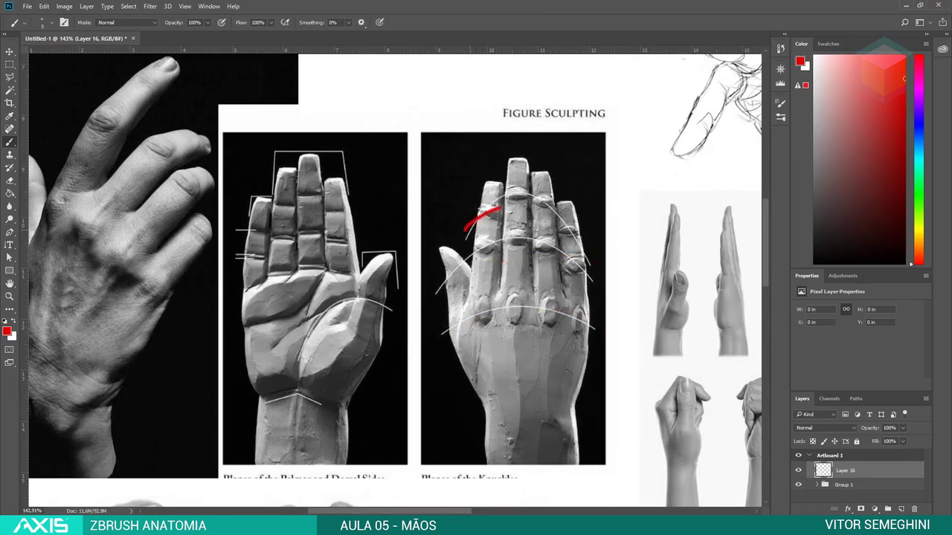
{"action": "key", "text": "ctrl+z"}
{"action": "left_click_drag", "start_coordinate": [465, 237], "coordinate": [592, 247]}
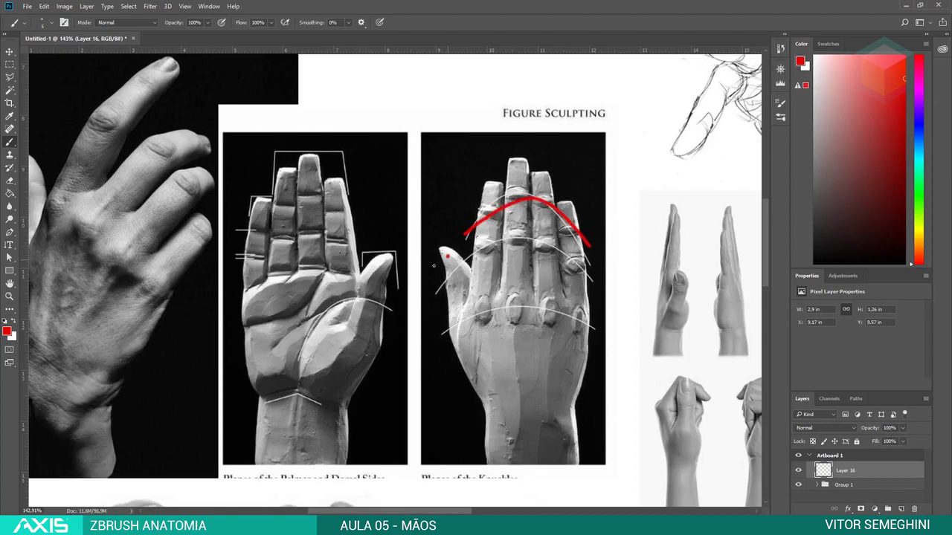
{"action": "left_click_drag", "start_coordinate": [434, 268], "coordinate": [589, 279]}
{"action": "mouse_move", "coordinate": [444, 323]}
{"action": "left_mouse_down"}
{"action": "mouse_move", "coordinate": [537, 302]}
{"action": "mouse_move", "coordinate": [600, 322]}
{"action": "left_mouse_up"}
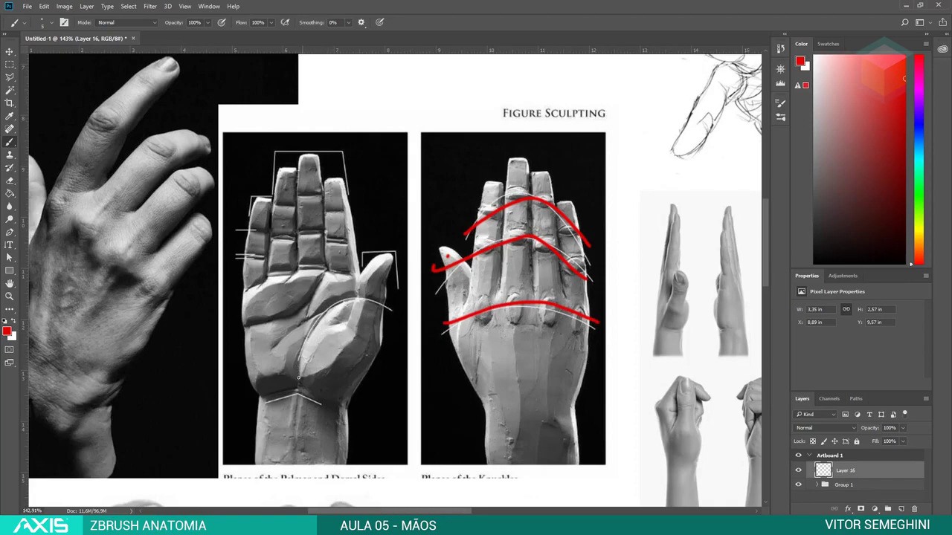
Try red marks at the palm's wrist and thumb base, then erase them
{"action": "mouse_move", "coordinate": [298, 378]}
{"action": "left_mouse_down"}
{"action": "mouse_move", "coordinate": [320, 332]}
{"action": "mouse_move", "coordinate": [358, 304]}
{"action": "mouse_move", "coordinate": [353, 382]}
{"action": "mouse_move", "coordinate": [343, 387]}
{"action": "left_mouse_up"}
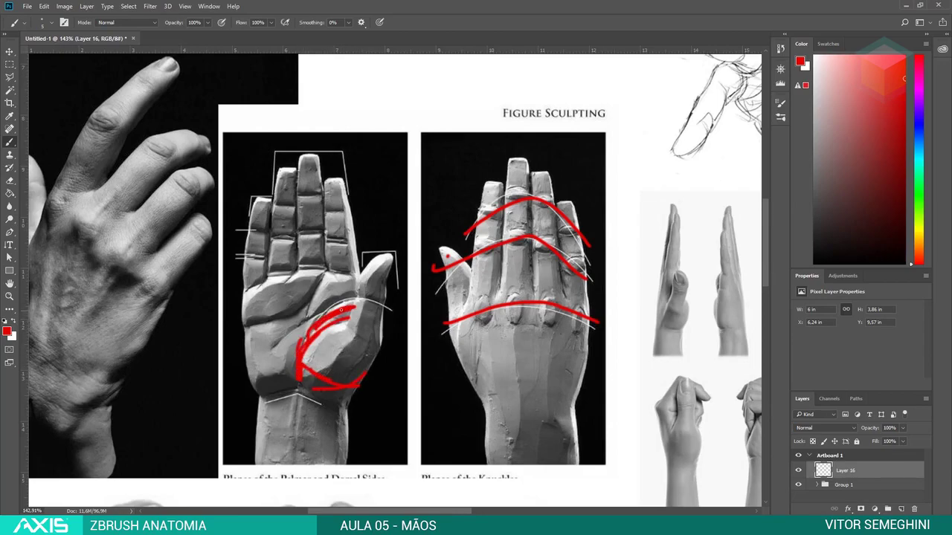
{"action": "mouse_move", "coordinate": [351, 302]}
{"action": "left_mouse_down"}
{"action": "mouse_move", "coordinate": [390, 303]}
{"action": "mouse_move", "coordinate": [391, 258]}
{"action": "mouse_move", "coordinate": [287, 328]}
{"action": "left_mouse_up"}
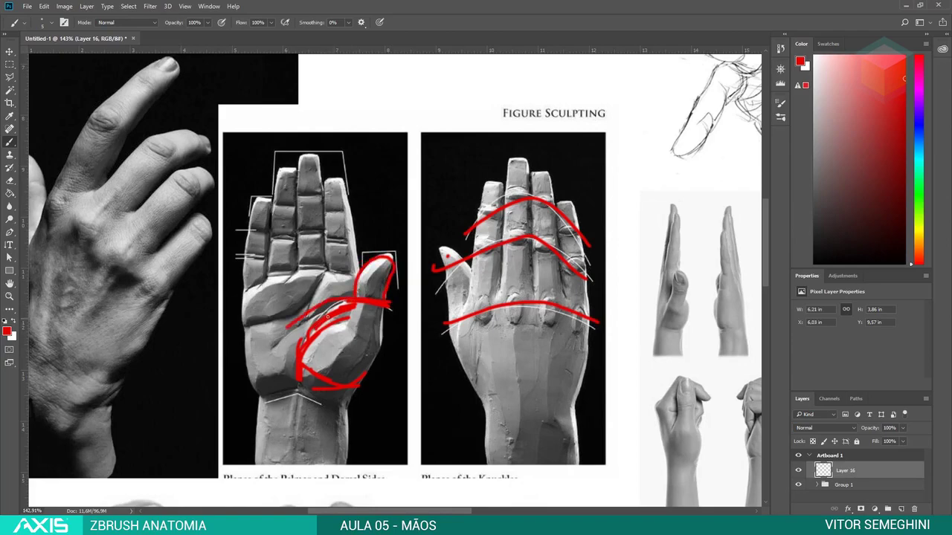
{"action": "key", "text": "e"}
{"action": "mouse_move", "coordinate": [379, 305]}
{"action": "left_mouse_down"}
{"action": "mouse_move", "coordinate": [327, 320]}
{"action": "mouse_move", "coordinate": [305, 338]}
{"action": "mouse_move", "coordinate": [354, 336]}
{"action": "mouse_move", "coordinate": [305, 353]}
{"action": "mouse_move", "coordinate": [312, 375]}
{"action": "mouse_move", "coordinate": [350, 387]}
{"action": "mouse_move", "coordinate": [356, 371]}
{"action": "left_mouse_up"}
{"action": "key", "text": "b"}
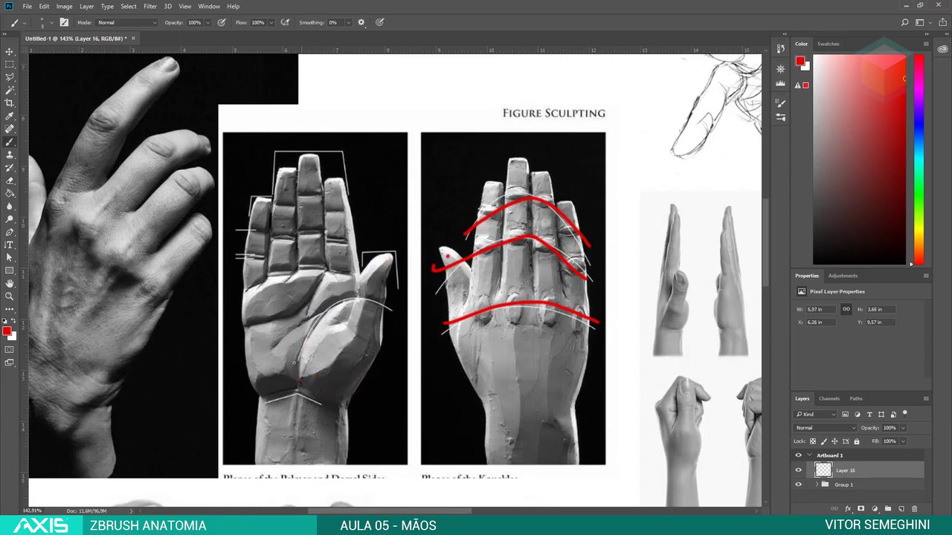
Sketch a red palm curve with arrowhead and little-finger edge, then erase those strokes
{"action": "mouse_move", "coordinate": [299, 357]}
{"action": "left_mouse_down"}
{"action": "mouse_move", "coordinate": [325, 300]}
{"action": "mouse_move", "coordinate": [366, 282]}
{"action": "mouse_move", "coordinate": [385, 307]}
{"action": "left_mouse_up"}
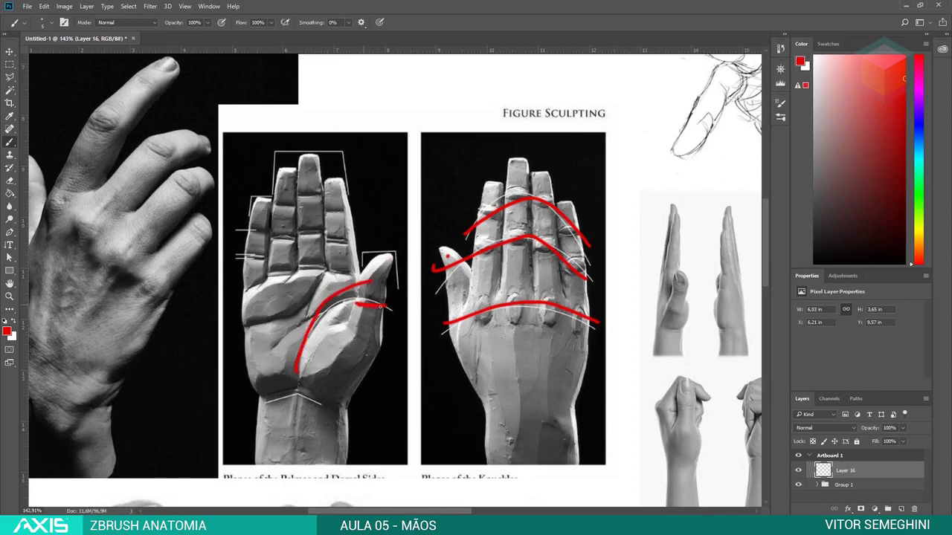
{"action": "mouse_move", "coordinate": [368, 272]}
{"action": "left_mouse_down"}
{"action": "mouse_move", "coordinate": [355, 282]}
{"action": "mouse_move", "coordinate": [352, 260]}
{"action": "mouse_move", "coordinate": [262, 264]}
{"action": "mouse_move", "coordinate": [246, 283]}
{"action": "mouse_move", "coordinate": [243, 314]}
{"action": "left_mouse_up"}
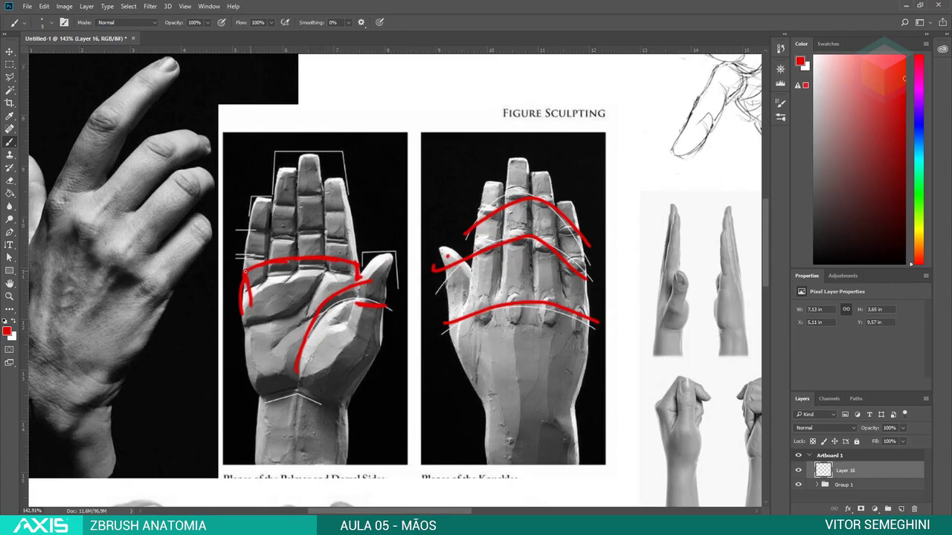
{"action": "mouse_move", "coordinate": [245, 271]}
{"action": "left_mouse_down"}
{"action": "mouse_move", "coordinate": [249, 185]}
{"action": "mouse_move", "coordinate": [271, 182]}
{"action": "mouse_move", "coordinate": [282, 143]}
{"action": "mouse_move", "coordinate": [346, 136]}
{"action": "mouse_move", "coordinate": [363, 168]}
{"action": "left_mouse_up"}
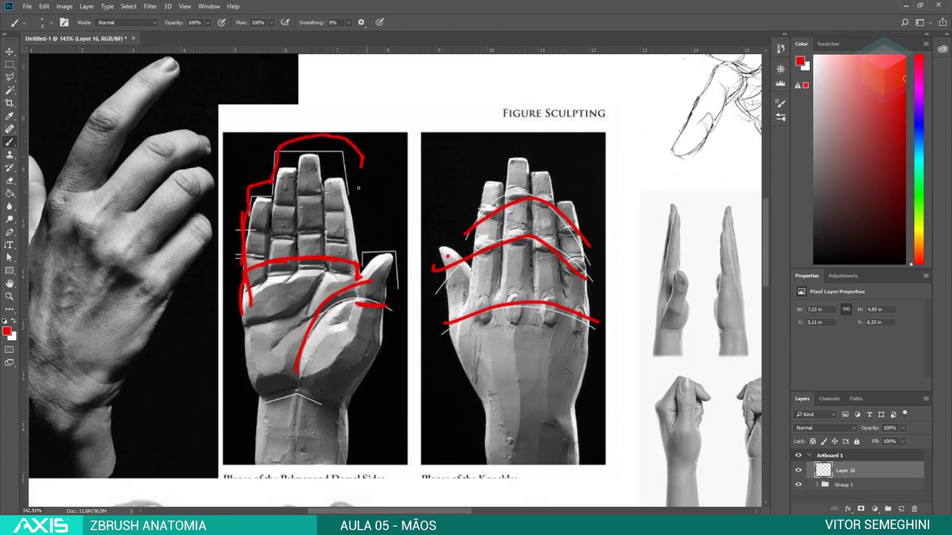
{"action": "key", "text": "e"}
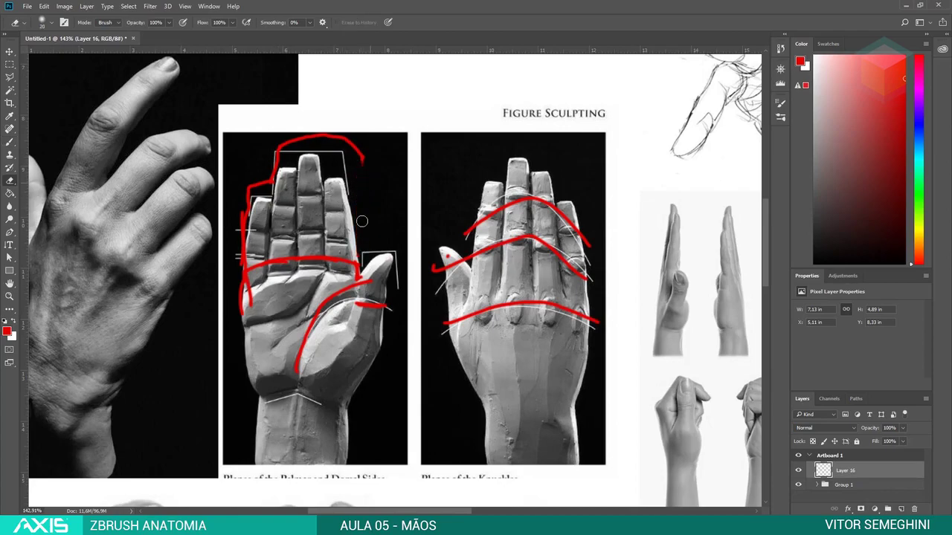
{"action": "mouse_move", "coordinate": [362, 221]}
{"action": "left_mouse_down"}
{"action": "mouse_move", "coordinate": [360, 157]}
{"action": "mouse_move", "coordinate": [335, 136]}
{"action": "mouse_move", "coordinate": [279, 149]}
{"action": "mouse_move", "coordinate": [295, 155]}
{"action": "mouse_move", "coordinate": [238, 212]}
{"action": "mouse_move", "coordinate": [260, 290]}
{"action": "mouse_move", "coordinate": [244, 305]}
{"action": "mouse_move", "coordinate": [370, 254]}
{"action": "left_mouse_up"}
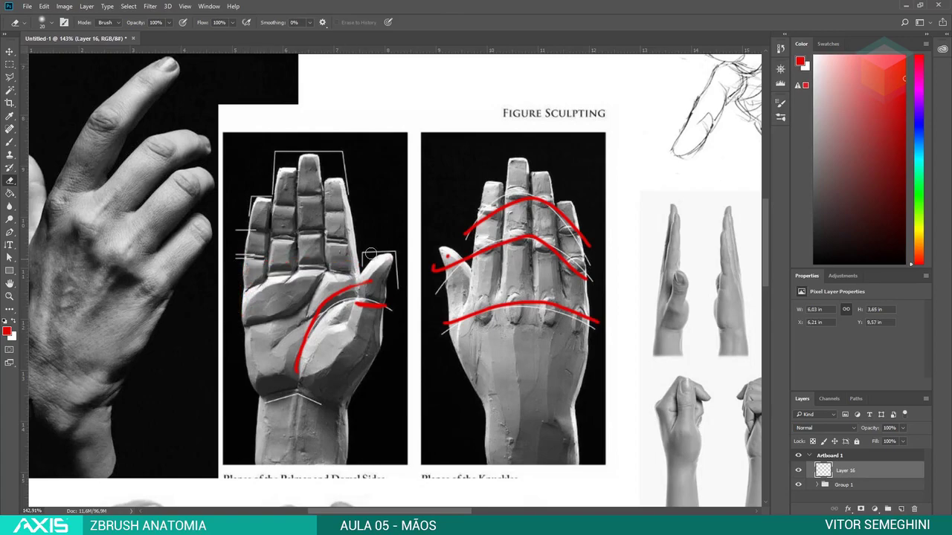
{"action": "mouse_move", "coordinate": [393, 284]}
{"action": "left_mouse_down"}
{"action": "mouse_move", "coordinate": [312, 325]}
{"action": "mouse_move", "coordinate": [303, 350]}
{"action": "mouse_move", "coordinate": [291, 349]}
{"action": "mouse_move", "coordinate": [383, 305]}
{"action": "left_mouse_up"}
{"action": "key", "text": "b"}
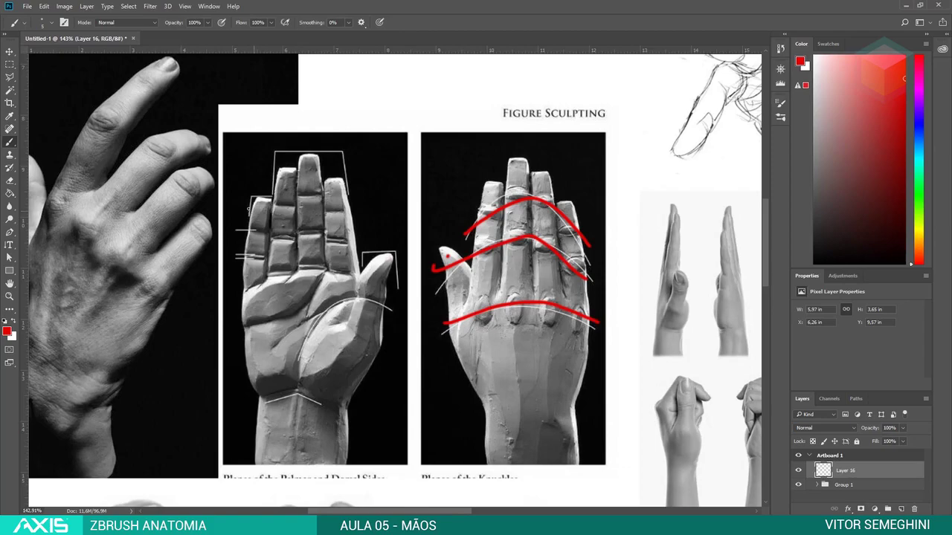
Outline the little finger in red and draw horizontal lines at each fingertip height
{"action": "left_click_drag", "start_coordinate": [251, 198], "coordinate": [278, 275]}
{"action": "mouse_move", "coordinate": [274, 249]}
{"action": "left_mouse_down"}
{"action": "mouse_move", "coordinate": [277, 200]}
{"action": "mouse_move", "coordinate": [297, 195]}
{"action": "left_mouse_up"}
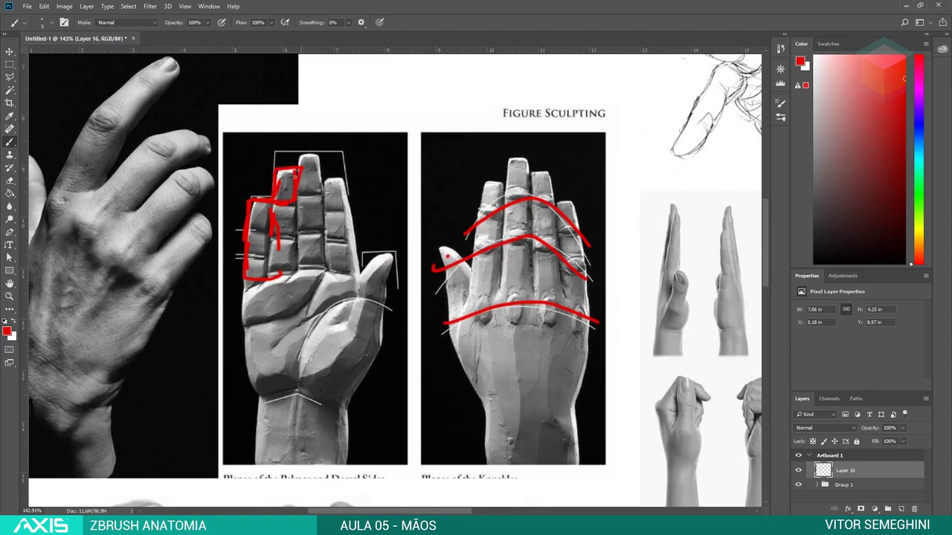
{"action": "left_click_drag", "start_coordinate": [275, 160], "coordinate": [373, 146]}
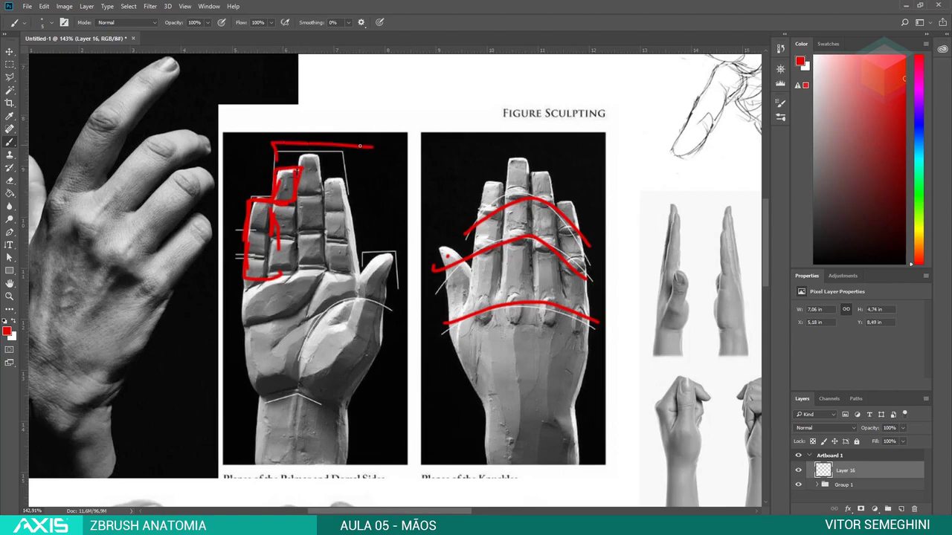
{"action": "left_click_drag", "start_coordinate": [246, 136], "coordinate": [318, 139]}
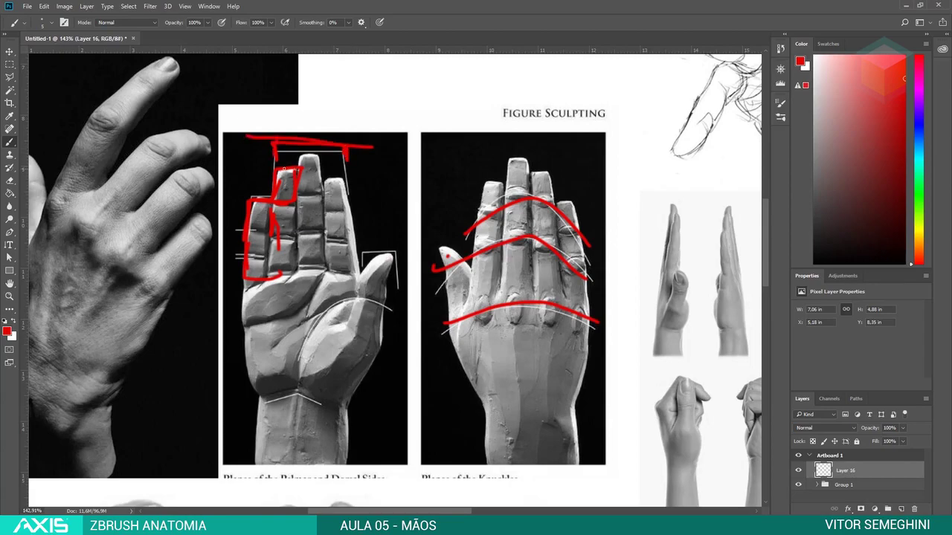
{"action": "left_click_drag", "start_coordinate": [281, 170], "coordinate": [378, 172]}
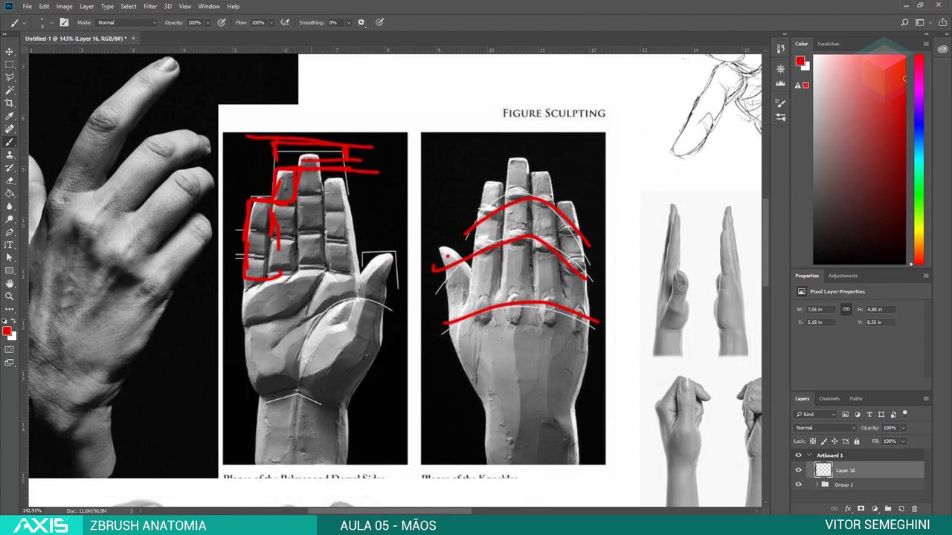
{"action": "left_click_drag", "start_coordinate": [301, 158], "coordinate": [371, 156]}
{"action": "left_click_drag", "start_coordinate": [323, 179], "coordinate": [378, 178]}
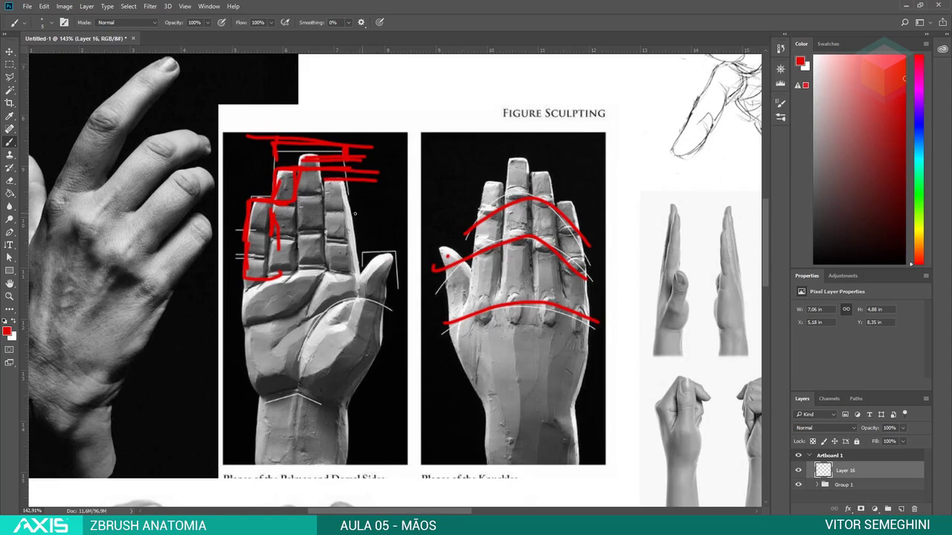
Add three red arrows around the fingers, then zoom to the surrounding references
{"action": "left_click_drag", "start_coordinate": [360, 214], "coordinate": [372, 211]}
{"action": "left_click_drag", "start_coordinate": [226, 156], "coordinate": [257, 164]}
{"action": "mouse_move", "coordinate": [309, 111]}
{"action": "left_mouse_down"}
{"action": "mouse_move", "coordinate": [317, 134]}
{"action": "mouse_move", "coordinate": [308, 135]}
{"action": "left_mouse_up"}
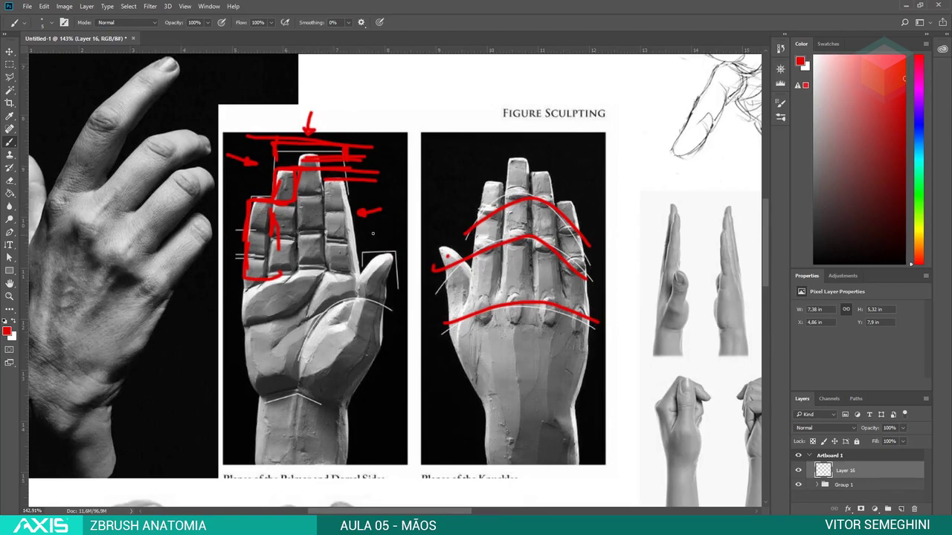
{"action": "key", "text": "ctrl+minus"}
{"action": "scroll", "coordinate": [96, 279], "scroll_direction": "up", "scroll_amount": 2, "text": "alt"}
{"action": "scroll", "coordinate": [95, 279], "scroll_direction": "up", "scroll_amount": 1, "text": "alt"}
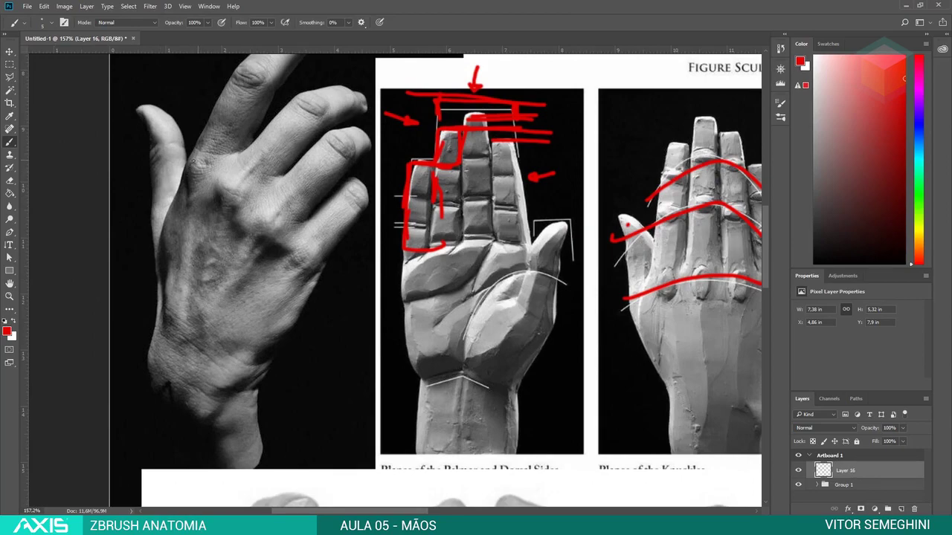
Paint a red box outline over the back of the hand in the photo
{"action": "left_click_drag", "start_coordinate": [192, 159], "coordinate": [162, 245]}
{"action": "left_click_drag", "start_coordinate": [177, 185], "coordinate": [141, 306]}
{"action": "left_click_drag", "start_coordinate": [160, 238], "coordinate": [153, 332]}
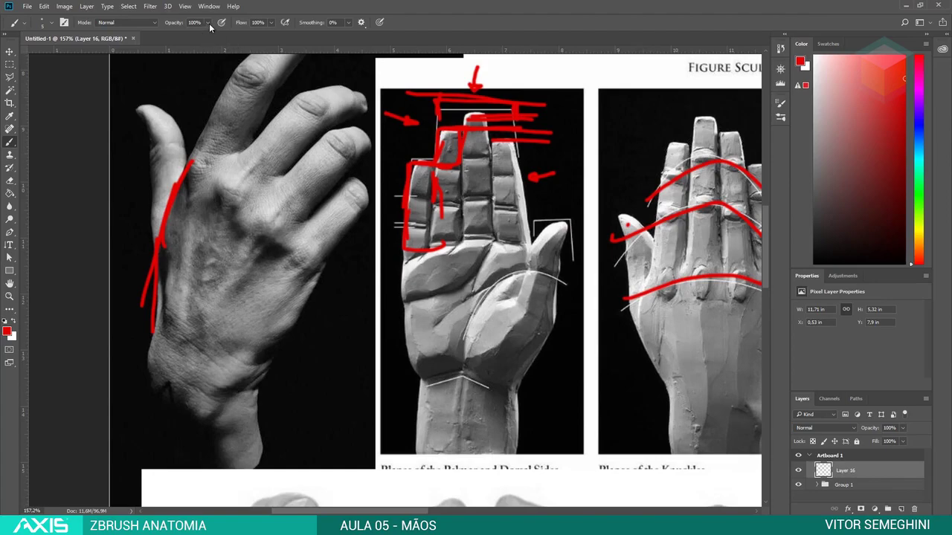
{"action": "mouse_move", "coordinate": [192, 165]}
{"action": "left_mouse_down"}
{"action": "mouse_move", "coordinate": [313, 257]}
{"action": "mouse_move", "coordinate": [223, 354]}
{"action": "left_mouse_up"}
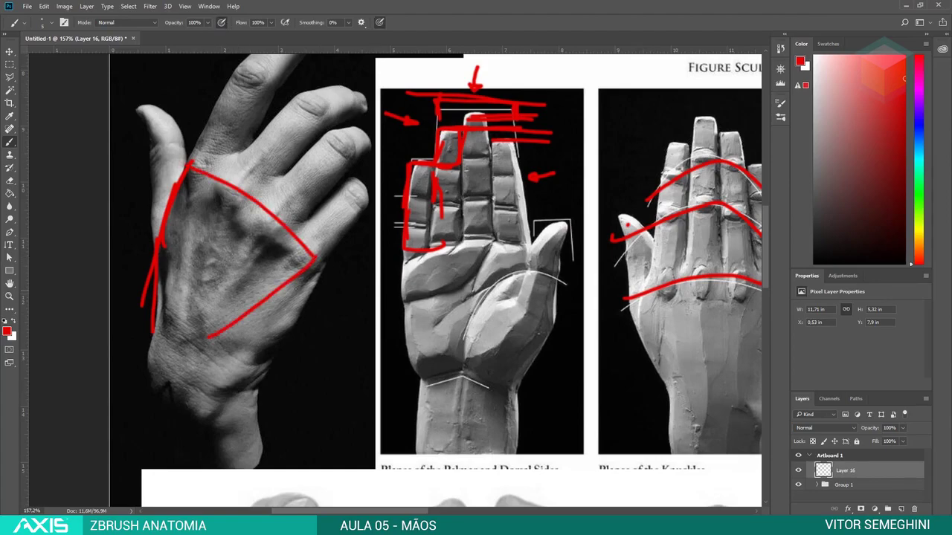
{"action": "left_click_drag", "start_coordinate": [154, 325], "coordinate": [249, 355]}
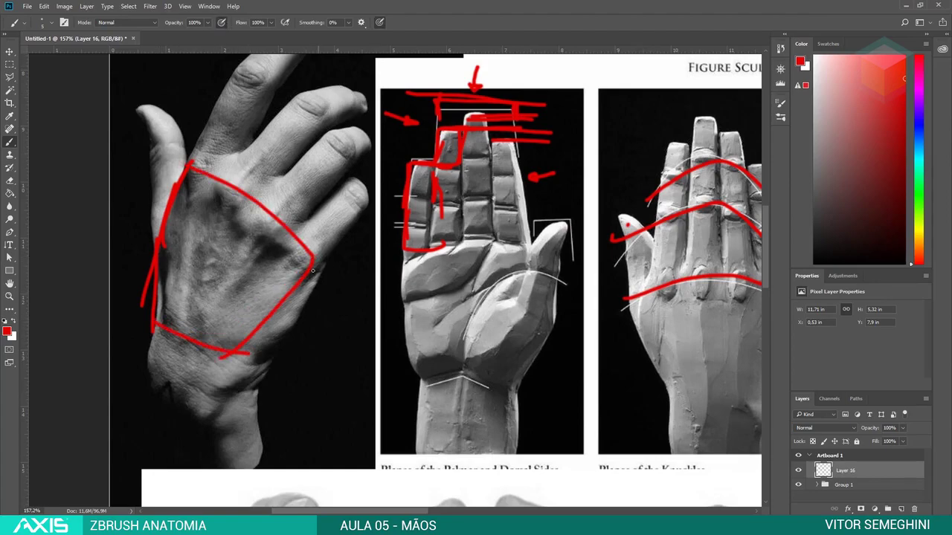
{"action": "left_click_drag", "start_coordinate": [231, 159], "coordinate": [338, 252]}
{"action": "left_click_drag", "start_coordinate": [339, 253], "coordinate": [250, 372]}
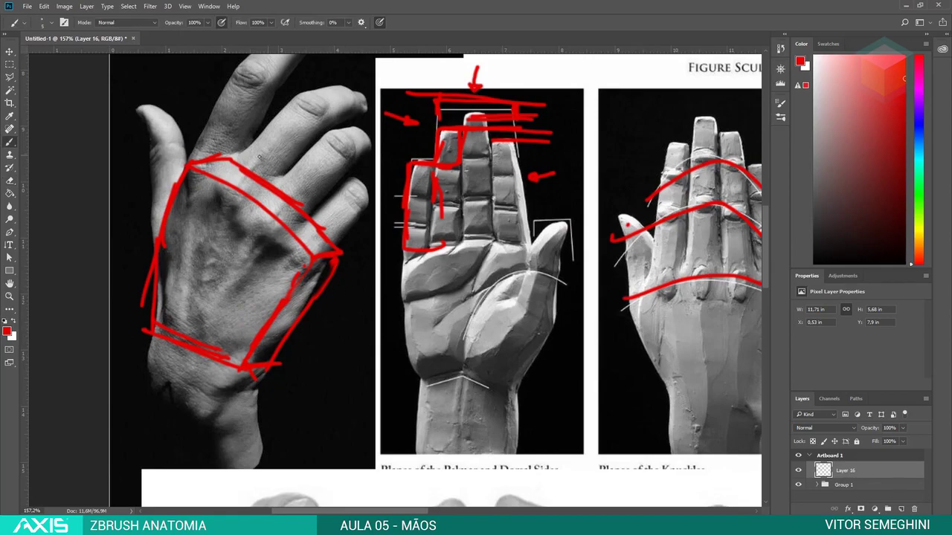
{"action": "left_click_drag", "start_coordinate": [186, 156], "coordinate": [231, 175]}
{"action": "mouse_move", "coordinate": [258, 145]}
{"action": "left_mouse_down"}
{"action": "mouse_move", "coordinate": [223, 177]}
{"action": "mouse_move", "coordinate": [245, 101]}
{"action": "mouse_move", "coordinate": [248, 148]}
{"action": "left_mouse_up"}
Box the index finger's base segment and the middle finger with red planes
{"action": "mouse_move", "coordinate": [267, 100]}
{"action": "left_mouse_down"}
{"action": "mouse_move", "coordinate": [223, 85]}
{"action": "mouse_move", "coordinate": [191, 158]}
{"action": "left_mouse_up"}
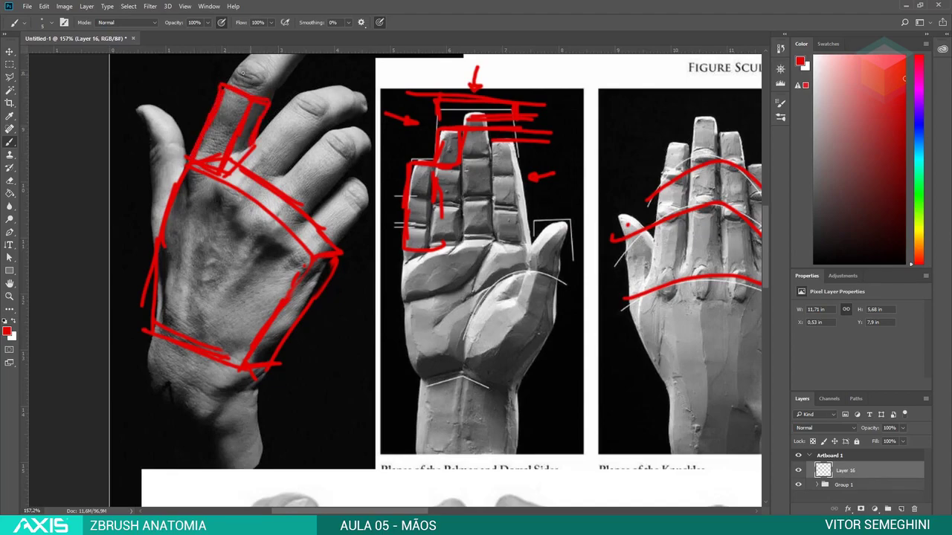
{"action": "left_click_drag", "start_coordinate": [232, 72], "coordinate": [266, 82]}
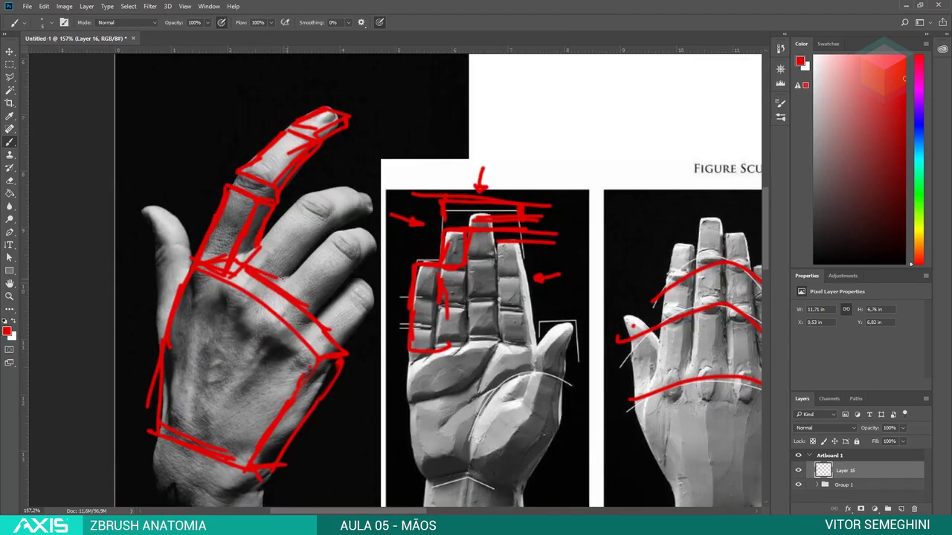
{"action": "left_click_drag", "start_coordinate": [283, 279], "coordinate": [347, 221]}
{"action": "key", "text": "ctrl+z"}
{"action": "left_click_drag", "start_coordinate": [266, 272], "coordinate": [327, 215]}
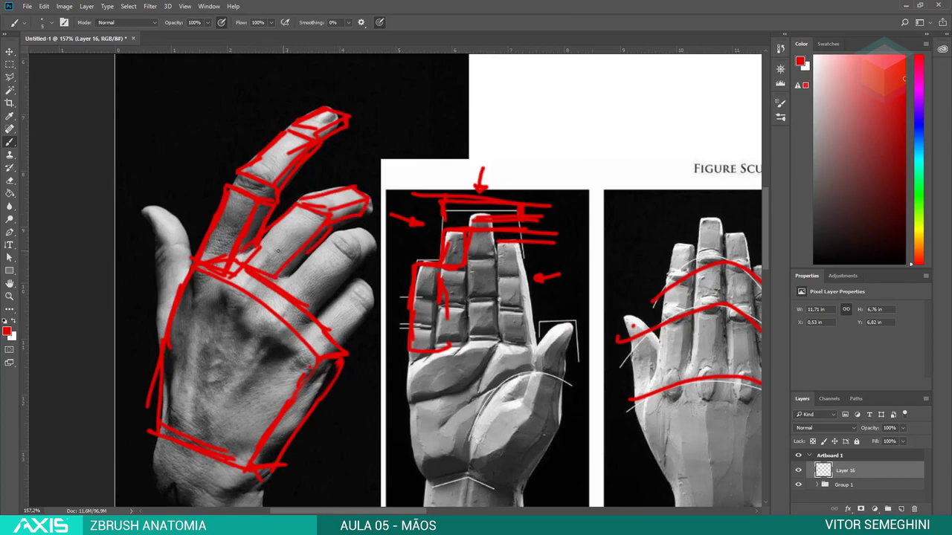
{"action": "scroll", "coordinate": [332, 235], "scroll_direction": "down", "scroll_amount": 2, "text": "alt"}
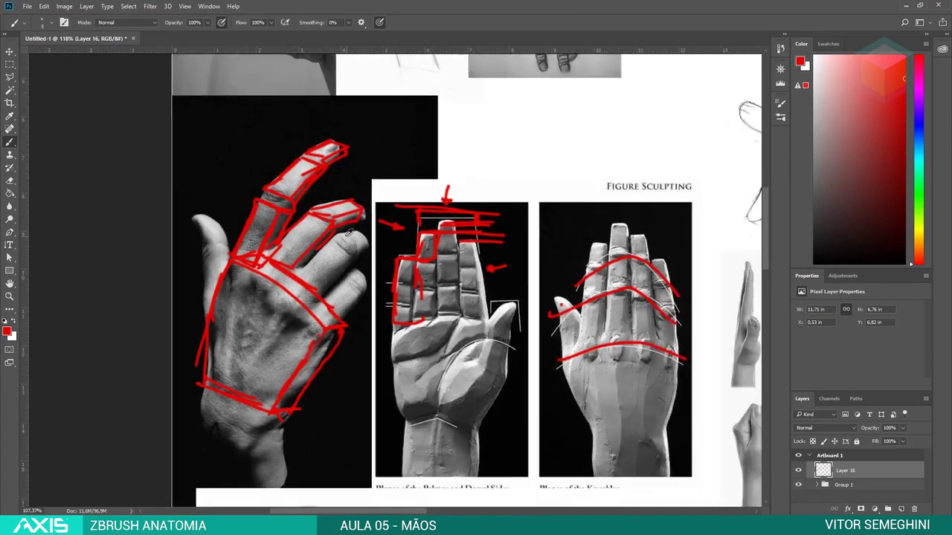
{"action": "scroll", "coordinate": [358, 232], "scroll_direction": "down", "scroll_amount": 3, "text": "alt"}
{"action": "scroll", "coordinate": [386, 218], "scroll_direction": "down", "scroll_amount": 2, "text": "alt"}
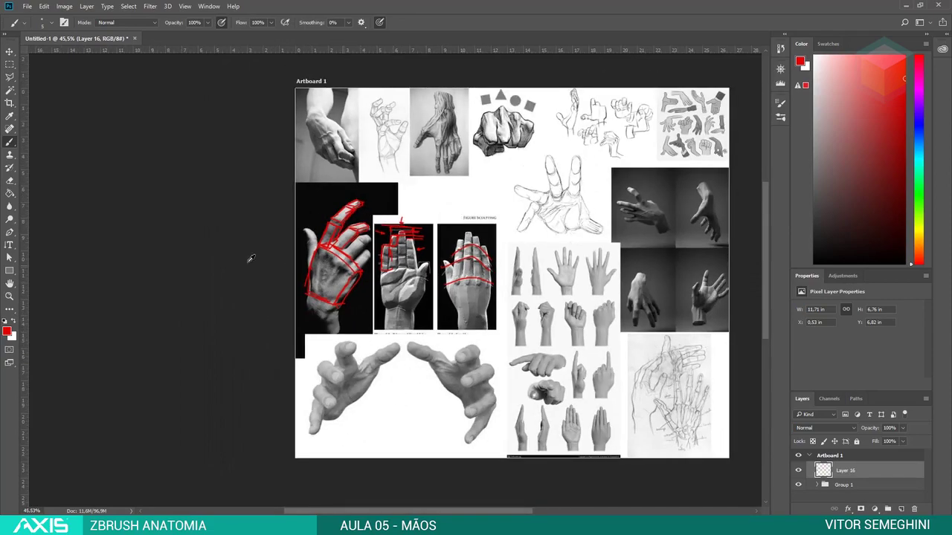
Trace two red curves across the fist's knuckles and circle the middle knuckle
{"action": "scroll", "coordinate": [520, 112], "scroll_direction": "up", "scroll_amount": 6, "text": "alt"}
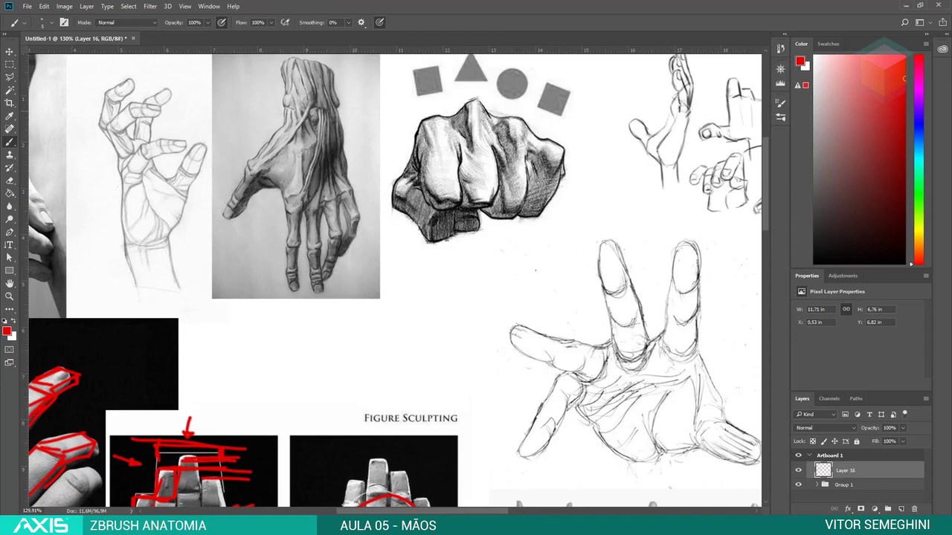
{"action": "mouse_move", "coordinate": [422, 116]}
{"action": "left_mouse_down"}
{"action": "mouse_move", "coordinate": [471, 101]}
{"action": "mouse_move", "coordinate": [524, 116]}
{"action": "mouse_move", "coordinate": [573, 156]}
{"action": "left_mouse_up"}
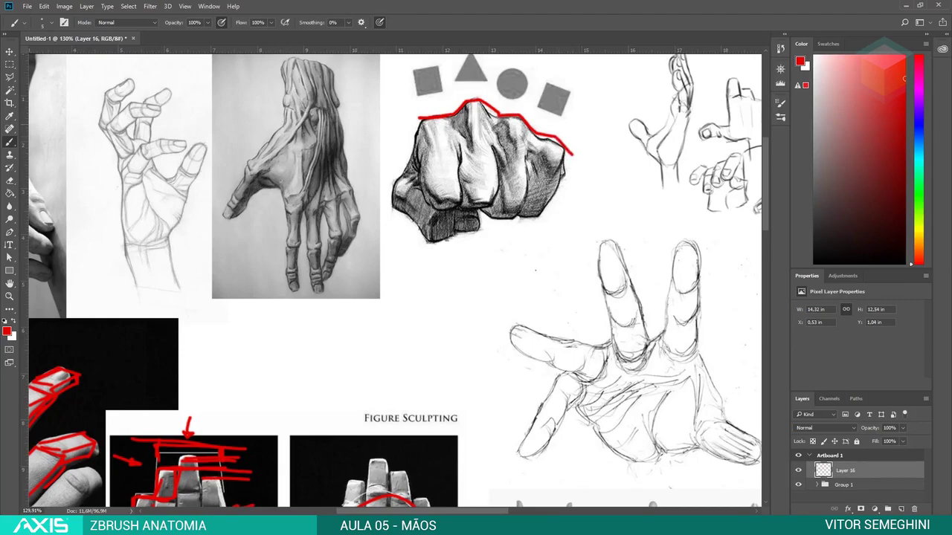
{"action": "mouse_move", "coordinate": [425, 128]}
{"action": "left_mouse_down"}
{"action": "mouse_move", "coordinate": [506, 127]}
{"action": "mouse_move", "coordinate": [556, 158]}
{"action": "left_mouse_up"}
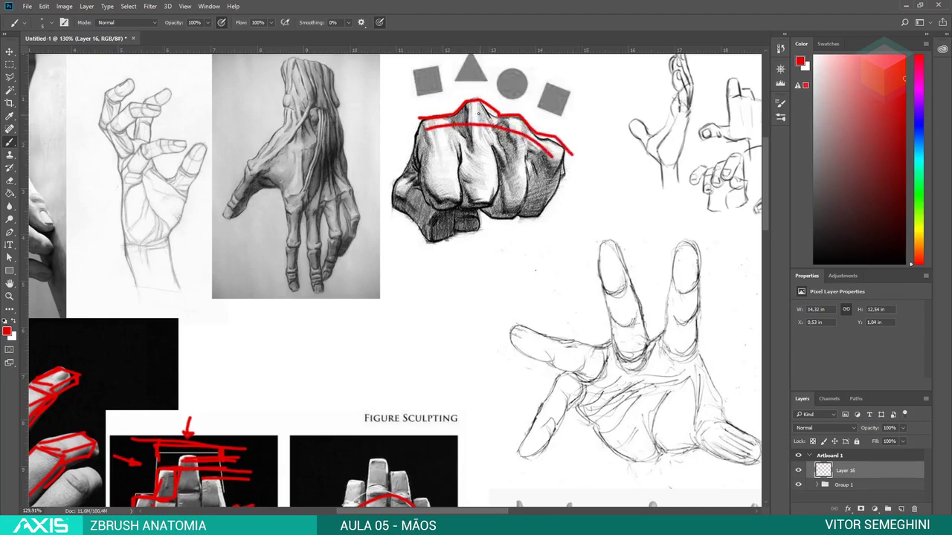
{"action": "mouse_move", "coordinate": [486, 100]}
{"action": "left_mouse_down"}
{"action": "mouse_move", "coordinate": [478, 92]}
{"action": "mouse_move", "coordinate": [454, 112]}
{"action": "mouse_move", "coordinate": [498, 112]}
{"action": "mouse_move", "coordinate": [481, 110]}
{"action": "left_mouse_up"}
Box the sketched palm and run a straight red line from the left finger to a wrist point
{"action": "left_click_drag", "start_coordinate": [612, 355], "coordinate": [441, 223]}
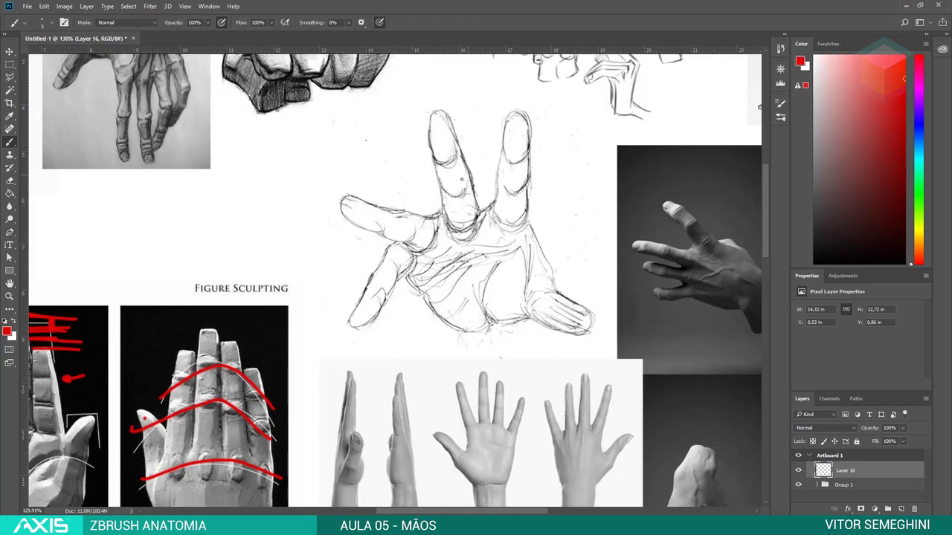
{"action": "mouse_move", "coordinate": [520, 218]}
{"action": "left_mouse_down"}
{"action": "mouse_move", "coordinate": [521, 238]}
{"action": "mouse_move", "coordinate": [394, 264]}
{"action": "left_mouse_up"}
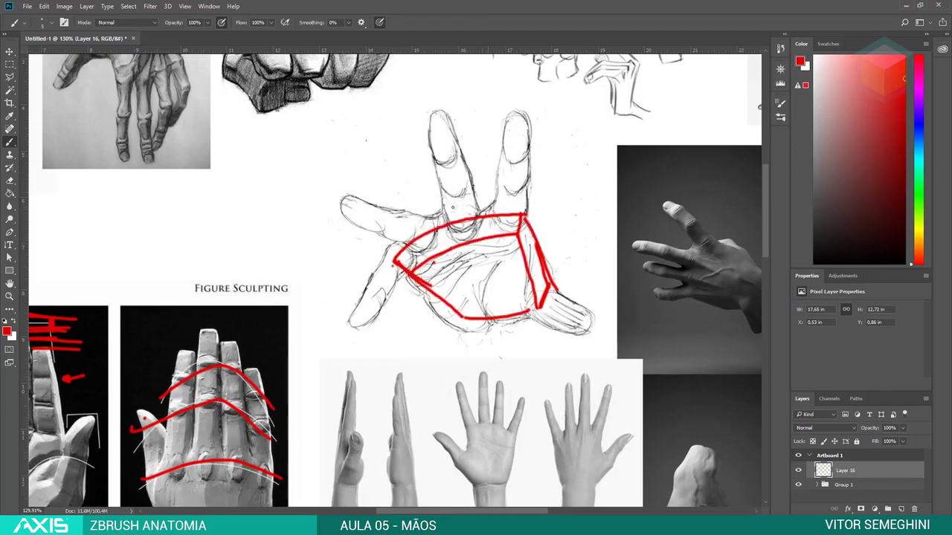
{"action": "left_click_drag", "start_coordinate": [435, 115], "coordinate": [450, 171]}
{"action": "key", "text": "ctrl+z"}
{"action": "left_click_drag", "start_coordinate": [441, 111], "coordinate": [469, 244]}
{"action": "key", "text": "ctrl+z"}
{"action": "key", "text": "ctrl+z"}
{"action": "left_click", "coordinate": [450, 223], "text": "shift"}
{"action": "left_click", "coordinate": [498, 342], "text": "shift"}
{"action": "mouse_move", "coordinate": [496, 340]}
{"action": "left_mouse_down"}
{"action": "mouse_move", "coordinate": [489, 335]}
{"action": "mouse_move", "coordinate": [507, 341]}
{"action": "left_mouse_up"}
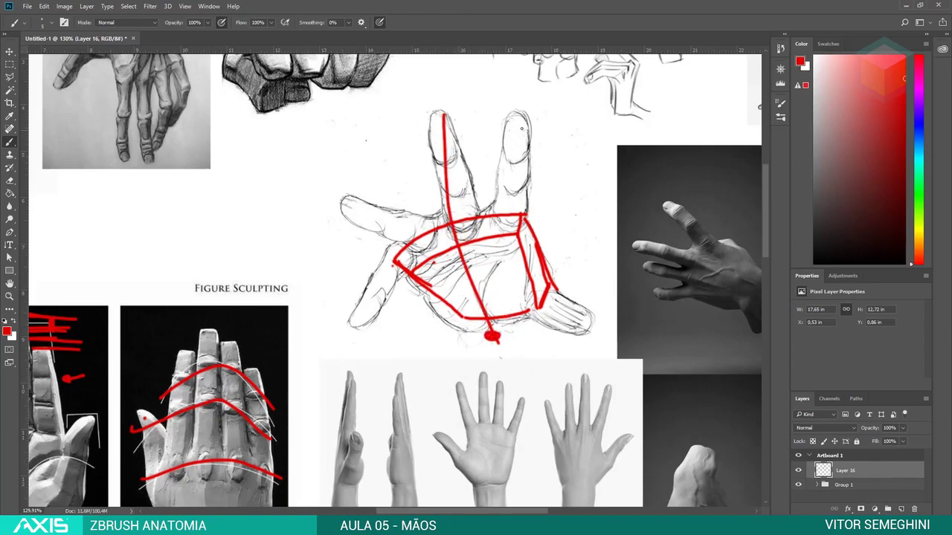
Draw red lines from the right finger and thumb tip converging on the wrist point
{"action": "left_click_drag", "start_coordinate": [519, 116], "coordinate": [518, 201]}
{"action": "key", "text": "ctrl+z"}
{"action": "left_click_drag", "start_coordinate": [519, 116], "coordinate": [524, 309]}
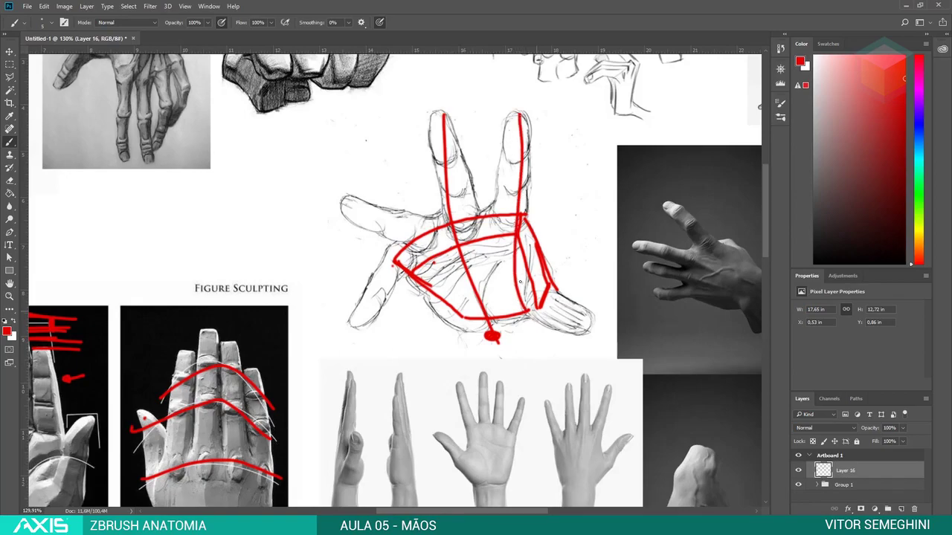
{"action": "key", "text": "ctrl+z"}
{"action": "left_click_drag", "start_coordinate": [519, 115], "coordinate": [500, 331]}
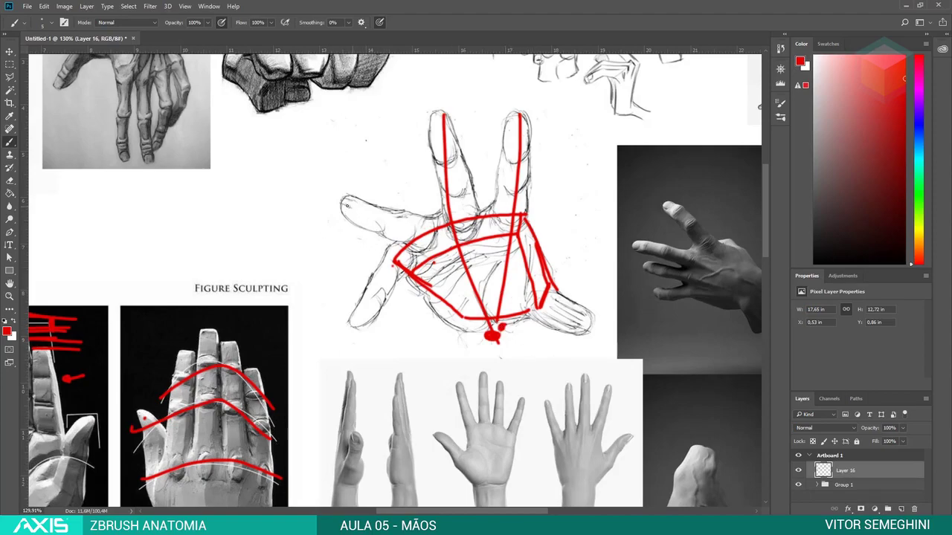
{"action": "left_click_drag", "start_coordinate": [346, 203], "coordinate": [554, 335]}
{"action": "key", "text": "ctrl+z"}
{"action": "left_click_drag", "start_coordinate": [347, 201], "coordinate": [487, 318]}
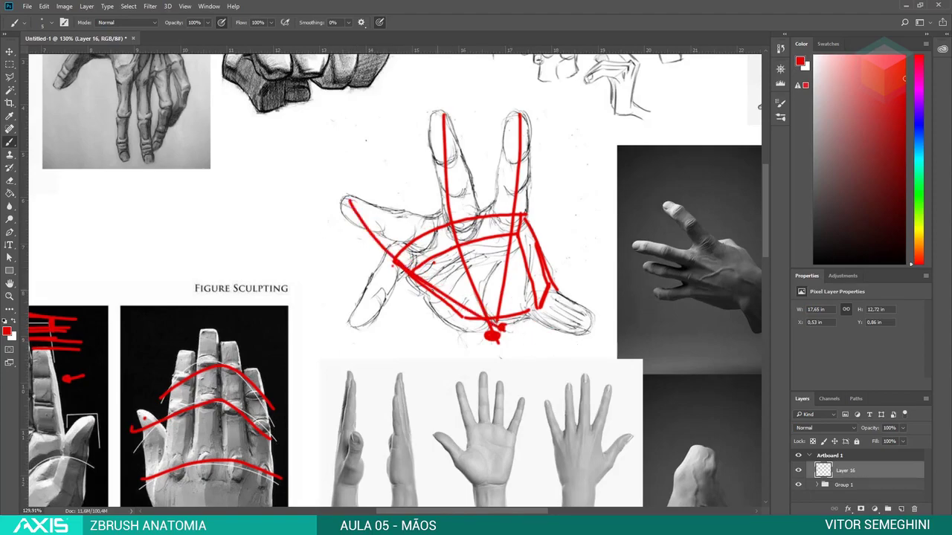
{"action": "mouse_move", "coordinate": [366, 314]}
{"action": "left_mouse_down"}
{"action": "mouse_move", "coordinate": [544, 333]}
{"action": "mouse_move", "coordinate": [487, 335]}
{"action": "mouse_move", "coordinate": [513, 329]}
{"action": "left_mouse_up"}
{"action": "key", "text": "ctrl+z"}
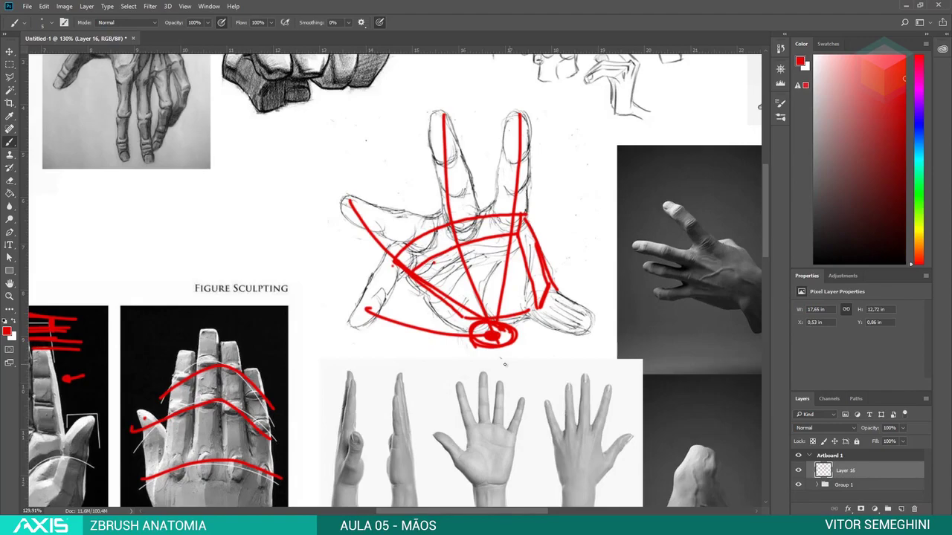
{"action": "key", "text": "ctrl+0"}
Add red arcs to the 3D hand and pointing hand knuckles, and box the reference palm
{"action": "mouse_move", "coordinate": [78, 380]}
{"action": "left_mouse_down"}
{"action": "mouse_move", "coordinate": [211, 337]}
{"action": "mouse_move", "coordinate": [215, 359]}
{"action": "left_mouse_up"}
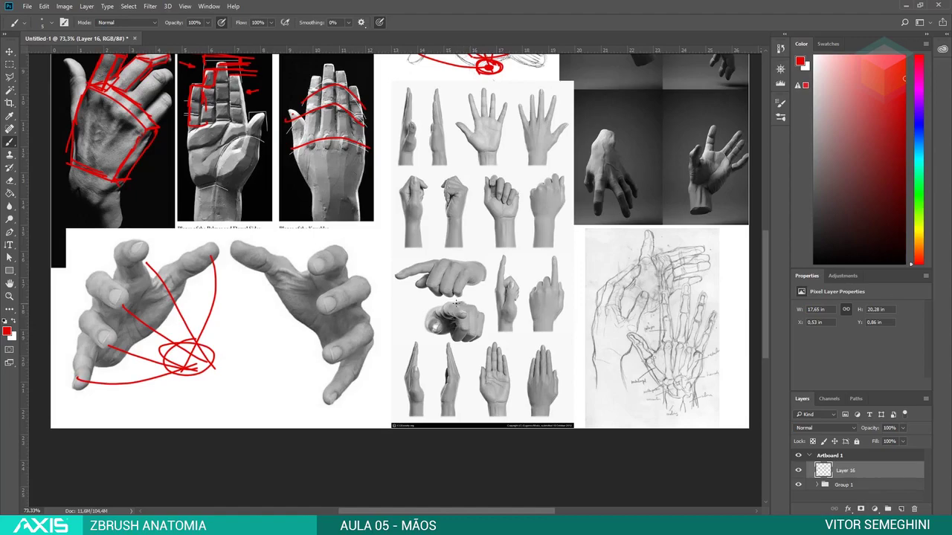
{"action": "left_click_drag", "start_coordinate": [447, 302], "coordinate": [484, 314]}
{"action": "scroll", "coordinate": [563, 418], "scroll_direction": "up", "scroll_amount": 2, "text": "alt"}
{"action": "scroll", "coordinate": [563, 419], "scroll_direction": "up", "scroll_amount": 3, "text": "alt"}
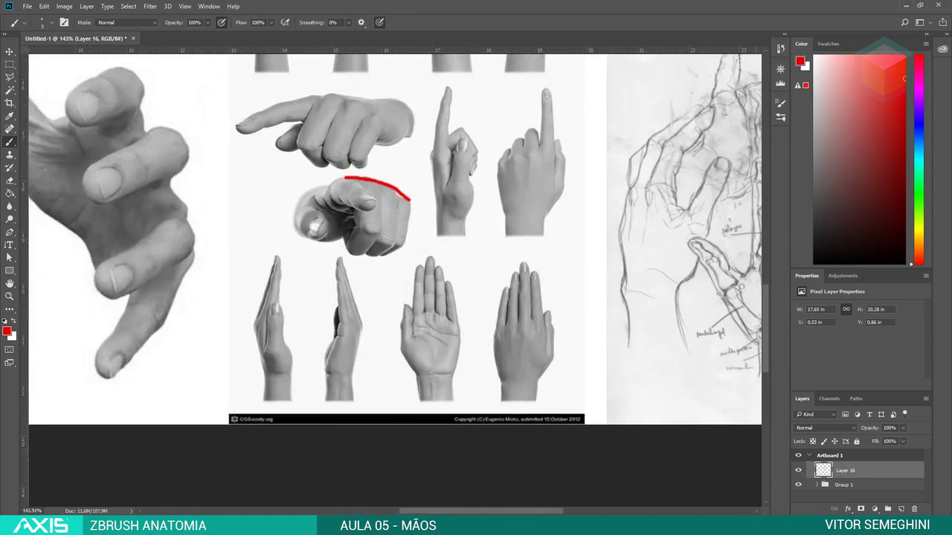
{"action": "mouse_move", "coordinate": [396, 203]}
{"action": "left_mouse_down"}
{"action": "mouse_move", "coordinate": [400, 277]}
{"action": "mouse_move", "coordinate": [357, 261]}
{"action": "left_mouse_up"}
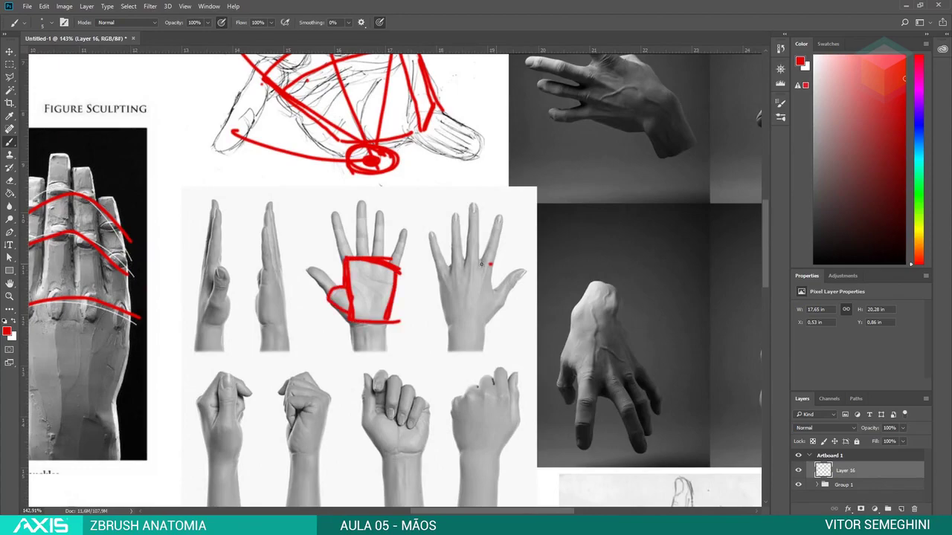
{"action": "mouse_move", "coordinate": [491, 264]}
{"action": "left_mouse_down"}
{"action": "mouse_move", "coordinate": [433, 284]}
{"action": "mouse_move", "coordinate": [498, 279]}
{"action": "mouse_move", "coordinate": [491, 266]}
{"action": "mouse_move", "coordinate": [482, 313]}
{"action": "left_mouse_up"}
Box the back-of-hand reference and the skeleton sketch's finger segments and thumb
{"action": "scroll", "coordinate": [482, 312], "scroll_direction": "down", "scroll_amount": 1, "text": "alt"}
{"action": "left_click_drag", "start_coordinate": [595, 484], "coordinate": [396, 292]}
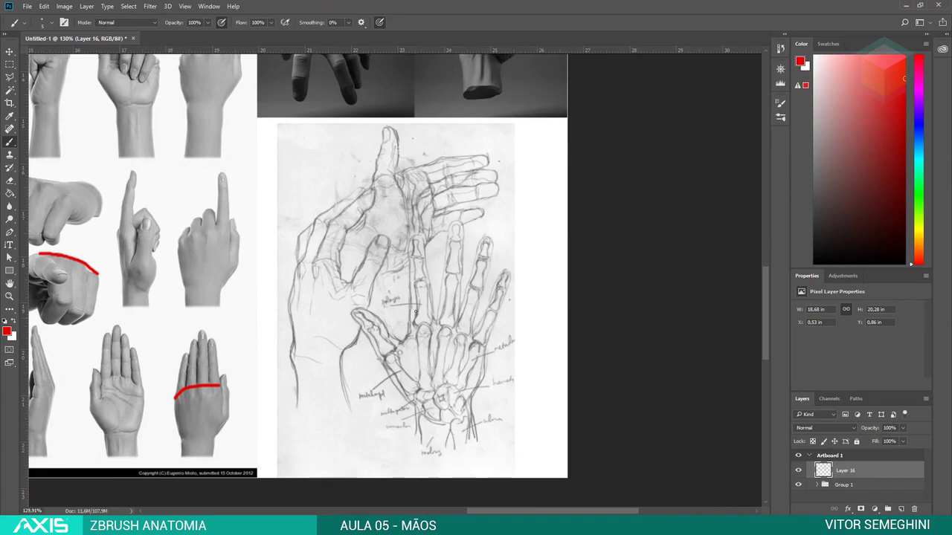
{"action": "left_click_drag", "start_coordinate": [427, 281], "coordinate": [426, 321]}
{"action": "mouse_move", "coordinate": [413, 263]}
{"action": "left_mouse_down"}
{"action": "mouse_move", "coordinate": [427, 278]}
{"action": "mouse_move", "coordinate": [414, 261]}
{"action": "left_mouse_up"}
{"action": "left_click_drag", "start_coordinate": [413, 239], "coordinate": [414, 256]}
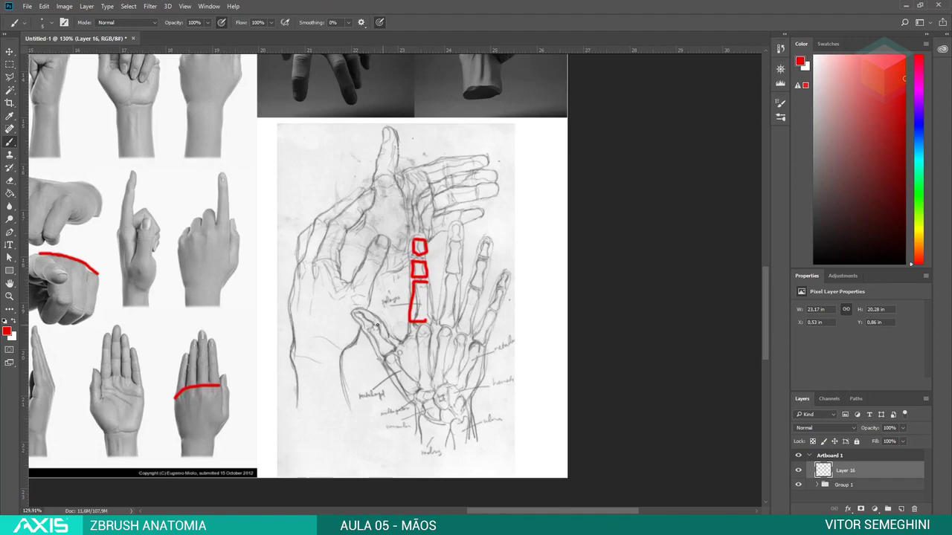
{"action": "mouse_move", "coordinate": [377, 324]}
{"action": "left_mouse_down"}
{"action": "mouse_move", "coordinate": [398, 347]}
{"action": "mouse_move", "coordinate": [377, 355]}
{"action": "mouse_move", "coordinate": [360, 333]}
{"action": "mouse_move", "coordinate": [378, 324]}
{"action": "left_mouse_up"}
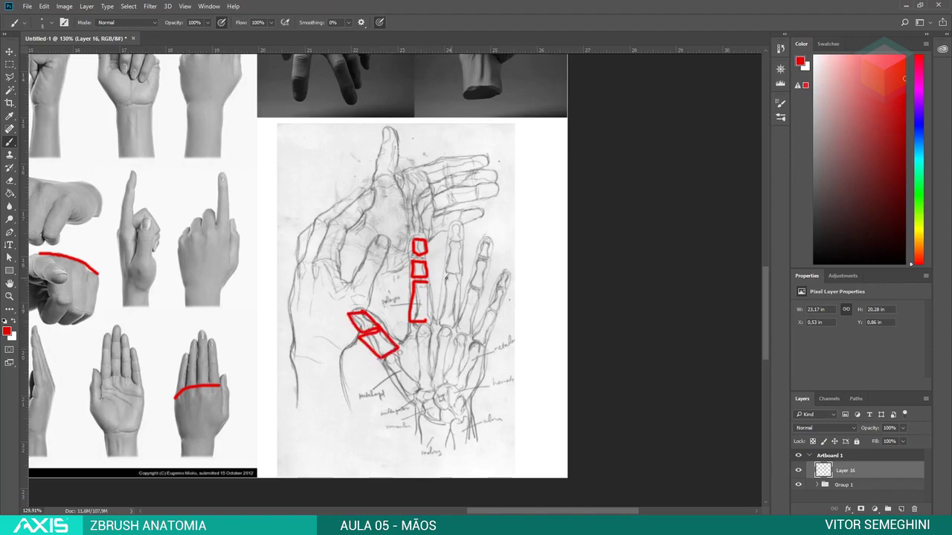
{"action": "scroll", "coordinate": [446, 278], "scroll_direction": "up", "scroll_amount": 5}
Circle the top-left hand photo with a red ellipse, redrawing it once
{"action": "scroll", "coordinate": [445, 260], "scroll_direction": "up", "scroll_amount": 1}
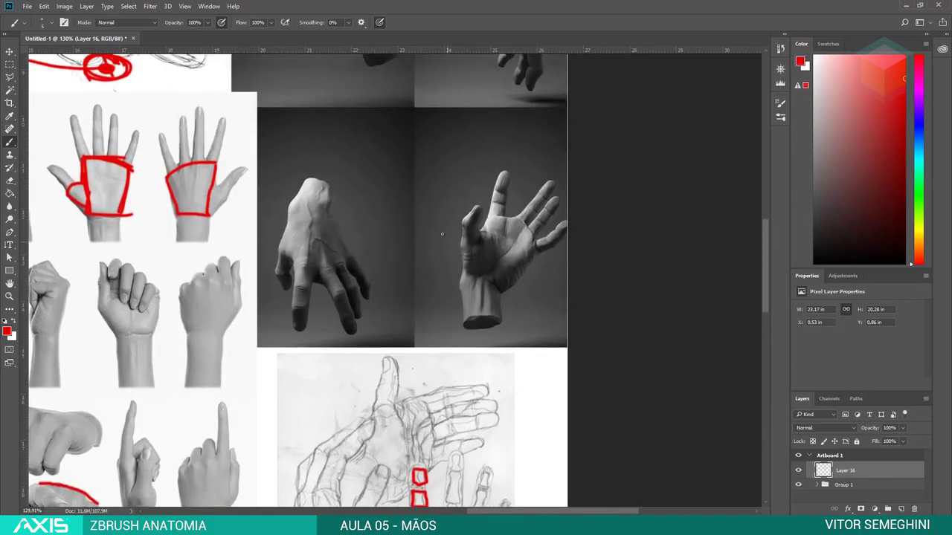
{"action": "scroll", "coordinate": [441, 234], "scroll_direction": "up", "scroll_amount": 4}
{"action": "scroll", "coordinate": [338, 225], "scroll_direction": "up", "scroll_amount": 1}
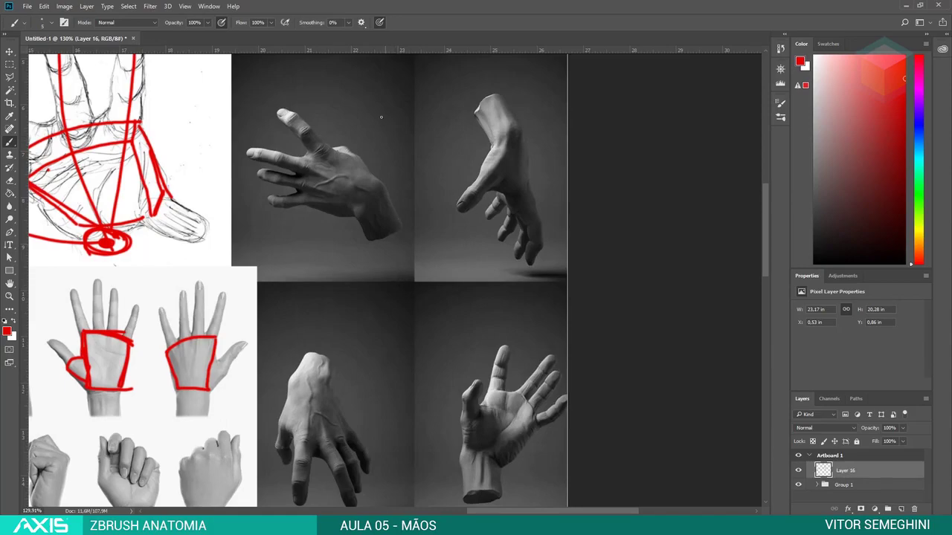
{"action": "left_click_drag", "start_coordinate": [379, 110], "coordinate": [408, 129]}
{"action": "key", "text": "ctrl+z"}
{"action": "left_click_drag", "start_coordinate": [326, 94], "coordinate": [350, 122]}
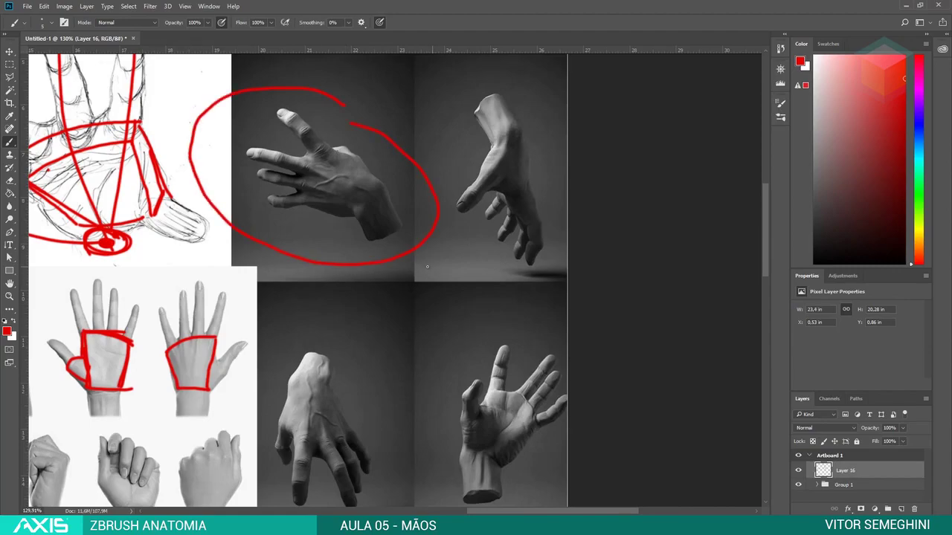
Circle the lower-left and lower-right hand photos and add an arrow toward the upper-right photo
{"action": "scroll", "coordinate": [427, 266], "scroll_direction": "down", "scroll_amount": 2}
{"action": "scroll", "coordinate": [421, 268], "scroll_direction": "down", "scroll_amount": 2}
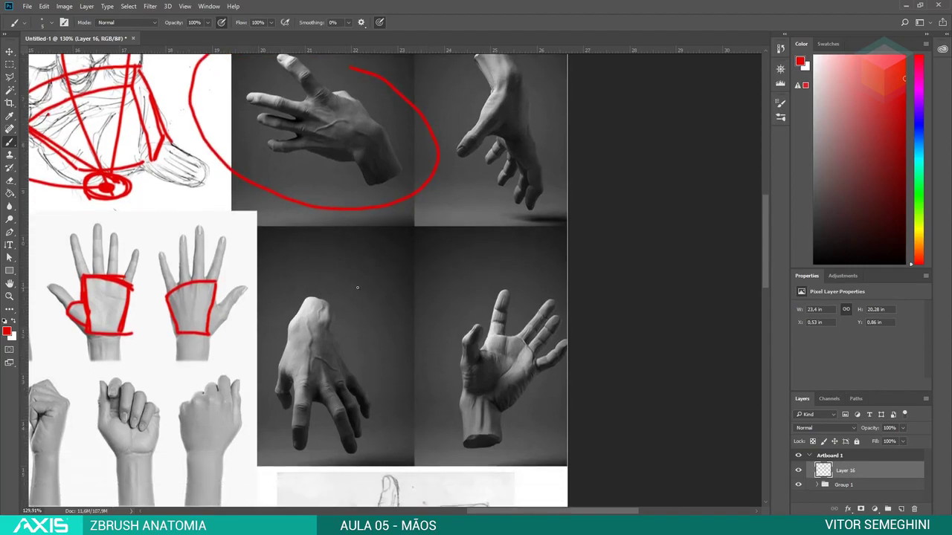
{"action": "mouse_move", "coordinate": [266, 293]}
{"action": "left_mouse_down"}
{"action": "mouse_move", "coordinate": [237, 413]}
{"action": "mouse_move", "coordinate": [324, 462]}
{"action": "mouse_move", "coordinate": [406, 446]}
{"action": "mouse_move", "coordinate": [381, 304]}
{"action": "left_mouse_up"}
{"action": "mouse_move", "coordinate": [418, 329]}
{"action": "left_mouse_down"}
{"action": "mouse_move", "coordinate": [454, 440]}
{"action": "mouse_move", "coordinate": [565, 425]}
{"action": "left_mouse_up"}
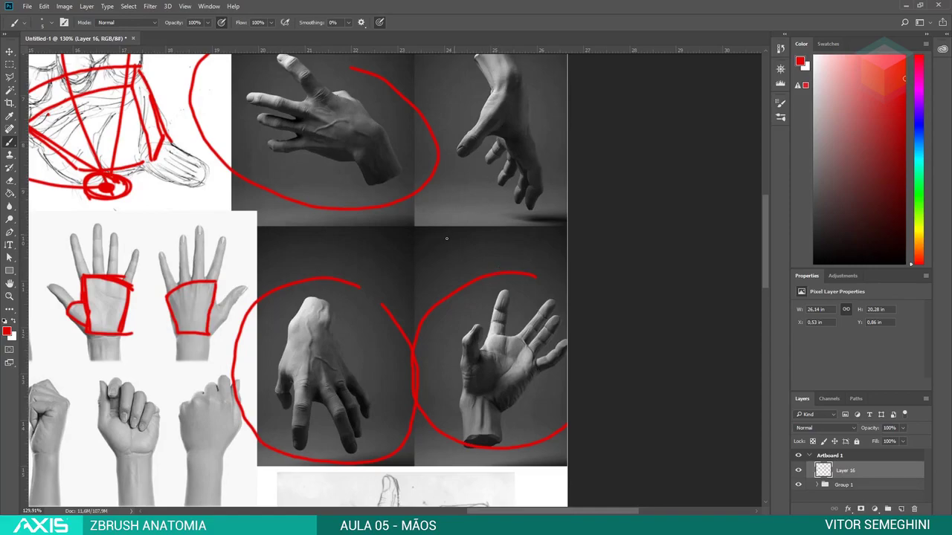
{"action": "mouse_move", "coordinate": [440, 242]}
{"action": "left_mouse_down"}
{"action": "mouse_move", "coordinate": [476, 208]}
{"action": "mouse_move", "coordinate": [487, 213]}
{"action": "left_mouse_up"}
Zoom toward the figure's forearm and bring up the Tool picker's 3D meshes with F1
{"action": "scroll", "coordinate": [506, 240], "scroll_direction": "up", "scroll_amount": 1, "text": "alt"}
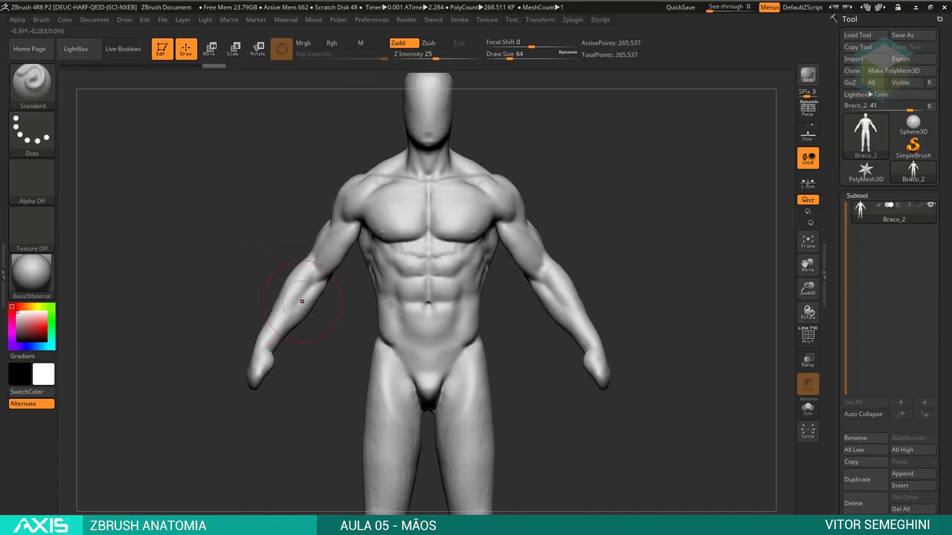
{"action": "mouse_move", "coordinate": [497, 267]}
{"action": "left_mouse_down"}
{"action": "mouse_move", "coordinate": [669, 296]}
{"action": "mouse_move", "coordinate": [683, 315]}
{"action": "mouse_move", "coordinate": [659, 317]}
{"action": "mouse_move", "coordinate": [664, 306]}
{"action": "mouse_move", "coordinate": [663, 315]}
{"action": "mouse_move", "coordinate": [693, 307]}
{"action": "mouse_move", "coordinate": [671, 300]}
{"action": "mouse_move", "coordinate": [684, 305]}
{"action": "left_mouse_up"}
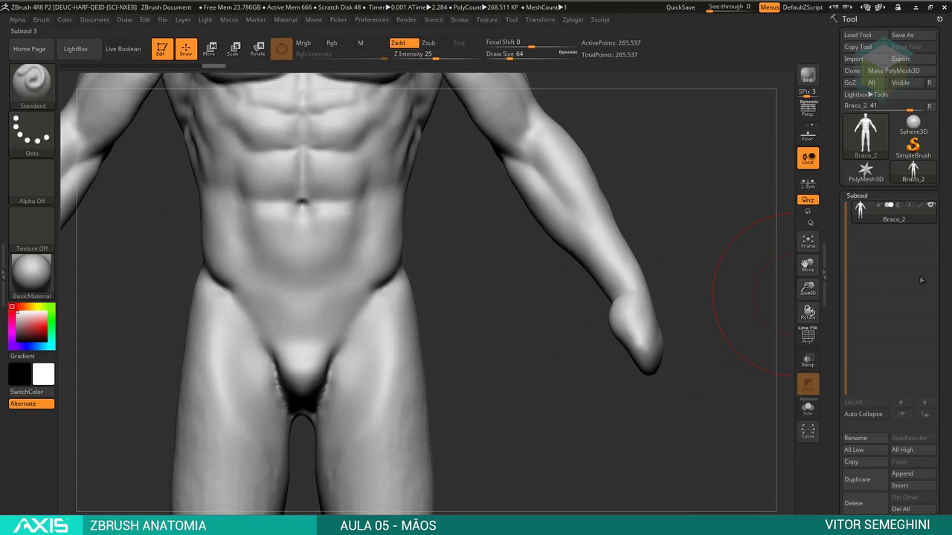
{"action": "key", "text": "F1"}
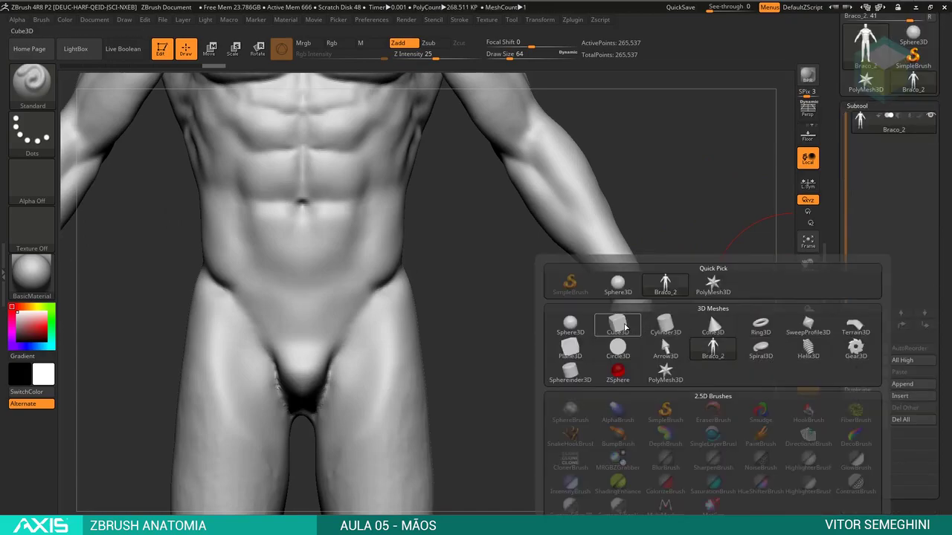
Insert a Cube3D subtool and shrink and position it with Transpose near the hand
{"action": "left_click", "coordinate": [625, 328]}
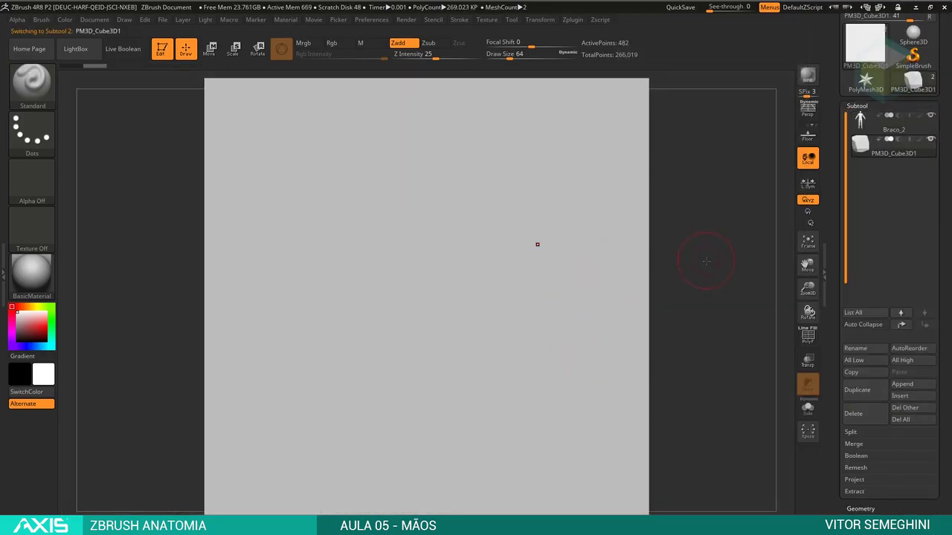
{"action": "key", "text": "f"}
{"action": "key", "text": "r"}
{"action": "mouse_move", "coordinate": [433, 296]}
{"action": "left_mouse_down"}
{"action": "mouse_move", "coordinate": [401, 320]}
{"action": "mouse_move", "coordinate": [520, 296]}
{"action": "mouse_move", "coordinate": [505, 305]}
{"action": "left_mouse_up"}
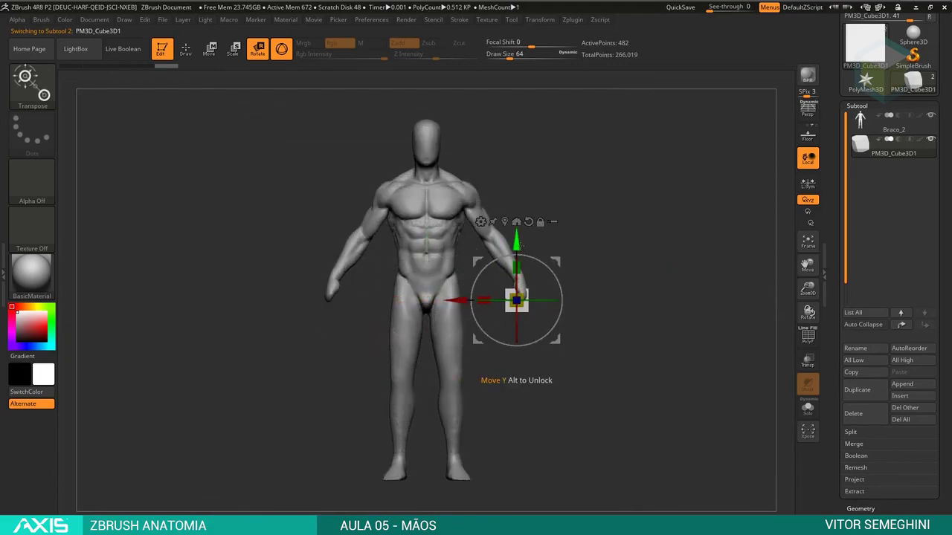
{"action": "left_click_drag", "start_coordinate": [517, 257], "coordinate": [517, 245]}
{"action": "left_click_drag", "start_coordinate": [586, 264], "coordinate": [627, 316]}
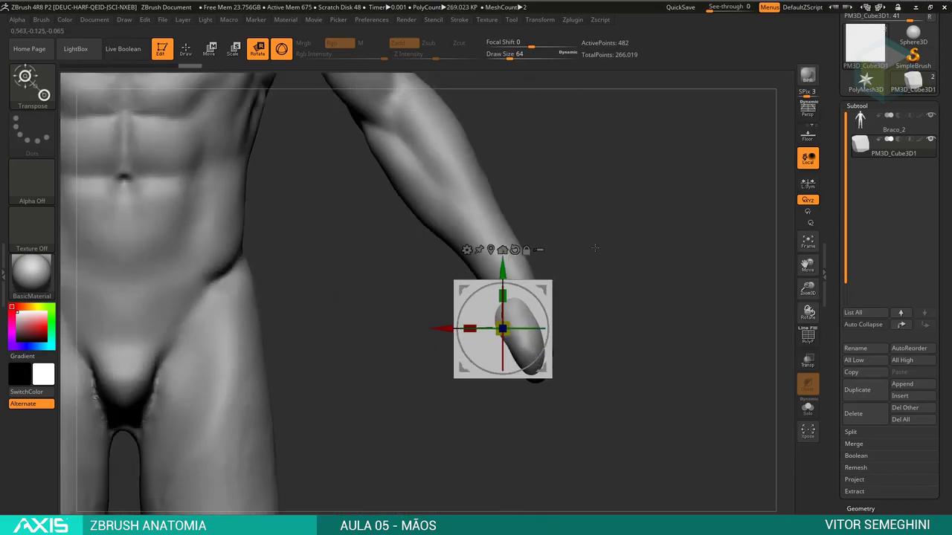
{"action": "mouse_move", "coordinate": [565, 297]}
{"action": "left_mouse_down", "text": "alt"}
{"action": "mouse_move", "coordinate": [578, 227]}
{"action": "mouse_move", "coordinate": [505, 225]}
{"action": "mouse_move", "coordinate": [565, 220]}
{"action": "left_mouse_up", "text": "alt"}
With PolyF on, group the body's hands into their own polygroup, then turn PolyF off
{"action": "left_click", "coordinate": [473, 214], "text": "alt"}
{"action": "left_click", "coordinate": [790, 337]}
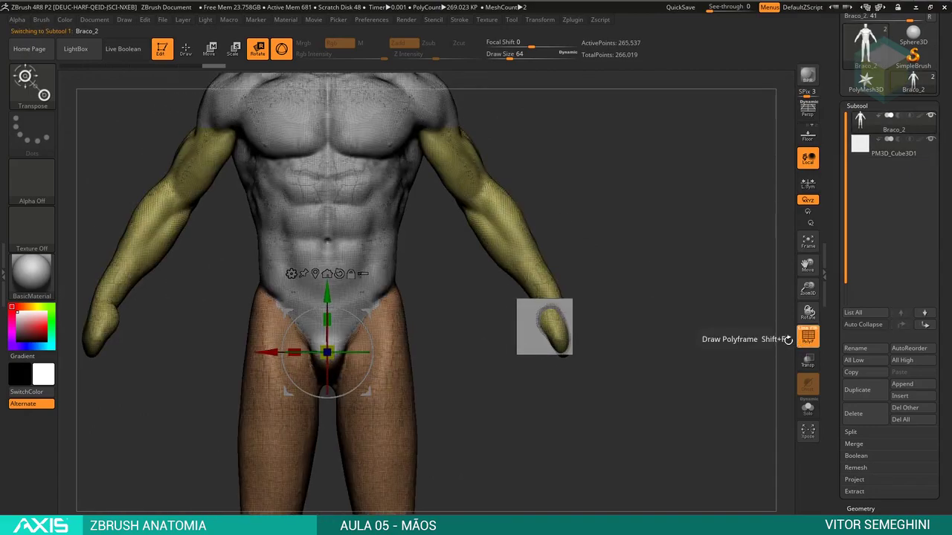
{"action": "key", "text": "ctrl"}
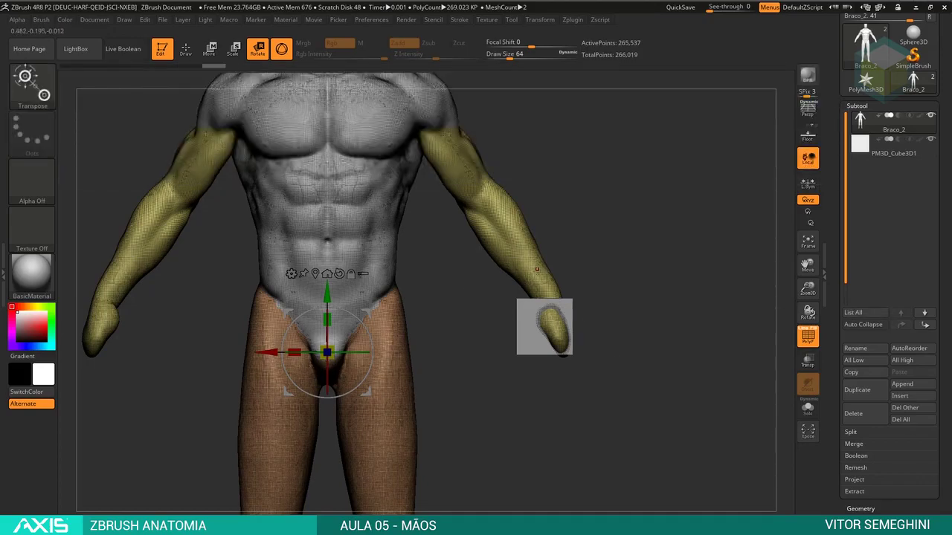
{"action": "left_click_drag", "start_coordinate": [530, 309], "coordinate": [536, 275], "text": "ctrl+shift"}
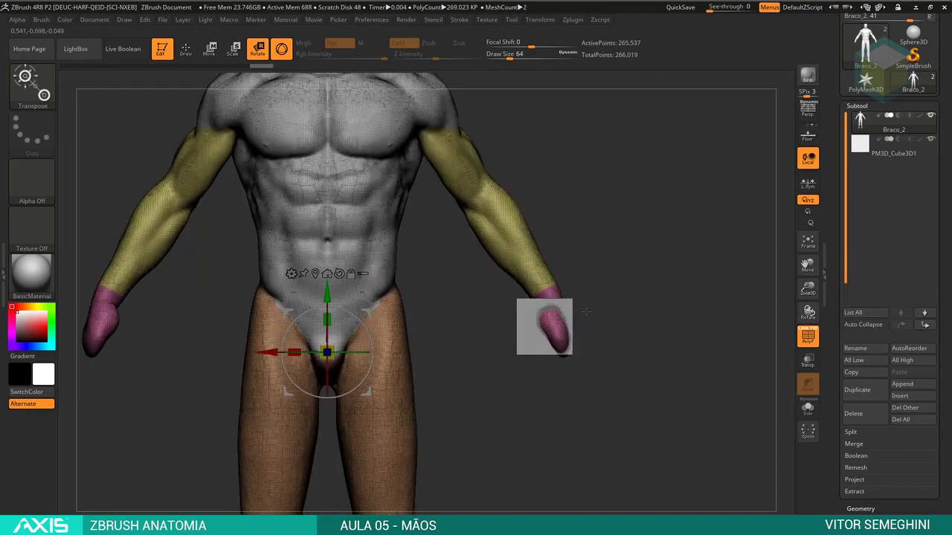
{"action": "left_click", "coordinate": [806, 340]}
{"action": "left_click", "coordinate": [550, 328], "text": "alt"}
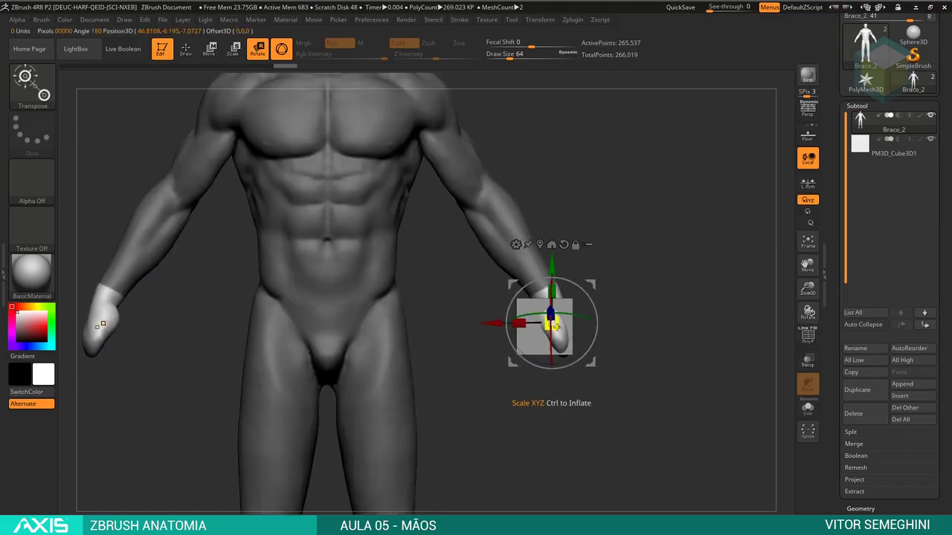
Hide the hand polygroup so the figure's forearms end at the wrists
{"action": "key", "text": "q"}
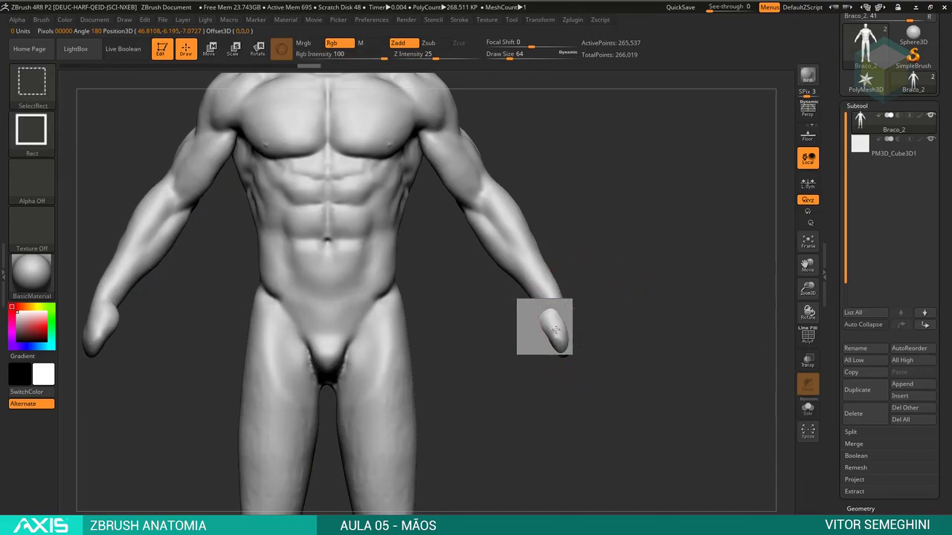
{"action": "left_click", "coordinate": [554, 329], "text": "ctrl+shift"}
{"action": "left_click", "coordinate": [554, 329], "text": "ctrl+shift"}
{"action": "left_click_drag", "start_coordinate": [633, 313], "coordinate": [588, 332]}
Select the cube subtool and tilt it at the wrist to follow the forearm
{"action": "left_click", "coordinate": [586, 331], "text": "alt"}
{"action": "key", "text": "e"}
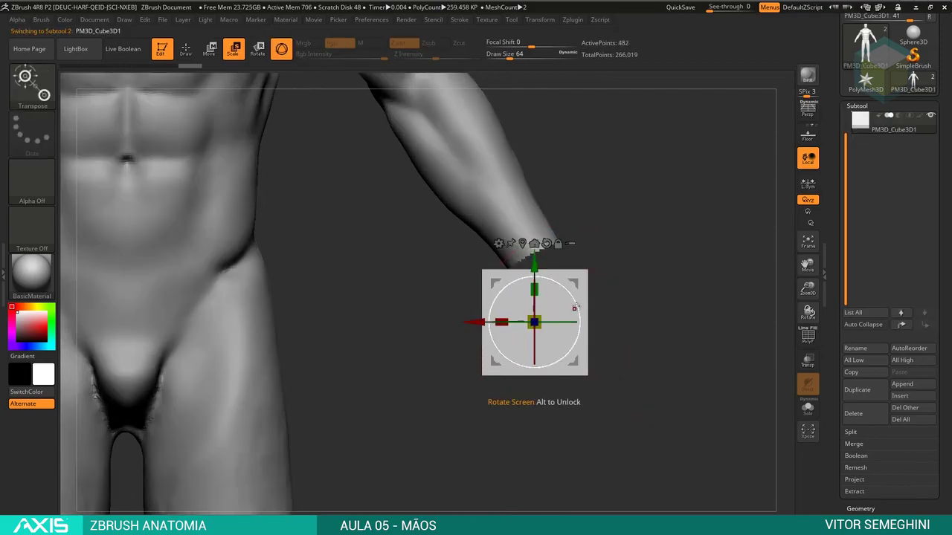
{"action": "left_click_drag", "start_coordinate": [507, 322], "coordinate": [525, 322]}
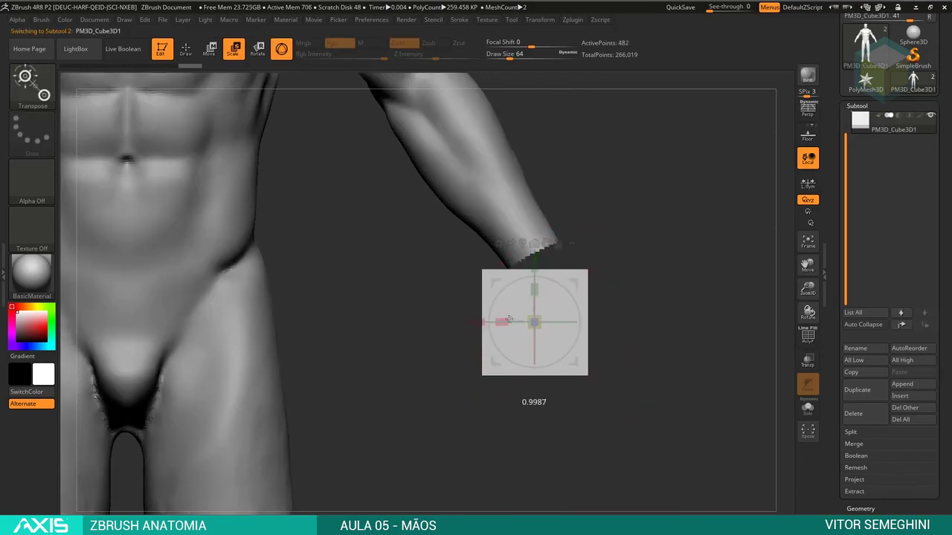
{"action": "key", "text": "ctrl+z"}
{"action": "left_click_drag", "start_coordinate": [573, 298], "coordinate": [604, 292]}
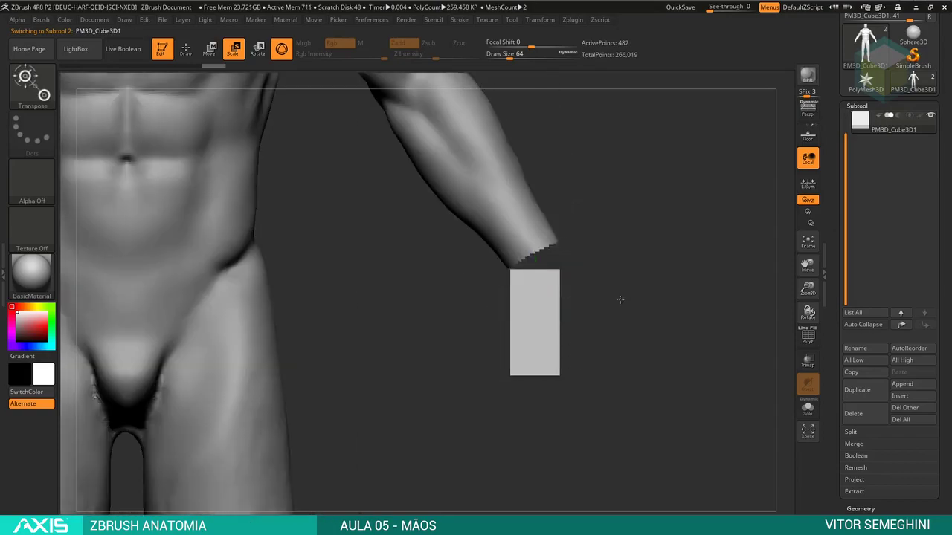
{"action": "mouse_move", "coordinate": [595, 327]}
{"action": "left_mouse_down"}
{"action": "mouse_move", "coordinate": [608, 278]}
{"action": "mouse_move", "coordinate": [578, 332]}
{"action": "mouse_move", "coordinate": [631, 284]}
{"action": "left_mouse_up"}
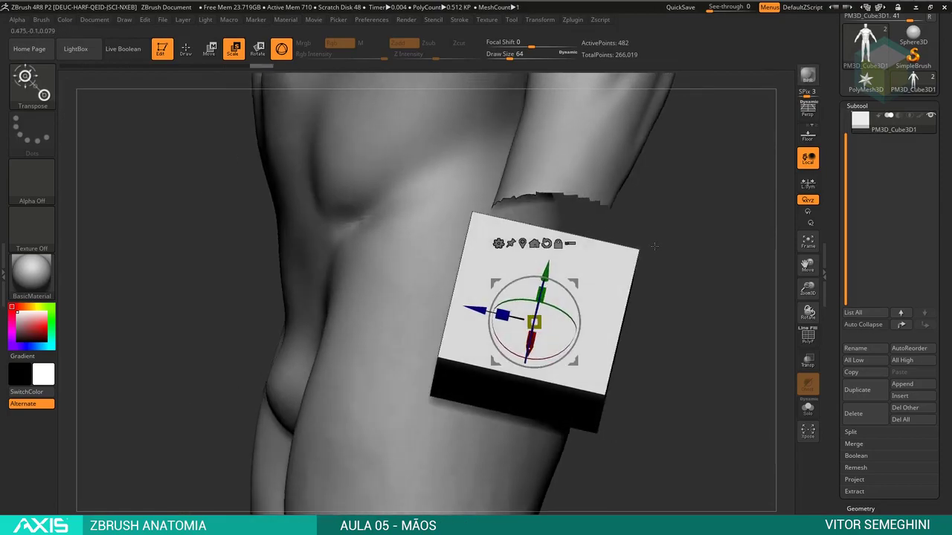
{"action": "mouse_move", "coordinate": [662, 275]}
{"action": "left_mouse_down"}
{"action": "mouse_move", "coordinate": [506, 359]}
{"action": "mouse_move", "coordinate": [509, 273]}
{"action": "left_mouse_up"}
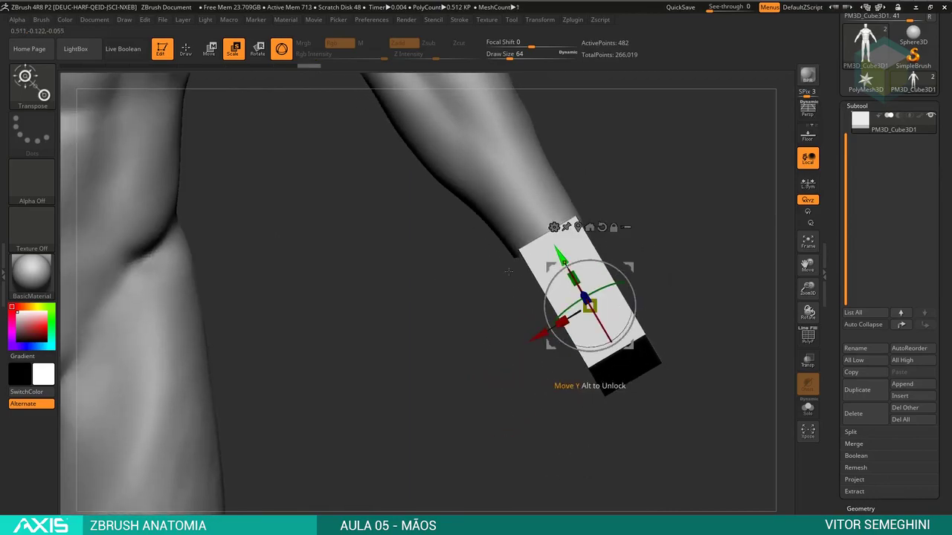
{"action": "mouse_move", "coordinate": [667, 275]}
{"action": "left_mouse_down"}
{"action": "mouse_move", "coordinate": [717, 293]}
{"action": "mouse_move", "coordinate": [582, 397]}
{"action": "left_mouse_up"}
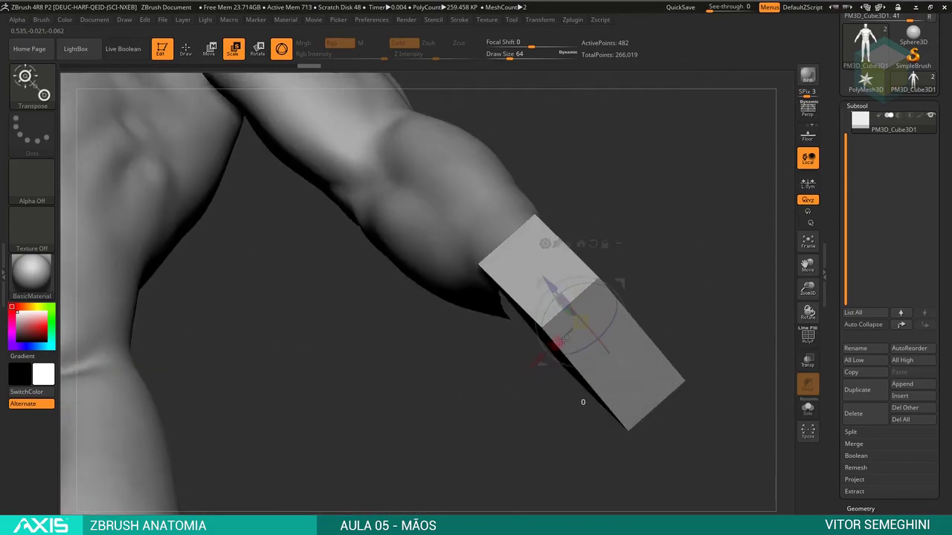
{"action": "mouse_move", "coordinate": [575, 328]}
{"action": "left_mouse_down"}
{"action": "mouse_move", "coordinate": [583, 325]}
{"action": "mouse_move", "coordinate": [543, 320]}
{"action": "mouse_move", "coordinate": [681, 296]}
{"action": "left_mouse_up"}
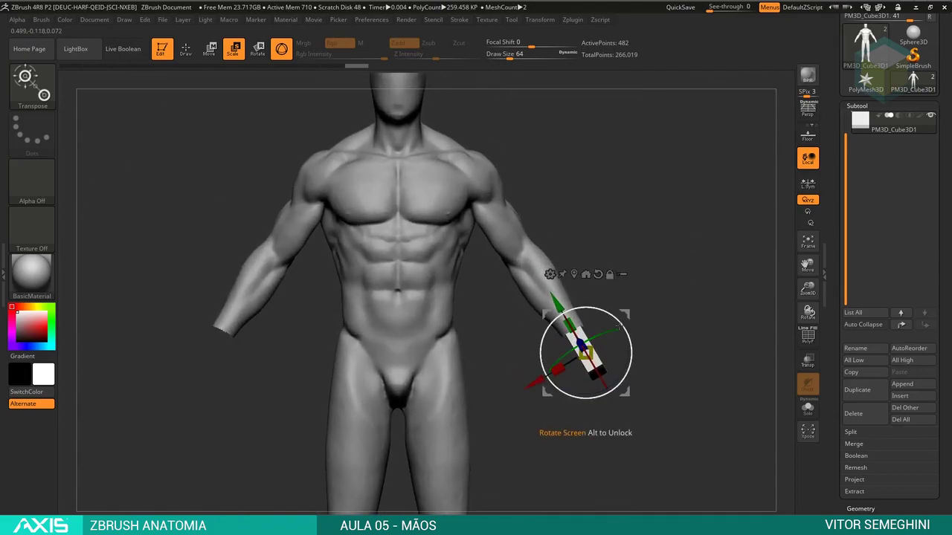
{"action": "left_click_drag", "start_coordinate": [618, 325], "coordinate": [604, 332], "text": "ctrl"}
{"action": "key", "text": "ctrl+z"}
Move the cube up to the front of the figure's face in side view
{"action": "key", "text": "ctrl+z"}
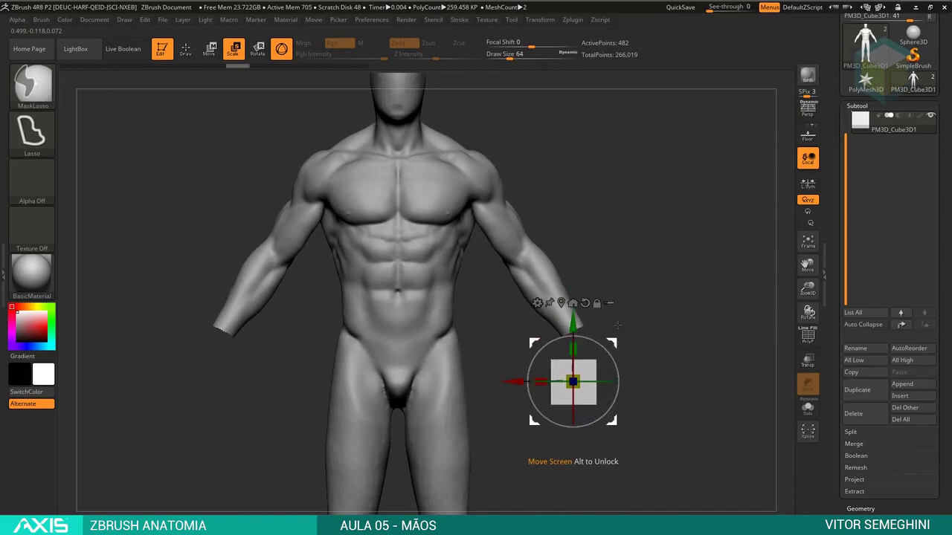
{"action": "key", "text": "ctrl+z"}
{"action": "key", "text": "ctrl+z"}
{"action": "key", "text": "ctrl+z"}
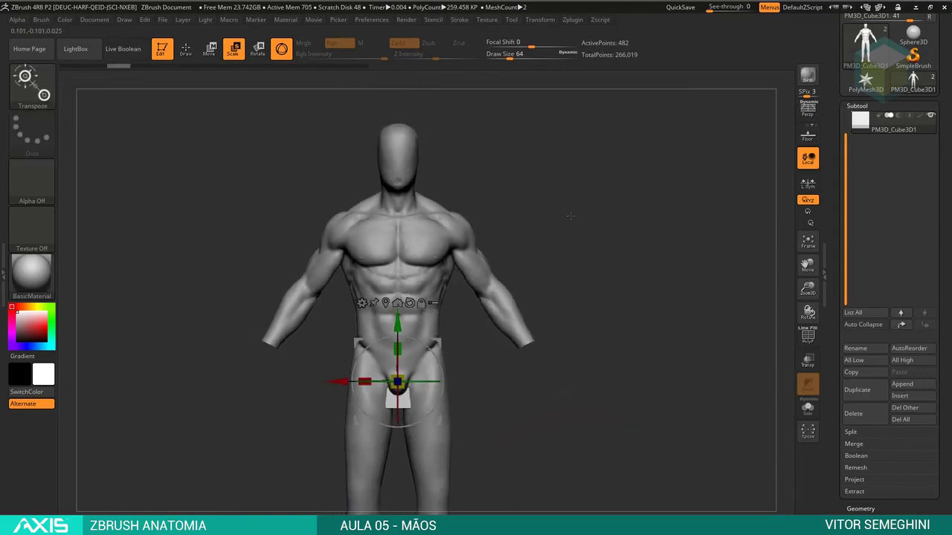
{"action": "mouse_move", "coordinate": [408, 394]}
{"action": "left_mouse_down"}
{"action": "mouse_move", "coordinate": [408, 184]}
{"action": "mouse_move", "coordinate": [402, 275]}
{"action": "left_mouse_up"}
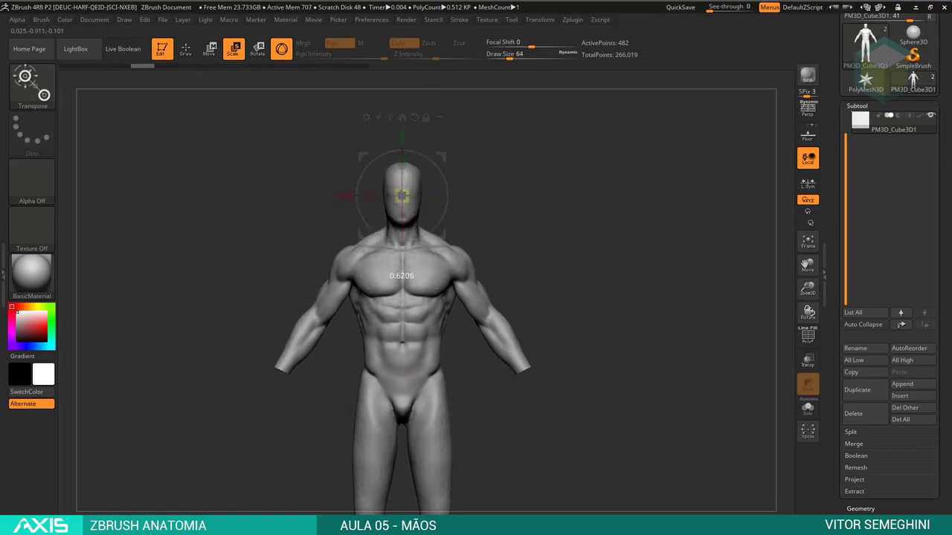
{"action": "left_click_drag", "start_coordinate": [566, 297], "coordinate": [670, 298], "text": "shift"}
{"action": "mouse_move", "coordinate": [476, 195]}
{"action": "left_mouse_down"}
{"action": "mouse_move", "coordinate": [535, 208]}
{"action": "mouse_move", "coordinate": [540, 262]}
{"action": "left_mouse_up"}
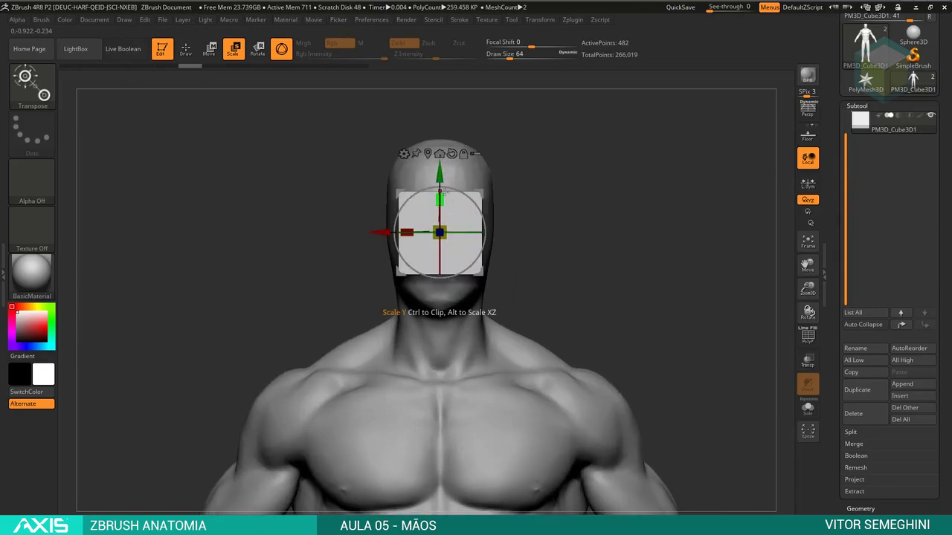
Resize the cube to a thin, face-sized block, then bring it back toward the hand
{"action": "mouse_move", "coordinate": [440, 192]}
{"action": "left_mouse_down"}
{"action": "mouse_move", "coordinate": [441, 232]}
{"action": "mouse_move", "coordinate": [440, 181]}
{"action": "mouse_move", "coordinate": [448, 223]}
{"action": "left_mouse_up"}
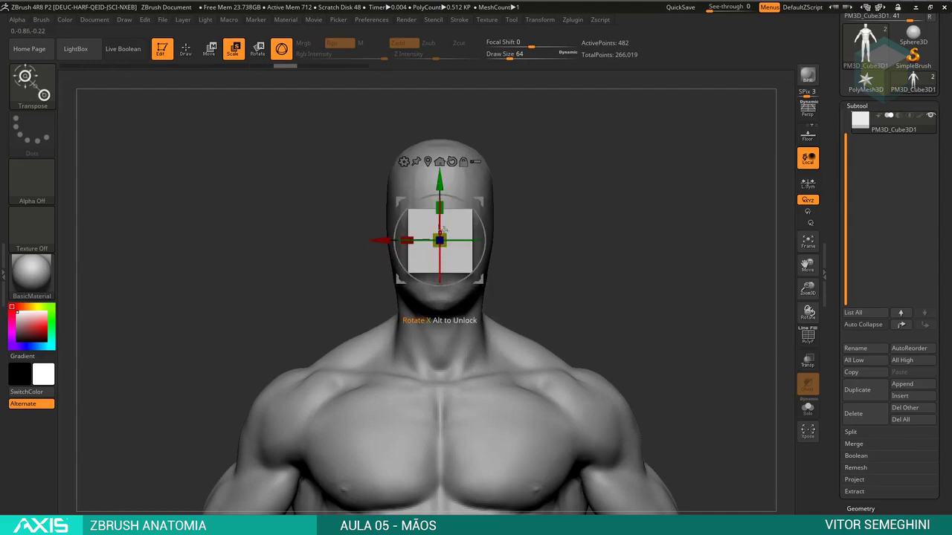
{"action": "left_click_drag", "start_coordinate": [444, 230], "coordinate": [547, 238]}
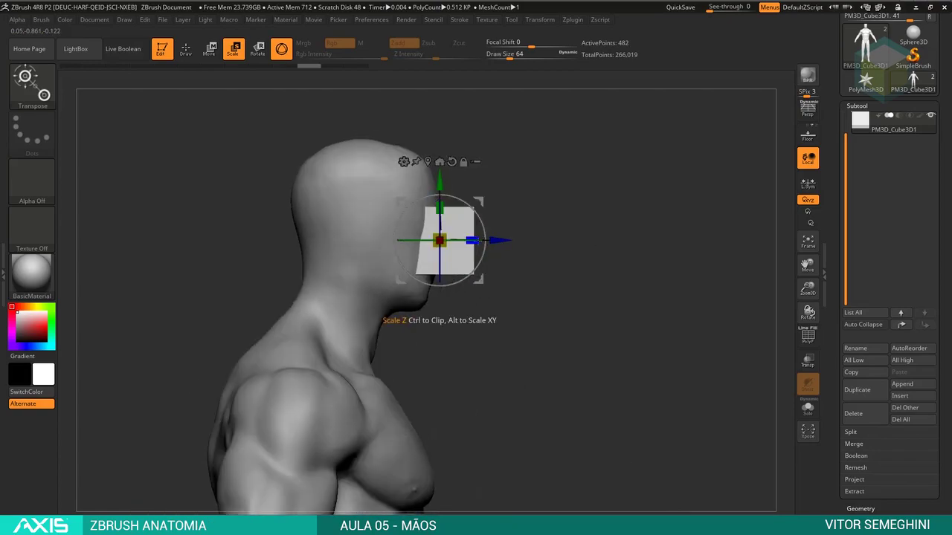
{"action": "left_click_drag", "start_coordinate": [472, 240], "coordinate": [452, 241]}
{"action": "mouse_move", "coordinate": [565, 245]}
{"action": "left_mouse_down", "text": "shift"}
{"action": "mouse_move", "coordinate": [513, 245]}
{"action": "mouse_move", "coordinate": [476, 148]}
{"action": "left_mouse_up", "text": "shift"}
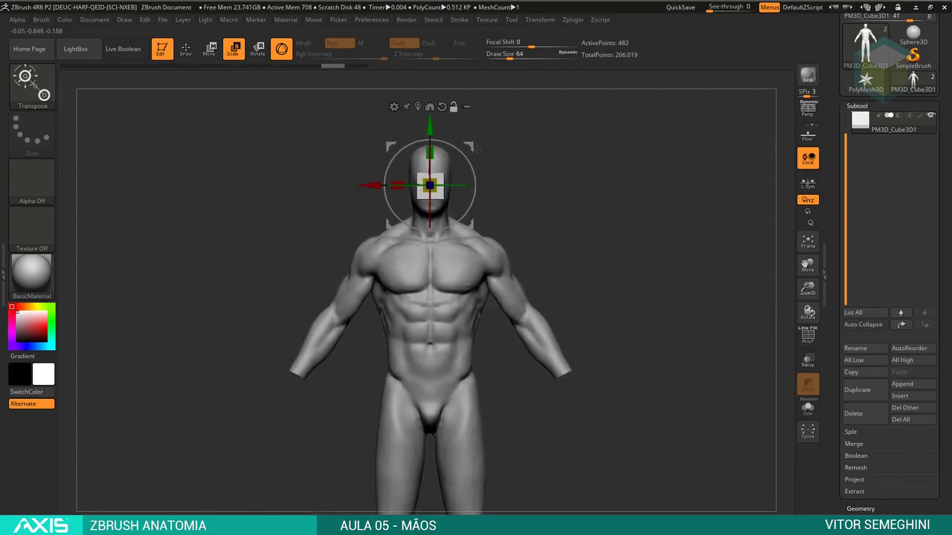
{"action": "mouse_move", "coordinate": [430, 186]}
{"action": "left_mouse_down"}
{"action": "mouse_move", "coordinate": [521, 357]}
{"action": "mouse_move", "coordinate": [570, 382]}
{"action": "left_mouse_up"}
Turn and tilt the thin block along the forearm, settling it just below the wrist stump
{"action": "mouse_move", "coordinate": [686, 431]}
{"action": "left_mouse_down", "text": "alt"}
{"action": "mouse_move", "coordinate": [685, 381]}
{"action": "mouse_move", "coordinate": [668, 338]}
{"action": "left_mouse_up", "text": "alt"}
{"action": "left_click_drag", "start_coordinate": [593, 338], "coordinate": [654, 343]}
{"action": "left_click_drag", "start_coordinate": [587, 305], "coordinate": [610, 335]}
{"action": "left_click_drag", "start_coordinate": [549, 339], "coordinate": [566, 366]}
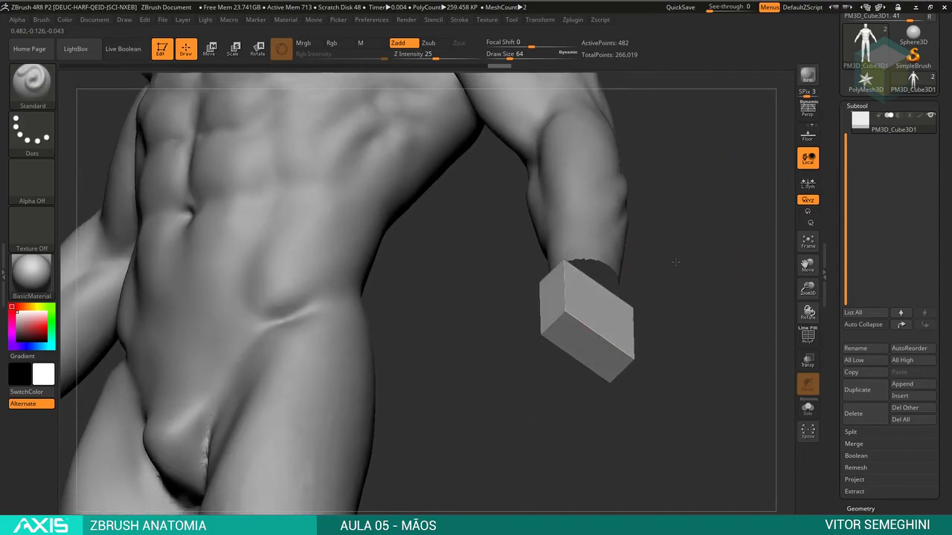
{"action": "scroll", "coordinate": [915, 287], "scroll_direction": "down", "scroll_amount": 2}
DynaMesh the hand block at resolution 312
{"action": "scroll", "coordinate": [898, 300], "scroll_direction": "down", "scroll_amount": 3}
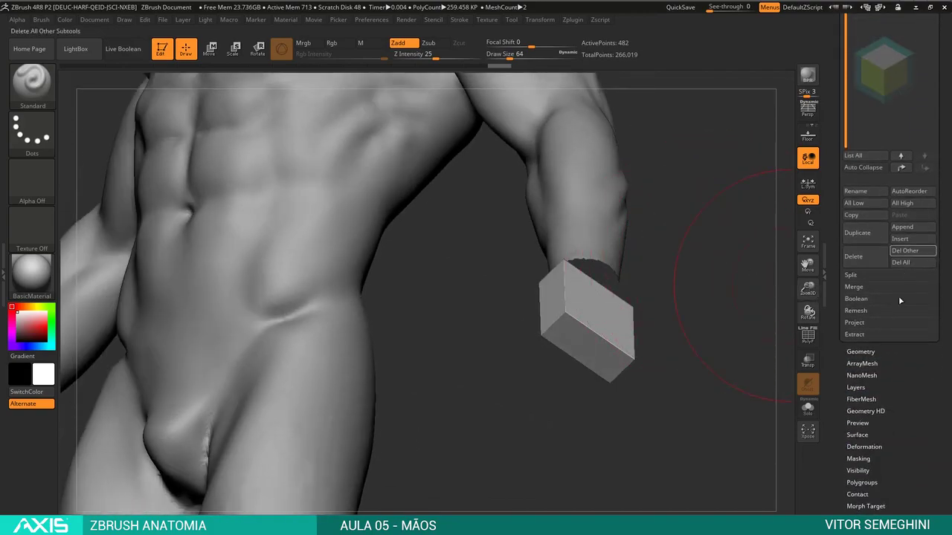
{"action": "left_click", "coordinate": [860, 351]}
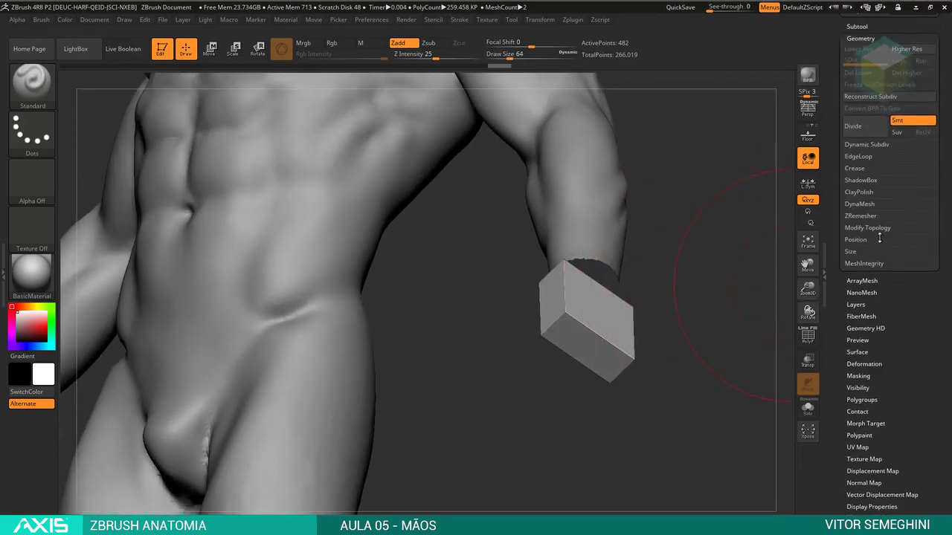
{"action": "left_click", "coordinate": [874, 204]}
{"action": "type", "text": "64"}
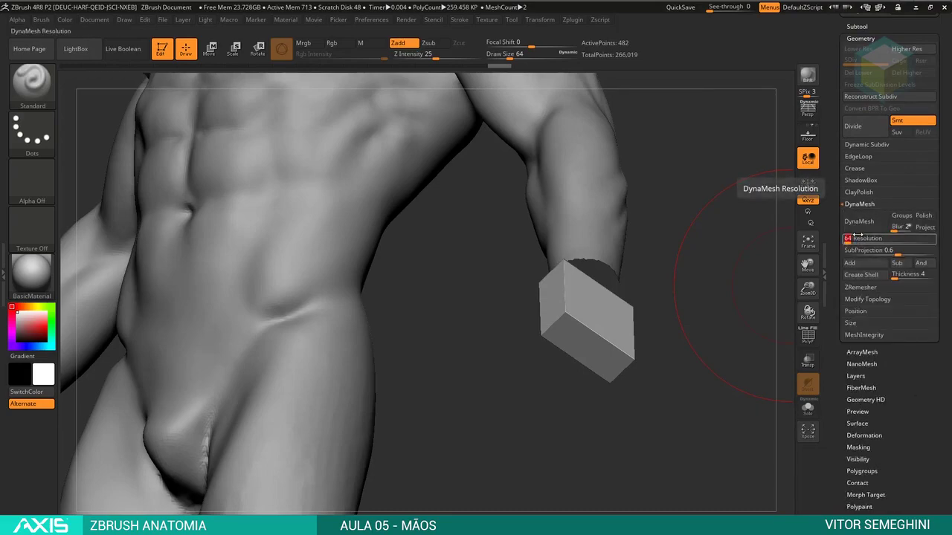
{"action": "left_click_drag", "start_coordinate": [847, 238], "coordinate": [856, 238]}
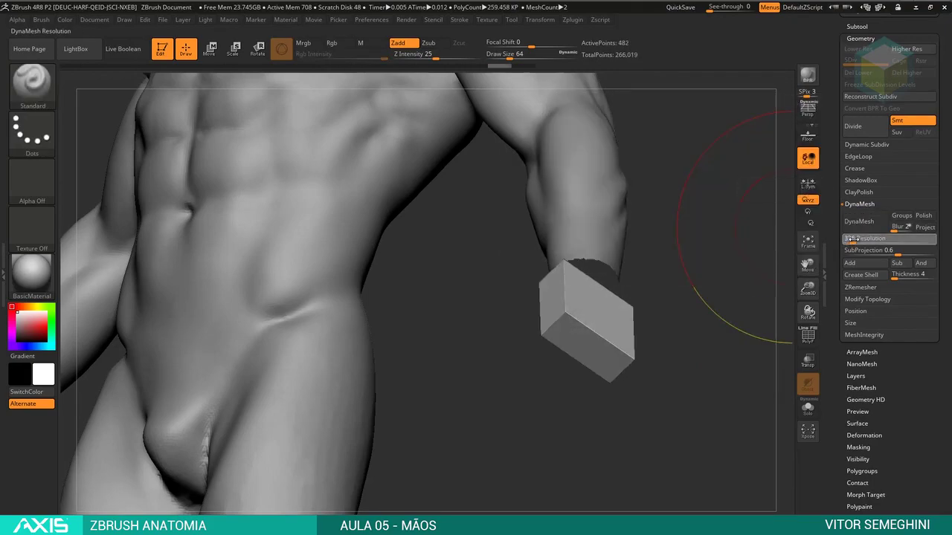
{"action": "left_click_drag", "start_coordinate": [849, 238], "coordinate": [848, 238]}
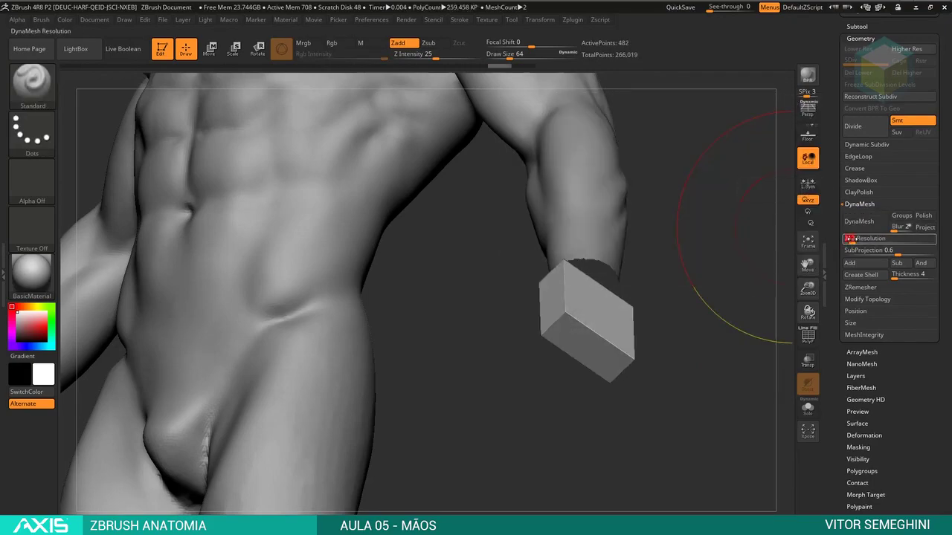
{"action": "left_click", "coordinate": [859, 221]}
{"action": "left_click_drag", "start_coordinate": [697, 277], "coordinate": [676, 236]}
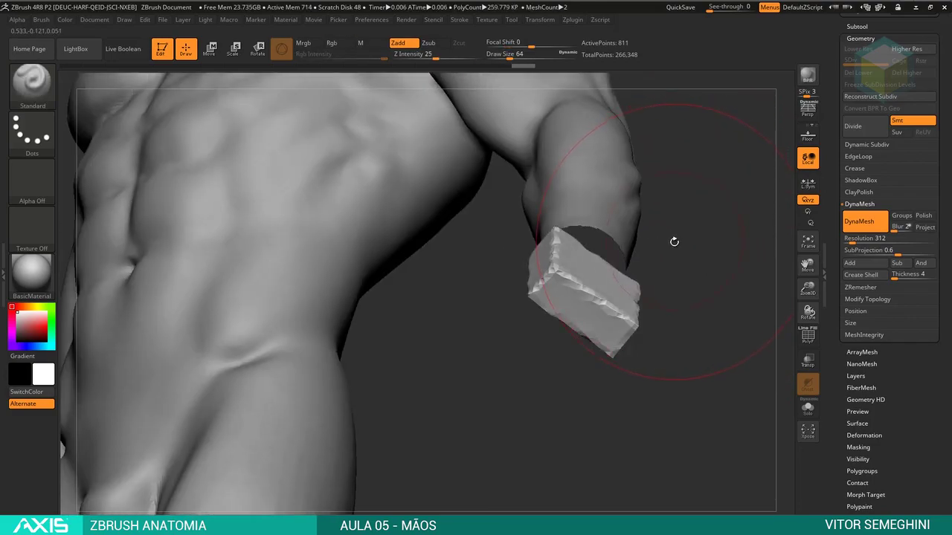
Select the Move brush (B-M-V) and rotate the view around the hand block
{"action": "key", "text": "b"}
{"action": "key", "text": "m"}
{"action": "key", "text": "v"}
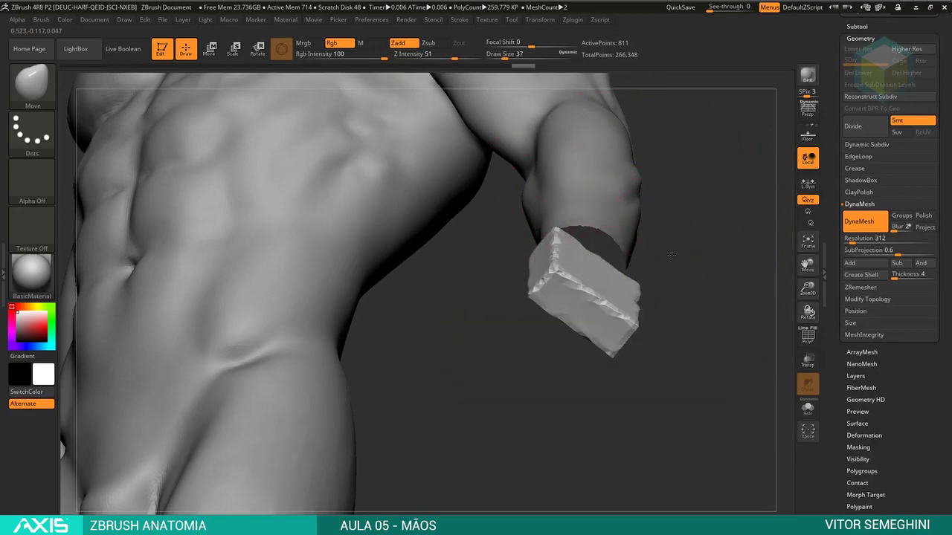
{"action": "mouse_move", "coordinate": [671, 242]}
{"action": "left_mouse_down"}
{"action": "mouse_move", "coordinate": [671, 228]}
{"action": "mouse_move", "coordinate": [708, 258]}
{"action": "mouse_move", "coordinate": [714, 226]}
{"action": "mouse_move", "coordinate": [707, 249]}
{"action": "left_mouse_up"}
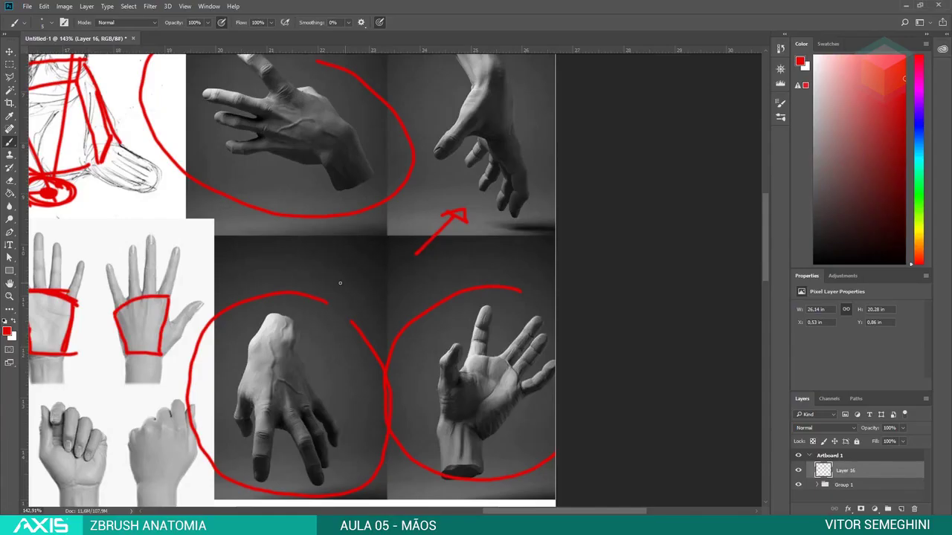
Zoom out the Photoshop board and pan to the left-side hand references
{"action": "scroll", "coordinate": [340, 282], "scroll_direction": "down", "scroll_amount": 2, "text": "alt"}
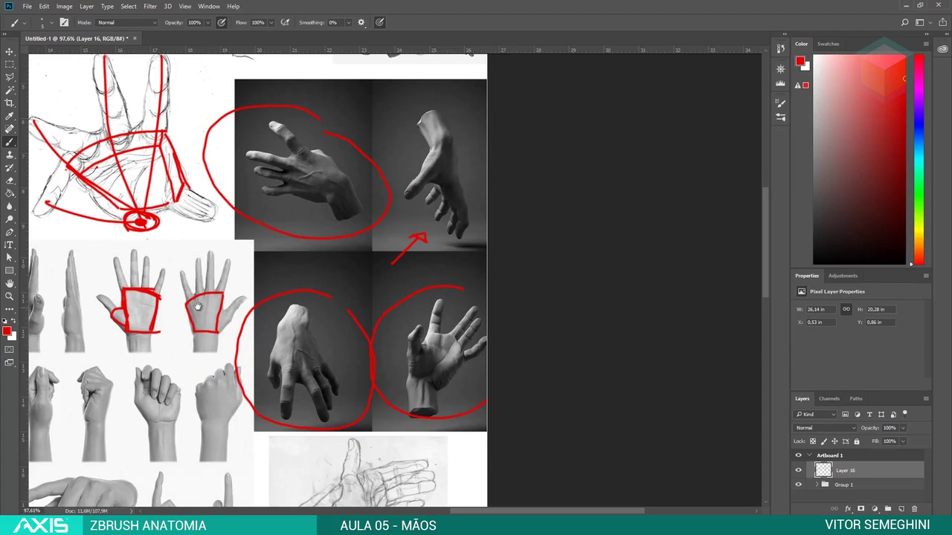
{"action": "left_click_drag", "start_coordinate": [197, 307], "coordinate": [583, 310]}
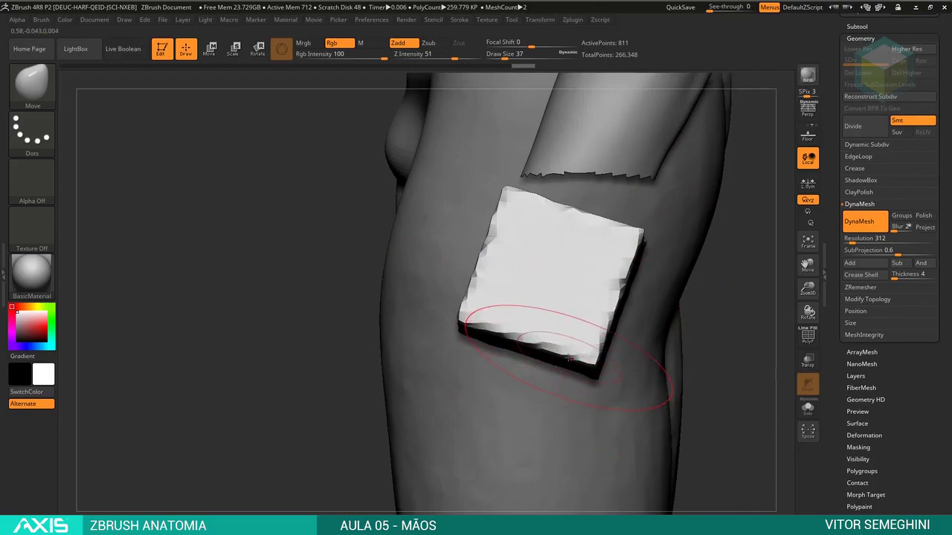
Pull the block's lower-left edge, then isolate it in Solo mode and inspect it
{"action": "left_click_drag", "start_coordinate": [568, 355], "coordinate": [493, 345]}
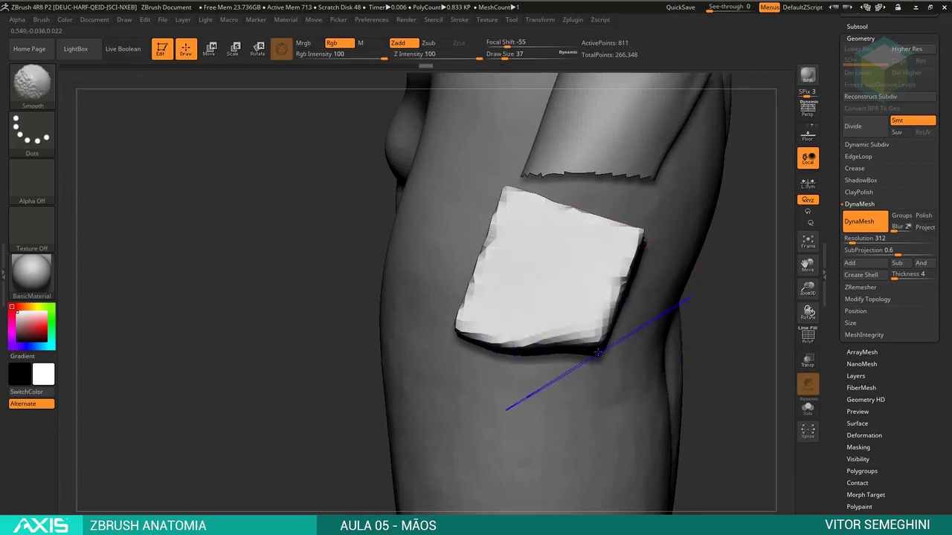
{"action": "right_click_drag", "start_coordinate": [583, 348], "coordinate": [685, 292]}
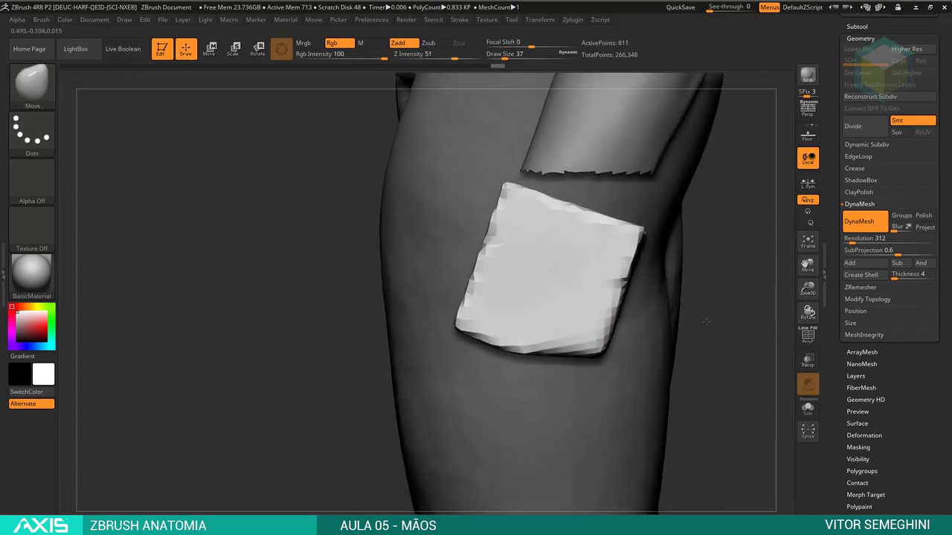
{"action": "left_click", "coordinate": [808, 408]}
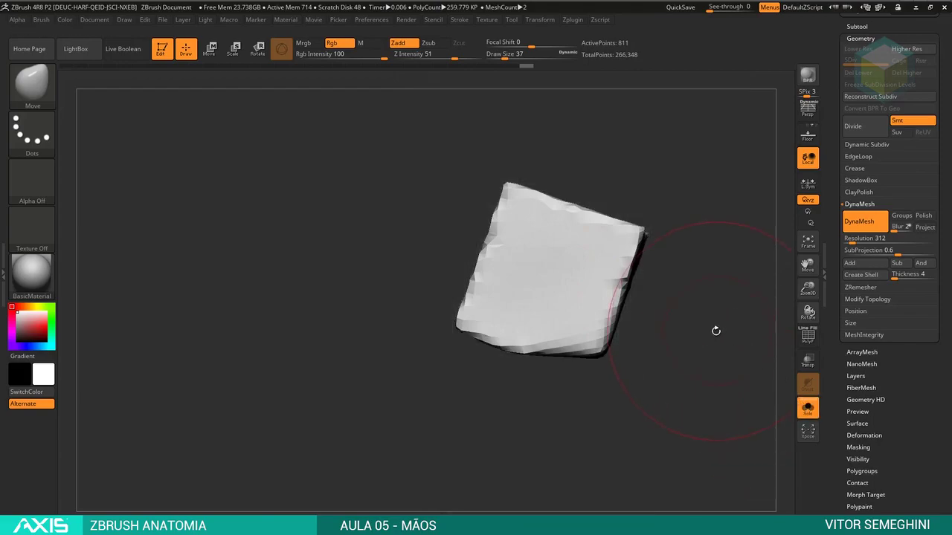
{"action": "left_click", "coordinate": [714, 330]}
{"action": "left_click", "coordinate": [708, 344]}
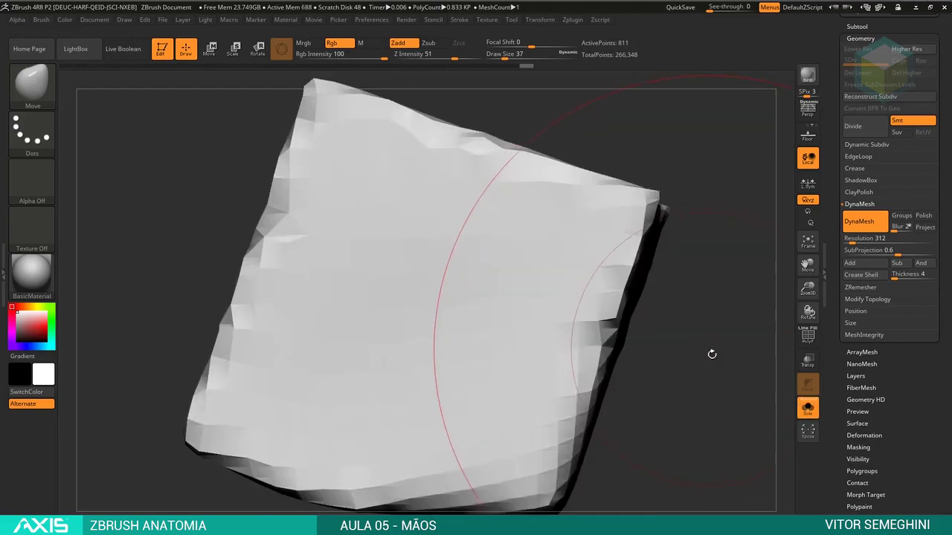
{"action": "mouse_move", "coordinate": [708, 344]}
{"action": "left_mouse_down"}
{"action": "mouse_move", "coordinate": [735, 322]}
{"action": "mouse_move", "coordinate": [529, 236]}
{"action": "mouse_move", "coordinate": [597, 303]}
{"action": "left_mouse_up"}
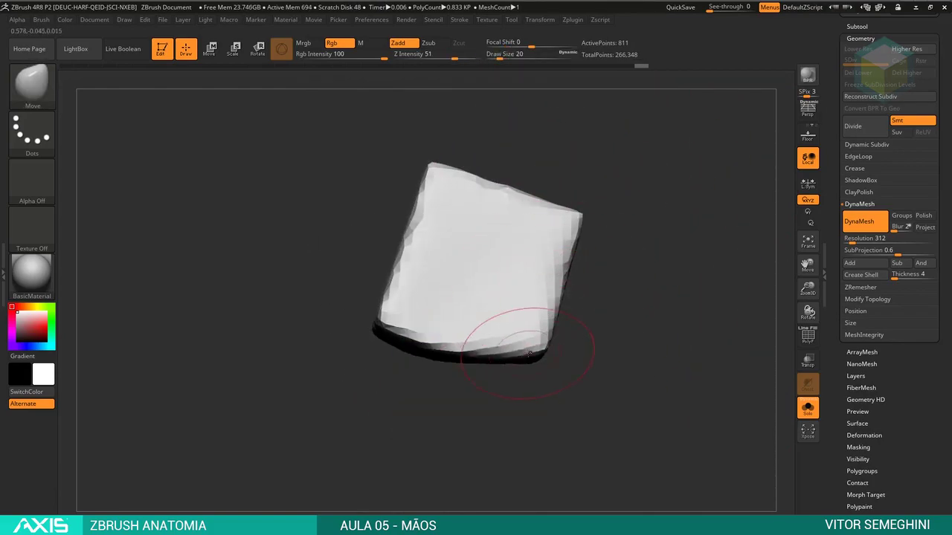
{"action": "left_click_drag", "start_coordinate": [530, 354], "coordinate": [619, 270]}
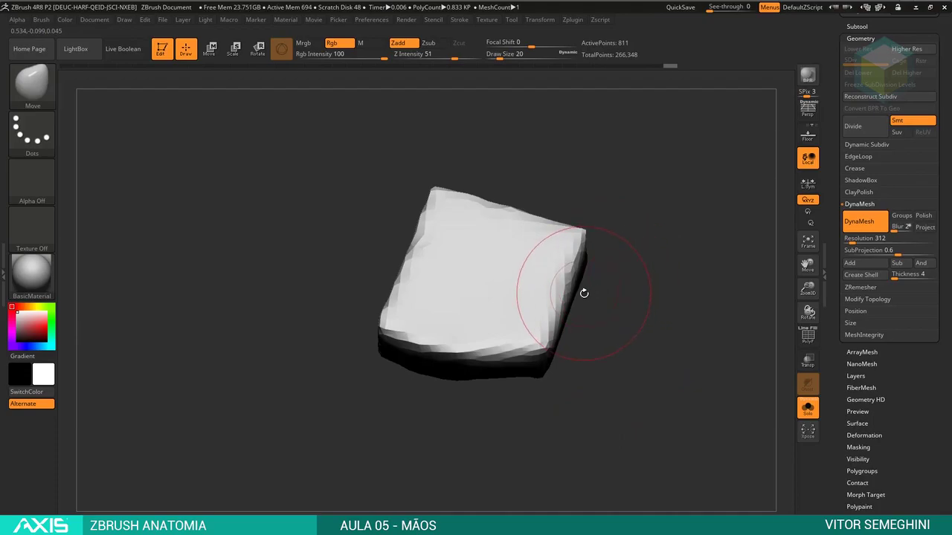
{"action": "key", "text": "alt+Tab"}
Scroll down through the lower hand references, then return to ZBrush and rotate the block
{"action": "scroll", "coordinate": [529, 354], "scroll_direction": "down", "scroll_amount": 1}
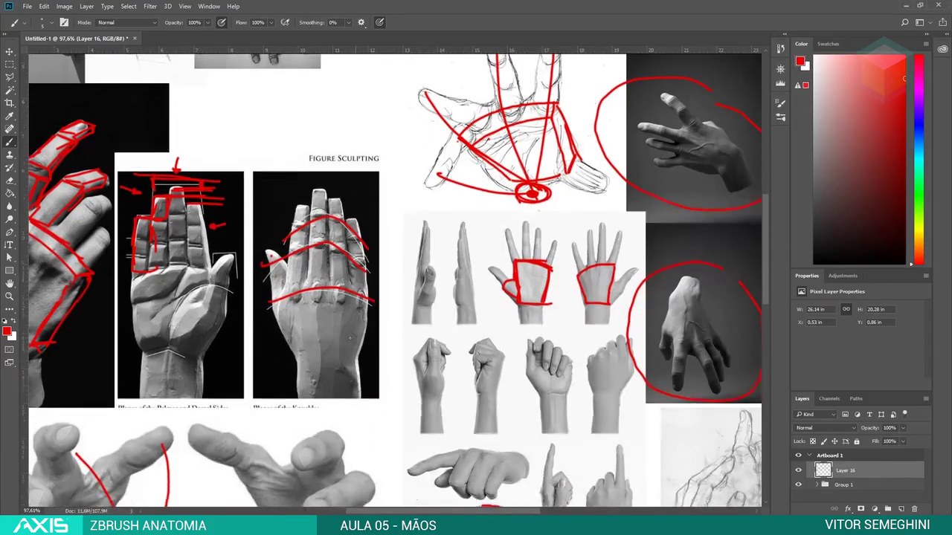
{"action": "scroll", "coordinate": [530, 354], "scroll_direction": "down", "scroll_amount": 1}
{"action": "scroll", "coordinate": [530, 354], "scroll_direction": "down", "scroll_amount": 2}
{"action": "scroll", "coordinate": [530, 354], "scroll_direction": "down", "scroll_amount": 1}
{"action": "scroll", "coordinate": [529, 354], "scroll_direction": "down", "scroll_amount": 1}
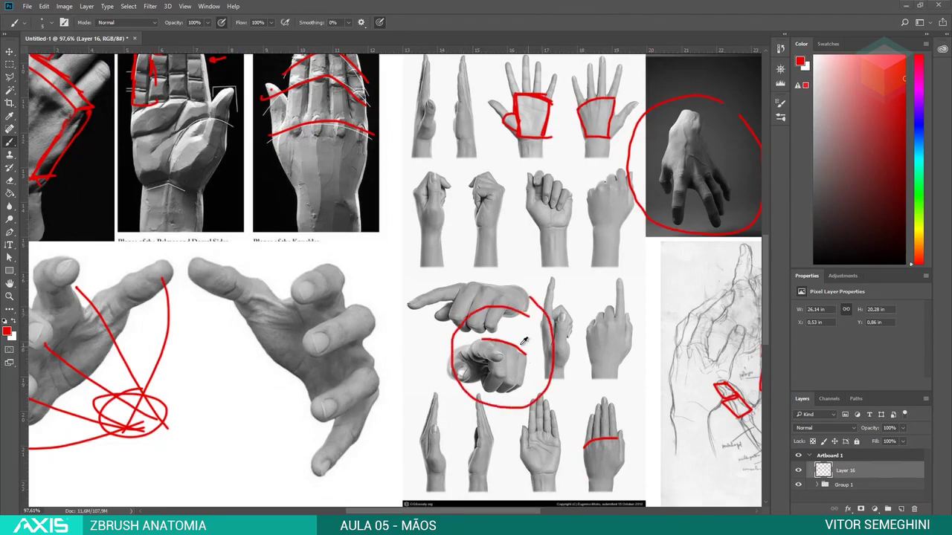
{"action": "key", "text": "alt+Tab"}
{"action": "mouse_move", "coordinate": [686, 293]}
{"action": "left_mouse_down"}
{"action": "mouse_move", "coordinate": [679, 236]}
{"action": "mouse_move", "coordinate": [595, 290]}
{"action": "mouse_move", "coordinate": [603, 290]}
{"action": "left_mouse_up"}
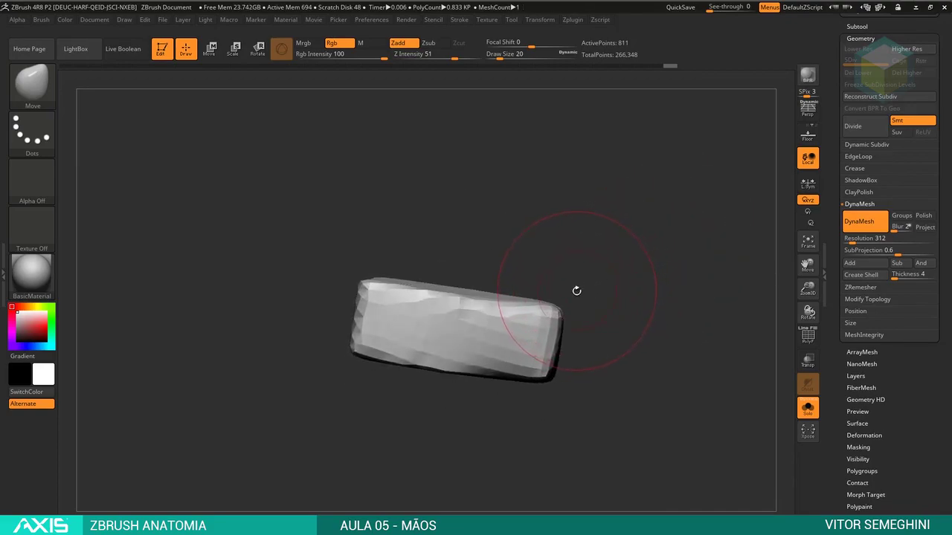
Raise the Move brush size to 35 and bend the block's right half downward
{"action": "key", "text": "space"}
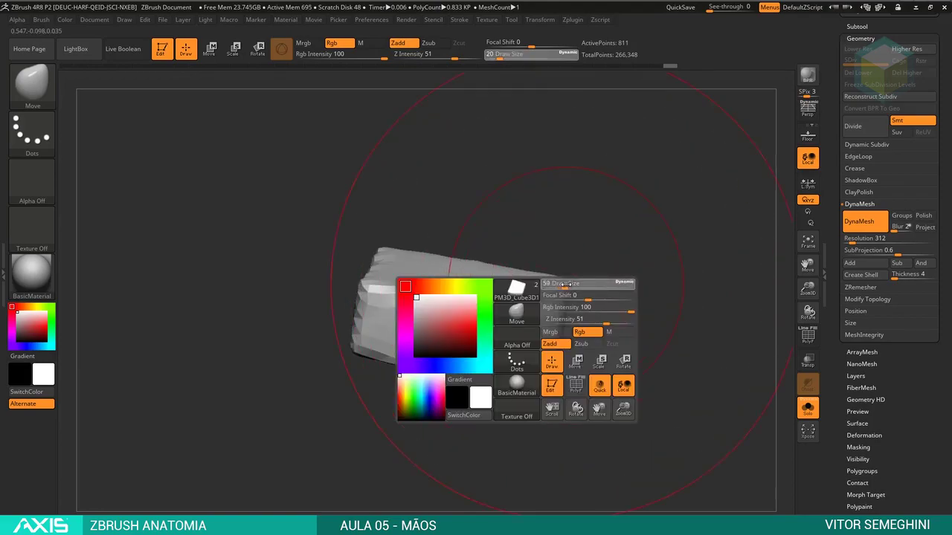
{"action": "left_click_drag", "start_coordinate": [565, 284], "coordinate": [587, 285]}
{"action": "mouse_move", "coordinate": [545, 311]}
{"action": "left_mouse_down"}
{"action": "mouse_move", "coordinate": [538, 340]}
{"action": "mouse_move", "coordinate": [554, 327]}
{"action": "left_mouse_up"}
{"action": "key", "text": "space"}
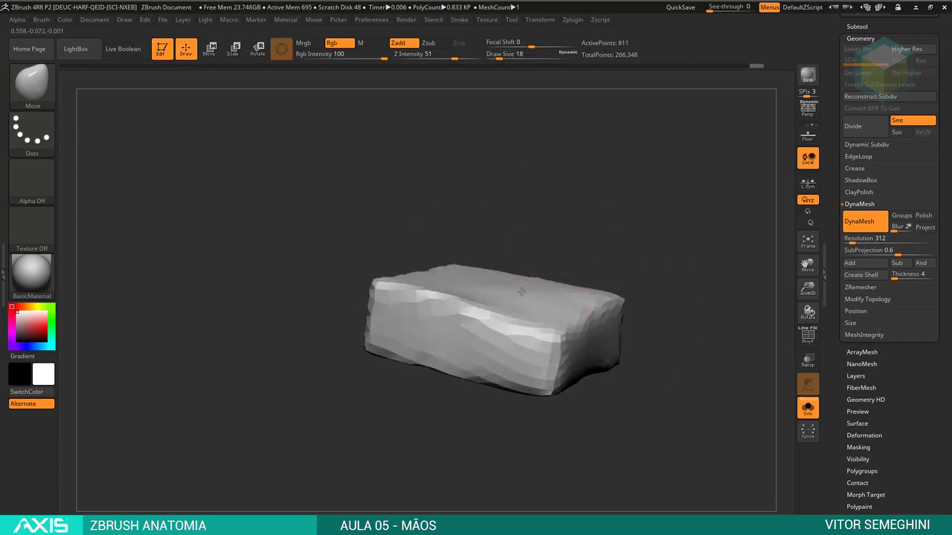
{"action": "mouse_move", "coordinate": [568, 258]}
{"action": "left_mouse_down"}
{"action": "mouse_move", "coordinate": [499, 330]}
{"action": "mouse_move", "coordinate": [481, 303]}
{"action": "left_mouse_up"}
{"action": "key", "text": "space"}
{"action": "mouse_move", "coordinate": [433, 324]}
{"action": "left_mouse_down"}
{"action": "mouse_move", "coordinate": [506, 213]}
{"action": "mouse_move", "coordinate": [639, 244]}
{"action": "mouse_move", "coordinate": [580, 240]}
{"action": "mouse_move", "coordinate": [568, 259]}
{"action": "left_mouse_up"}
Shift-smooth the block's surface, checking its top face
{"action": "key", "text": "shift"}
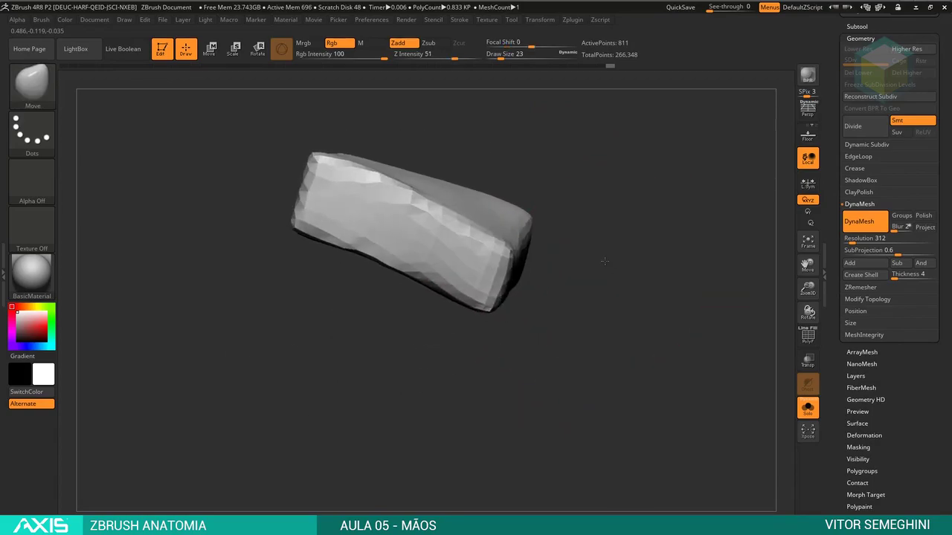
{"action": "left_click_drag", "start_coordinate": [521, 229], "coordinate": [597, 285]}
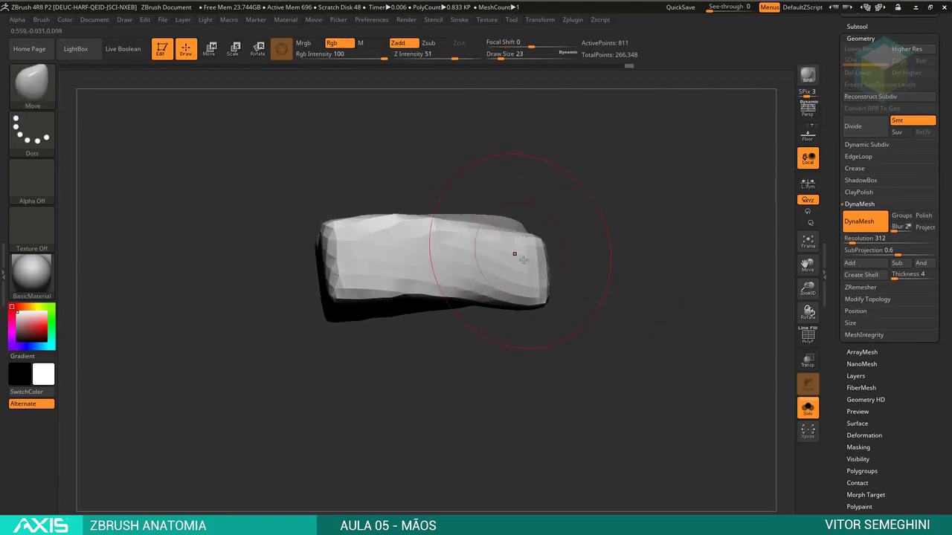
{"action": "left_click_drag", "start_coordinate": [455, 246], "coordinate": [423, 237], "text": "shift"}
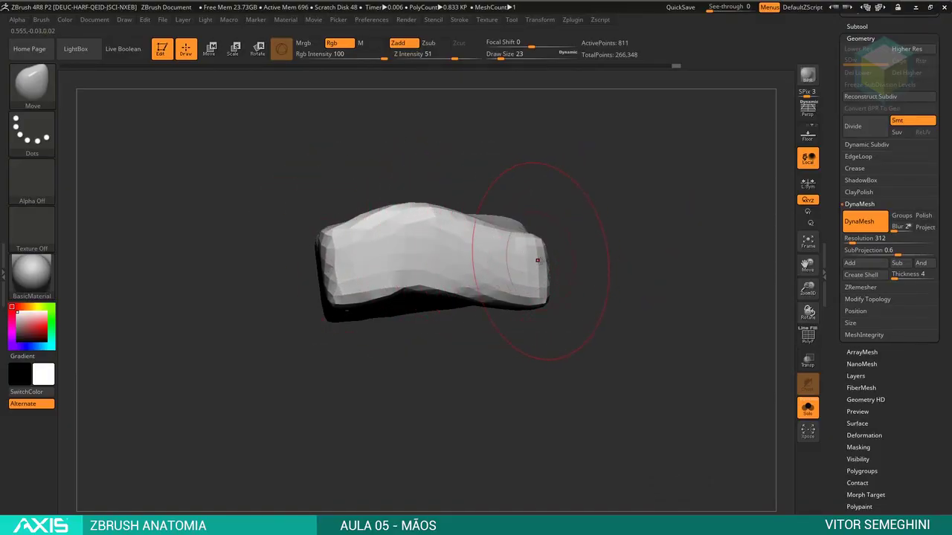
{"action": "mouse_move", "coordinate": [588, 328]}
{"action": "left_mouse_down"}
{"action": "mouse_move", "coordinate": [597, 310]}
{"action": "mouse_move", "coordinate": [572, 212]}
{"action": "left_mouse_up"}
Adjust Draw Size through 41, 20 and 33 while tumbling the block to check all sides
{"action": "key", "text": "space"}
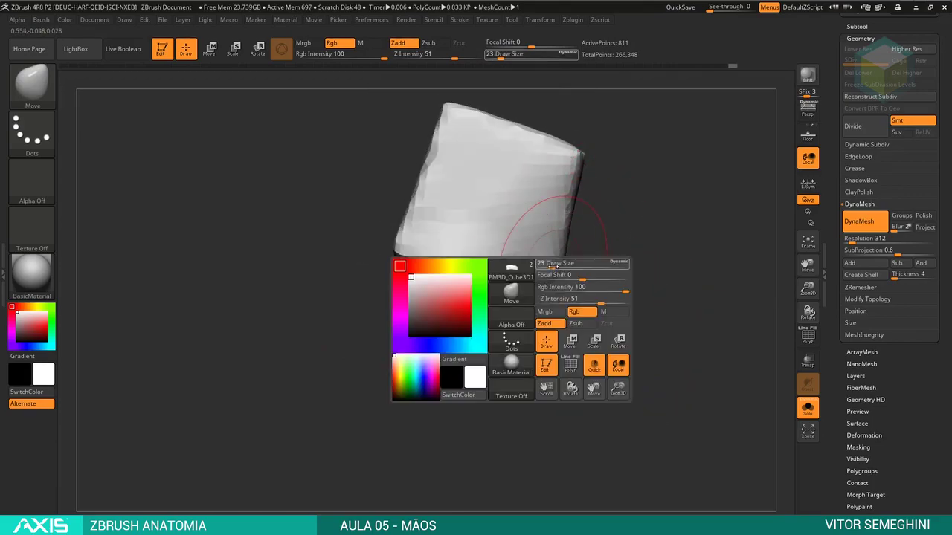
{"action": "left_click_drag", "start_coordinate": [573, 264], "coordinate": [595, 264]}
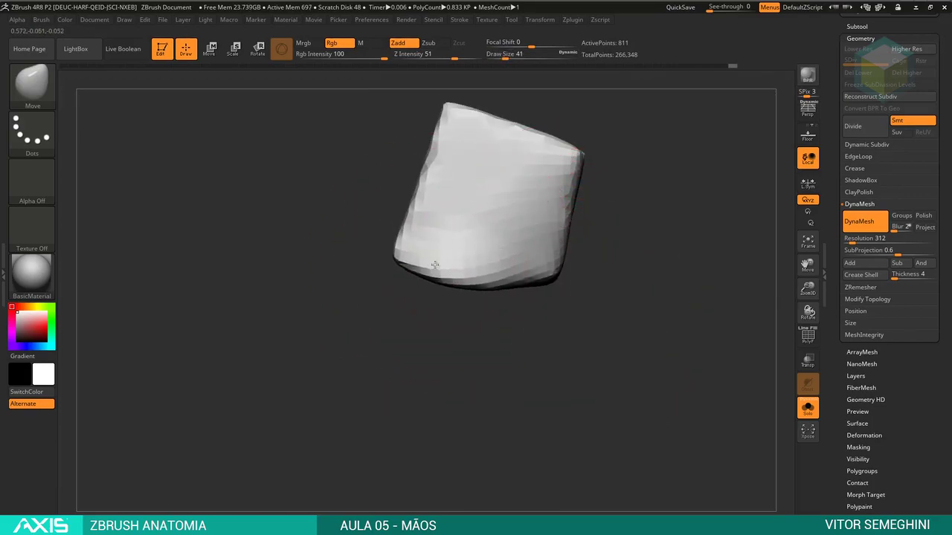
{"action": "left_click_drag", "start_coordinate": [554, 310], "coordinate": [595, 186]}
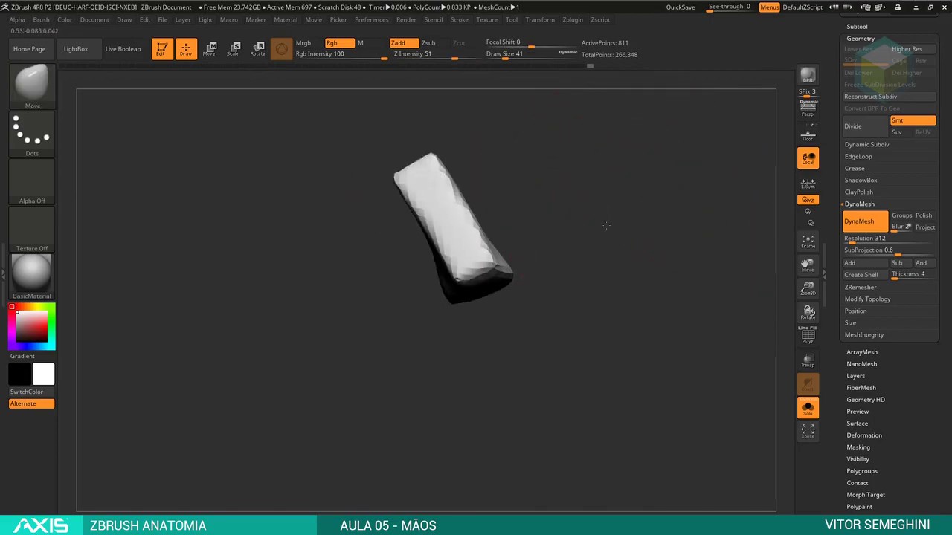
{"action": "key", "text": "space"}
{"action": "left_click_drag", "start_coordinate": [595, 242], "coordinate": [572, 242]}
{"action": "left_click_drag", "start_coordinate": [505, 202], "coordinate": [511, 196]}
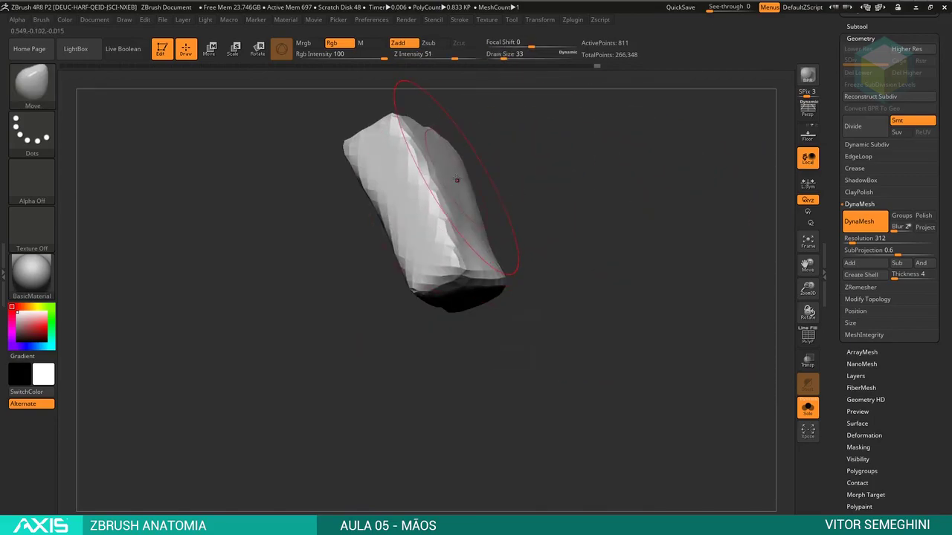
{"action": "mouse_move", "coordinate": [455, 182]}
{"action": "left_mouse_down"}
{"action": "mouse_move", "coordinate": [543, 214]}
{"action": "mouse_move", "coordinate": [629, 192]}
{"action": "left_mouse_up"}
{"action": "mouse_move", "coordinate": [653, 240]}
{"action": "left_mouse_down"}
{"action": "mouse_move", "coordinate": [642, 304]}
{"action": "mouse_move", "coordinate": [613, 325]}
{"action": "mouse_move", "coordinate": [676, 308]}
{"action": "mouse_move", "coordinate": [675, 346]}
{"action": "mouse_move", "coordinate": [594, 198]}
{"action": "mouse_move", "coordinate": [460, 254]}
{"action": "left_mouse_up"}
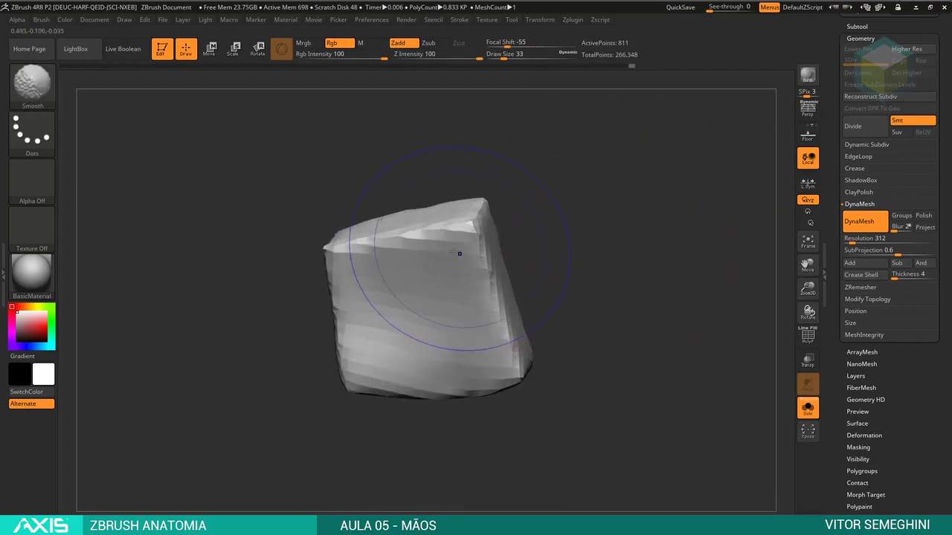
{"action": "mouse_move", "coordinate": [449, 318]}
{"action": "left_mouse_down"}
{"action": "mouse_move", "coordinate": [570, 298]}
{"action": "mouse_move", "coordinate": [479, 212]}
{"action": "mouse_move", "coordinate": [545, 196]}
{"action": "mouse_move", "coordinate": [518, 186]}
{"action": "mouse_move", "coordinate": [521, 153]}
{"action": "mouse_move", "coordinate": [414, 194]}
{"action": "left_mouse_up"}
{"action": "key", "text": "space"}
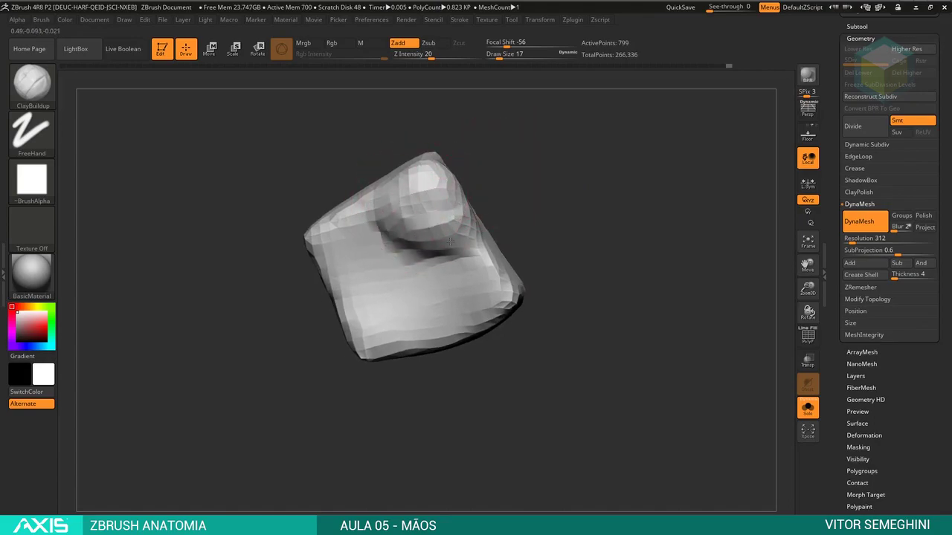
Build up the palm block's upper surface with ClayBuildup and smooth it
{"action": "left_click_drag", "start_coordinate": [436, 212], "coordinate": [425, 223], "text": "shift"}
{"action": "mouse_move", "coordinate": [513, 223]}
{"action": "left_mouse_down"}
{"action": "mouse_move", "coordinate": [536, 198]}
{"action": "mouse_move", "coordinate": [490, 186]}
{"action": "left_mouse_up"}
{"action": "left_click_drag", "start_coordinate": [497, 150], "coordinate": [473, 204]}
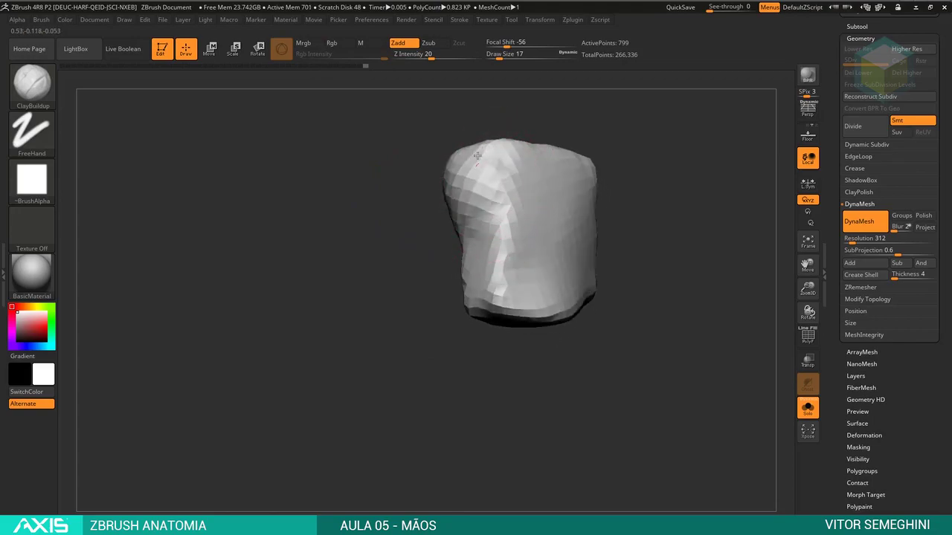
{"action": "mouse_move", "coordinate": [637, 192]}
{"action": "left_mouse_down"}
{"action": "mouse_move", "coordinate": [508, 194]}
{"action": "mouse_move", "coordinate": [589, 213]}
{"action": "mouse_move", "coordinate": [476, 201]}
{"action": "mouse_move", "coordinate": [597, 241]}
{"action": "left_mouse_up"}
{"action": "key", "text": "shift"}
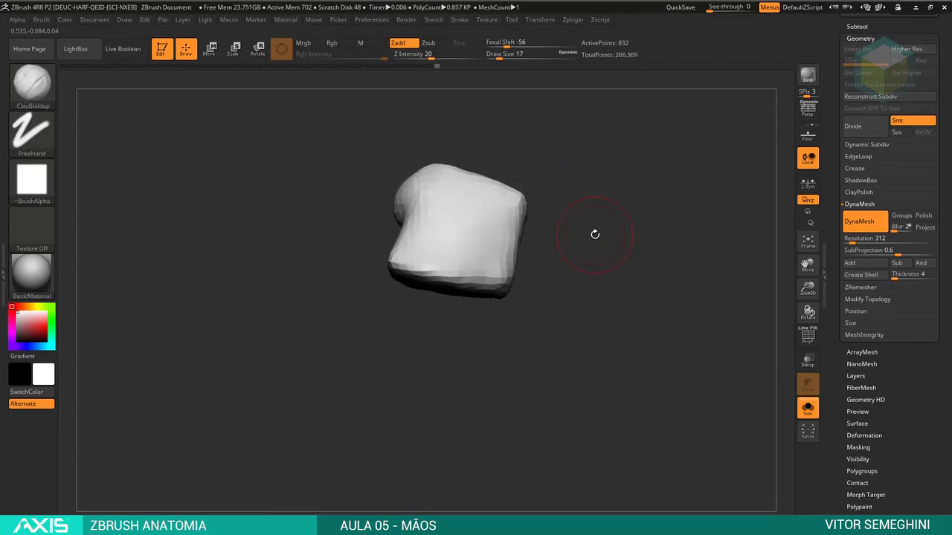
Turn Solo off so the whole figure shows with the palm at its wrist
{"action": "left_click_drag", "start_coordinate": [595, 234], "coordinate": [617, 223]}
{"action": "mouse_move", "coordinate": [942, 146]}
{"action": "left_mouse_down"}
{"action": "mouse_move", "coordinate": [943, 267]}
{"action": "mouse_move", "coordinate": [943, 152]}
{"action": "left_mouse_up"}
{"action": "left_click", "coordinate": [807, 408]}
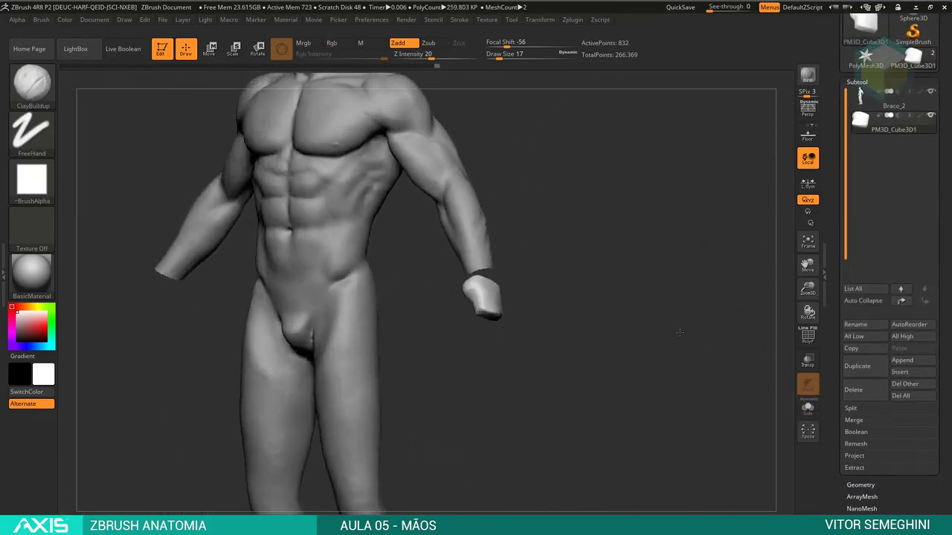
Orbit around the right hand, pick the Move brush (B-M-V) and set Draw Size 33
{"action": "left_click_drag", "start_coordinate": [679, 332], "coordinate": [700, 303], "text": "alt"}
{"action": "mouse_move", "coordinate": [684, 339]}
{"action": "left_mouse_down"}
{"action": "mouse_move", "coordinate": [630, 278]}
{"action": "mouse_move", "coordinate": [682, 240]}
{"action": "mouse_move", "coordinate": [582, 293]}
{"action": "left_mouse_up"}
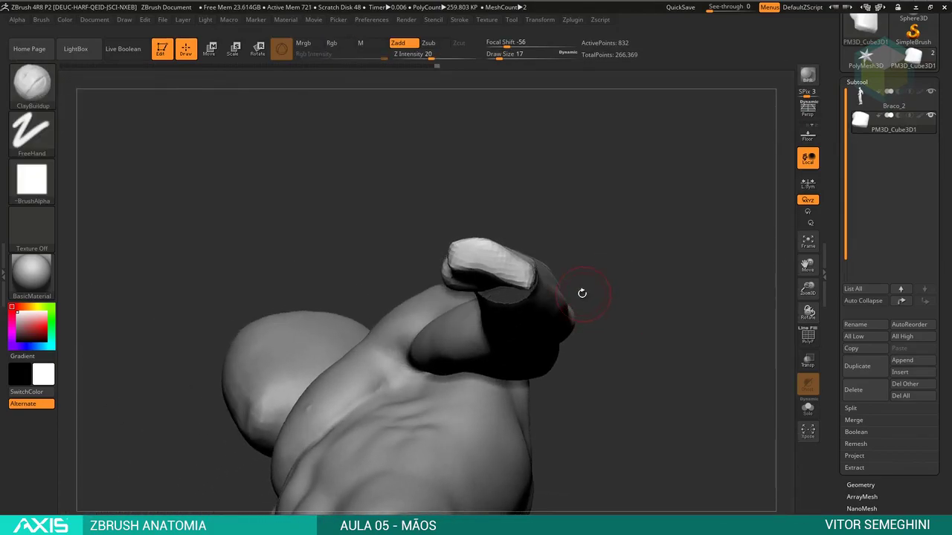
{"action": "left_click_drag", "start_coordinate": [649, 293], "coordinate": [566, 312]}
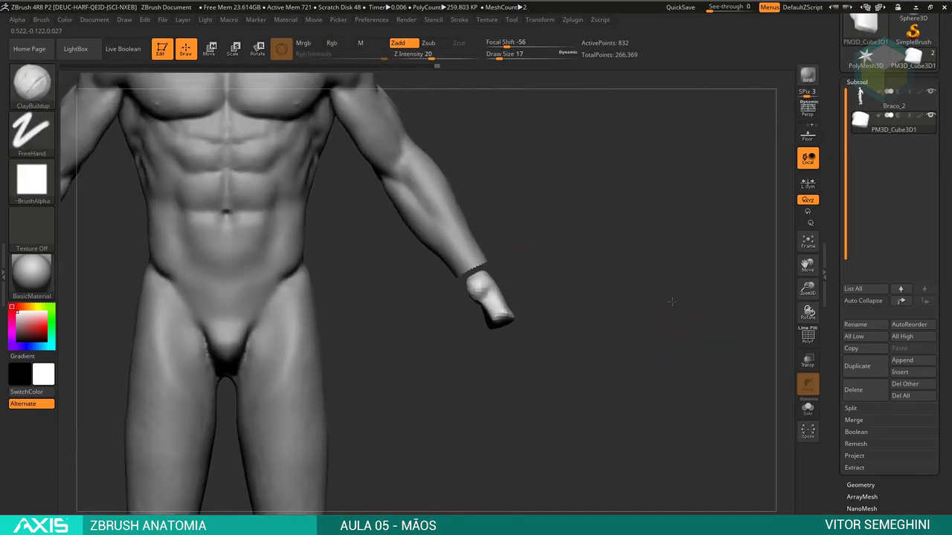
{"action": "key", "text": "b"}
{"action": "key", "text": "m"}
{"action": "key", "text": "v"}
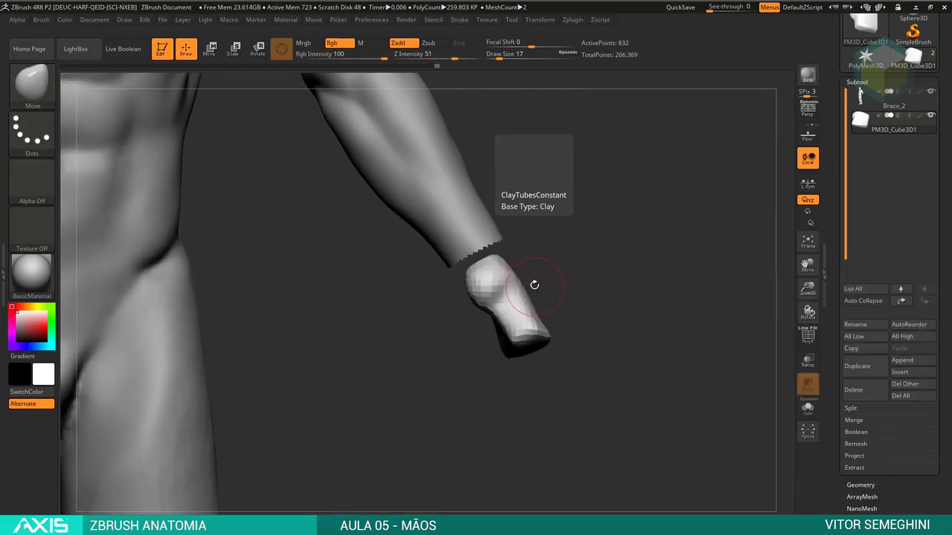
{"action": "key", "text": "space"}
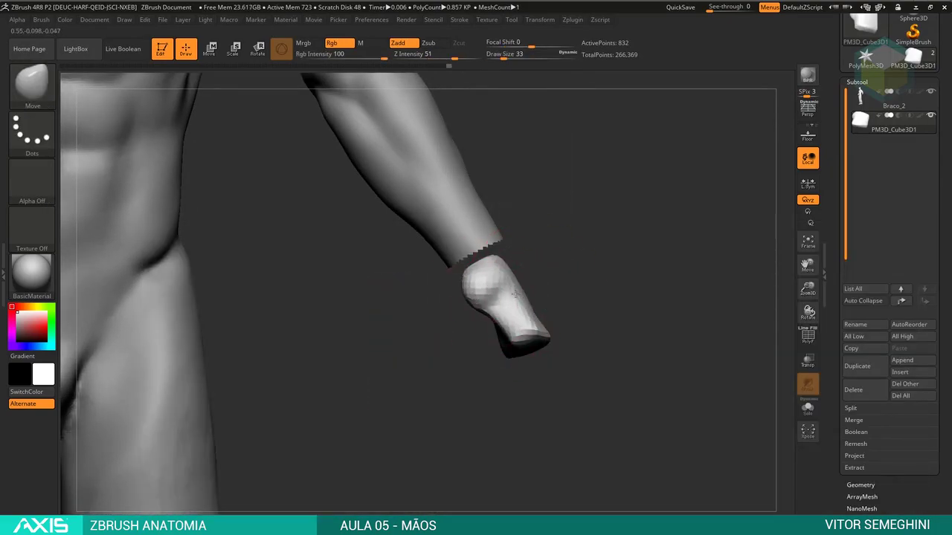
{"action": "mouse_move", "coordinate": [553, 265]}
{"action": "left_mouse_down"}
{"action": "mouse_move", "coordinate": [502, 293]}
{"action": "mouse_move", "coordinate": [659, 347]}
{"action": "mouse_move", "coordinate": [622, 296]}
{"action": "mouse_move", "coordinate": [522, 267]}
{"action": "left_mouse_up"}
{"action": "mouse_move", "coordinate": [585, 254]}
{"action": "left_mouse_down"}
{"action": "mouse_move", "coordinate": [538, 248]}
{"action": "mouse_move", "coordinate": [638, 304]}
{"action": "mouse_move", "coordinate": [744, 246]}
{"action": "left_mouse_up"}
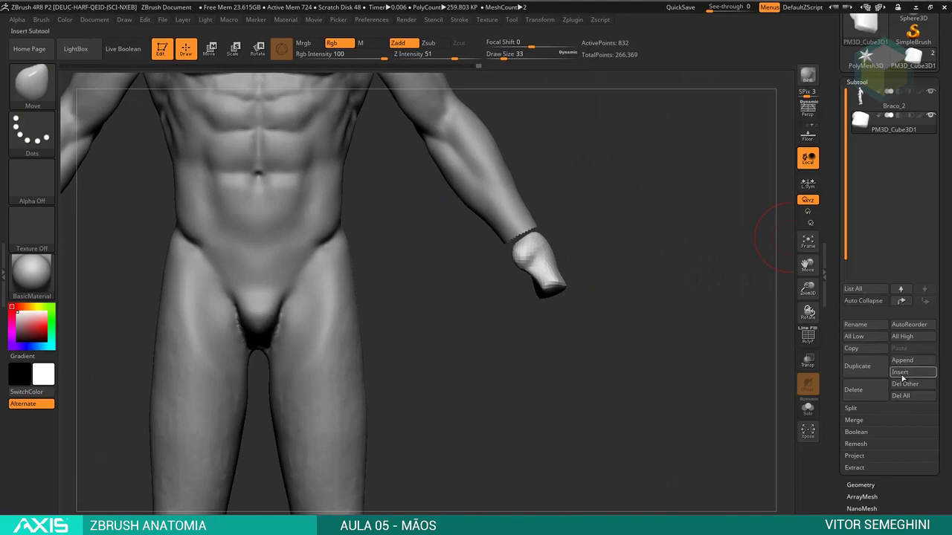
Insert a Cylinder3D subtool, shrink it and move it from the hips to under the hand
{"action": "left_click", "coordinate": [900, 373]}
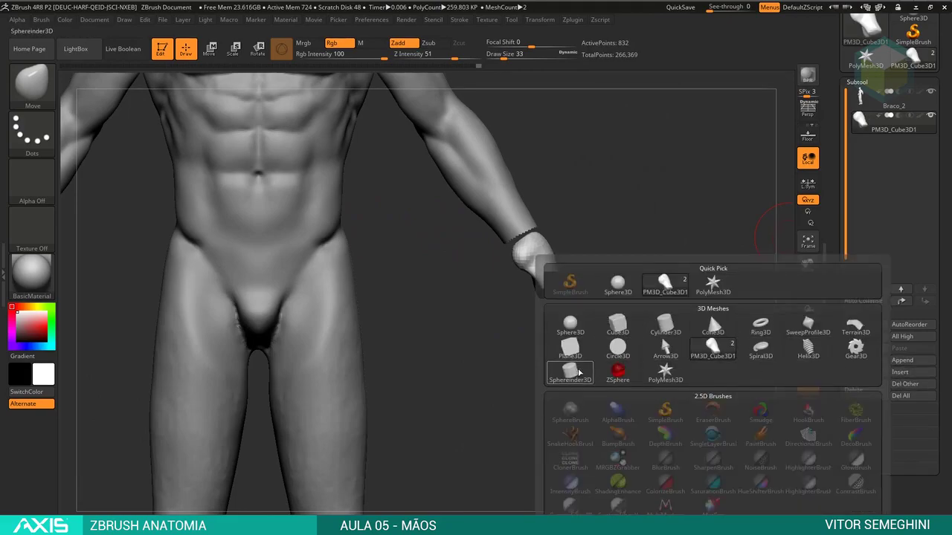
{"action": "left_click", "coordinate": [654, 327]}
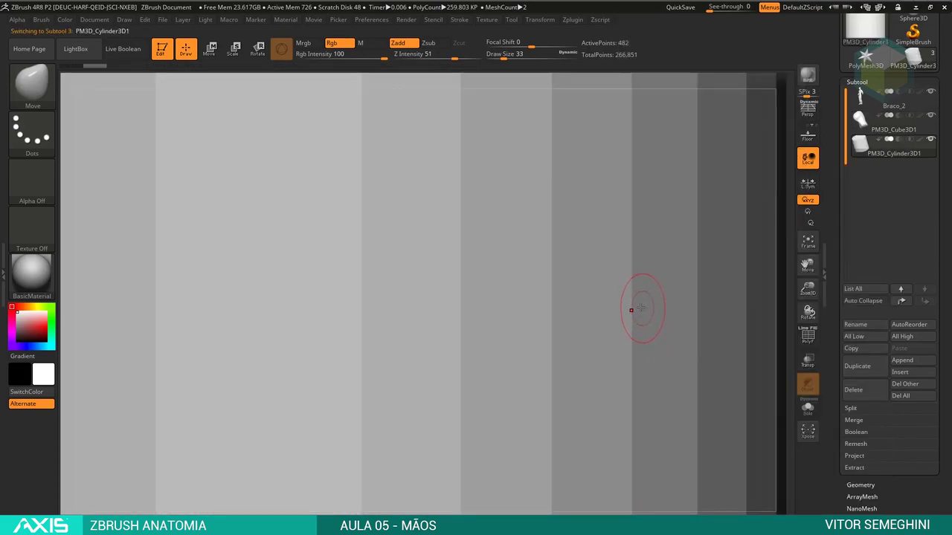
{"action": "key", "text": "e"}
{"action": "left_click_drag", "start_coordinate": [258, 310], "coordinate": [178, 318]}
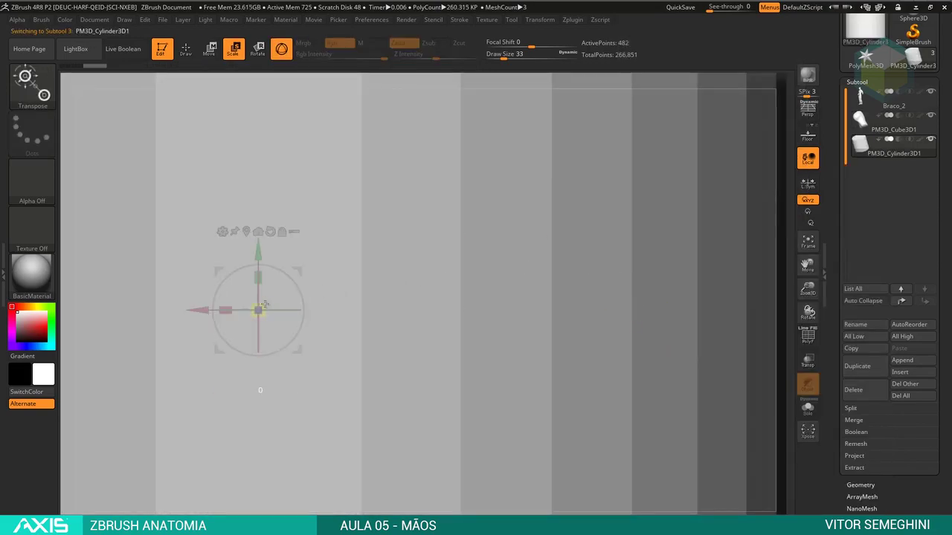
{"action": "left_click_drag", "start_coordinate": [254, 302], "coordinate": [131, 419]}
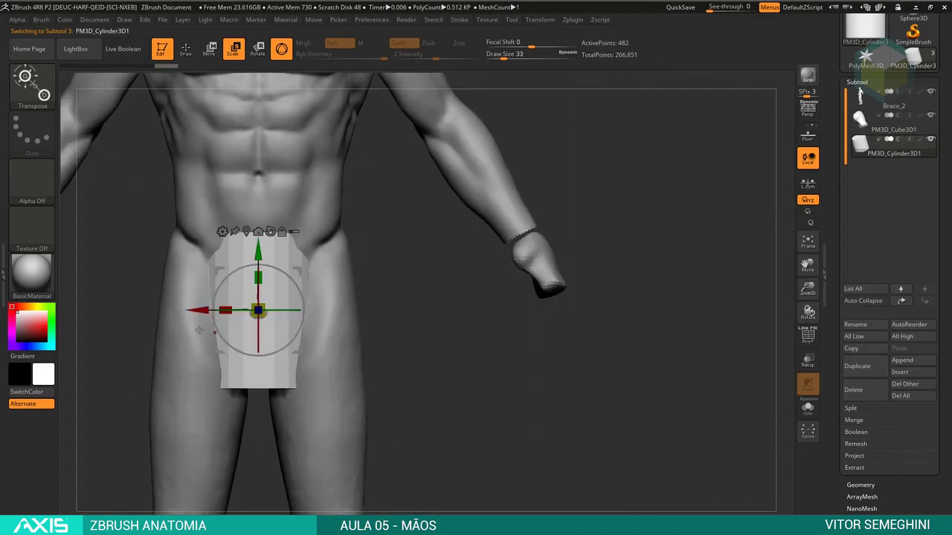
{"action": "left_click_drag", "start_coordinate": [235, 340], "coordinate": [574, 339]}
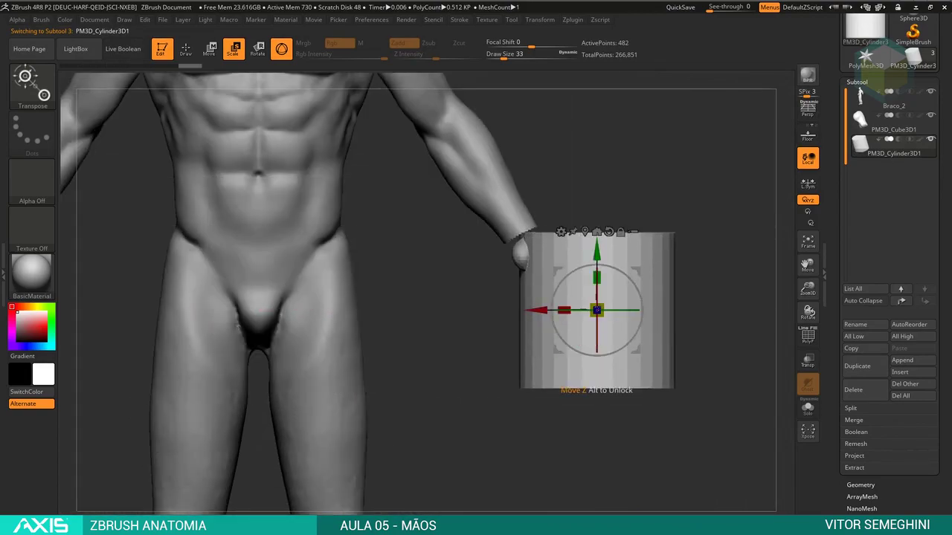
{"action": "mouse_move", "coordinate": [536, 310]}
{"action": "left_mouse_down"}
{"action": "mouse_move", "coordinate": [550, 321]}
{"action": "mouse_move", "coordinate": [573, 310]}
{"action": "left_mouse_up"}
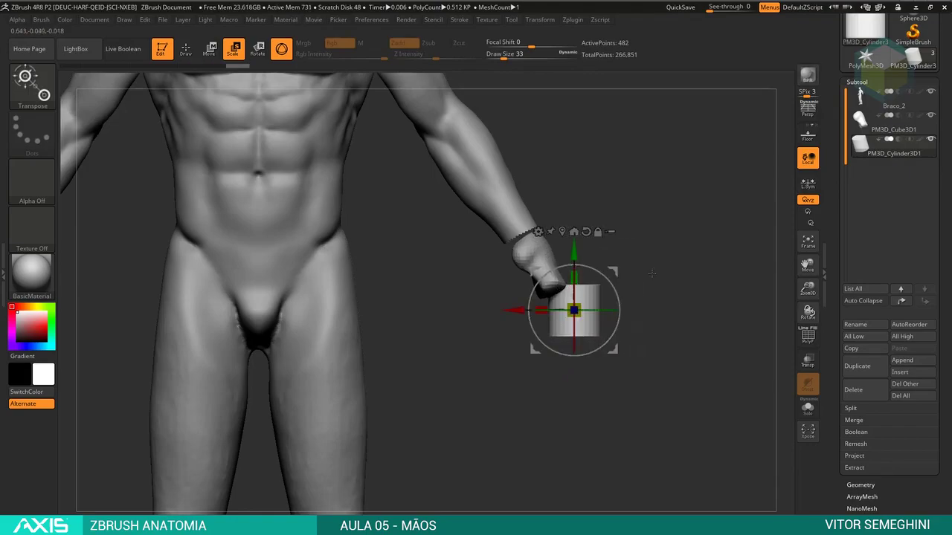
Thin the cylinder to finger thickness and tilt it slightly under the palm block
{"action": "left_click_drag", "start_coordinate": [651, 273], "coordinate": [714, 274]}
{"action": "left_click_drag", "start_coordinate": [669, 298], "coordinate": [670, 245], "text": "alt"}
{"action": "left_click_drag", "start_coordinate": [531, 349], "coordinate": [531, 380]}
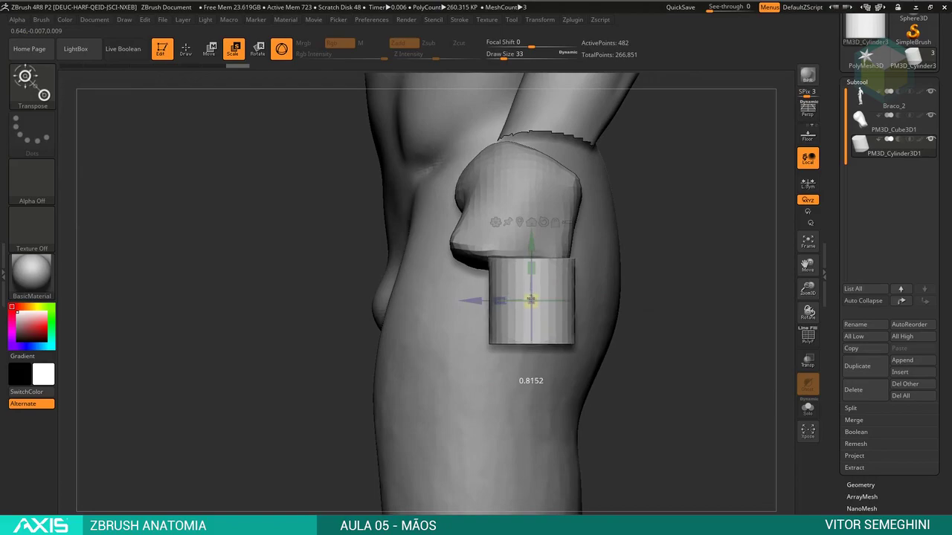
{"action": "mouse_move", "coordinate": [632, 335]}
{"action": "left_mouse_down"}
{"action": "mouse_move", "coordinate": [657, 342]}
{"action": "mouse_move", "coordinate": [724, 292]}
{"action": "left_mouse_up"}
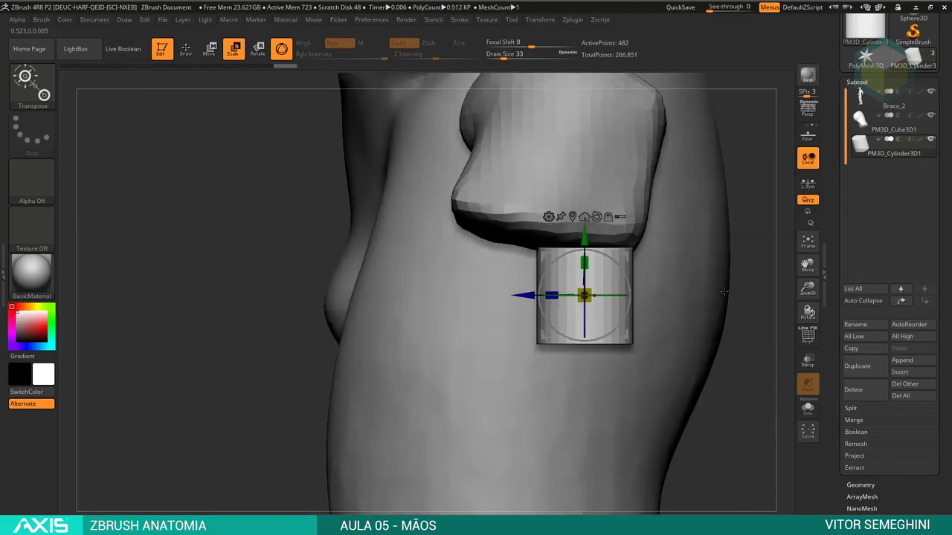
{"action": "left_click_drag", "start_coordinate": [745, 253], "coordinate": [658, 266]}
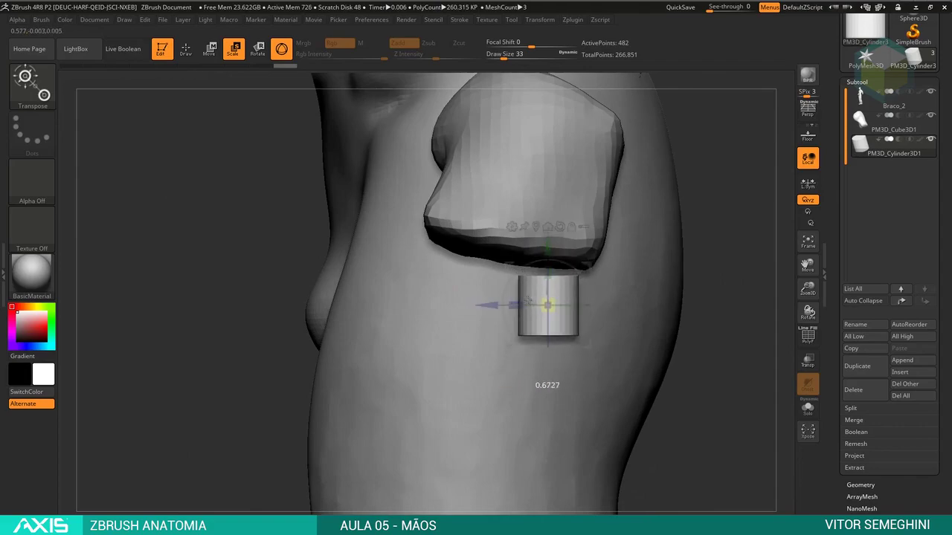
{"action": "mouse_move", "coordinate": [503, 301]}
{"action": "left_mouse_down"}
{"action": "mouse_move", "coordinate": [469, 298]}
{"action": "mouse_move", "coordinate": [685, 237]}
{"action": "mouse_move", "coordinate": [533, 270]}
{"action": "left_mouse_up"}
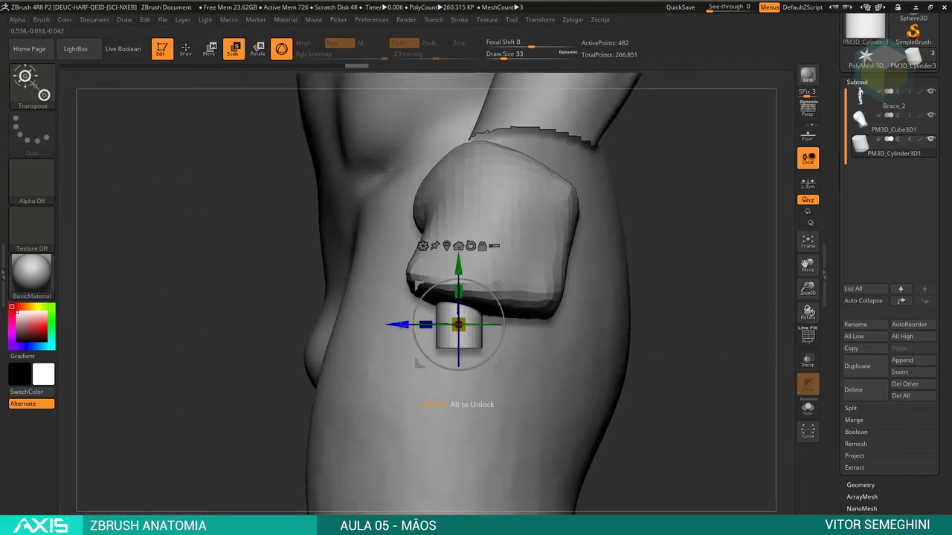
{"action": "mouse_move", "coordinate": [503, 324]}
{"action": "left_mouse_down"}
{"action": "mouse_move", "coordinate": [509, 316]}
{"action": "mouse_move", "coordinate": [556, 332]}
{"action": "mouse_move", "coordinate": [300, 395]}
{"action": "mouse_move", "coordinate": [653, 378]}
{"action": "mouse_move", "coordinate": [592, 342]}
{"action": "mouse_move", "coordinate": [559, 463]}
{"action": "mouse_move", "coordinate": [637, 285]}
{"action": "left_mouse_up"}
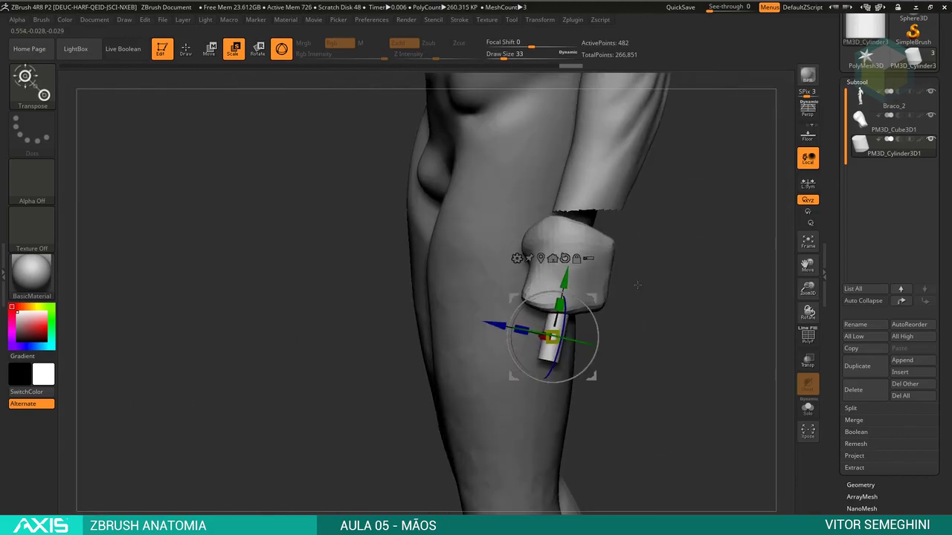
{"action": "key", "text": "q"}
{"action": "left_click", "coordinate": [606, 271], "text": "alt"}
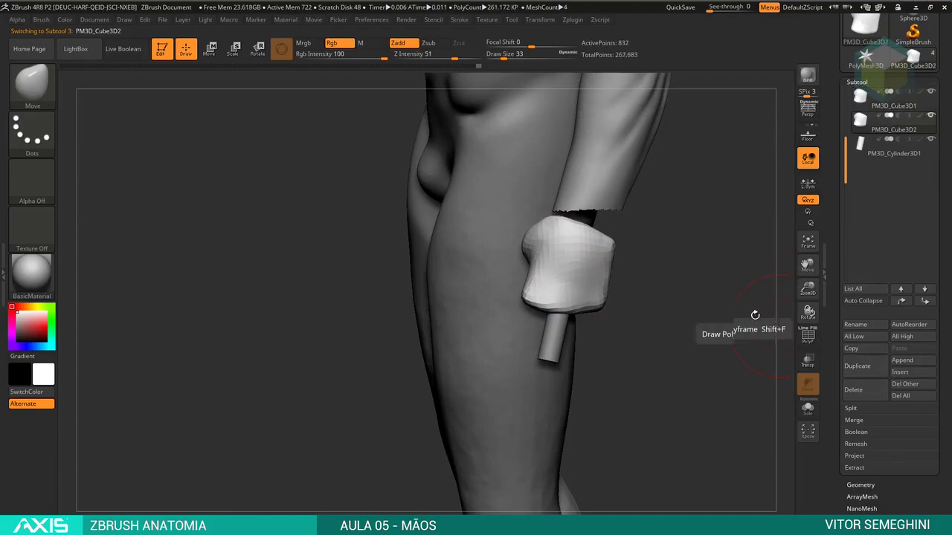
Duplicate the palm block and move the rotated copy down and to the left of the original
{"action": "key", "text": "w"}
{"action": "mouse_move", "coordinate": [573, 260]}
{"action": "left_mouse_down", "text": "ctrl"}
{"action": "mouse_move", "coordinate": [545, 355]}
{"action": "mouse_move", "coordinate": [637, 386]}
{"action": "left_mouse_up", "text": "ctrl"}
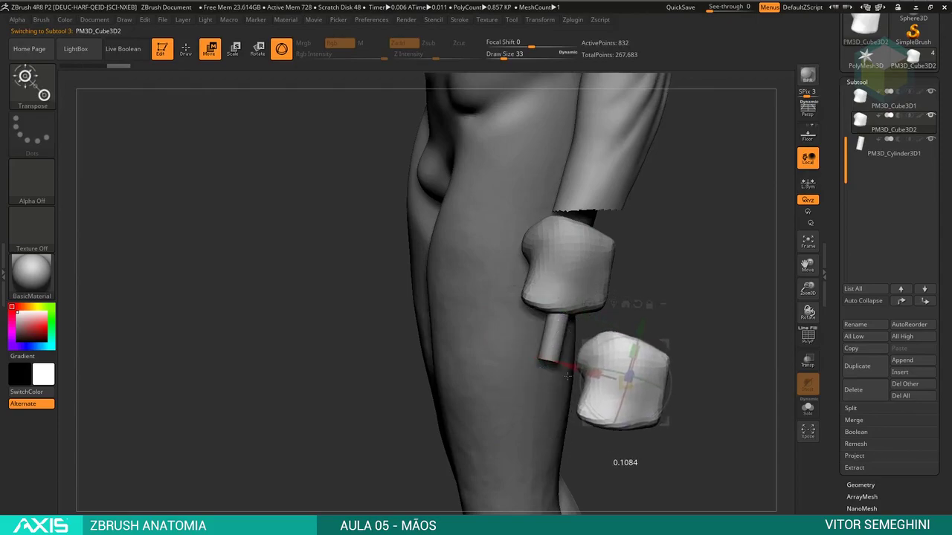
{"action": "left_click_drag", "start_coordinate": [640, 349], "coordinate": [651, 387]}
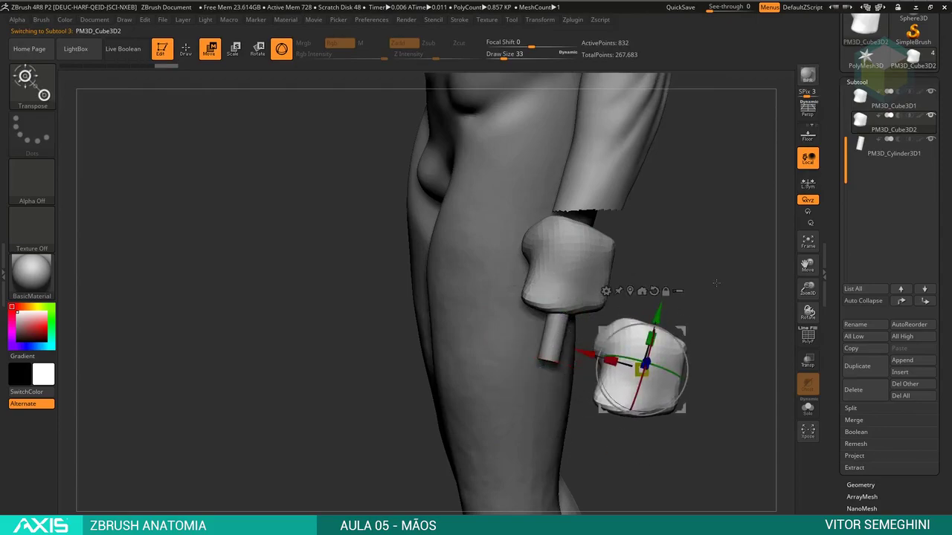
{"action": "mouse_move", "coordinate": [737, 223]}
{"action": "left_mouse_down"}
{"action": "mouse_move", "coordinate": [738, 282]}
{"action": "mouse_move", "coordinate": [785, 242]}
{"action": "left_mouse_up"}
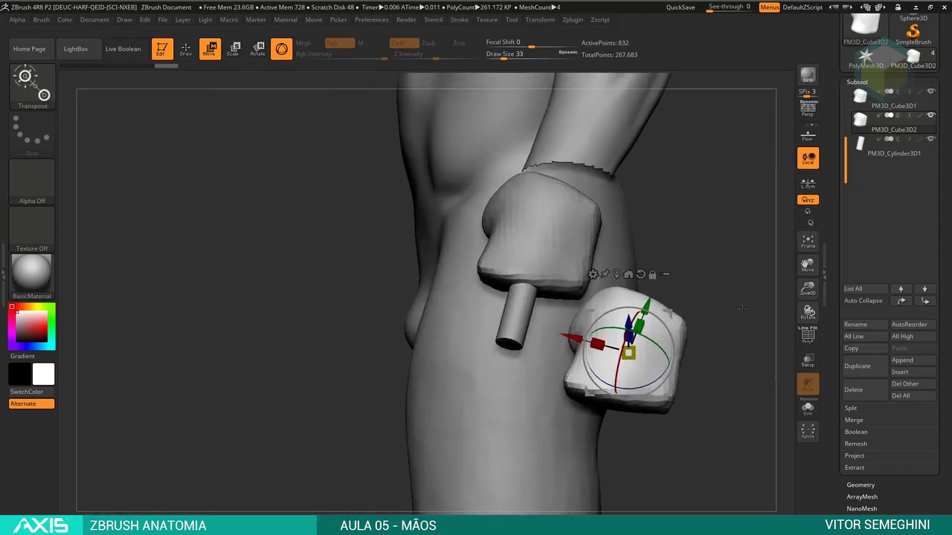
{"action": "mouse_move", "coordinate": [741, 307]}
{"action": "left_mouse_down"}
{"action": "mouse_move", "coordinate": [702, 267]}
{"action": "mouse_move", "coordinate": [544, 343]}
{"action": "left_mouse_up"}
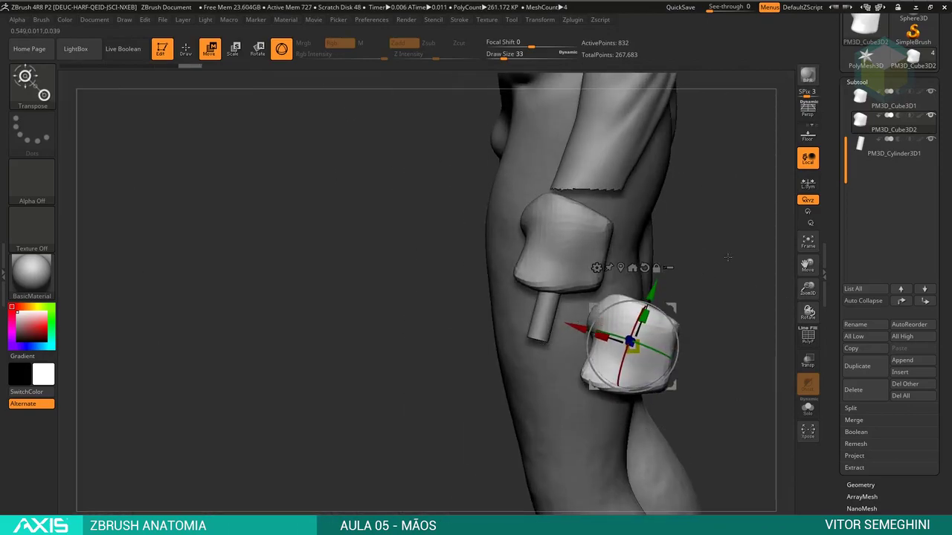
{"action": "left_click_drag", "start_coordinate": [727, 257], "coordinate": [577, 257]}
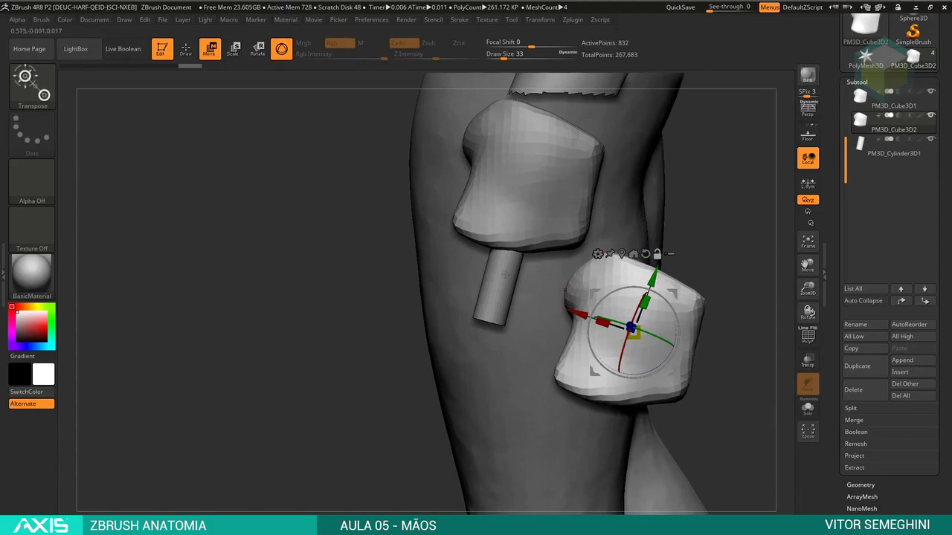
{"action": "left_click", "coordinate": [506, 274], "text": "alt"}
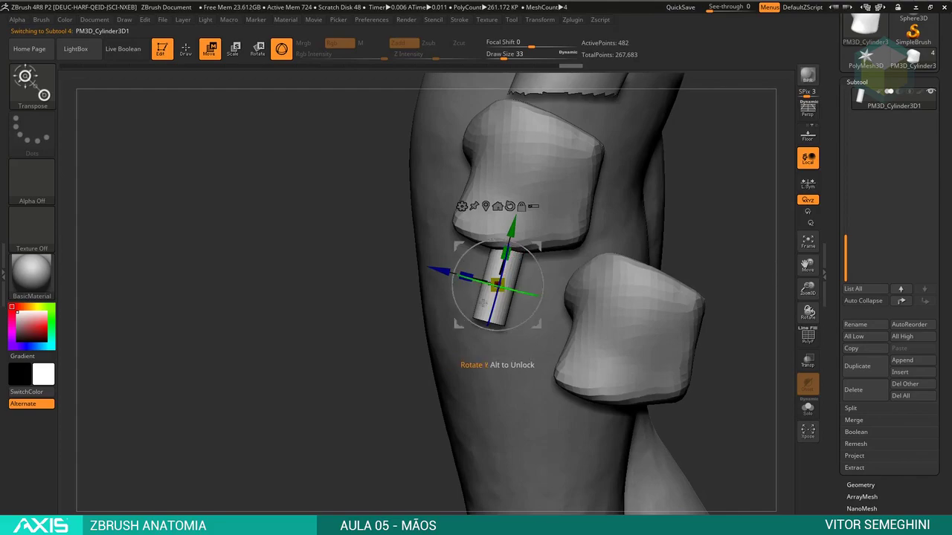
Fit the finger cylinder as a short stub under the palm, then duplicate it as PM3D_Cylinder3D2
{"action": "mouse_move", "coordinate": [511, 227]}
{"action": "left_mouse_down"}
{"action": "mouse_move", "coordinate": [480, 424]}
{"action": "mouse_move", "coordinate": [496, 323]}
{"action": "left_mouse_up"}
{"action": "left_click_drag", "start_coordinate": [503, 272], "coordinate": [502, 273]}
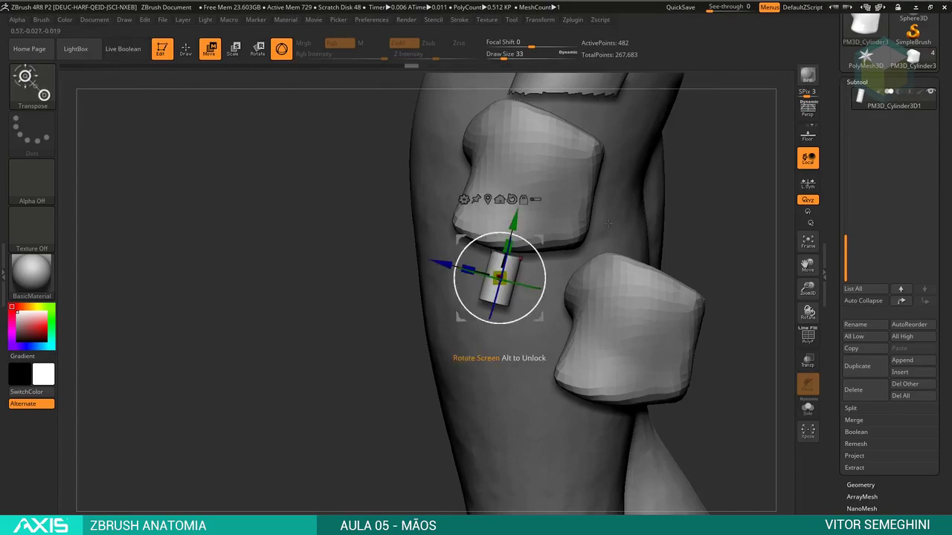
{"action": "mouse_move", "coordinate": [417, 313]}
{"action": "left_mouse_down"}
{"action": "mouse_move", "coordinate": [715, 213]}
{"action": "mouse_move", "coordinate": [632, 195]}
{"action": "left_mouse_up"}
{"action": "left_click_drag", "start_coordinate": [718, 189], "coordinate": [538, 237]}
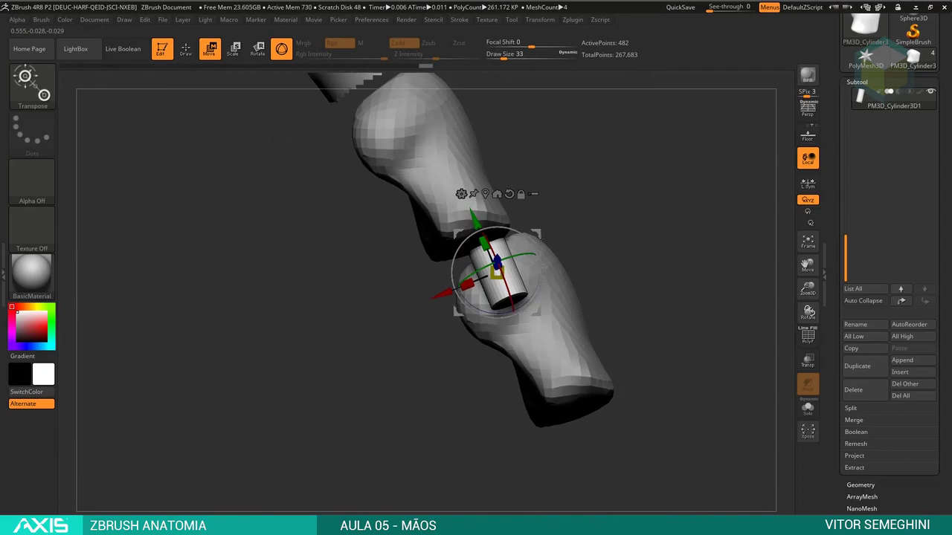
{"action": "mouse_move", "coordinate": [467, 284]}
{"action": "left_mouse_down"}
{"action": "mouse_move", "coordinate": [453, 275]}
{"action": "mouse_move", "coordinate": [679, 199]}
{"action": "mouse_move", "coordinate": [623, 231]}
{"action": "left_mouse_up"}
{"action": "left_click_drag", "start_coordinate": [445, 257], "coordinate": [442, 255]}
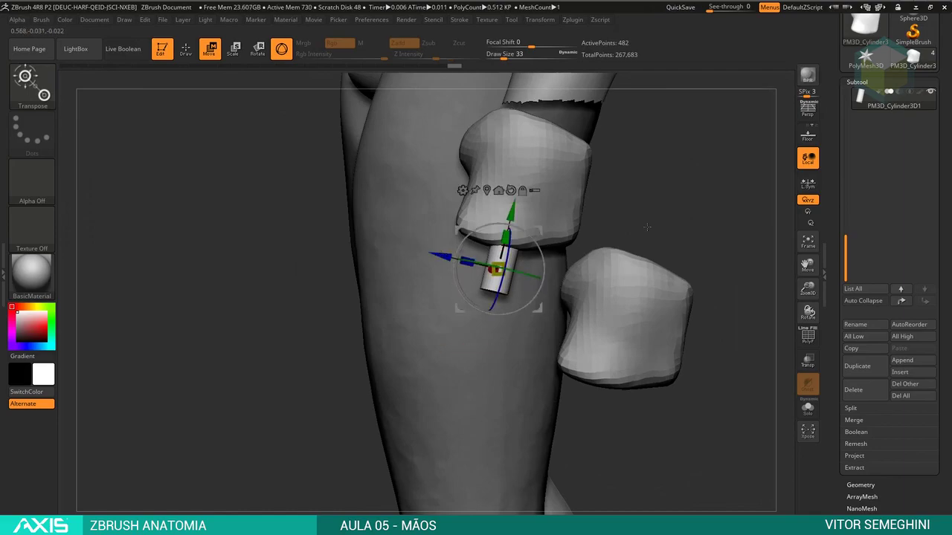
{"action": "left_click_drag", "start_coordinate": [655, 193], "coordinate": [625, 223]}
{"action": "left_click_drag", "start_coordinate": [497, 271], "coordinate": [500, 268]}
{"action": "left_click_drag", "start_coordinate": [671, 230], "coordinate": [671, 230]}
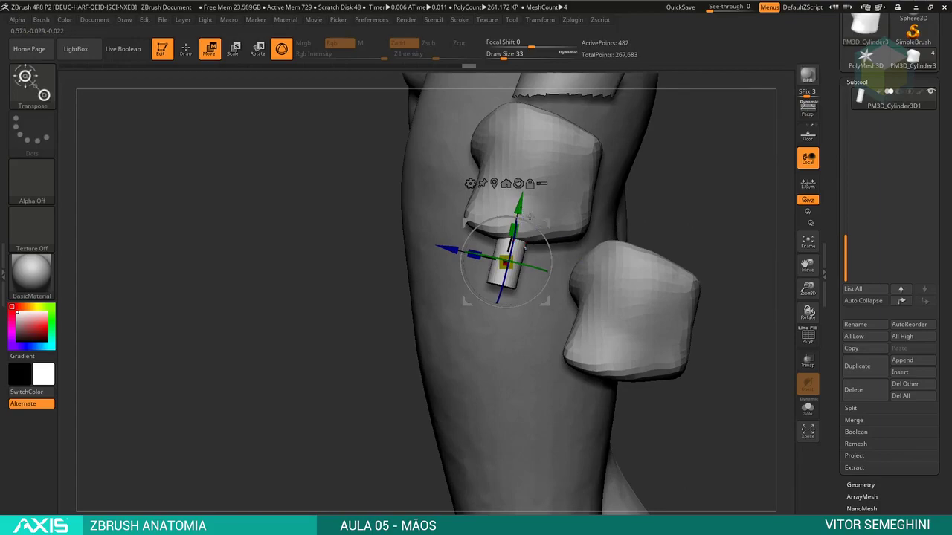
{"action": "left_click", "coordinate": [857, 365]}
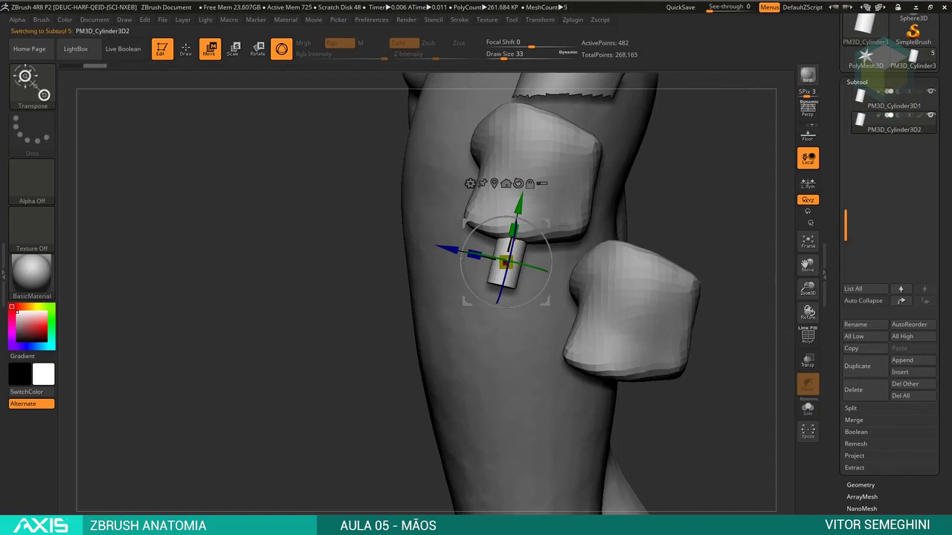
Move the cylinder copy down the finger and shorten the bottom segment
{"action": "left_click_drag", "start_coordinate": [519, 202], "coordinate": [488, 338]}
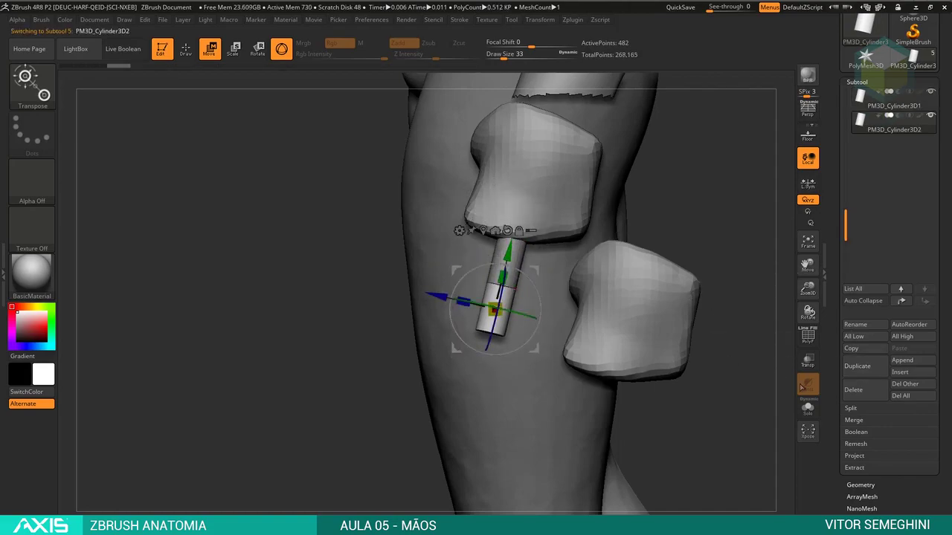
{"action": "left_click_drag", "start_coordinate": [493, 309], "coordinate": [482, 372], "text": "ctrl"}
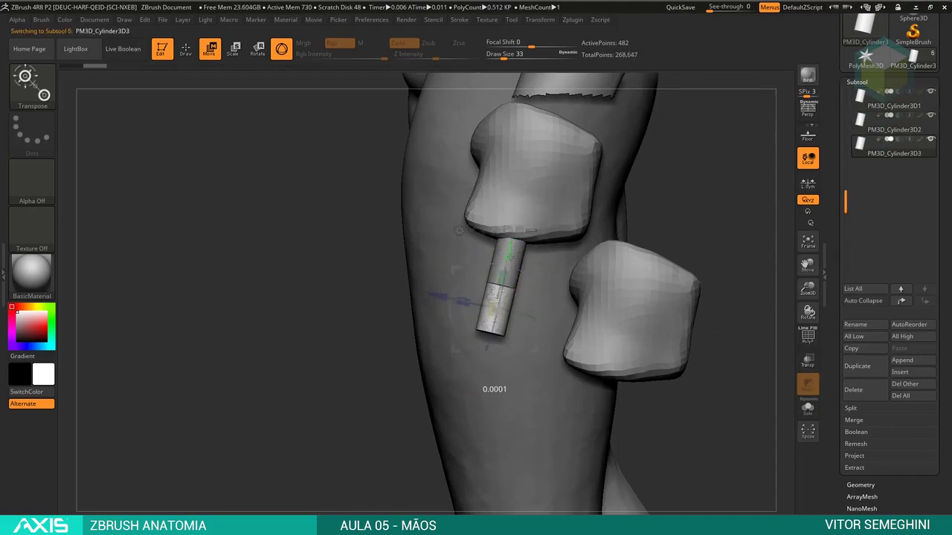
{"action": "mouse_move", "coordinate": [491, 300]}
{"action": "left_mouse_down"}
{"action": "mouse_move", "coordinate": [485, 335]}
{"action": "mouse_move", "coordinate": [499, 293]}
{"action": "left_mouse_up"}
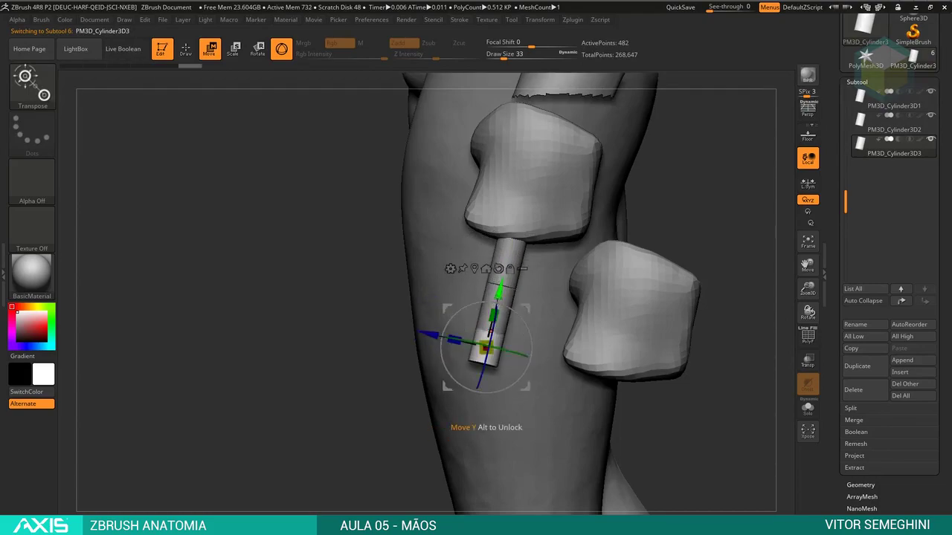
{"action": "left_click_drag", "start_coordinate": [729, 297], "coordinate": [587, 298]}
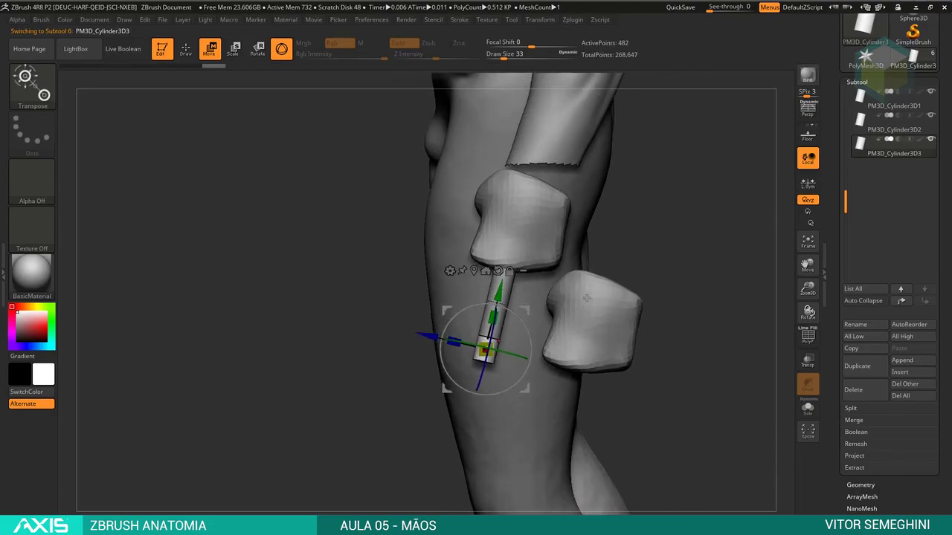
{"action": "mouse_move", "coordinate": [654, 247]}
{"action": "left_mouse_down"}
{"action": "mouse_move", "coordinate": [665, 332]}
{"action": "mouse_move", "coordinate": [664, 282]}
{"action": "left_mouse_up"}
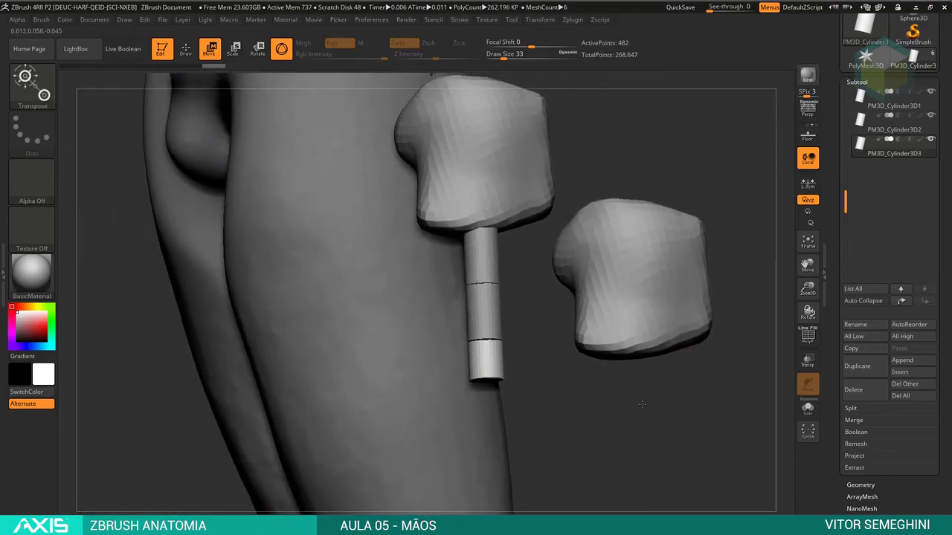
Delete the two extra cylinder copies and slightly rescale the remaining cylinder
{"action": "left_click", "coordinate": [863, 397]}
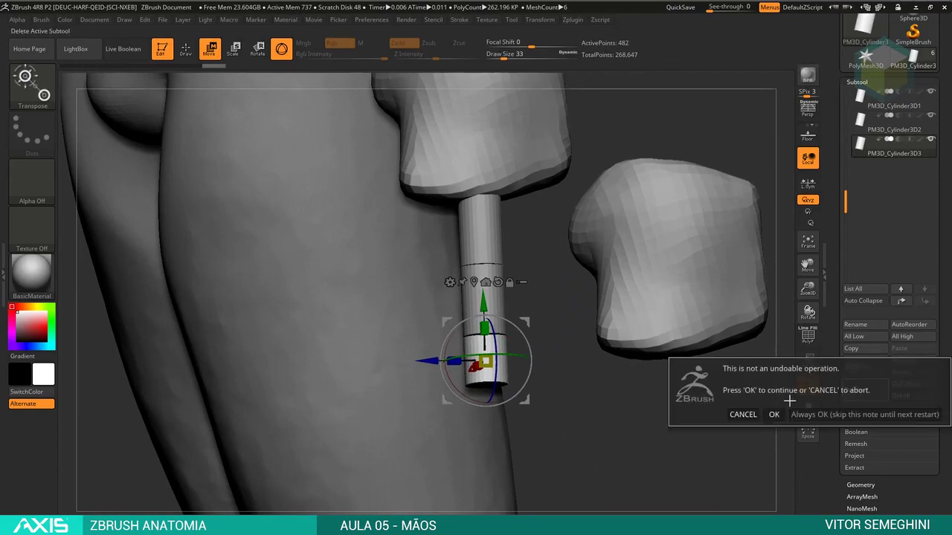
{"action": "left_click", "coordinate": [775, 413]}
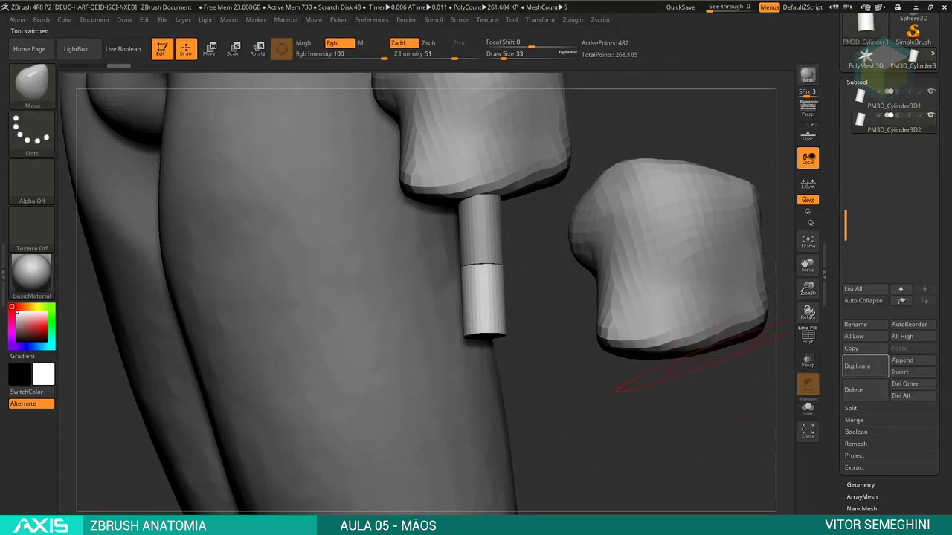
{"action": "left_click", "coordinate": [856, 395]}
{"action": "left_click", "coordinate": [773, 412]}
{"action": "key", "text": "w"}
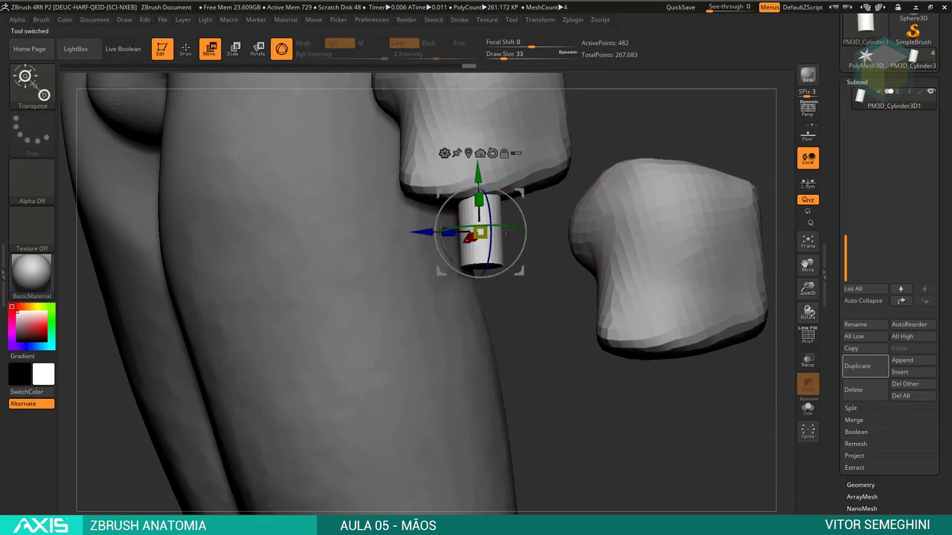
{"action": "left_click_drag", "start_coordinate": [478, 199], "coordinate": [478, 175]}
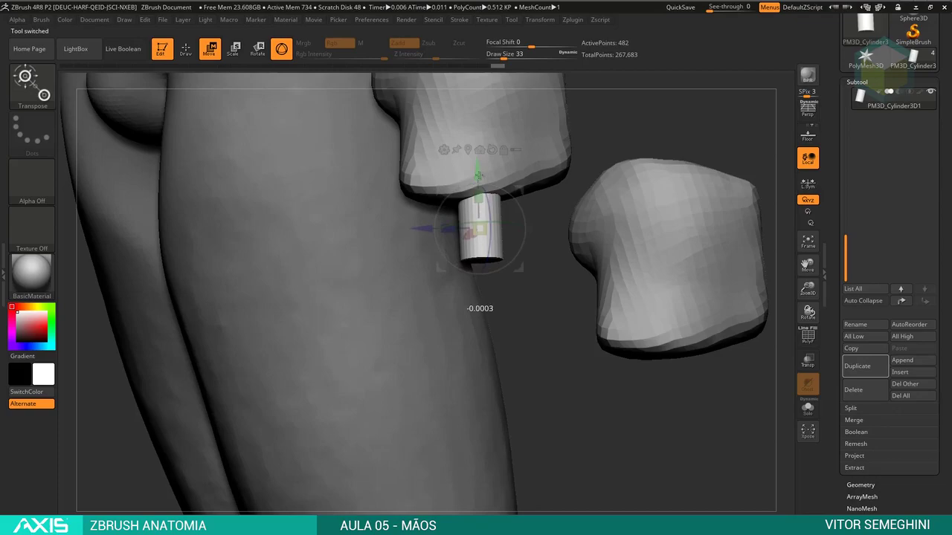
Duplicate the cylinder twice, stacking the copies below to form three finger segments
{"action": "left_click", "coordinate": [859, 367]}
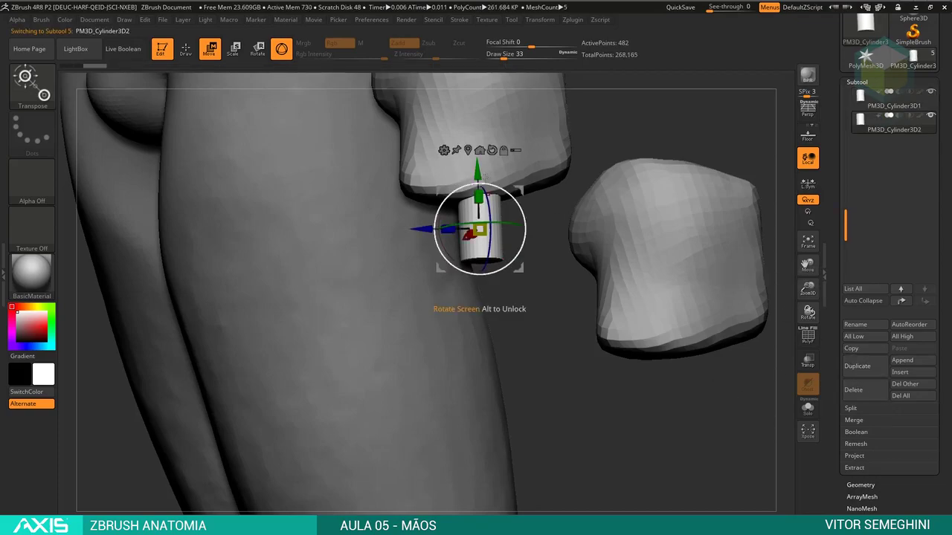
{"action": "mouse_move", "coordinate": [478, 199]}
{"action": "left_mouse_down"}
{"action": "mouse_move", "coordinate": [484, 335]}
{"action": "mouse_move", "coordinate": [485, 293]}
{"action": "left_mouse_up"}
{"action": "left_click", "coordinate": [859, 366]}
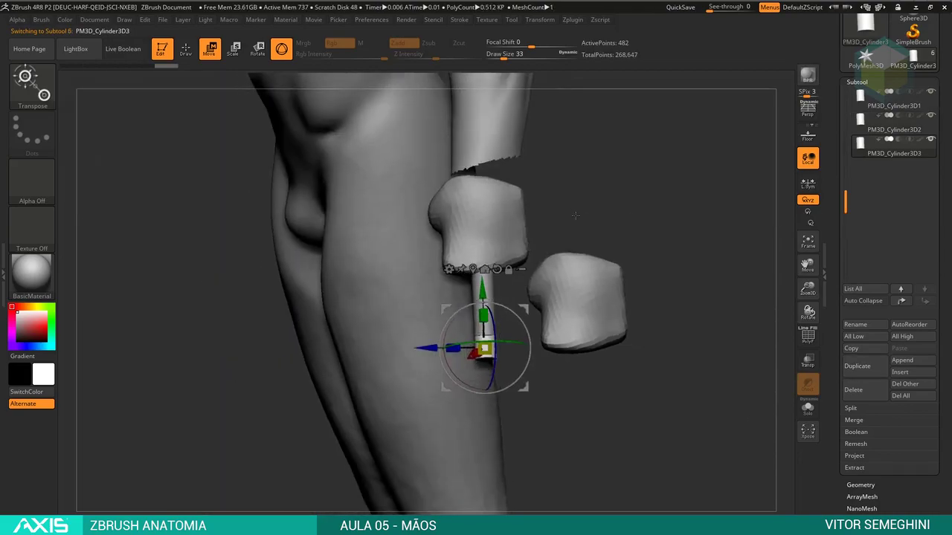
{"action": "key", "text": "q"}
{"action": "mouse_move", "coordinate": [638, 223]}
{"action": "left_mouse_down"}
{"action": "mouse_move", "coordinate": [577, 230]}
{"action": "mouse_move", "coordinate": [631, 332]}
{"action": "mouse_move", "coordinate": [565, 300]}
{"action": "left_mouse_up"}
{"action": "left_click_drag", "start_coordinate": [633, 296], "coordinate": [608, 299]}
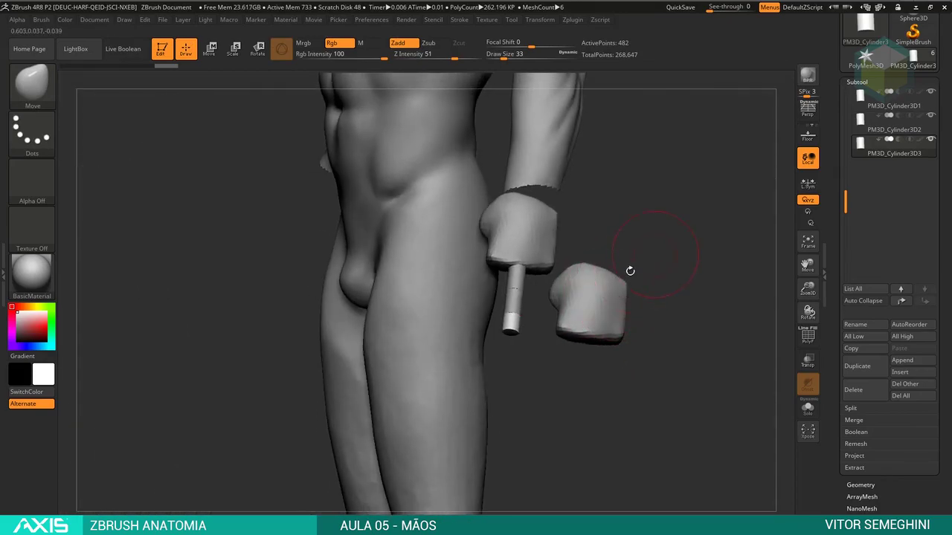
{"action": "left_click", "coordinate": [595, 302], "text": "alt"}
Delete the separate PM3D_Cube3D2 fist block and rotate to inspect the remaining finger
{"action": "left_click", "coordinate": [849, 391]}
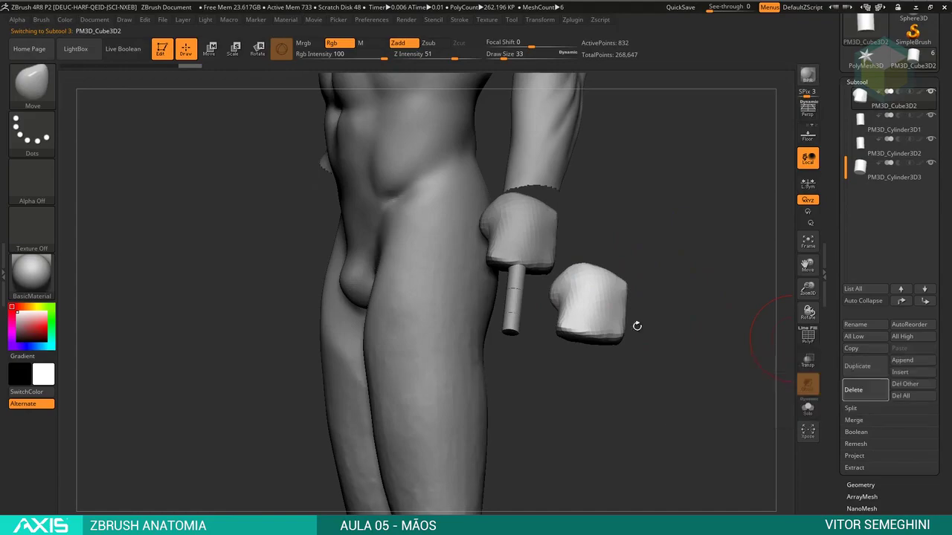
{"action": "mouse_move", "coordinate": [633, 325]}
{"action": "left_mouse_down"}
{"action": "mouse_move", "coordinate": [616, 305]}
{"action": "mouse_move", "coordinate": [623, 327]}
{"action": "mouse_move", "coordinate": [649, 324]}
{"action": "mouse_move", "coordinate": [618, 303]}
{"action": "mouse_move", "coordinate": [653, 362]}
{"action": "mouse_move", "coordinate": [543, 264]}
{"action": "left_mouse_up"}
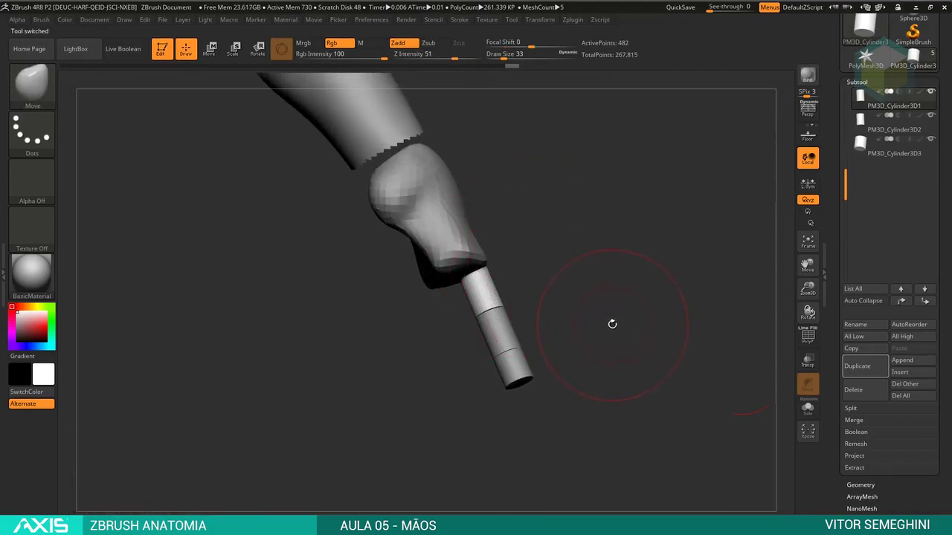
{"action": "left_click_drag", "start_coordinate": [605, 301], "coordinate": [610, 339]}
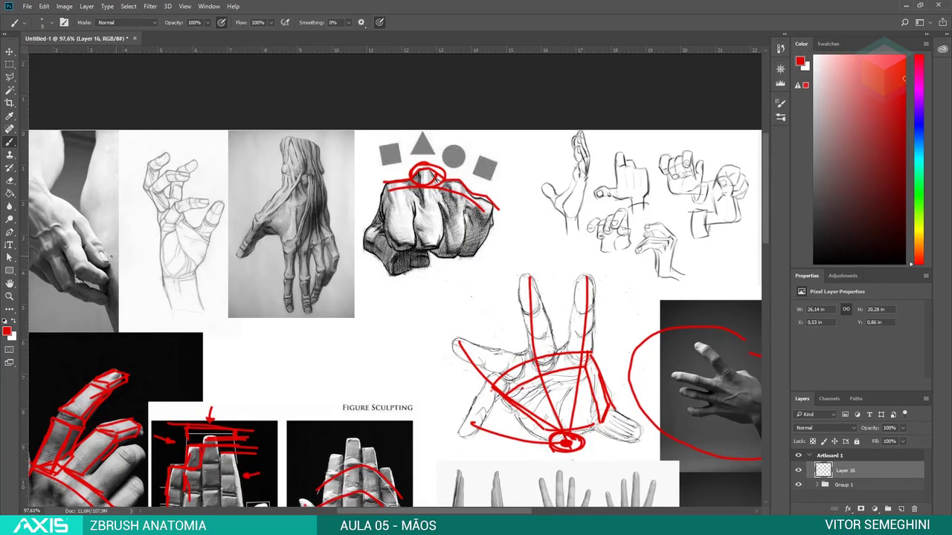
Pan the Photoshop reference board to view its lower hand poses and skeletal sketch
{"action": "left_click_drag", "start_coordinate": [209, 283], "coordinate": [530, 335]}
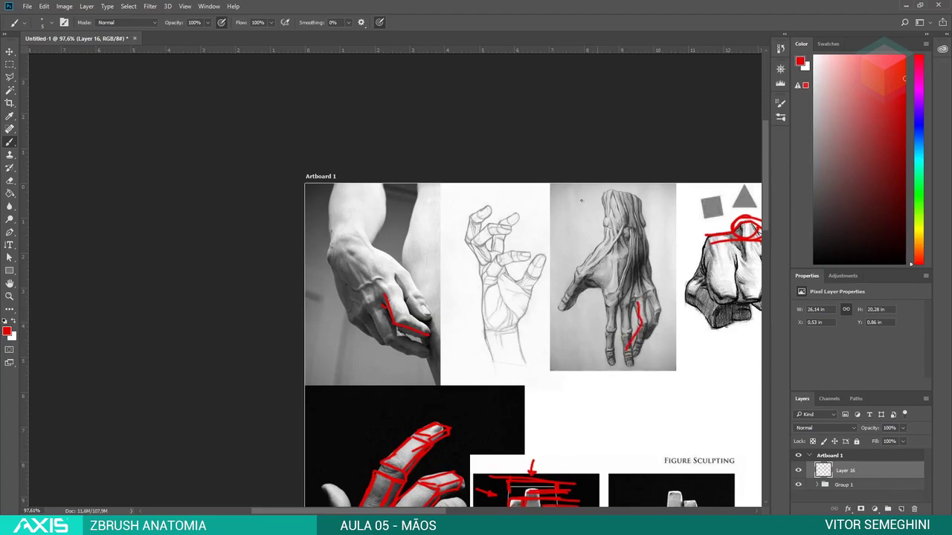
{"action": "left_click_drag", "start_coordinate": [492, 324], "coordinate": [397, 227]}
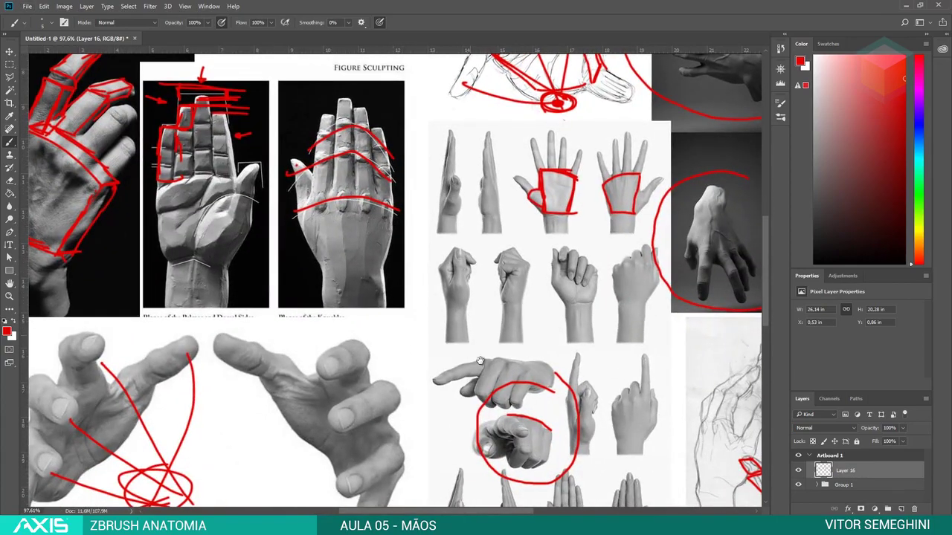
{"action": "mouse_move", "coordinate": [480, 362]}
{"action": "left_mouse_down"}
{"action": "mouse_move", "coordinate": [441, 250]}
{"action": "mouse_move", "coordinate": [345, 250]}
{"action": "mouse_move", "coordinate": [424, 264]}
{"action": "mouse_move", "coordinate": [312, 306]}
{"action": "mouse_move", "coordinate": [503, 263]}
{"action": "mouse_move", "coordinate": [535, 284]}
{"action": "mouse_move", "coordinate": [297, 371]}
{"action": "mouse_move", "coordinate": [319, 384]}
{"action": "mouse_move", "coordinate": [372, 464]}
{"action": "mouse_move", "coordinate": [377, 312]}
{"action": "mouse_move", "coordinate": [428, 302]}
{"action": "mouse_move", "coordinate": [491, 307]}
{"action": "left_mouse_up"}
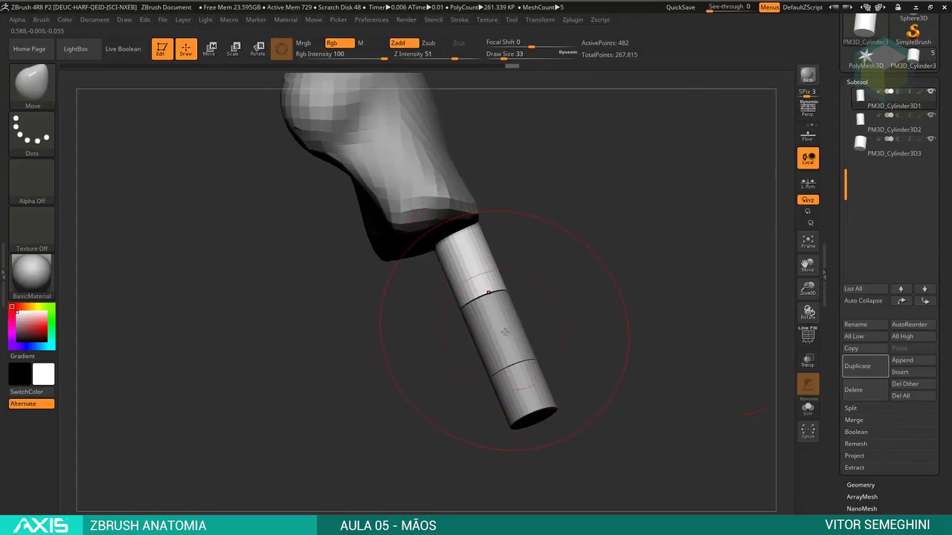
Bend and resize the bottom fingertip segment at its joint, undoing a stray scale on the middle one
{"action": "left_click", "coordinate": [521, 327], "text": "alt"}
{"action": "key", "text": "e"}
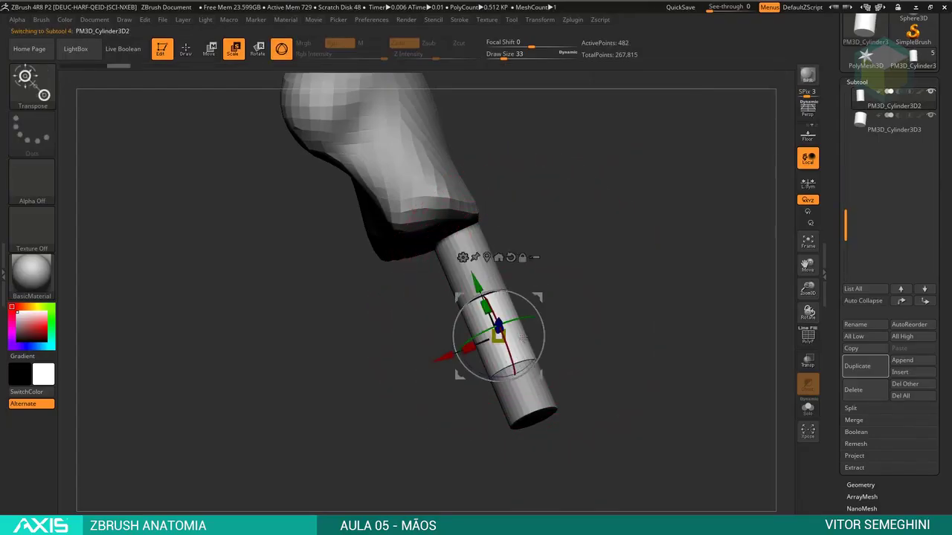
{"action": "left_click_drag", "start_coordinate": [529, 360], "coordinate": [440, 349], "text": "ctrl"}
{"action": "key", "text": "ctrl+z"}
{"action": "left_click", "coordinate": [513, 401], "text": "alt"}
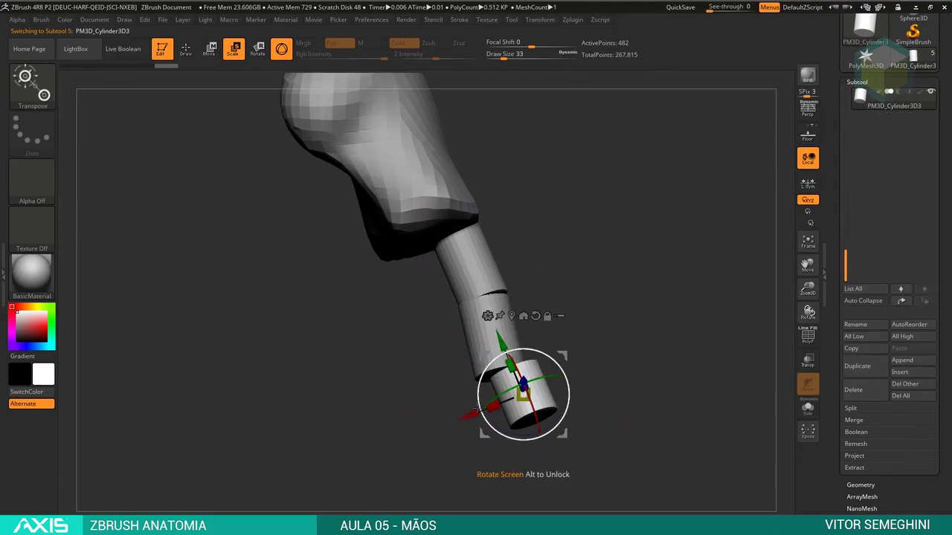
{"action": "mouse_move", "coordinate": [467, 413]}
{"action": "left_mouse_down", "text": "ctrl"}
{"action": "mouse_move", "coordinate": [491, 410]}
{"action": "mouse_move", "coordinate": [521, 439]}
{"action": "left_mouse_up", "text": "ctrl"}
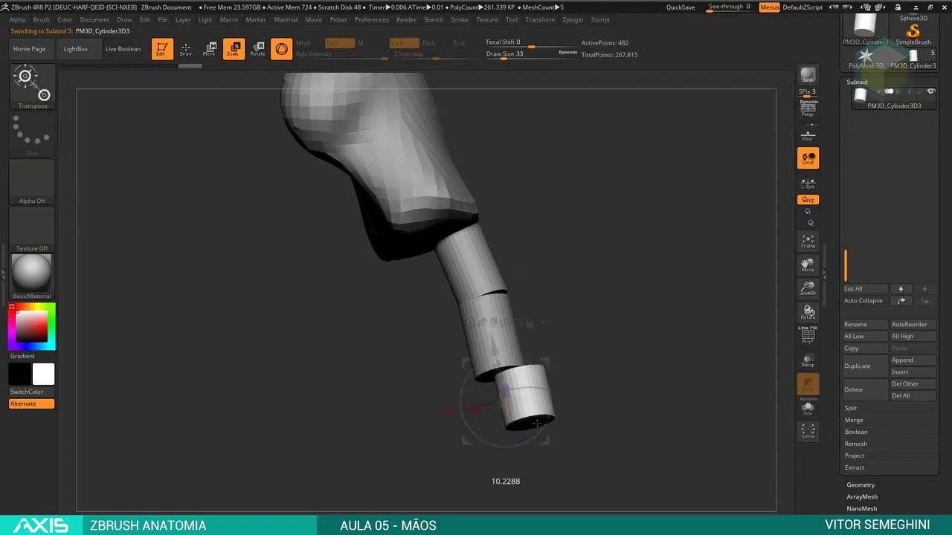
{"action": "mouse_move", "coordinate": [566, 312]}
{"action": "left_mouse_down"}
{"action": "mouse_move", "coordinate": [516, 263]}
{"action": "mouse_move", "coordinate": [464, 329]}
{"action": "left_mouse_up"}
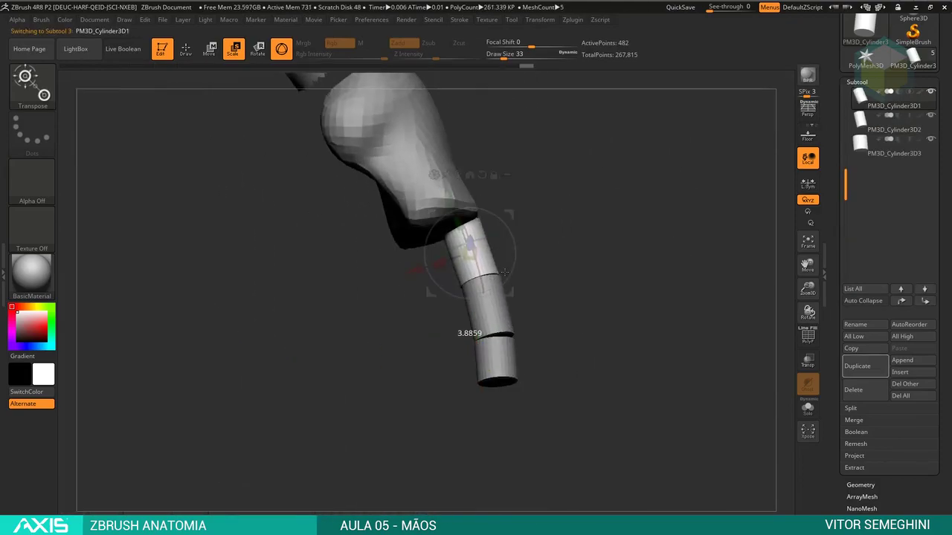
{"action": "mouse_move", "coordinate": [580, 223]}
{"action": "left_mouse_down"}
{"action": "mouse_move", "coordinate": [664, 215]}
{"action": "mouse_move", "coordinate": [638, 282]}
{"action": "left_mouse_up"}
{"action": "key", "text": "q"}
Set brush size to 8, show the polyframe, and select a lower finger cylinder in the Subtool list
{"action": "right_click", "coordinate": [525, 255]}
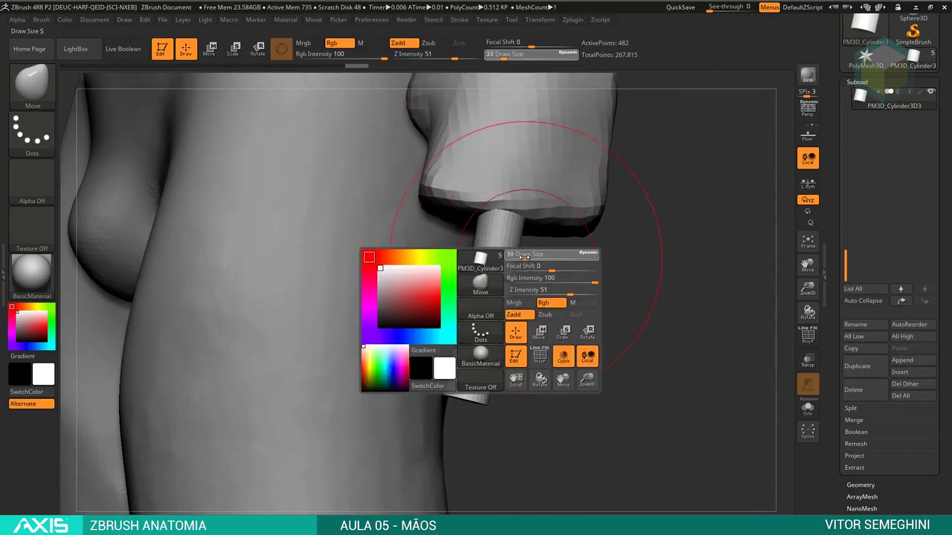
{"action": "left_click", "coordinate": [521, 272], "text": "alt"}
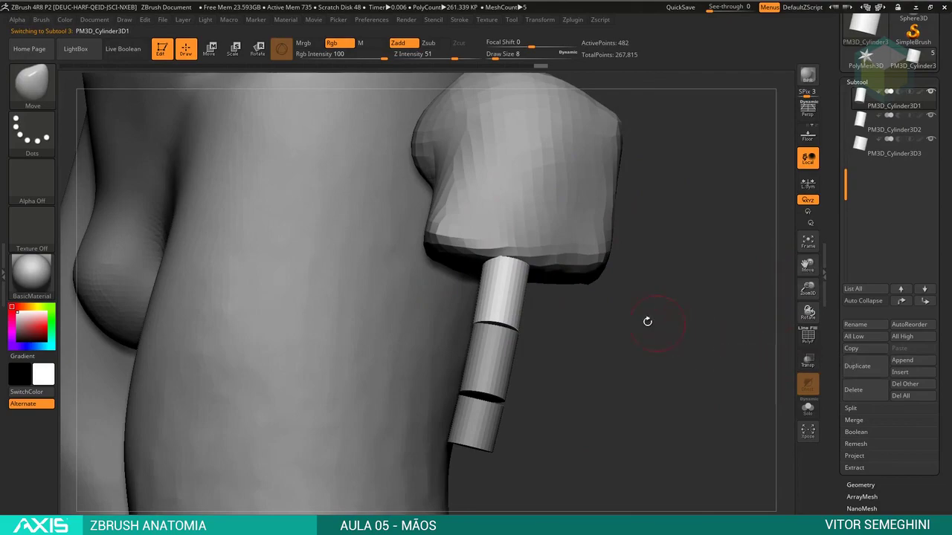
{"action": "mouse_move", "coordinate": [644, 320]}
{"action": "left_mouse_down"}
{"action": "mouse_move", "coordinate": [702, 335]}
{"action": "mouse_move", "coordinate": [707, 319]}
{"action": "mouse_move", "coordinate": [646, 312]}
{"action": "mouse_move", "coordinate": [687, 308]}
{"action": "mouse_move", "coordinate": [672, 299]}
{"action": "mouse_move", "coordinate": [699, 336]}
{"action": "mouse_move", "coordinate": [508, 315]}
{"action": "left_mouse_up"}
{"action": "key", "text": "shift+f"}
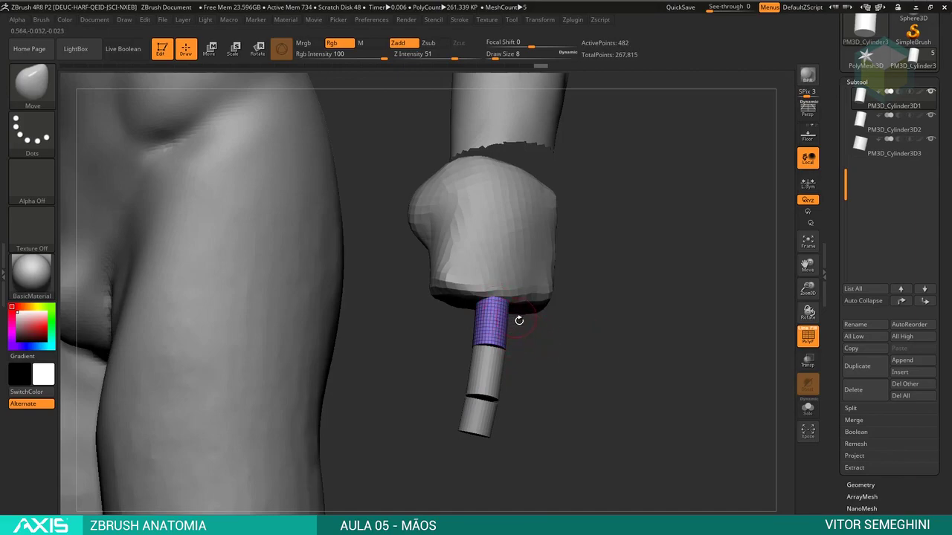
{"action": "left_click_drag", "start_coordinate": [519, 321], "coordinate": [515, 365]}
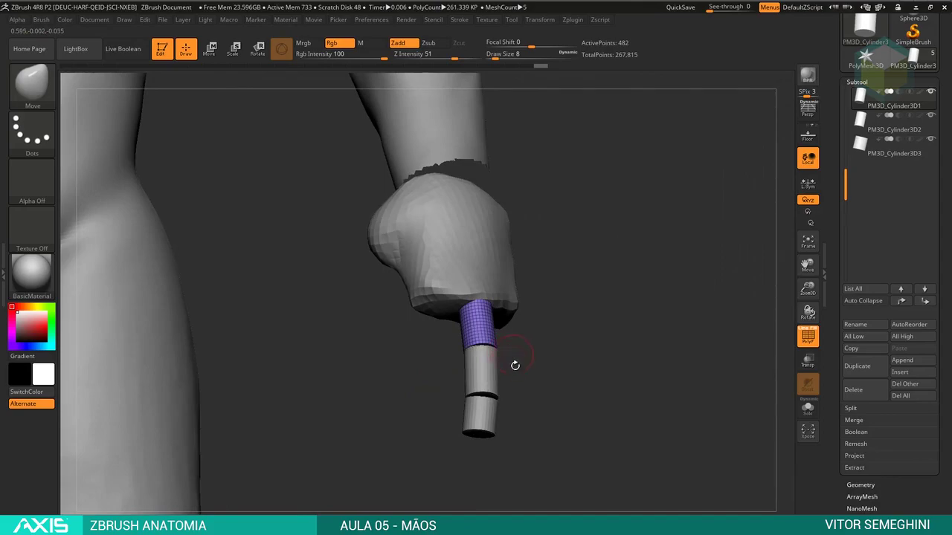
{"action": "mouse_move", "coordinate": [571, 373]}
{"action": "left_mouse_down"}
{"action": "mouse_move", "coordinate": [612, 340]}
{"action": "mouse_move", "coordinate": [636, 363]}
{"action": "mouse_move", "coordinate": [486, 319]}
{"action": "left_mouse_up"}
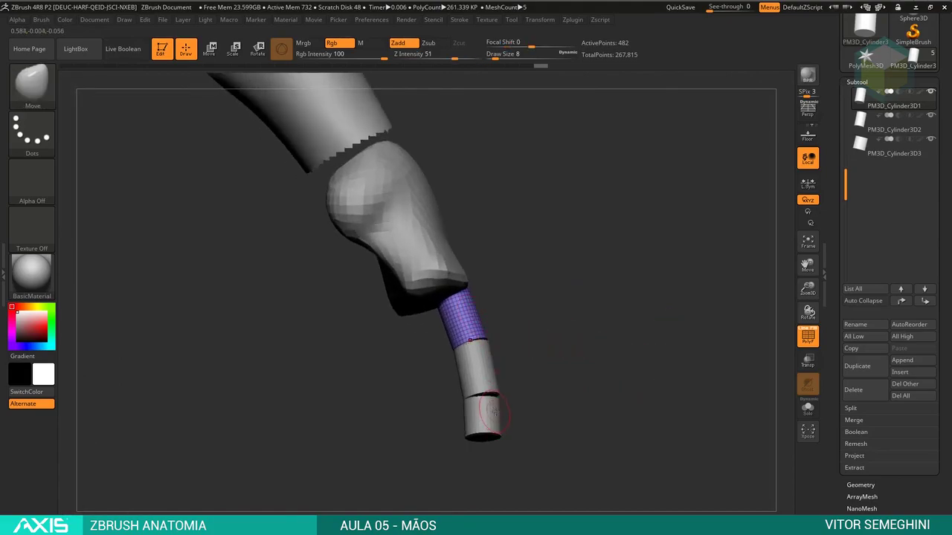
{"action": "mouse_move", "coordinate": [544, 329]}
{"action": "left_mouse_down"}
{"action": "mouse_move", "coordinate": [513, 328]}
{"action": "mouse_move", "coordinate": [601, 339]}
{"action": "left_mouse_up"}
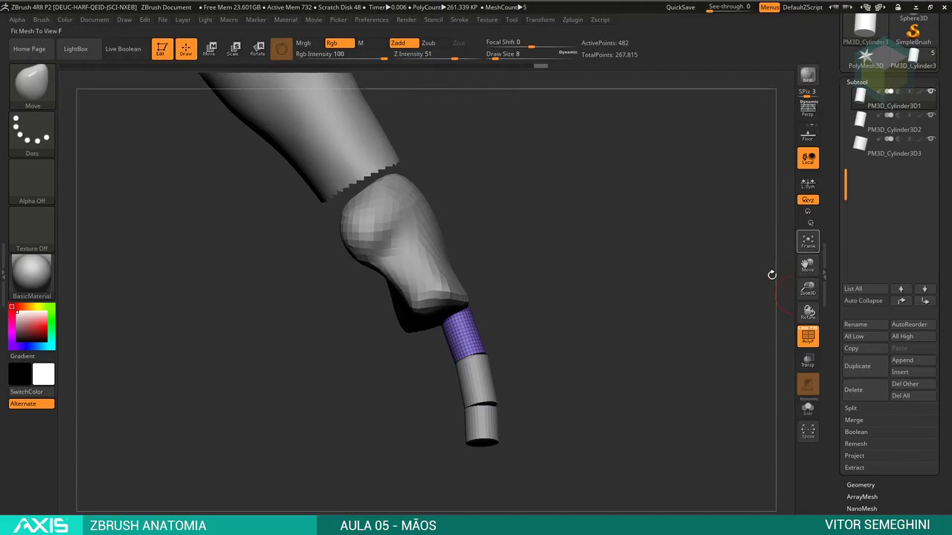
{"action": "left_click", "coordinate": [869, 150]}
{"action": "scroll", "coordinate": [893, 312], "scroll_direction": "down", "scroll_amount": 2}
Merge the three finger cylinders into one subtool with MergeDown and MergeVisible
{"action": "left_click", "coordinate": [861, 363]}
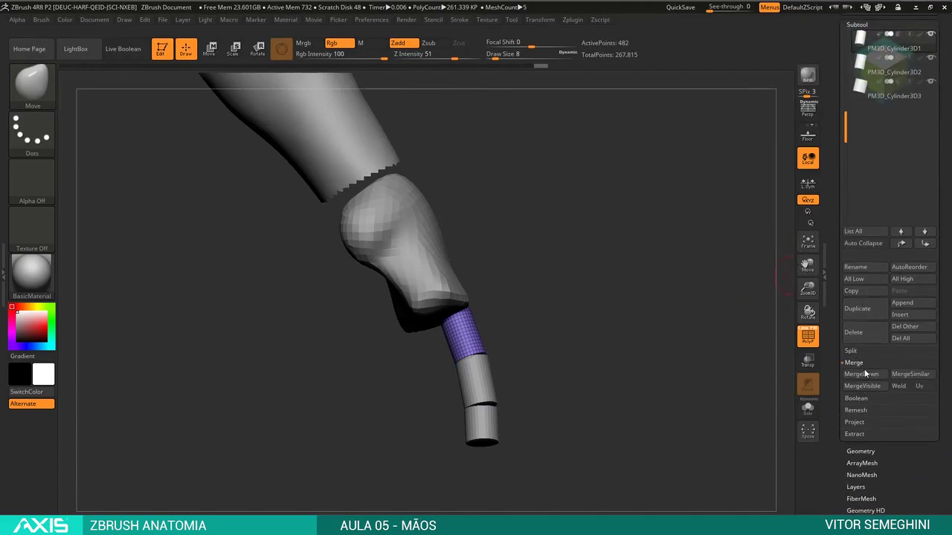
{"action": "left_click", "coordinate": [863, 374]}
{"action": "key", "text": "Return"}
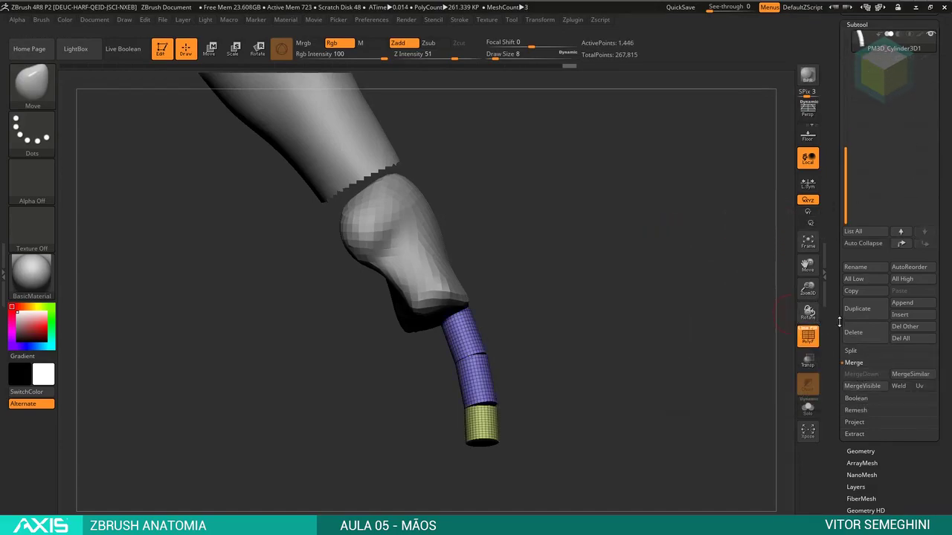
{"action": "left_click", "coordinate": [863, 386]}
DynaMesh the merged finger, raising the resolution to about 760 and remeshing
{"action": "left_click", "coordinate": [861, 452]}
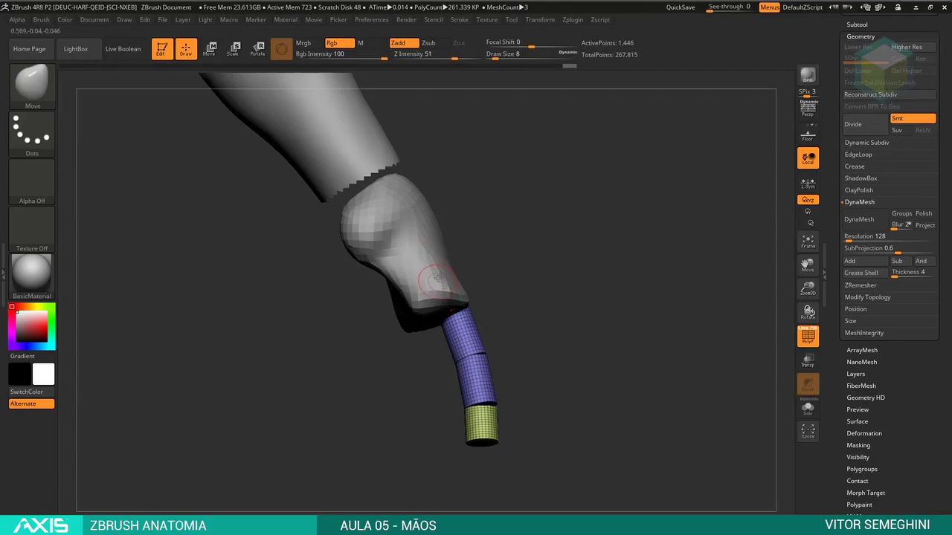
{"action": "left_click", "coordinate": [433, 278], "text": "alt"}
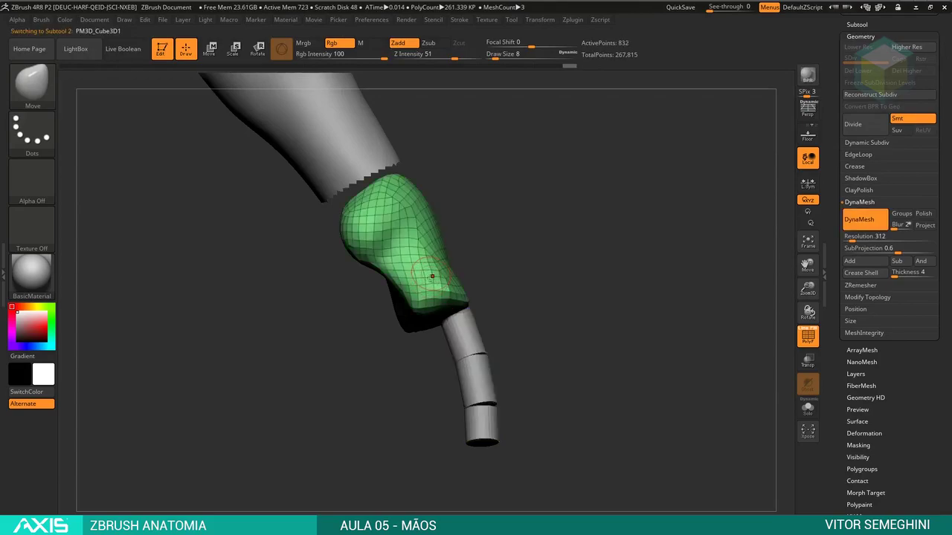
{"action": "left_click", "coordinate": [470, 328], "text": "alt"}
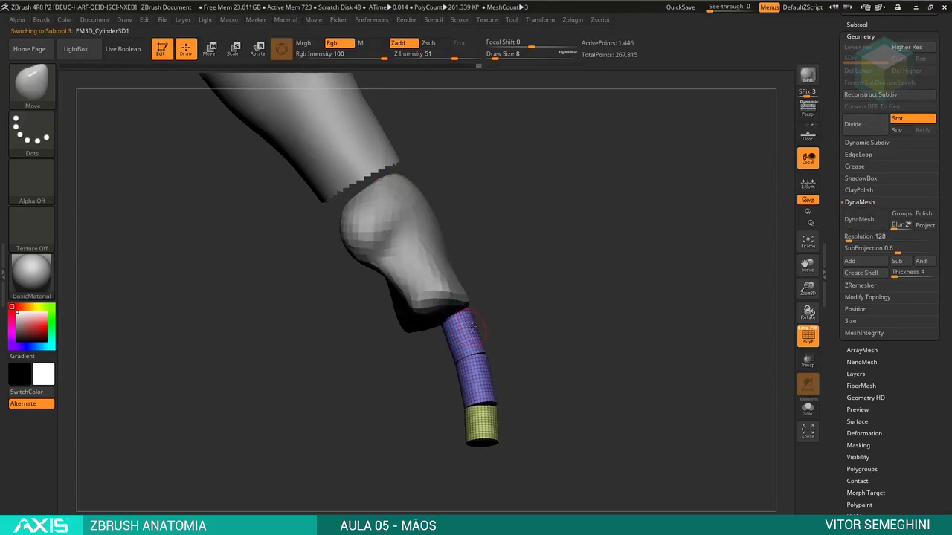
{"action": "left_click", "coordinate": [863, 236]}
{"action": "type", "text": "504"}
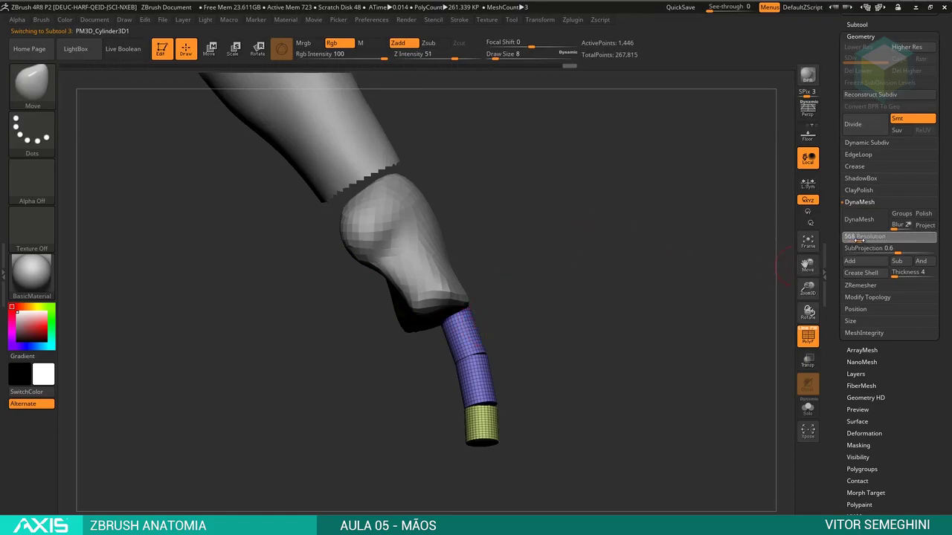
{"action": "left_click_drag", "start_coordinate": [857, 240], "coordinate": [855, 237]}
{"action": "left_click", "coordinate": [859, 219]}
{"action": "mouse_move", "coordinate": [734, 291]}
{"action": "left_mouse_down"}
{"action": "mouse_move", "coordinate": [640, 276]}
{"action": "mouse_move", "coordinate": [665, 207]}
{"action": "left_mouse_up"}
{"action": "mouse_move", "coordinate": [576, 278]}
{"action": "left_mouse_down"}
{"action": "mouse_move", "coordinate": [632, 276]}
{"action": "mouse_move", "coordinate": [596, 270]}
{"action": "left_mouse_up"}
{"action": "left_click_drag", "start_coordinate": [601, 304], "coordinate": [631, 325]}
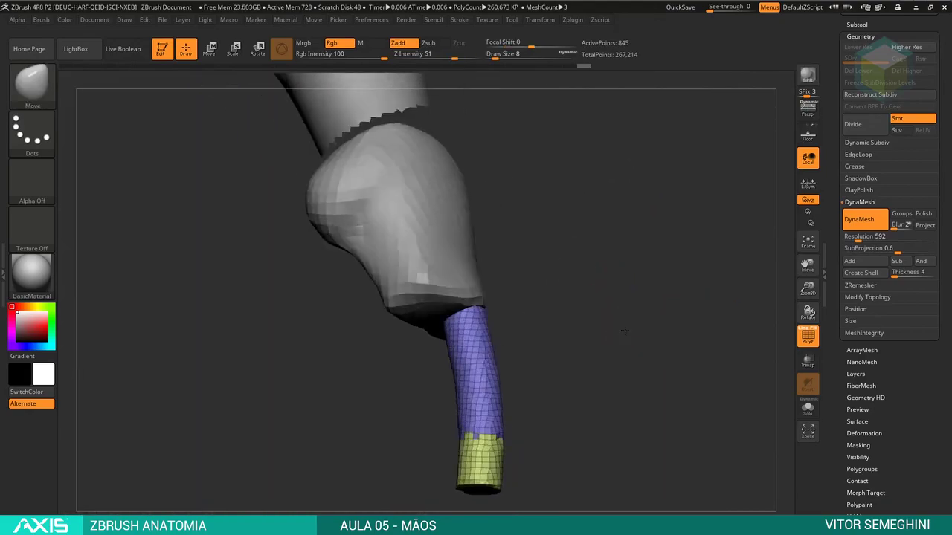
{"action": "left_click_drag", "start_coordinate": [856, 238], "coordinate": [861, 239]}
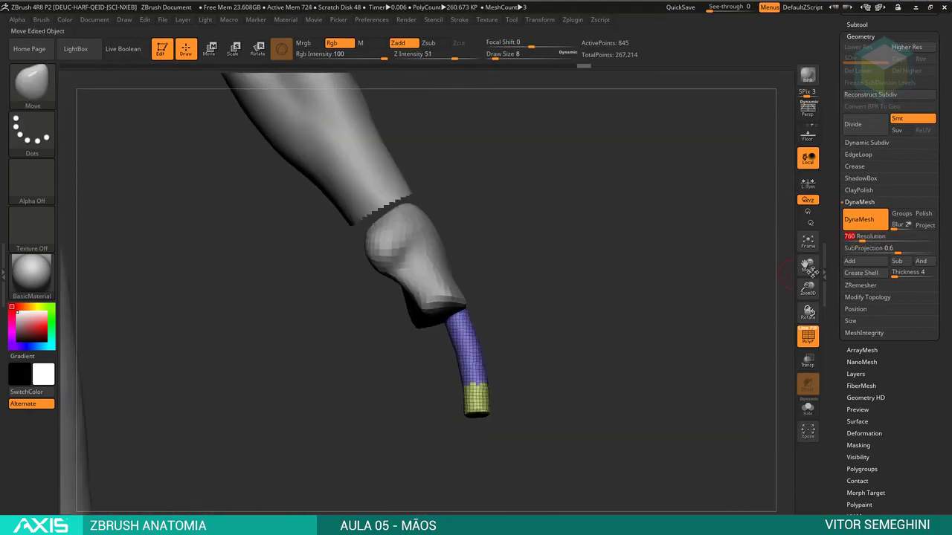
{"action": "left_click_drag", "start_coordinate": [788, 283], "coordinate": [773, 223], "text": "ctrl"}
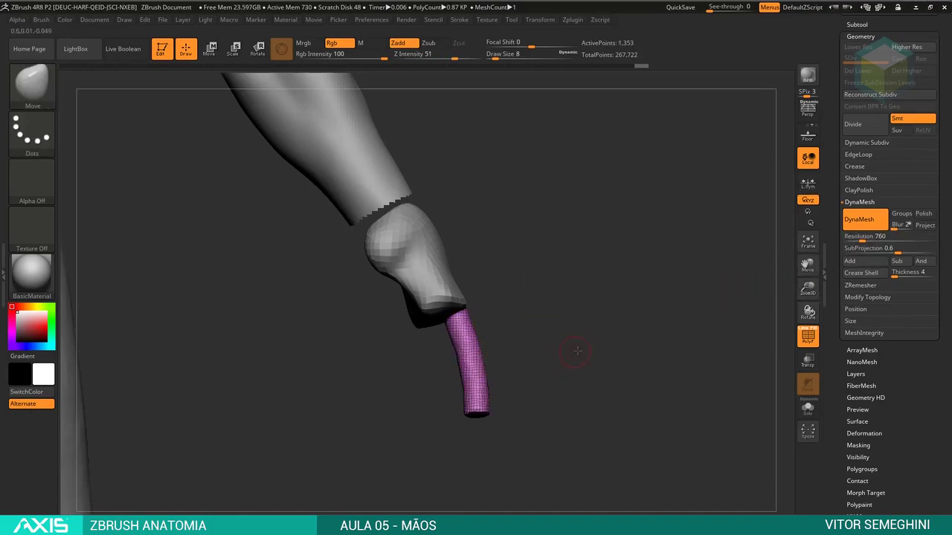
Turn off the polyframe display and round off the finger's flat tip
{"action": "right_click_drag", "start_coordinate": [692, 290], "coordinate": [725, 283], "text": "alt"}
{"action": "left_click", "coordinate": [807, 336]}
{"action": "mouse_move", "coordinate": [743, 327]}
{"action": "left_mouse_down"}
{"action": "mouse_move", "coordinate": [694, 339]}
{"action": "mouse_move", "coordinate": [638, 321]}
{"action": "mouse_move", "coordinate": [642, 304]}
{"action": "mouse_move", "coordinate": [482, 405]}
{"action": "left_mouse_up"}
{"action": "right_click_drag", "start_coordinate": [482, 405], "coordinate": [528, 384], "text": "ctrl"}
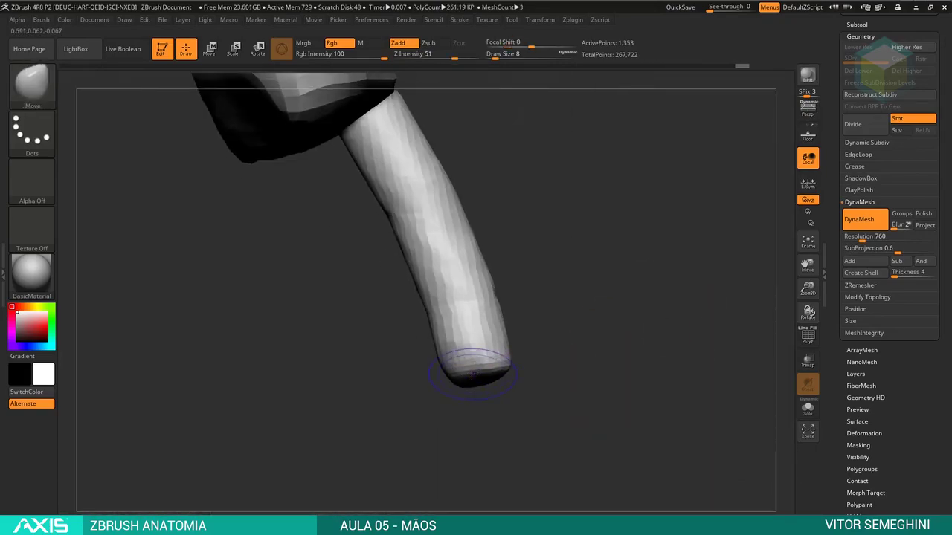
{"action": "right_click_drag", "start_coordinate": [457, 350], "coordinate": [530, 374]}
{"action": "left_click_drag", "start_coordinate": [530, 374], "coordinate": [530, 392], "text": "shift"}
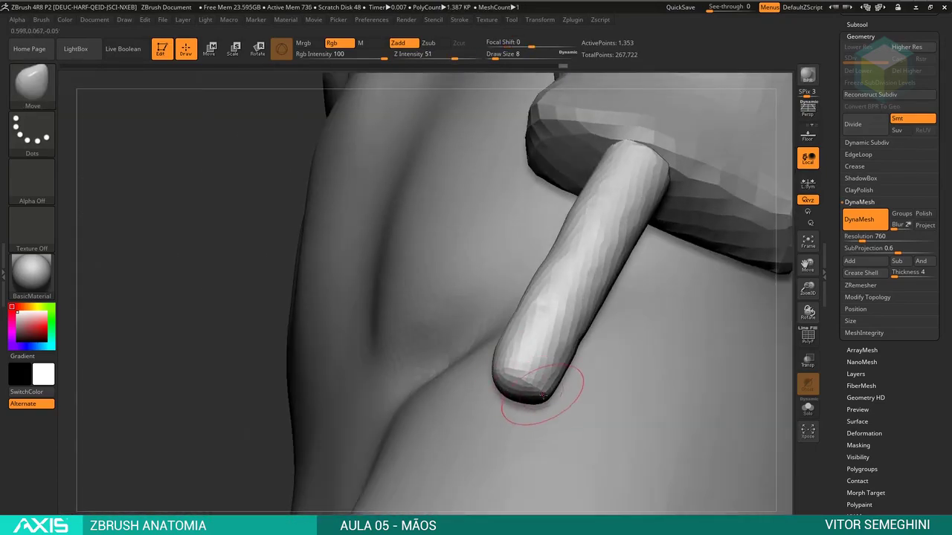
{"action": "mouse_move", "coordinate": [530, 392]}
{"action": "right_mouse_down"}
{"action": "mouse_move", "coordinate": [672, 272]}
{"action": "mouse_move", "coordinate": [618, 346]}
{"action": "mouse_move", "coordinate": [520, 325]}
{"action": "mouse_move", "coordinate": [506, 403]}
{"action": "mouse_move", "coordinate": [487, 396]}
{"action": "mouse_move", "coordinate": [462, 309]}
{"action": "right_mouse_up"}
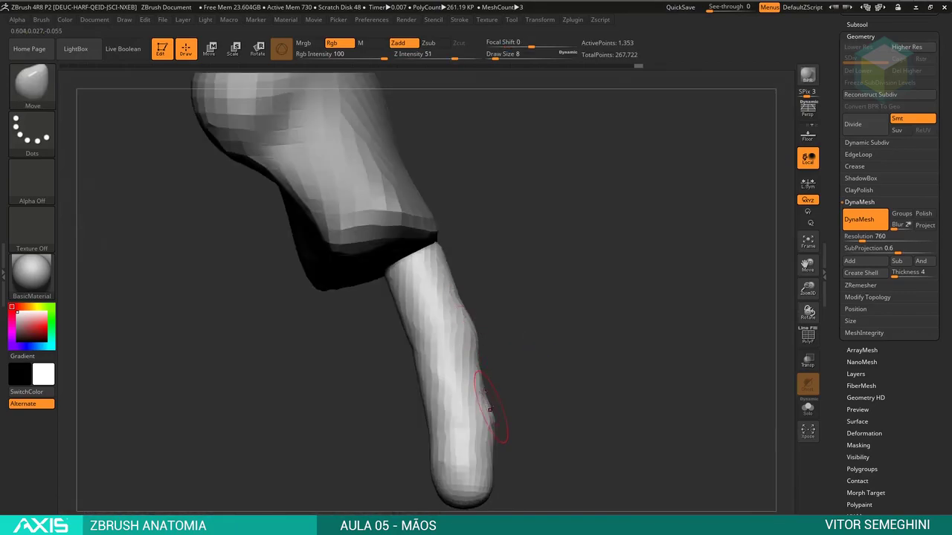
{"action": "mouse_move", "coordinate": [561, 363]}
{"action": "right_mouse_down"}
{"action": "mouse_move", "coordinate": [553, 361]}
{"action": "mouse_move", "coordinate": [560, 350]}
{"action": "right_mouse_up"}
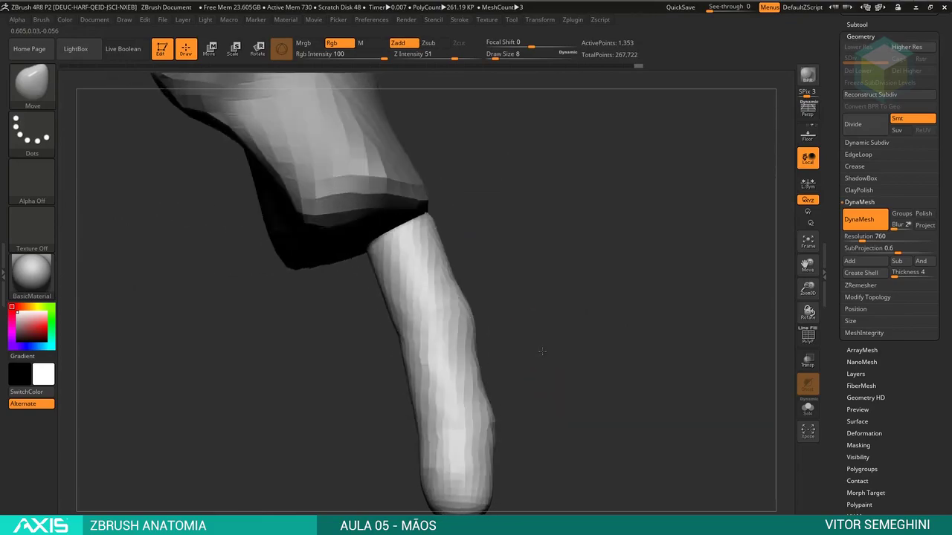
Choose DamStandard set to Zsub and toggle Solo to view the finger in isolation
{"action": "key", "text": "b"}
{"action": "key", "text": "d"}
{"action": "key", "text": "s"}
{"action": "left_click", "coordinate": [807, 408]}
{"action": "right_click_drag", "start_coordinate": [452, 320], "coordinate": [498, 360]}
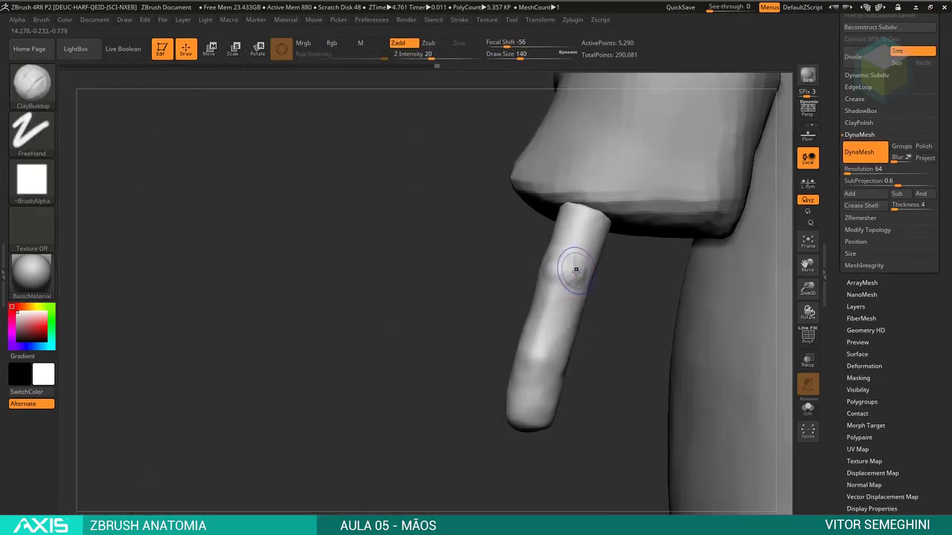
Smooth the finger's surface from the front, then select the palm
{"action": "right_click_drag", "start_coordinate": [575, 270], "coordinate": [549, 263]}
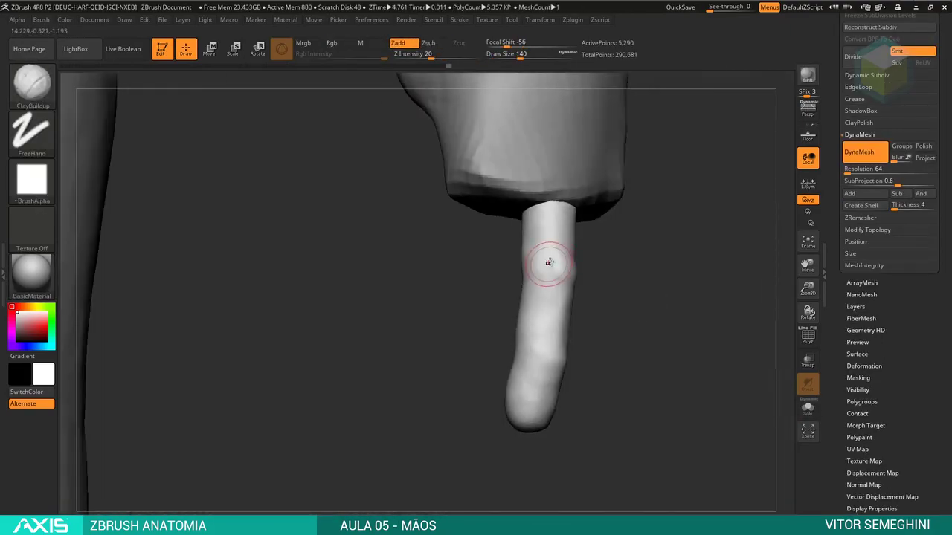
{"action": "left_click_drag", "start_coordinate": [558, 282], "coordinate": [556, 272], "text": "shift"}
{"action": "mouse_move", "coordinate": [595, 287]}
{"action": "right_mouse_down"}
{"action": "mouse_move", "coordinate": [648, 285]}
{"action": "mouse_move", "coordinate": [572, 330]}
{"action": "right_mouse_up"}
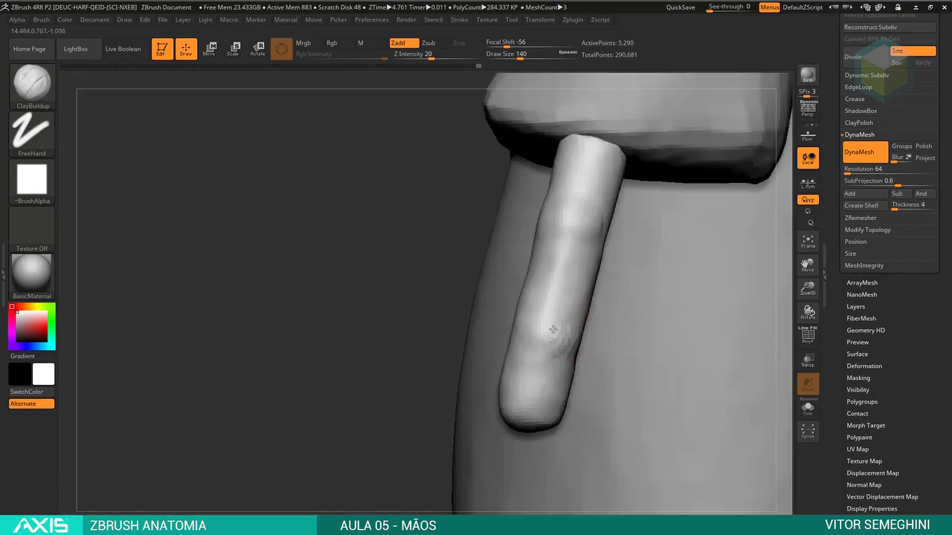
{"action": "left_click_drag", "start_coordinate": [520, 319], "coordinate": [525, 327], "text": "shift"}
{"action": "mouse_move", "coordinate": [429, 325]}
{"action": "right_mouse_down"}
{"action": "mouse_move", "coordinate": [609, 283]}
{"action": "mouse_move", "coordinate": [547, 316]}
{"action": "right_mouse_up"}
{"action": "key", "text": "space"}
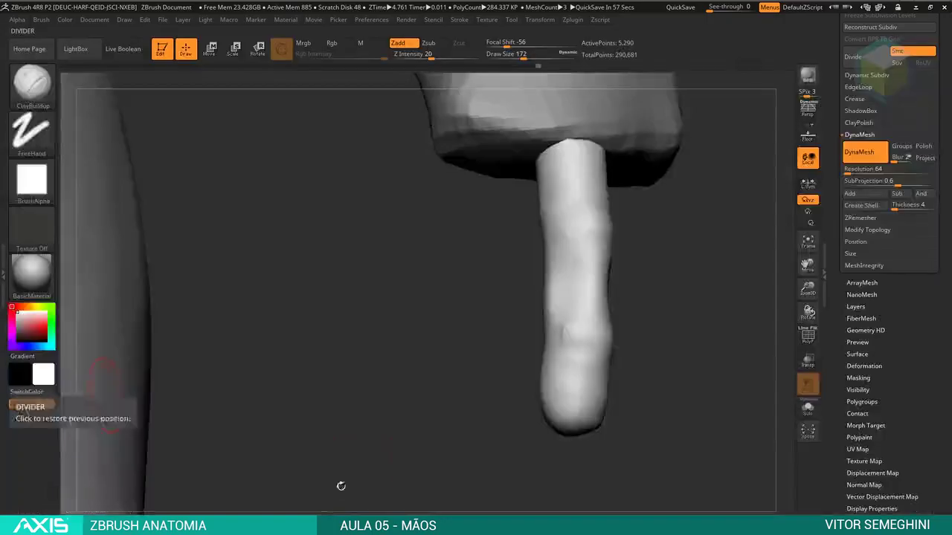
{"action": "mouse_move", "coordinate": [340, 484]}
{"action": "left_mouse_down"}
{"action": "mouse_move", "coordinate": [663, 293]}
{"action": "mouse_move", "coordinate": [560, 249]}
{"action": "mouse_move", "coordinate": [674, 192]}
{"action": "left_mouse_up"}
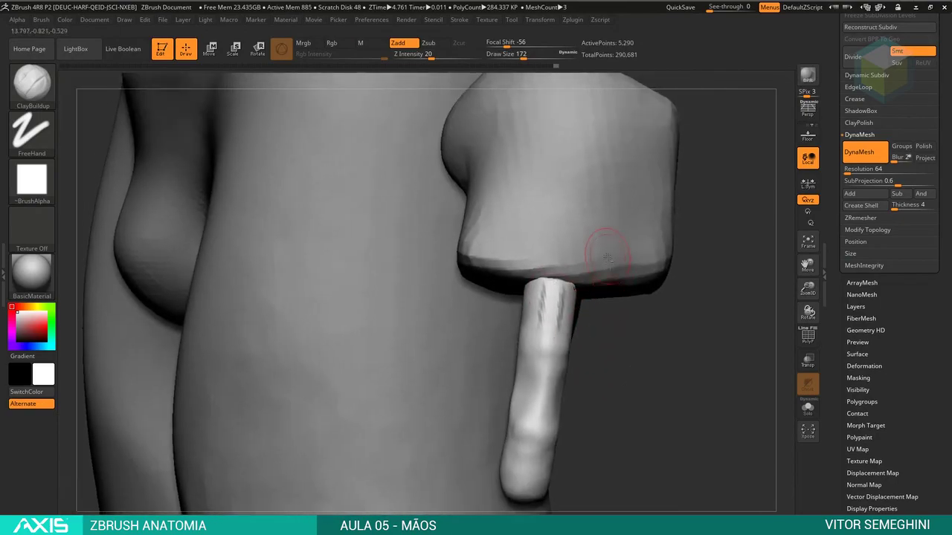
{"action": "left_click", "coordinate": [675, 191], "text": "alt"}
Smooth around the palm, then reselect the finger and inspect it from several angles
{"action": "left_click_drag", "start_coordinate": [636, 325], "coordinate": [548, 244]}
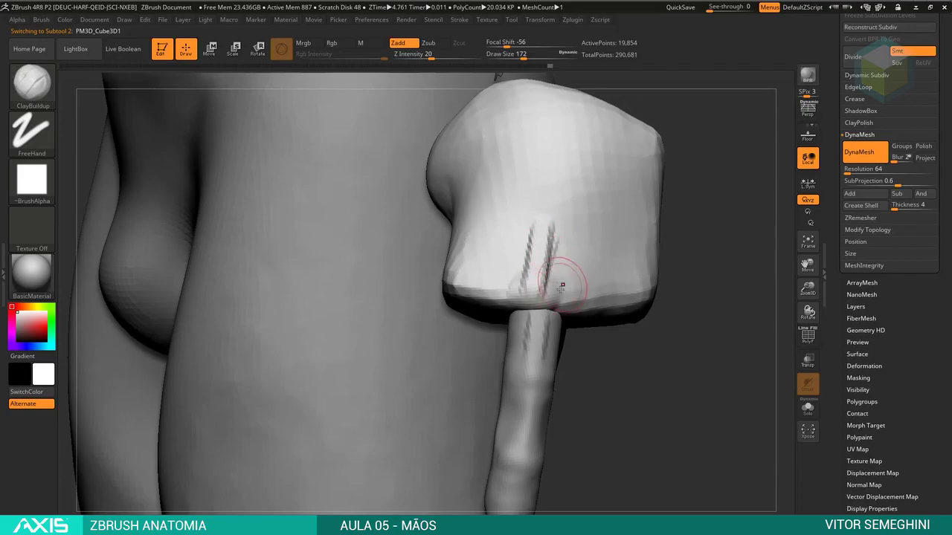
{"action": "key", "text": "shift"}
{"action": "left_click_drag", "start_coordinate": [564, 202], "coordinate": [539, 276]}
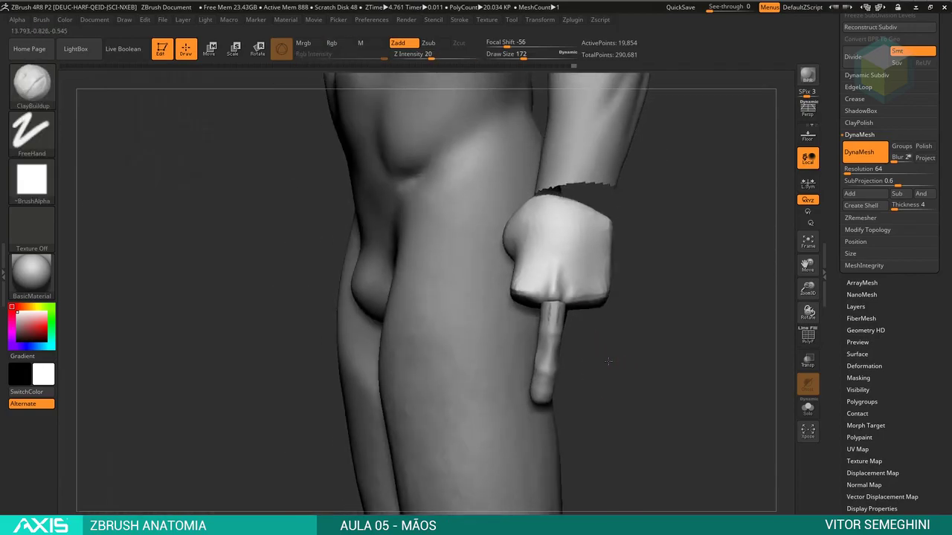
{"action": "key", "text": "shift"}
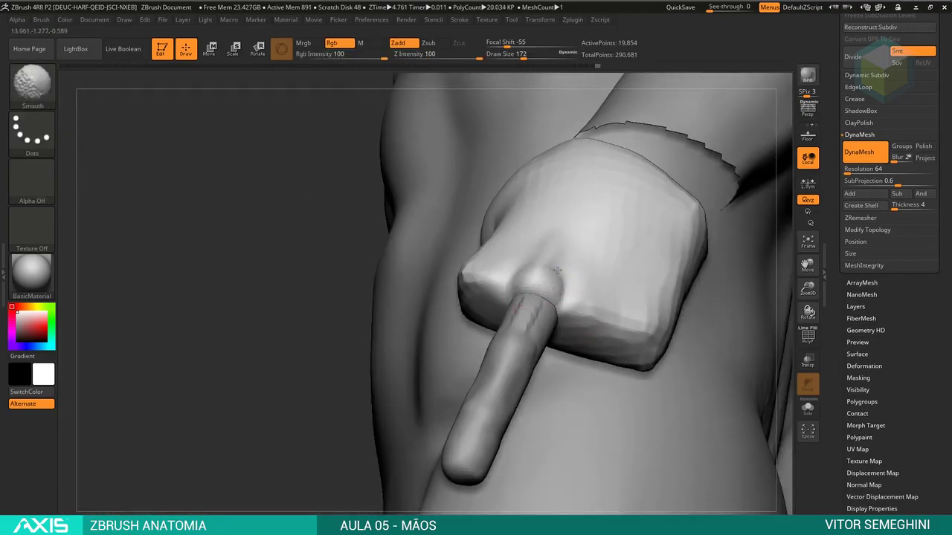
{"action": "key", "text": "shift"}
{"action": "key", "text": "shift"}
{"action": "mouse_move", "coordinate": [552, 228]}
{"action": "left_mouse_down"}
{"action": "mouse_move", "coordinate": [629, 297]}
{"action": "mouse_move", "coordinate": [580, 360]}
{"action": "mouse_move", "coordinate": [534, 350]}
{"action": "left_mouse_up"}
{"action": "left_click", "coordinate": [534, 350], "text": "alt"}
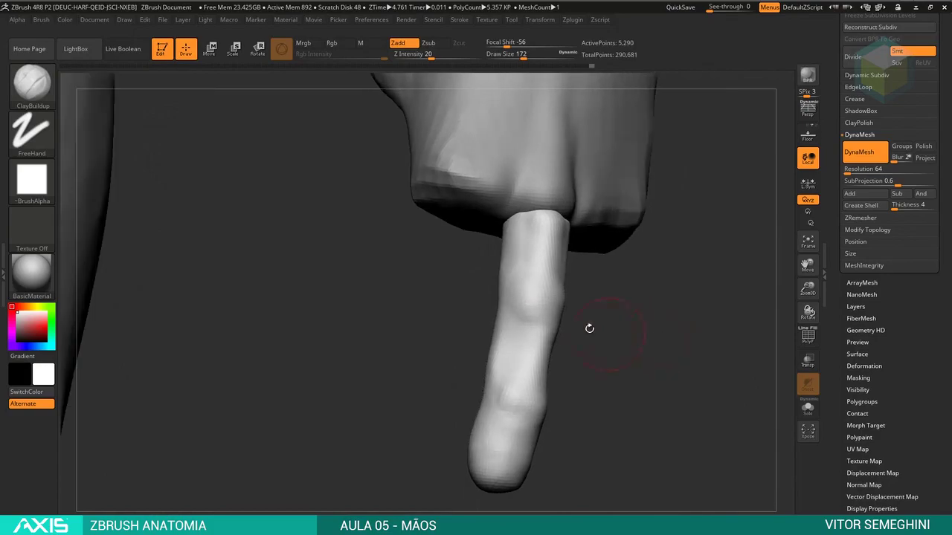
{"action": "mouse_move", "coordinate": [525, 334]}
{"action": "left_mouse_down"}
{"action": "mouse_move", "coordinate": [604, 350]}
{"action": "mouse_move", "coordinate": [563, 344]}
{"action": "mouse_move", "coordinate": [624, 283]}
{"action": "mouse_move", "coordinate": [605, 332]}
{"action": "left_mouse_up"}
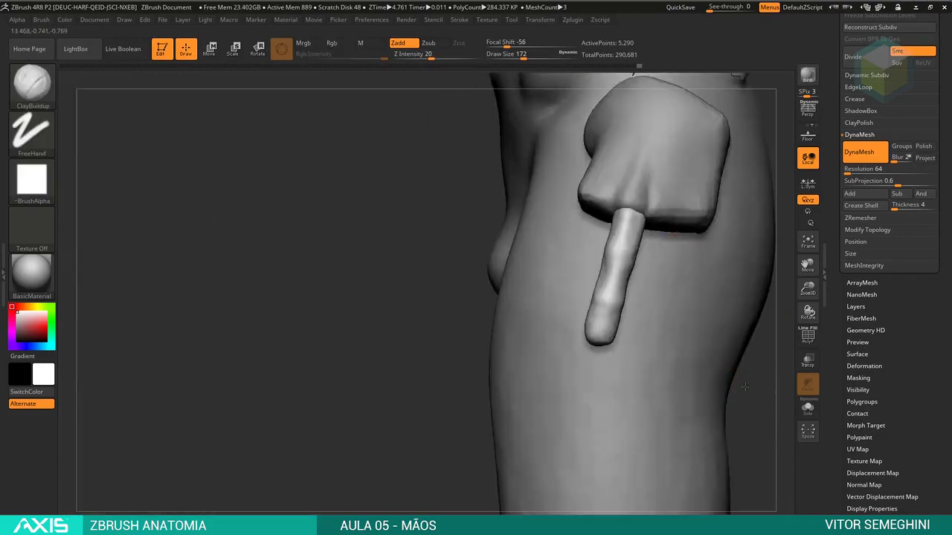
{"action": "mouse_move", "coordinate": [745, 386]}
{"action": "left_mouse_down"}
{"action": "mouse_move", "coordinate": [717, 416]}
{"action": "mouse_move", "coordinate": [566, 309]}
{"action": "left_mouse_up"}
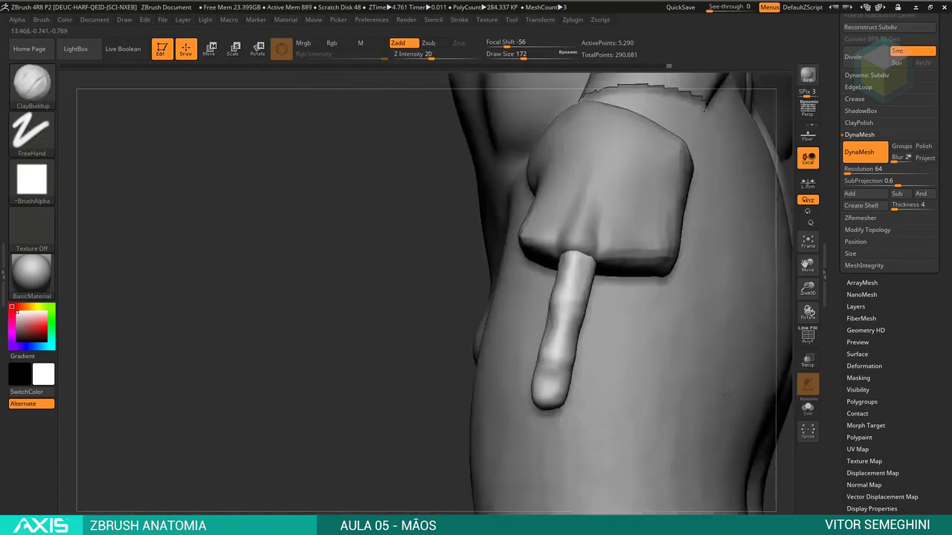
{"action": "mouse_move", "coordinate": [689, 421]}
{"action": "left_mouse_down"}
{"action": "mouse_move", "coordinate": [705, 362]}
{"action": "mouse_move", "coordinate": [555, 251]}
{"action": "left_mouse_up"}
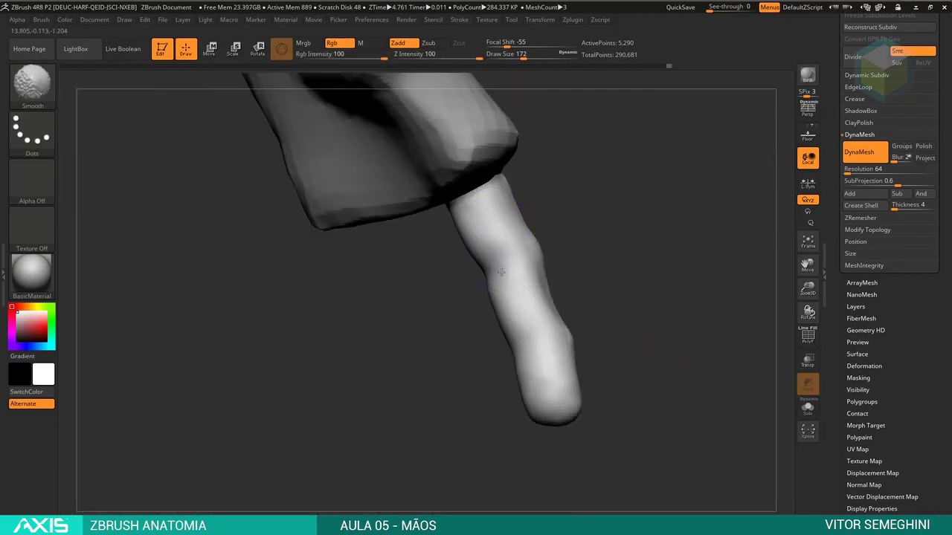
Carve knuckle creases with DamStandard, smooth the joint areas, and check the whole hand
{"action": "key", "text": "b"}
{"action": "key", "text": "d"}
{"action": "key", "text": "s"}
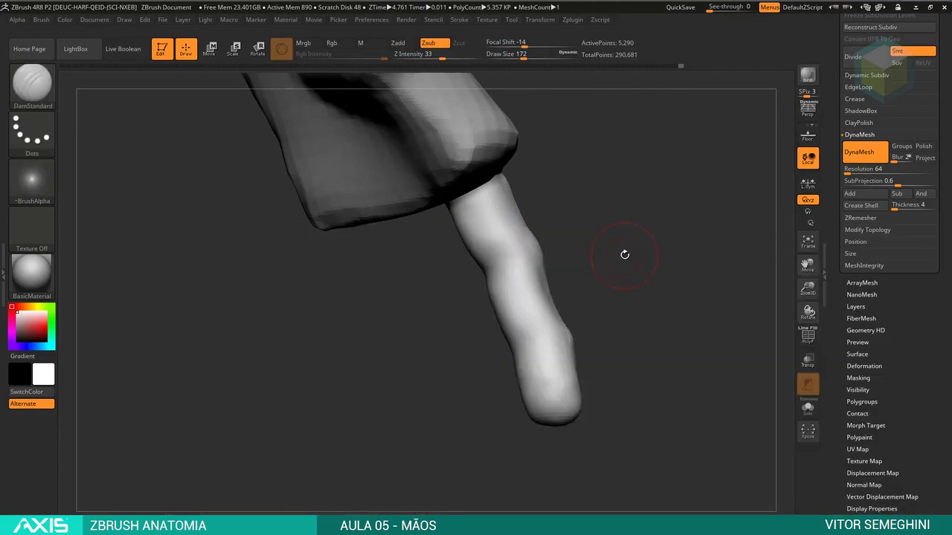
{"action": "left_click_drag", "start_coordinate": [625, 255], "coordinate": [538, 245]}
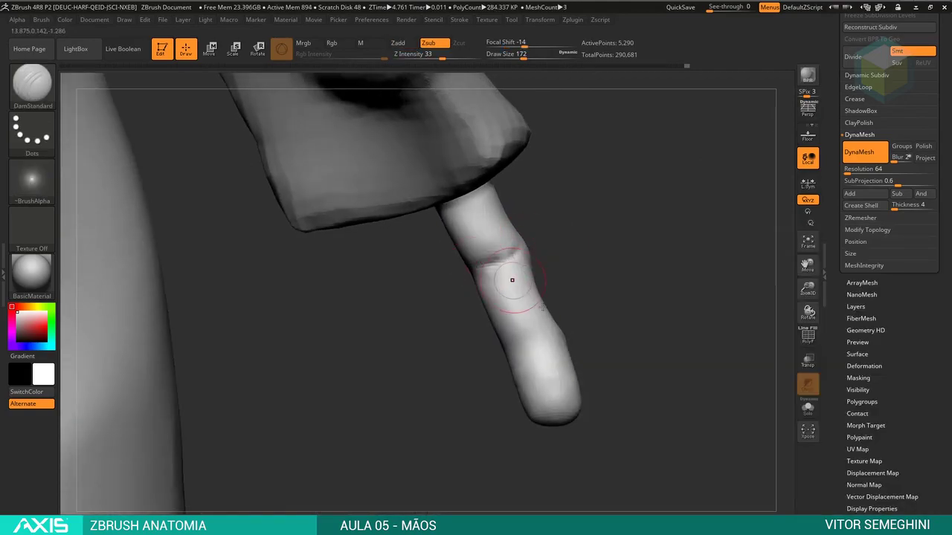
{"action": "left_click_drag", "start_coordinate": [566, 330], "coordinate": [533, 347]}
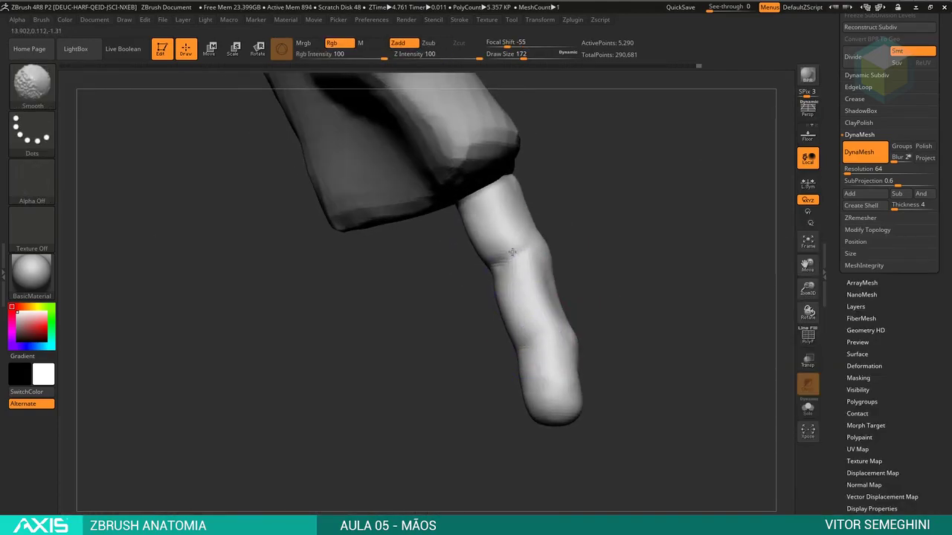
{"action": "left_click_drag", "start_coordinate": [512, 253], "coordinate": [545, 278]}
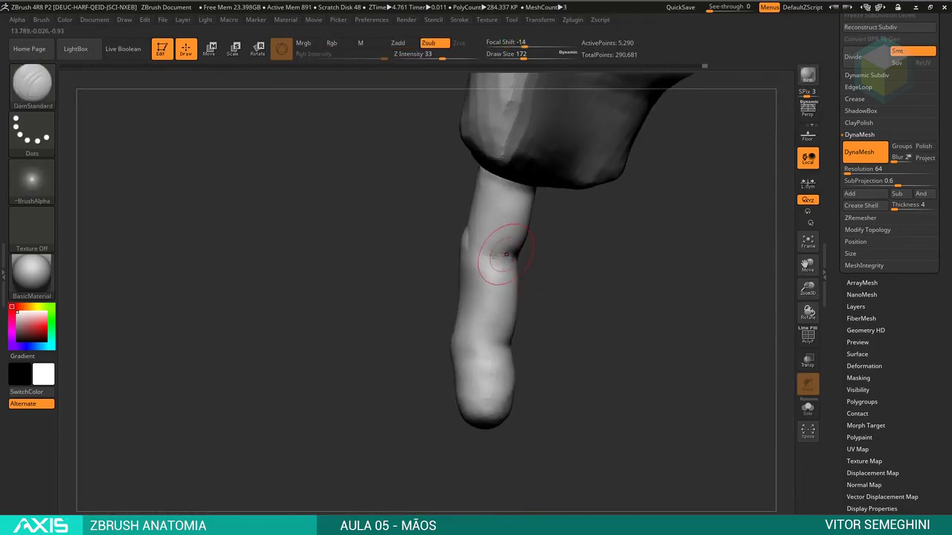
{"action": "left_click_drag", "start_coordinate": [463, 335], "coordinate": [507, 343], "text": "shift"}
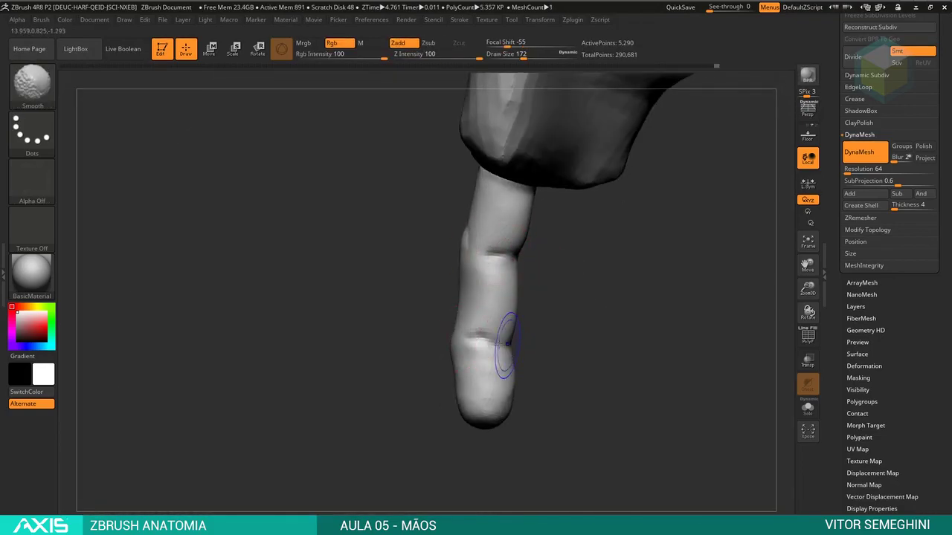
{"action": "left_click_drag", "start_coordinate": [489, 257], "coordinate": [665, 314]}
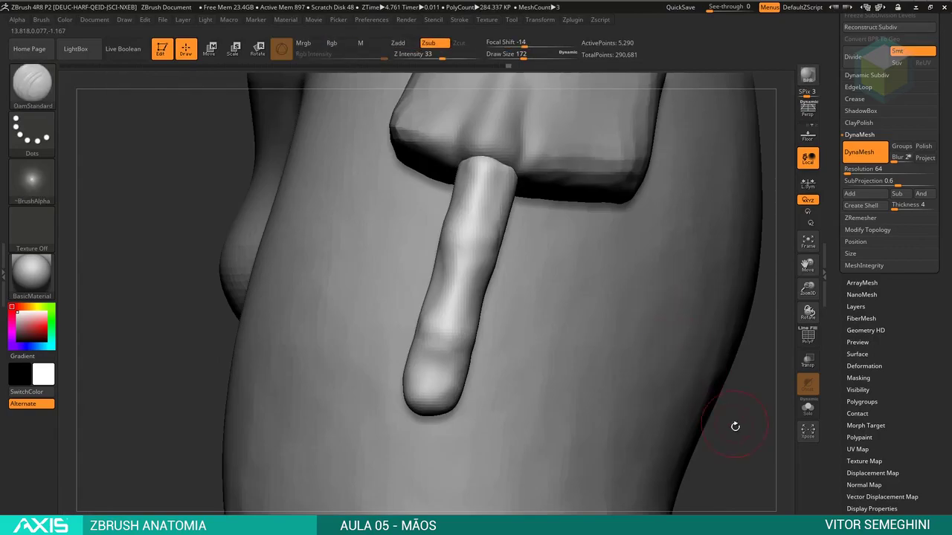
{"action": "mouse_move", "coordinate": [733, 425]}
{"action": "left_mouse_down"}
{"action": "mouse_move", "coordinate": [720, 368]}
{"action": "mouse_move", "coordinate": [674, 427]}
{"action": "mouse_move", "coordinate": [570, 341]}
{"action": "mouse_move", "coordinate": [635, 327]}
{"action": "left_mouse_up"}
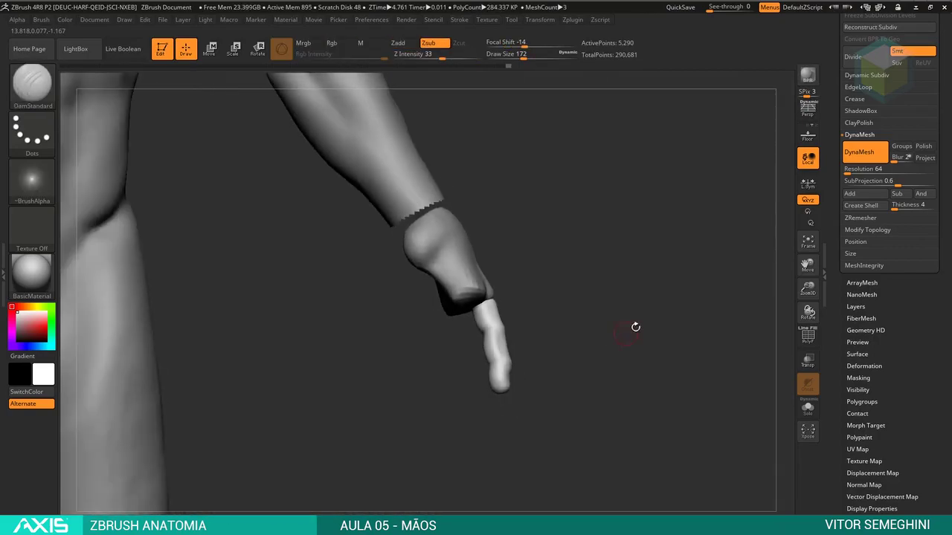
{"action": "scroll", "coordinate": [872, 311], "scroll_direction": "up", "scroll_amount": 1}
Duplicate the finger subtool and select the copy with the Move gizmo active
{"action": "scroll", "coordinate": [905, 255], "scroll_direction": "up", "scroll_amount": 5}
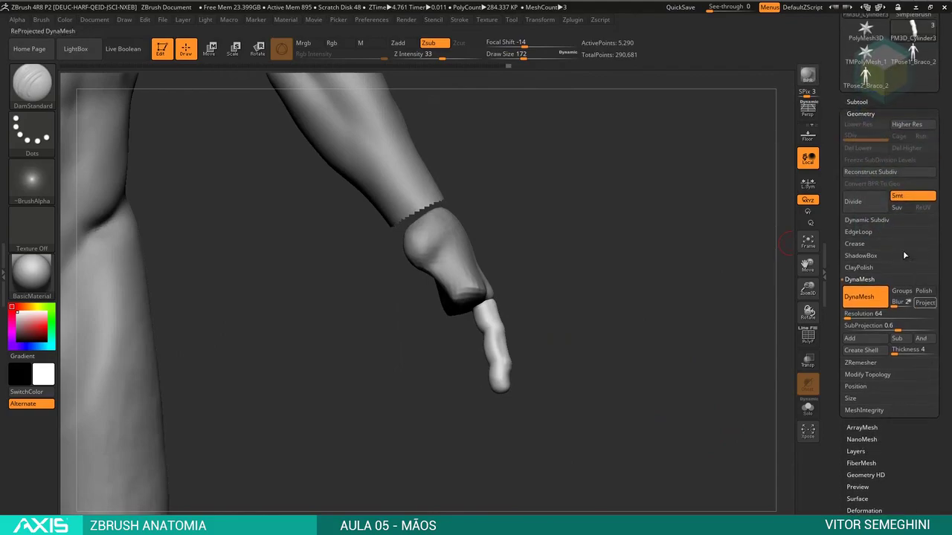
{"action": "left_click", "coordinate": [863, 102]}
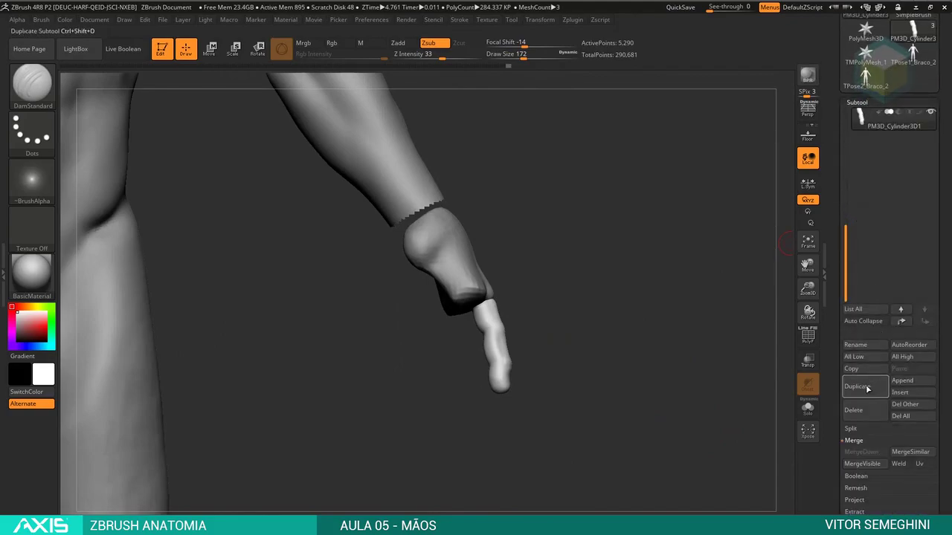
{"action": "key", "text": "w"}
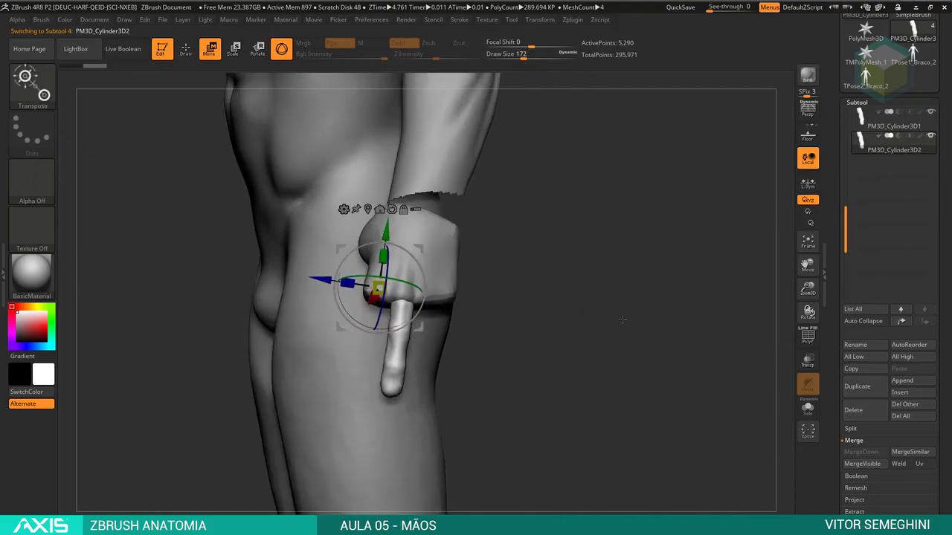
{"action": "scroll", "coordinate": [651, 322], "scroll_direction": "down", "scroll_amount": 2}
{"action": "scroll", "coordinate": [479, 279], "scroll_direction": "down", "scroll_amount": 2}
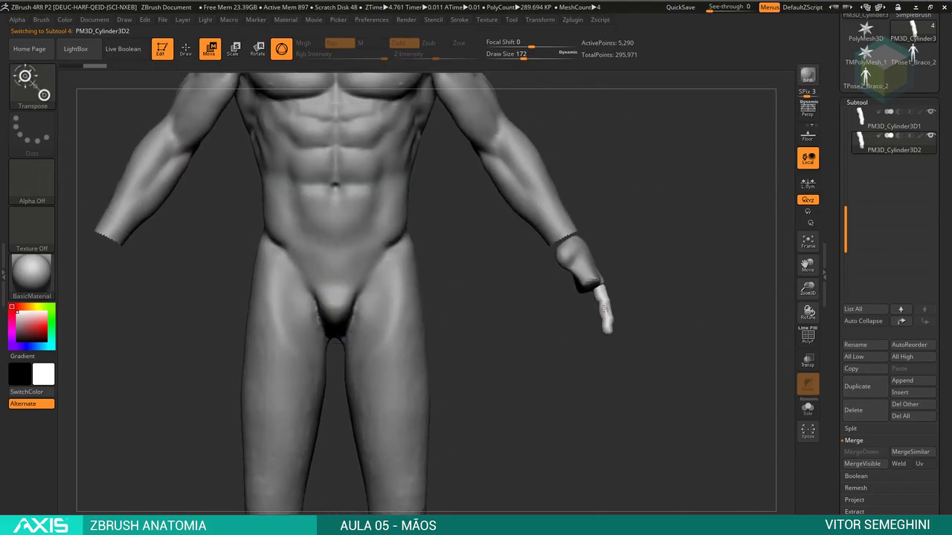
{"action": "left_click", "coordinate": [562, 298]}
{"action": "left_click", "coordinate": [587, 297]}
Shift the finger copy sideways so it hangs beside the first finger
{"action": "scroll", "coordinate": [587, 297], "scroll_direction": "up", "scroll_amount": 3}
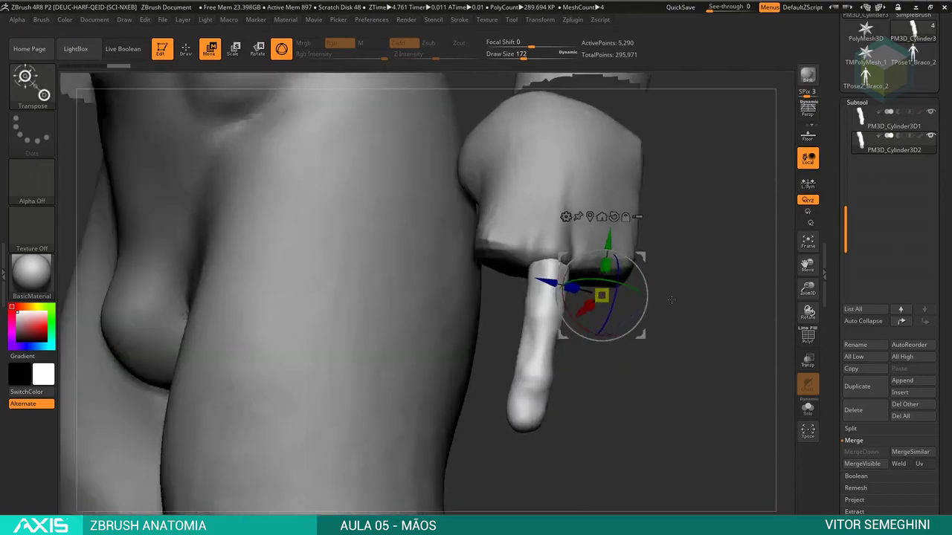
{"action": "scroll", "coordinate": [565, 290], "scroll_direction": "up", "scroll_amount": 2}
{"action": "left_click_drag", "start_coordinate": [670, 446], "coordinate": [714, 417]}
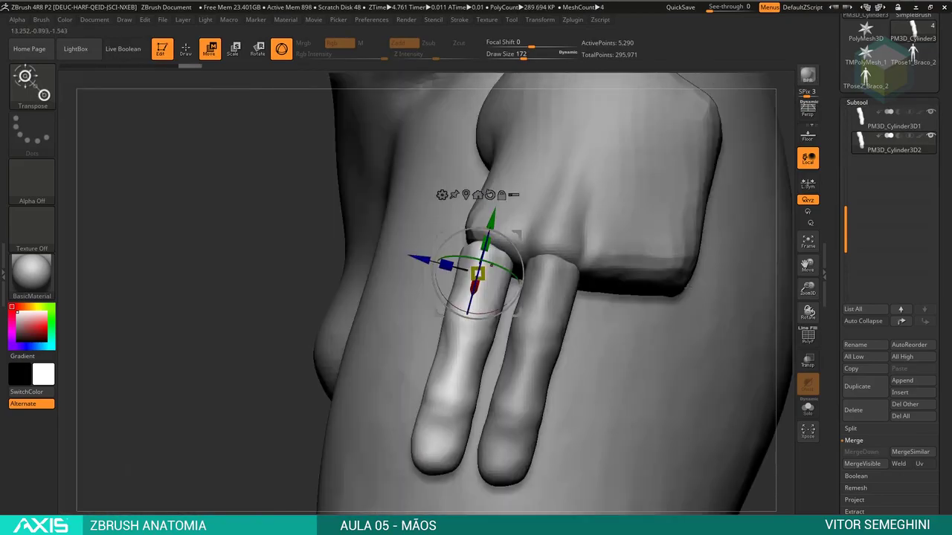
{"action": "mouse_move", "coordinate": [790, 297]}
{"action": "left_mouse_down"}
{"action": "mouse_move", "coordinate": [722, 250]}
{"action": "mouse_move", "coordinate": [685, 241]}
{"action": "left_mouse_up"}
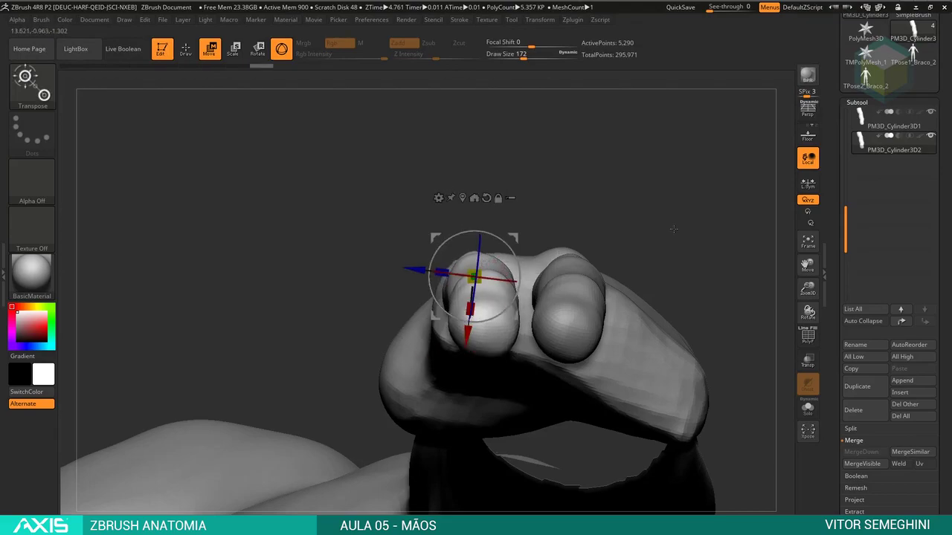
{"action": "mouse_move", "coordinate": [673, 229]}
{"action": "left_mouse_down"}
{"action": "mouse_move", "coordinate": [665, 322]}
{"action": "mouse_move", "coordinate": [614, 292]}
{"action": "mouse_move", "coordinate": [589, 257]}
{"action": "mouse_move", "coordinate": [509, 257]}
{"action": "mouse_move", "coordinate": [500, 233]}
{"action": "left_mouse_up"}
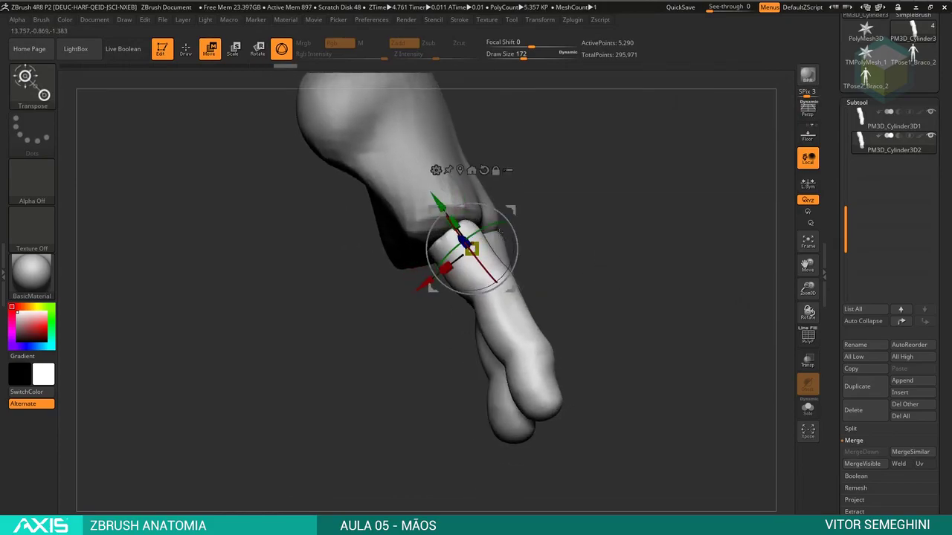
{"action": "left_click_drag", "start_coordinate": [426, 282], "coordinate": [435, 276]}
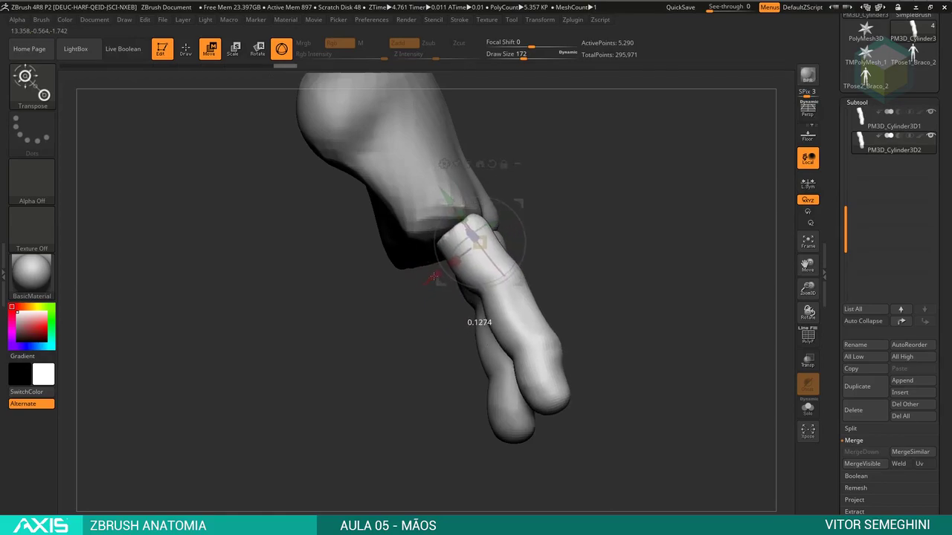
{"action": "mouse_move", "coordinate": [554, 265]}
{"action": "left_mouse_down"}
{"action": "mouse_move", "coordinate": [582, 281]}
{"action": "mouse_move", "coordinate": [530, 270]}
{"action": "mouse_move", "coordinate": [571, 290]}
{"action": "left_mouse_up"}
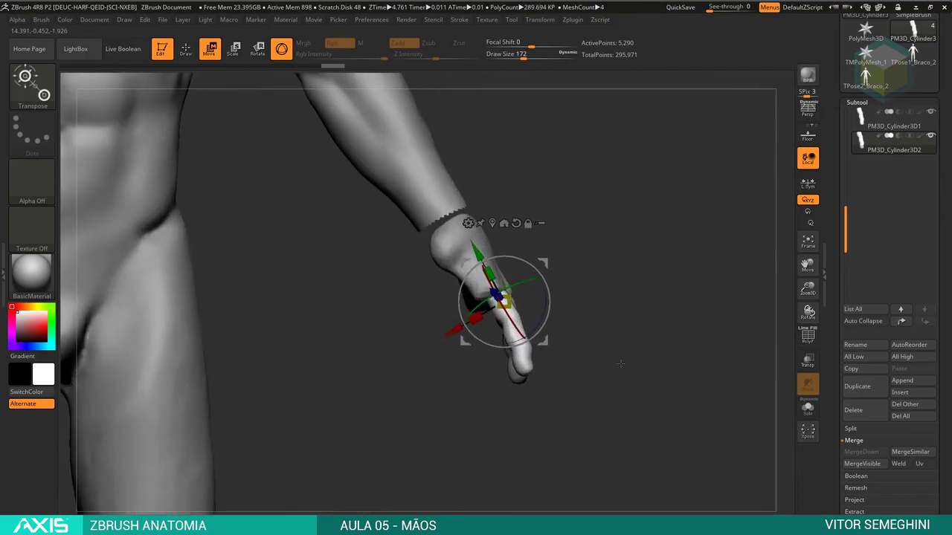
Make the palm block PM3D_Cube3D1 active with the ClayBuildup brush, orbiting around the hand
{"action": "key", "text": "q"}
{"action": "left_click", "coordinate": [519, 235], "text": "alt"}
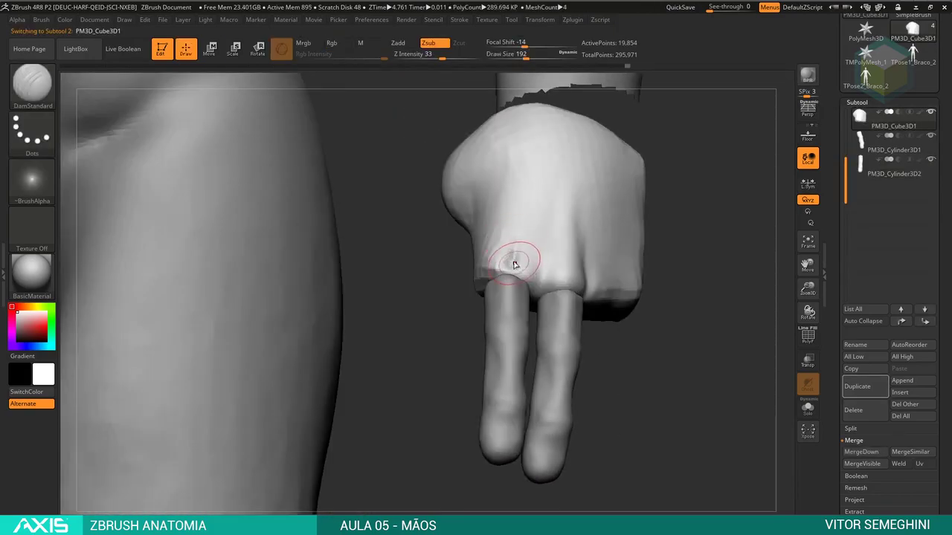
{"action": "key", "text": "b"}
{"action": "key", "text": "c"}
{"action": "key", "text": "b"}
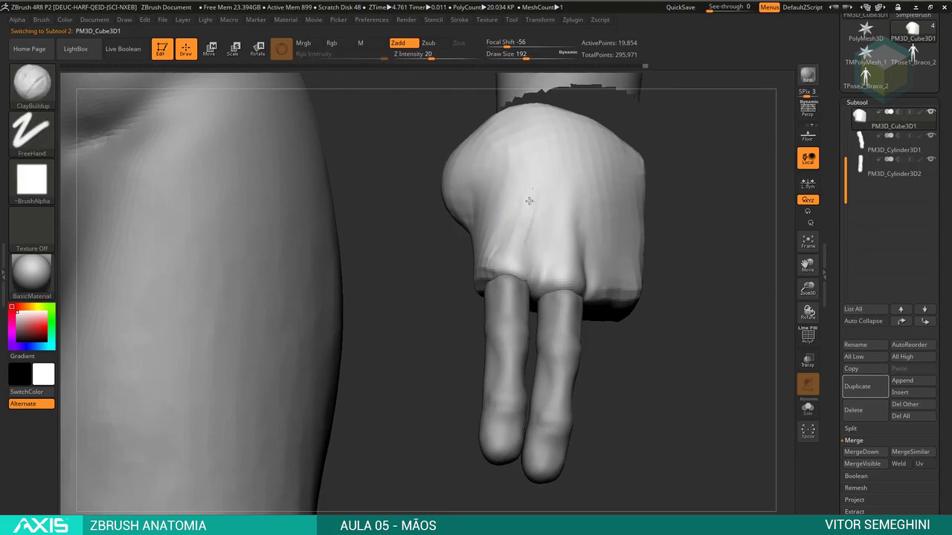
{"action": "mouse_move", "coordinate": [528, 201]}
{"action": "left_mouse_down"}
{"action": "mouse_move", "coordinate": [485, 222]}
{"action": "mouse_move", "coordinate": [595, 228]}
{"action": "mouse_move", "coordinate": [476, 268]}
{"action": "left_mouse_up"}
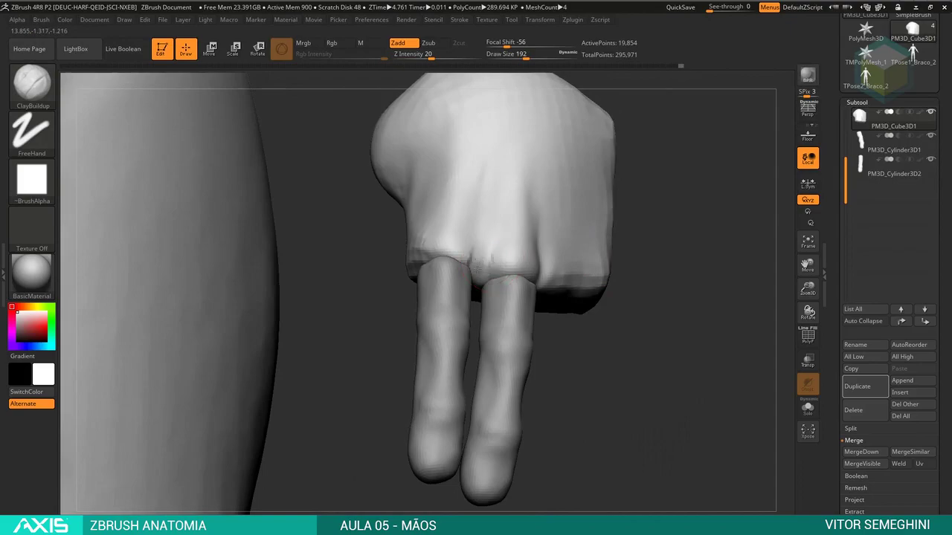
{"action": "mouse_move", "coordinate": [482, 225]}
{"action": "left_mouse_down"}
{"action": "mouse_move", "coordinate": [642, 268]}
{"action": "mouse_move", "coordinate": [477, 199]}
{"action": "mouse_move", "coordinate": [669, 295]}
{"action": "mouse_move", "coordinate": [512, 260]}
{"action": "mouse_move", "coordinate": [637, 260]}
{"action": "mouse_move", "coordinate": [633, 206]}
{"action": "left_mouse_up"}
{"action": "mouse_move", "coordinate": [491, 279]}
{"action": "left_mouse_down"}
{"action": "mouse_move", "coordinate": [498, 247]}
{"action": "mouse_move", "coordinate": [465, 268]}
{"action": "mouse_move", "coordinate": [468, 223]}
{"action": "mouse_move", "coordinate": [614, 276]}
{"action": "mouse_move", "coordinate": [632, 354]}
{"action": "left_mouse_up"}
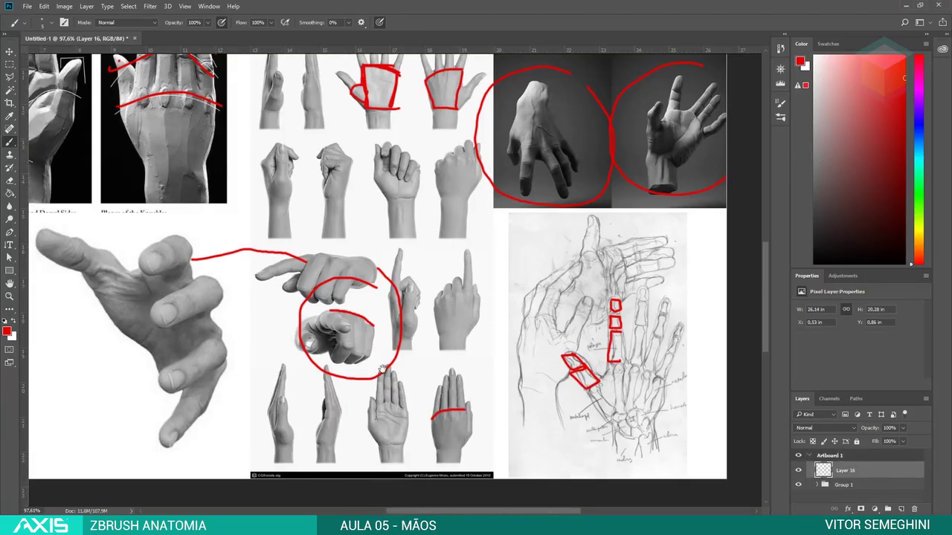
{"action": "left_click_drag", "start_coordinate": [285, 263], "coordinate": [555, 477]}
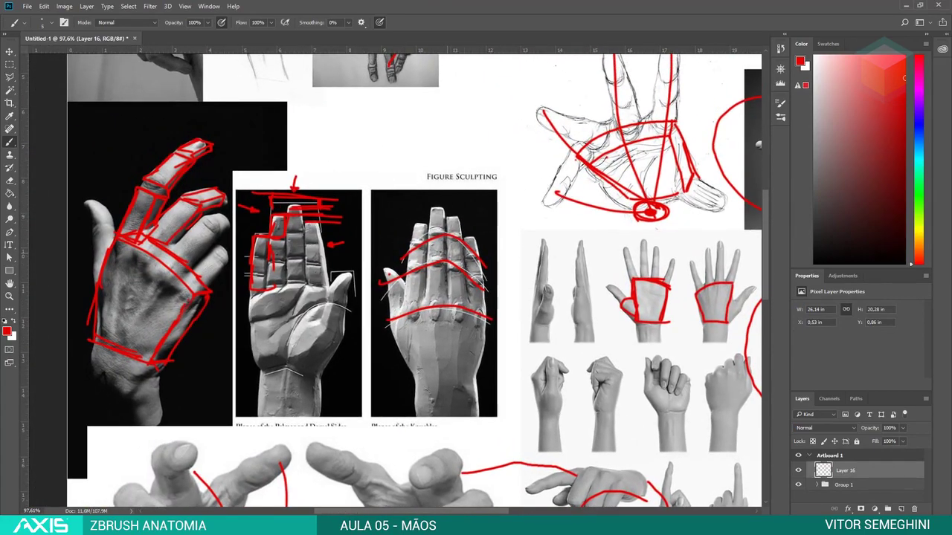
{"action": "key", "text": "alt+Tab"}
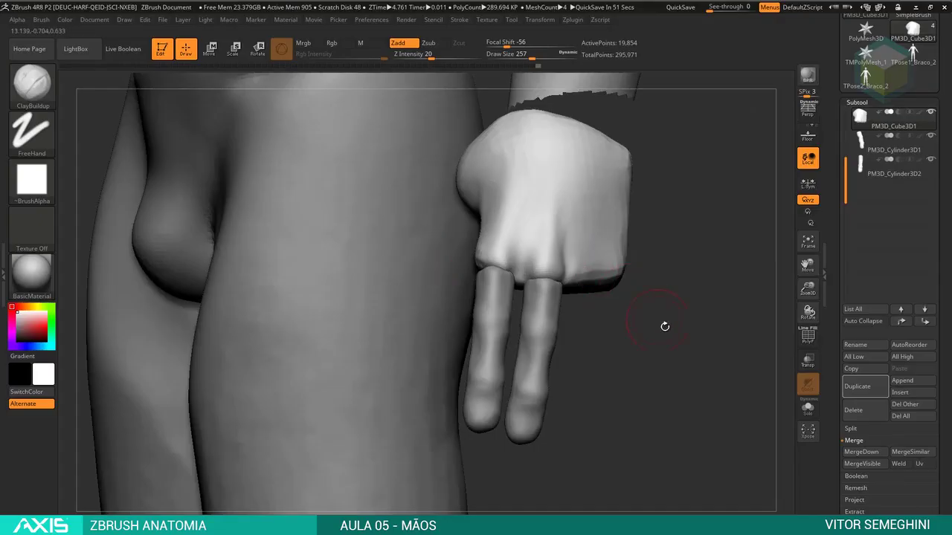
{"action": "left_click_drag", "start_coordinate": [665, 326], "coordinate": [631, 286]}
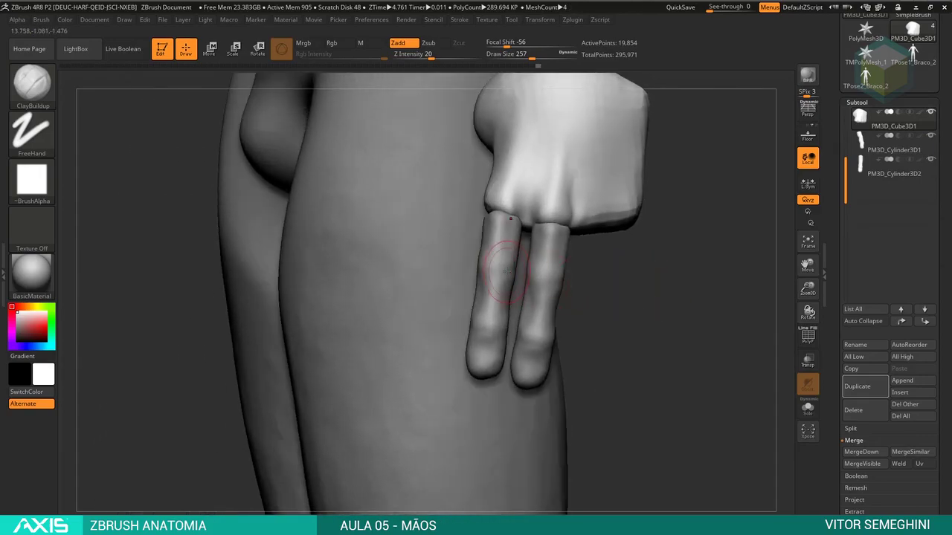
{"action": "key", "text": "alt+Tab"}
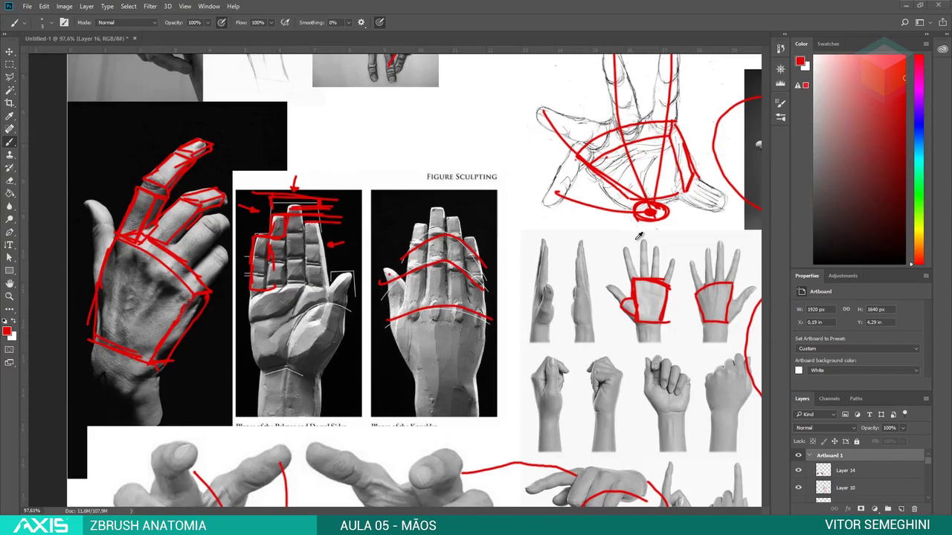
{"action": "key", "text": "alt+Tab"}
Scale the second finger so it sits slightly smaller alongside the first
{"action": "left_click", "coordinate": [504, 251], "text": "alt"}
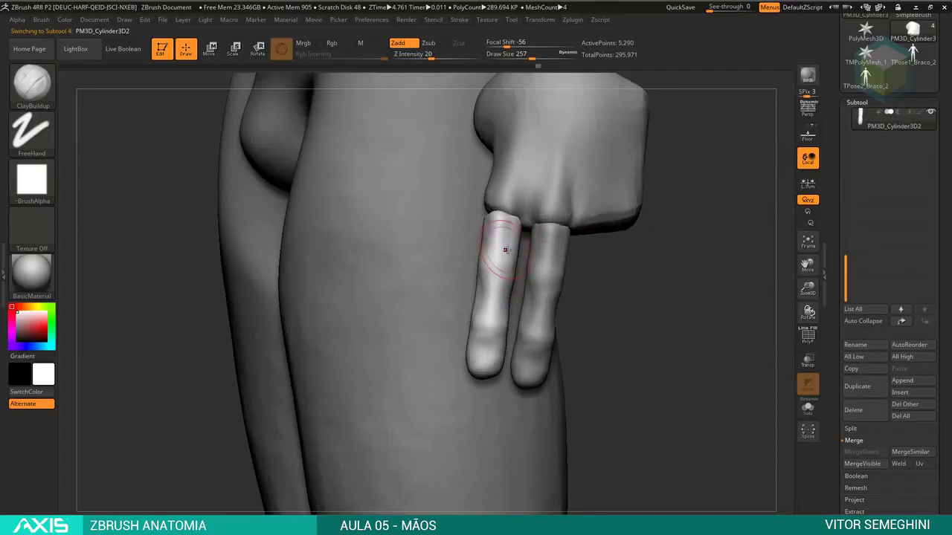
{"action": "key", "text": "e"}
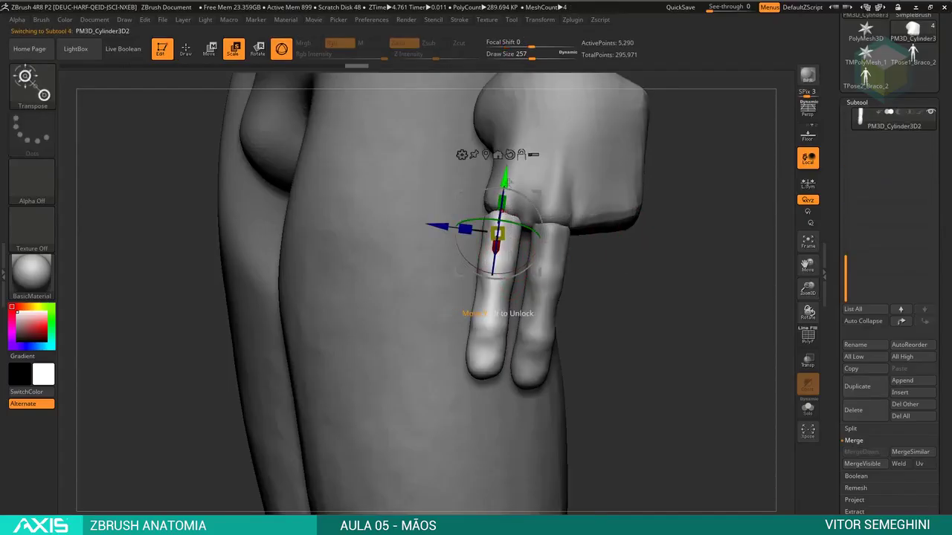
{"action": "mouse_move", "coordinate": [508, 182]}
{"action": "left_mouse_down"}
{"action": "mouse_move", "coordinate": [516, 235]}
{"action": "mouse_move", "coordinate": [502, 231]}
{"action": "mouse_move", "coordinate": [493, 259]}
{"action": "mouse_move", "coordinate": [494, 327]}
{"action": "left_mouse_up"}
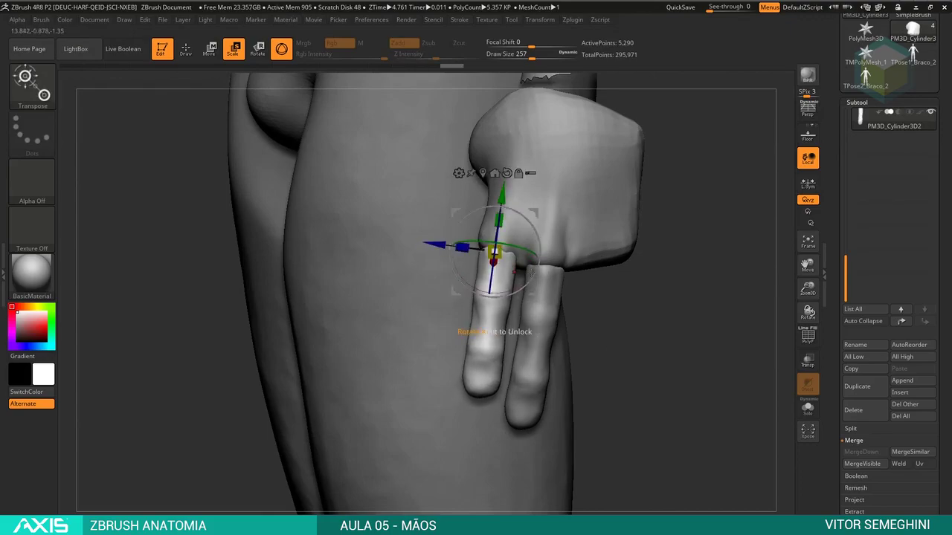
{"action": "mouse_move", "coordinate": [610, 319]}
{"action": "left_mouse_down"}
{"action": "mouse_move", "coordinate": [564, 264]}
{"action": "mouse_move", "coordinate": [578, 318]}
{"action": "left_mouse_up"}
{"action": "key", "text": "q"}
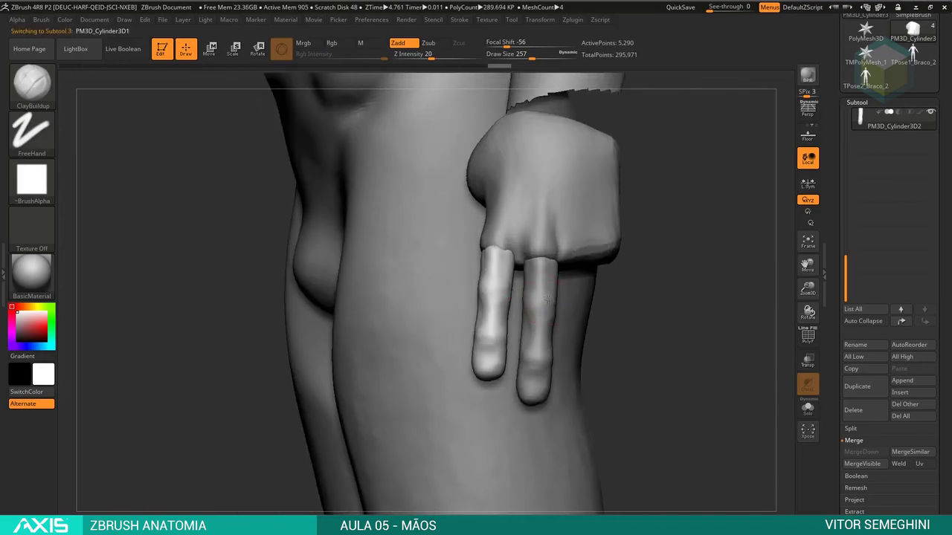
{"action": "left_click", "coordinate": [547, 298], "text": "alt"}
{"action": "left_click_drag", "start_coordinate": [634, 328], "coordinate": [646, 319]}
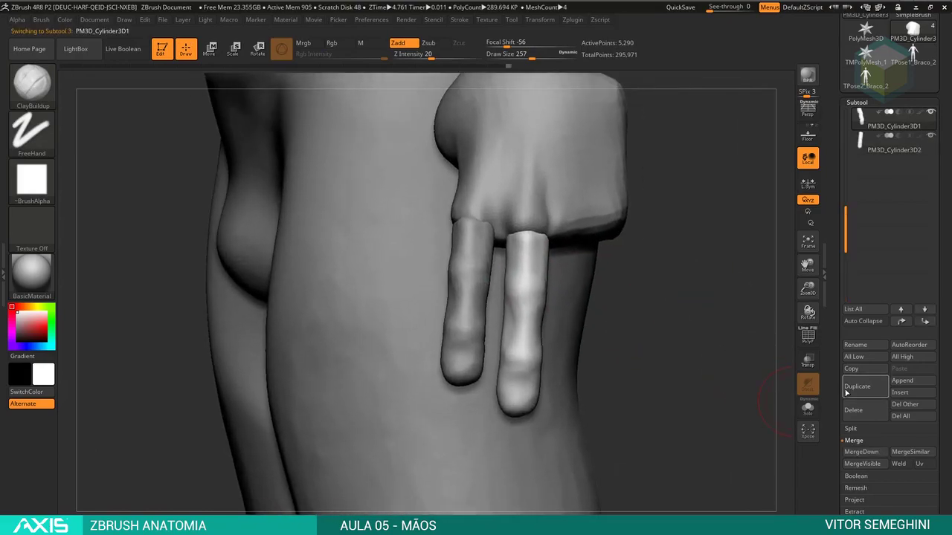
Slide the third finger into place beside the other two
{"action": "key", "text": "w"}
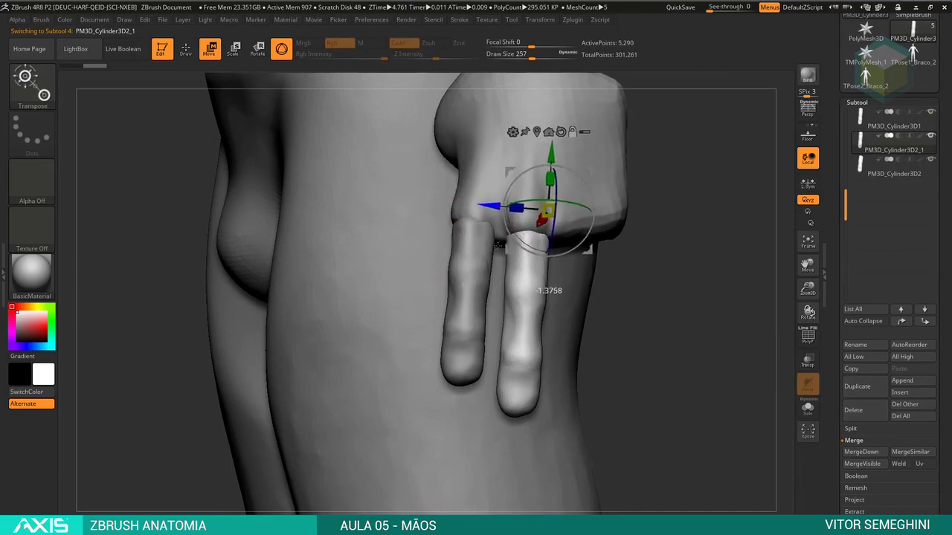
{"action": "left_click_drag", "start_coordinate": [456, 201], "coordinate": [536, 238], "text": "alt"}
{"action": "right_click_drag", "start_coordinate": [536, 238], "coordinate": [506, 252]}
{"action": "mouse_move", "coordinate": [534, 316]}
{"action": "left_mouse_down", "text": "alt"}
{"action": "mouse_move", "coordinate": [238, 316]}
{"action": "mouse_move", "coordinate": [238, 223]}
{"action": "left_mouse_up", "text": "alt"}
{"action": "left_click_drag", "start_coordinate": [595, 298], "coordinate": [604, 195]}
{"action": "mouse_move", "coordinate": [604, 195]}
{"action": "right_mouse_down"}
{"action": "mouse_move", "coordinate": [510, 285]}
{"action": "mouse_move", "coordinate": [609, 251]}
{"action": "right_mouse_up"}
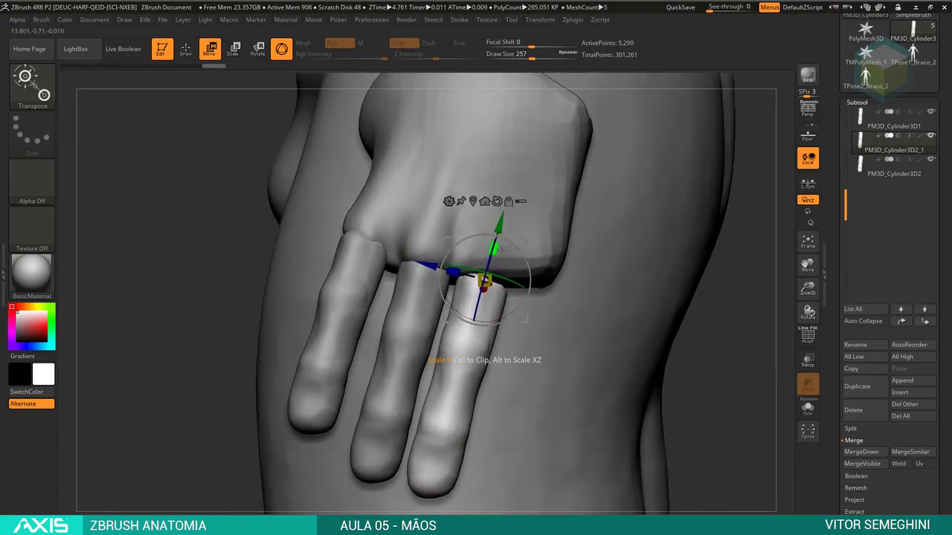
Shorten the ring finger and make the index finger shorter and thicker
{"action": "left_click_drag", "start_coordinate": [495, 253], "coordinate": [495, 256]}
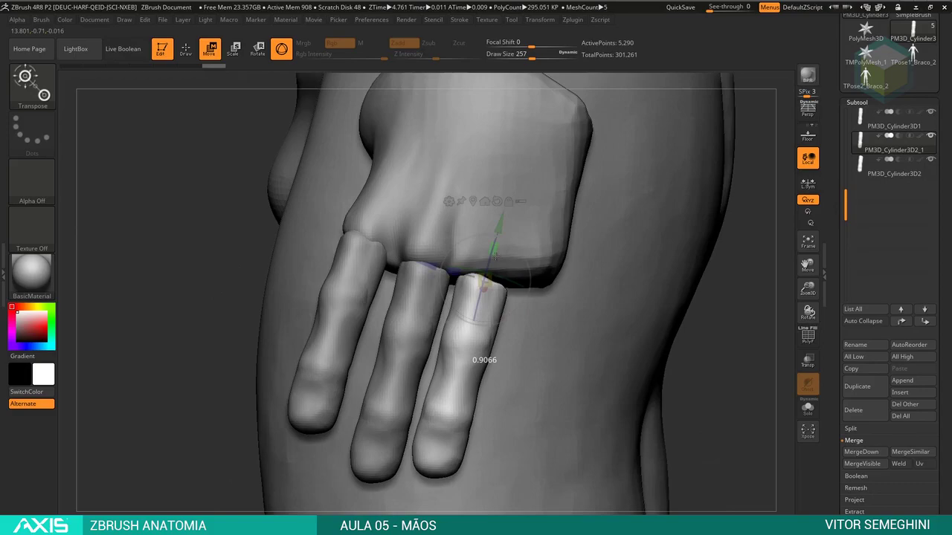
{"action": "left_click", "coordinate": [335, 308], "text": "alt"}
{"action": "left_click_drag", "start_coordinate": [375, 212], "coordinate": [374, 217]}
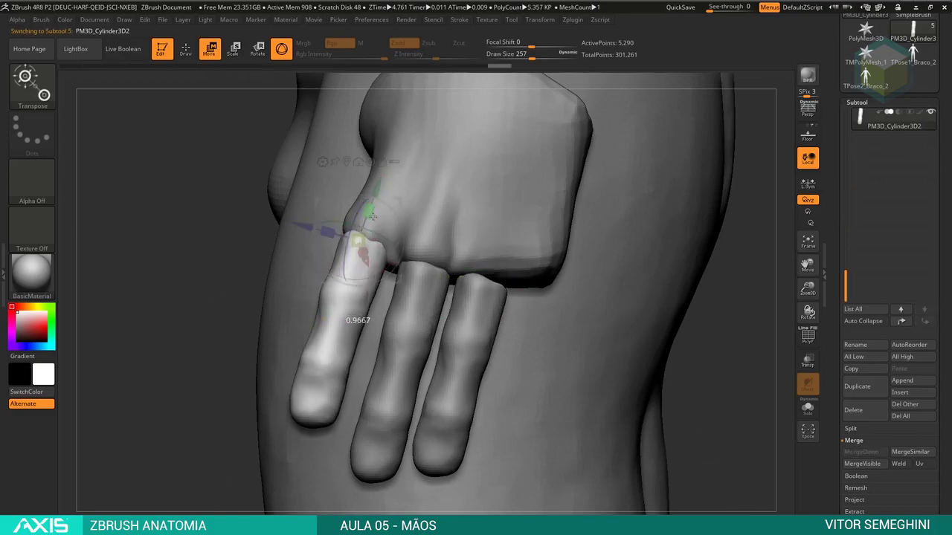
Move the ring finger sideways and closer against the palm
{"action": "left_click", "coordinate": [481, 316], "text": "alt"}
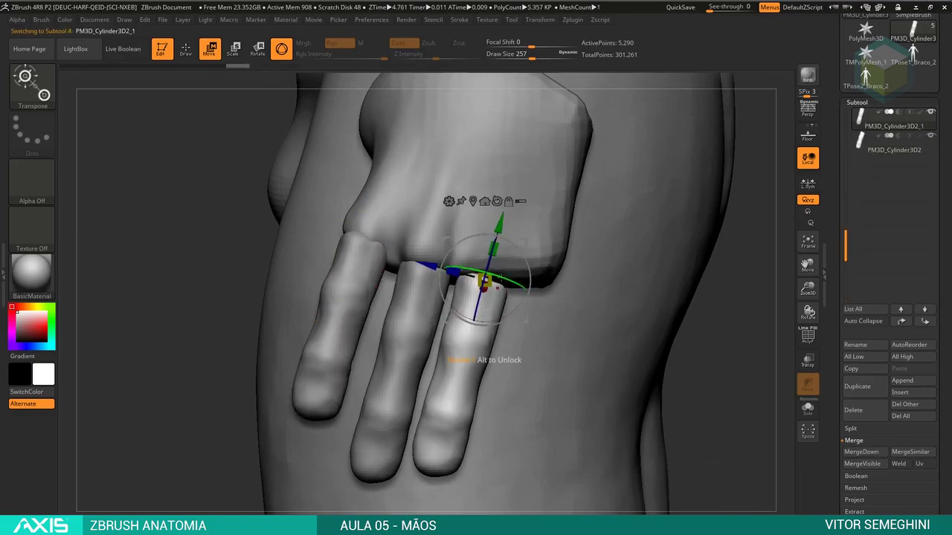
{"action": "mouse_move", "coordinate": [710, 376]}
{"action": "left_mouse_down"}
{"action": "mouse_move", "coordinate": [716, 279]}
{"action": "mouse_move", "coordinate": [485, 281]}
{"action": "left_mouse_up"}
{"action": "left_click_drag", "start_coordinate": [477, 339], "coordinate": [473, 356]}
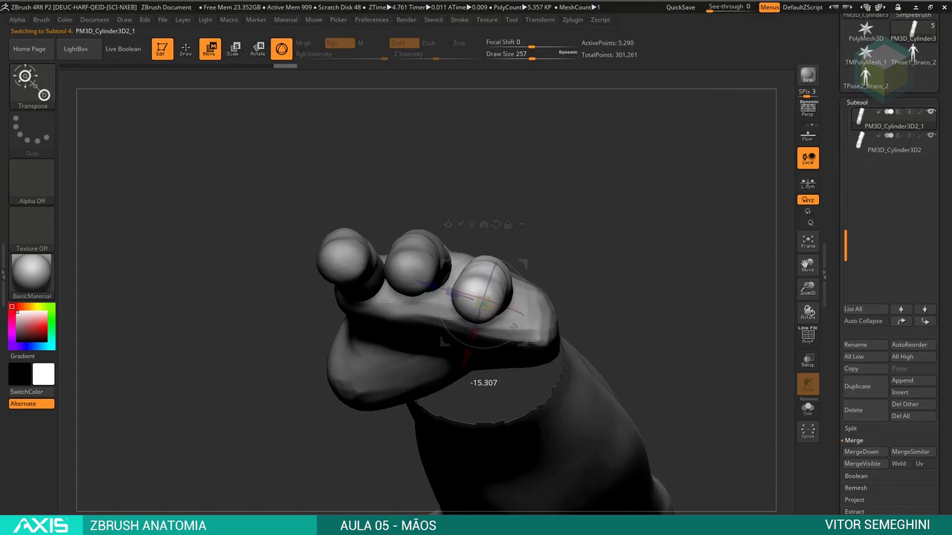
{"action": "left_click_drag", "start_coordinate": [513, 328], "coordinate": [565, 246]}
{"action": "left_click_drag", "start_coordinate": [513, 298], "coordinate": [507, 323]}
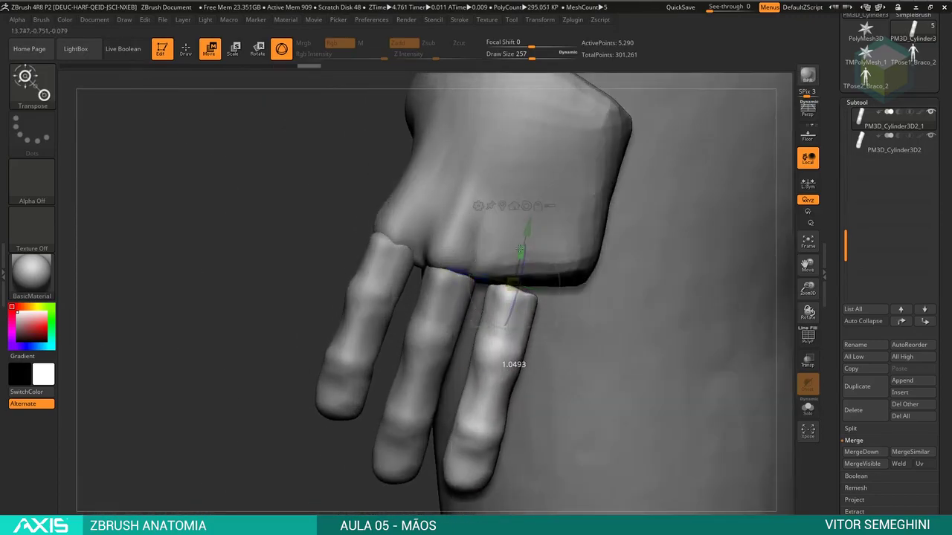
{"action": "left_click_drag", "start_coordinate": [513, 357], "coordinate": [511, 343]}
{"action": "mouse_move", "coordinate": [714, 283]}
{"action": "left_mouse_down"}
{"action": "mouse_move", "coordinate": [672, 250]}
{"action": "mouse_move", "coordinate": [518, 271]}
{"action": "left_mouse_up"}
{"action": "mouse_move", "coordinate": [519, 349]}
{"action": "left_mouse_down"}
{"action": "mouse_move", "coordinate": [605, 315]}
{"action": "mouse_move", "coordinate": [580, 310]}
{"action": "mouse_move", "coordinate": [614, 336]}
{"action": "mouse_move", "coordinate": [642, 325]}
{"action": "left_mouse_up"}
{"action": "key", "text": "q"}
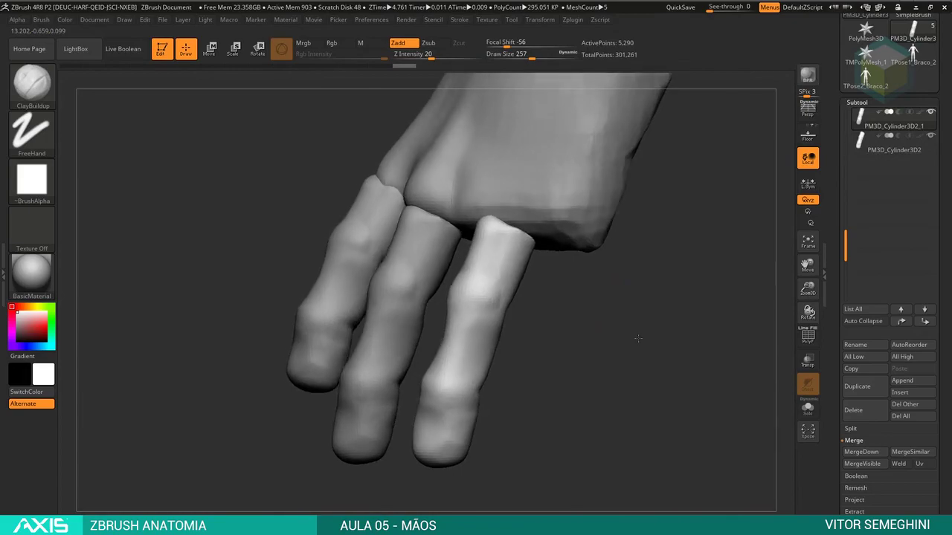
Mask the right finger's base, invert the mask, and shorten its unmasked tip
{"action": "left_click_drag", "start_coordinate": [782, 203], "coordinate": [730, 232]}
{"action": "left_click_drag", "start_coordinate": [586, 355], "coordinate": [570, 399]}
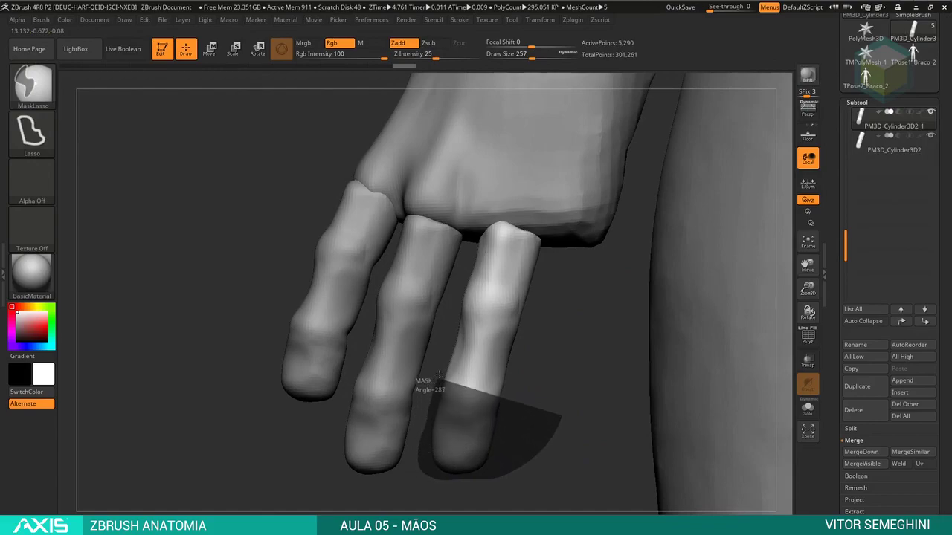
{"action": "left_click_drag", "start_coordinate": [534, 315], "coordinate": [529, 321], "text": "ctrl"}
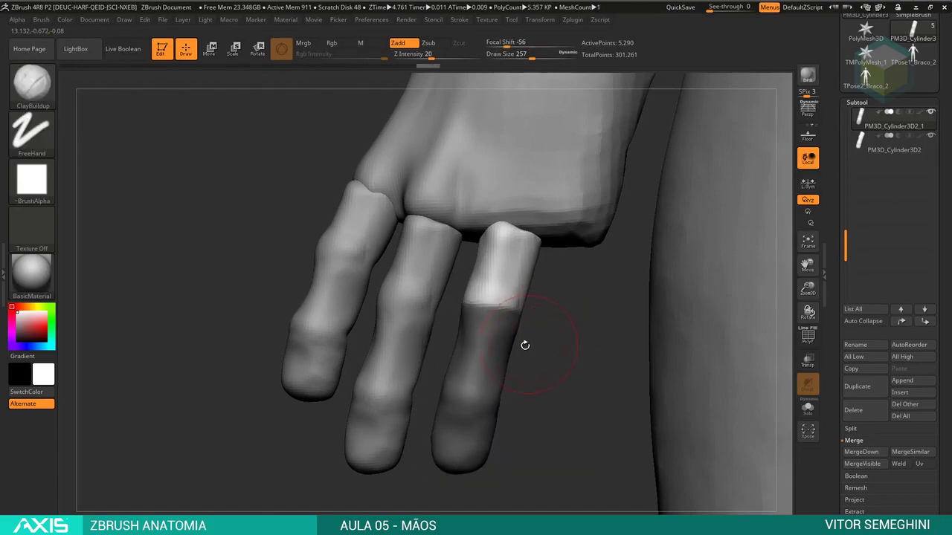
{"action": "key", "text": "ctrl+i"}
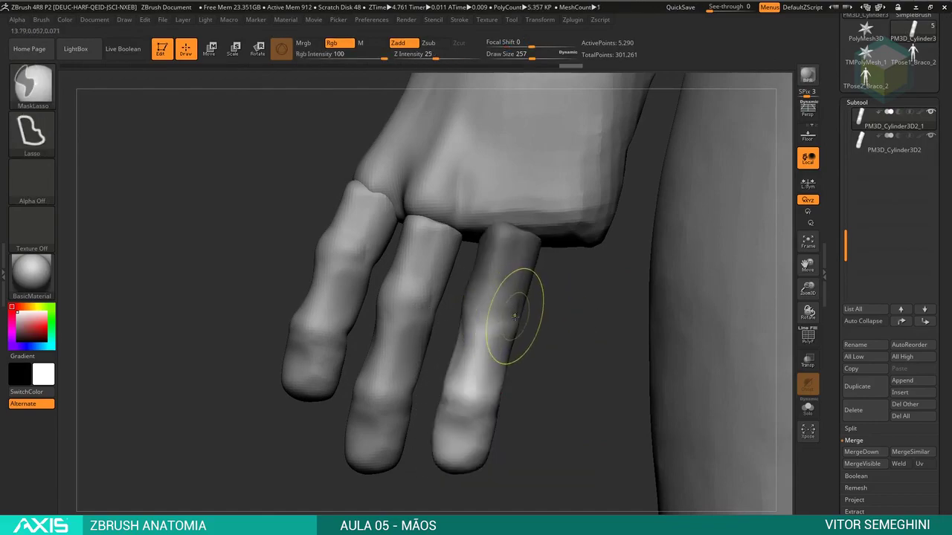
{"action": "key", "text": "w"}
{"action": "left_click", "coordinate": [487, 312]}
{"action": "left_click_drag", "start_coordinate": [478, 363], "coordinate": [461, 301]}
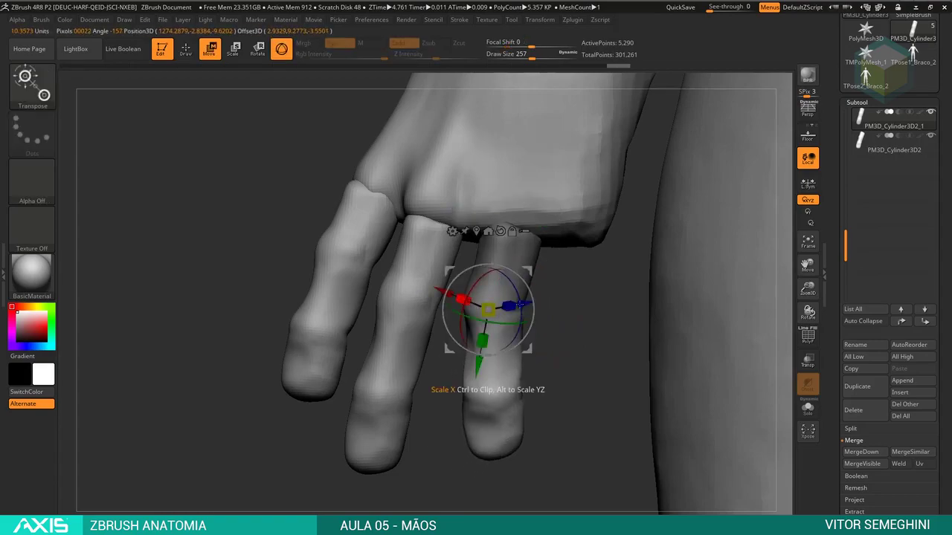
Rotate the fingertip segment to bend the right finger at its joint
{"action": "mouse_move", "coordinate": [463, 301]}
{"action": "right_mouse_down"}
{"action": "mouse_move", "coordinate": [479, 288]}
{"action": "mouse_move", "coordinate": [527, 300]}
{"action": "right_mouse_up"}
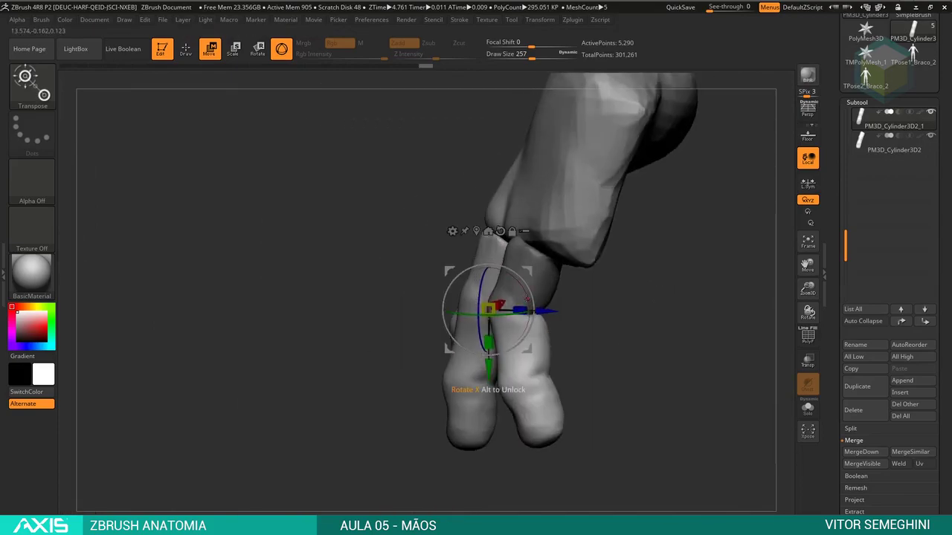
{"action": "mouse_move", "coordinate": [527, 300]}
{"action": "left_mouse_down"}
{"action": "mouse_move", "coordinate": [566, 310]}
{"action": "mouse_move", "coordinate": [552, 350]}
{"action": "left_mouse_up"}
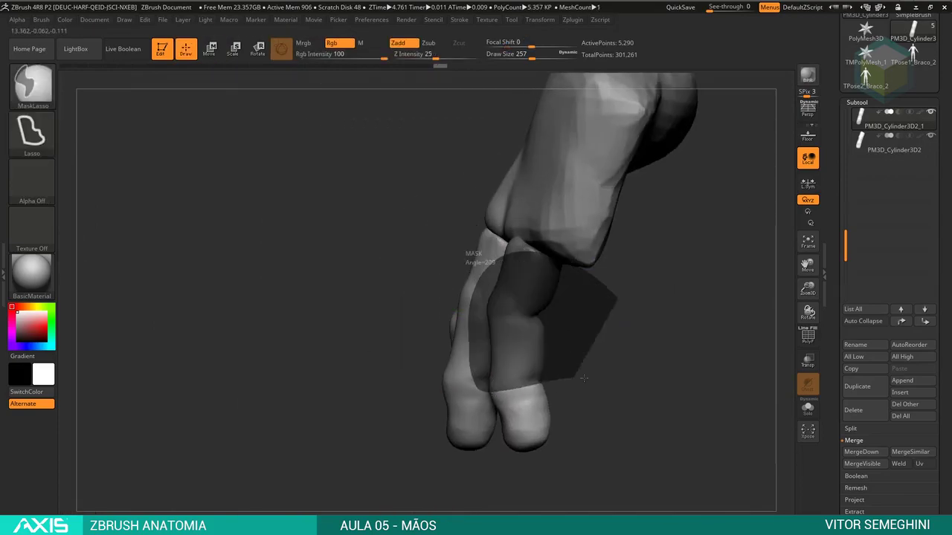
{"action": "left_click_drag", "start_coordinate": [654, 223], "coordinate": [707, 287]}
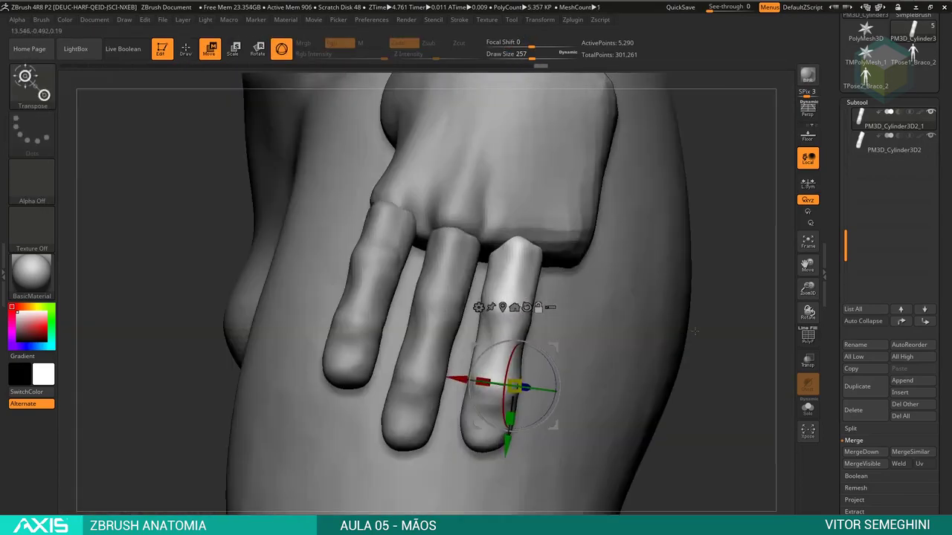
{"action": "key", "text": "q"}
{"action": "mouse_move", "coordinate": [580, 325]}
{"action": "left_mouse_down", "text": "alt"}
{"action": "mouse_move", "coordinate": [618, 323]}
{"action": "mouse_move", "coordinate": [556, 340]}
{"action": "left_mouse_up", "text": "alt"}
{"action": "key", "text": "w"}
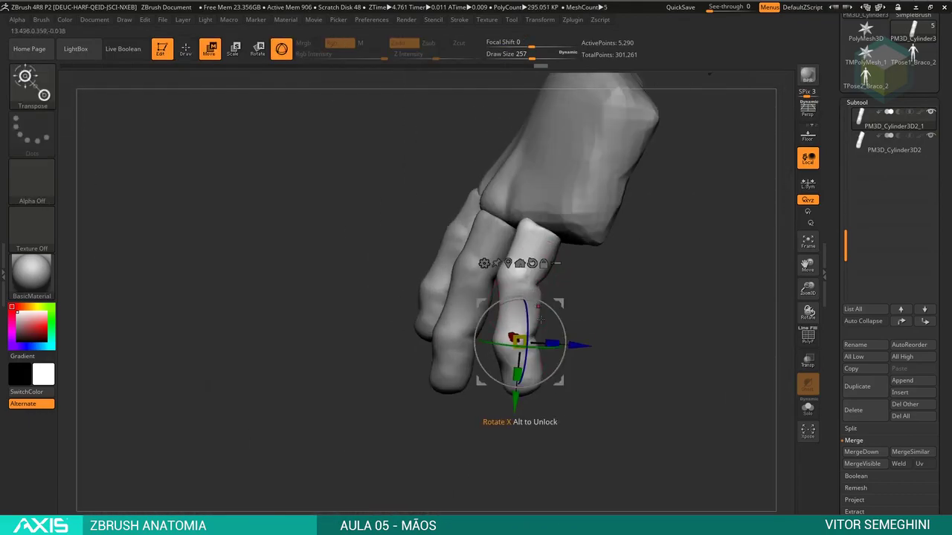
{"action": "left_click_drag", "start_coordinate": [562, 296], "coordinate": [549, 277]}
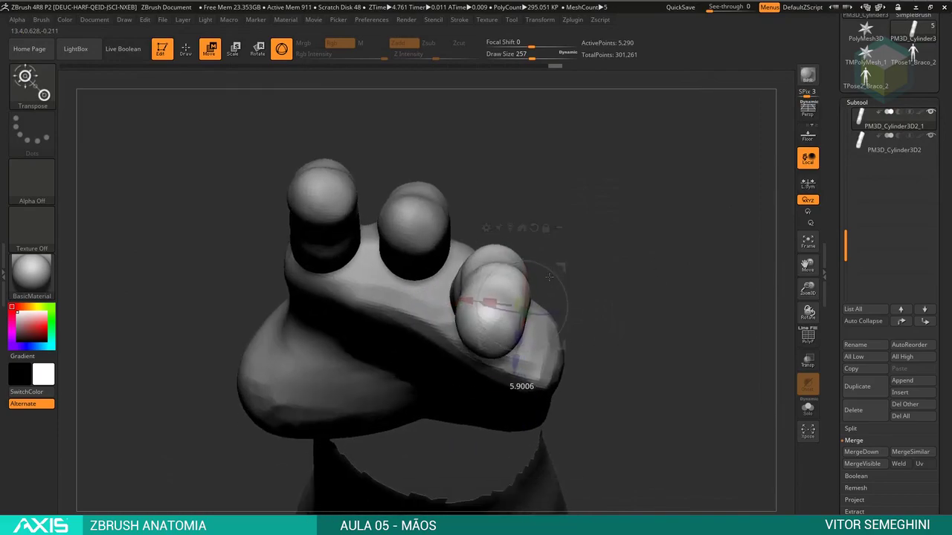
{"action": "left_click_drag", "start_coordinate": [610, 260], "coordinate": [513, 264]}
Build up and Shift-smooth the palm block's surface so it blends with the fingers
{"action": "left_click", "coordinate": [512, 261], "text": "alt"}
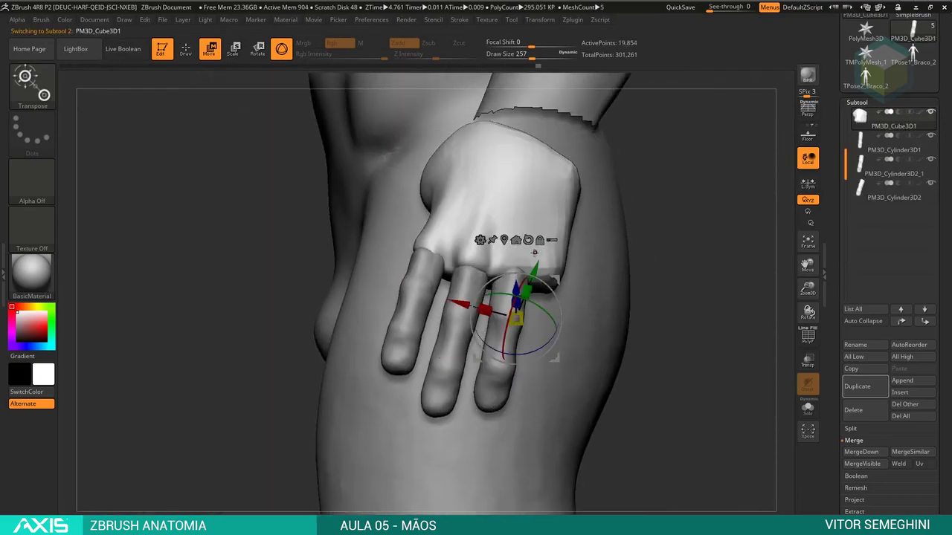
{"action": "key", "text": "q"}
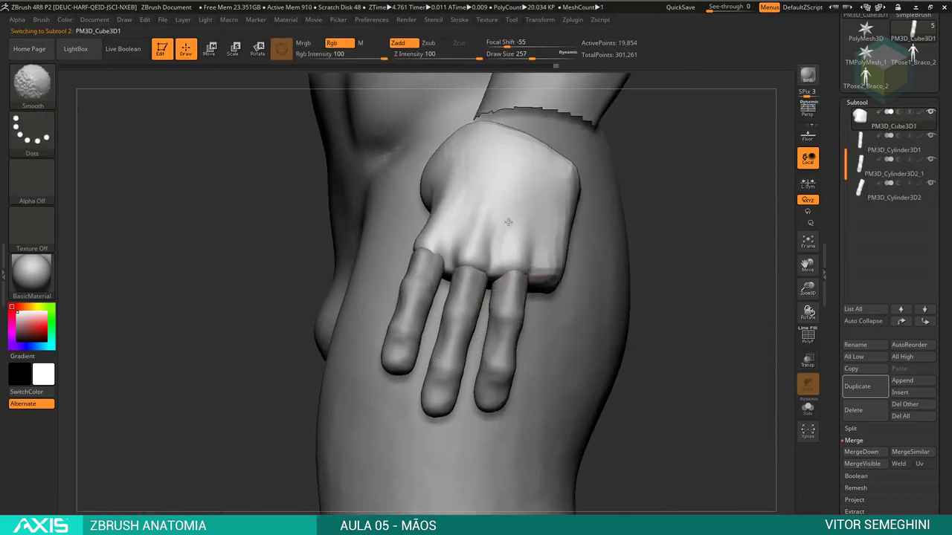
{"action": "key", "text": "shift"}
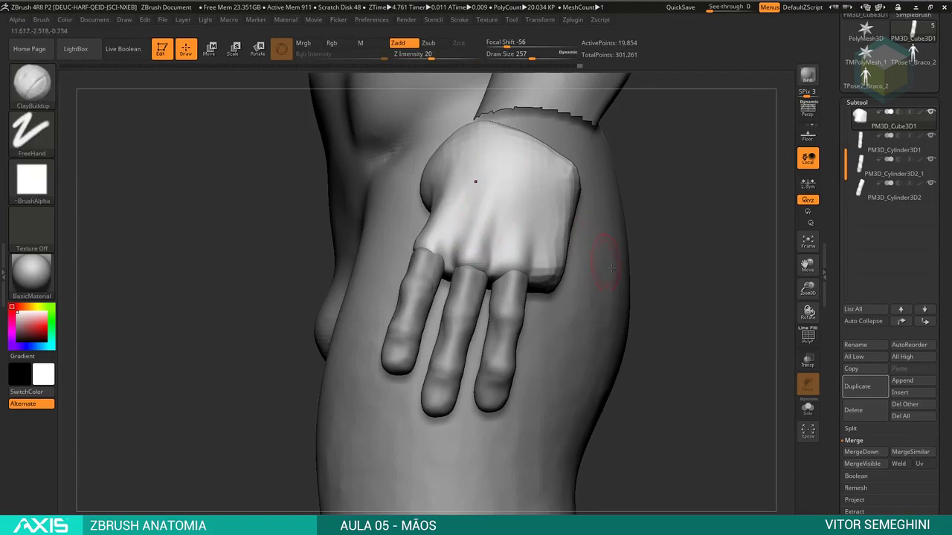
{"action": "mouse_move", "coordinate": [611, 268]}
{"action": "right_mouse_down"}
{"action": "mouse_move", "coordinate": [358, 407]}
{"action": "mouse_move", "coordinate": [580, 205]}
{"action": "mouse_move", "coordinate": [472, 292]}
{"action": "right_mouse_up"}
{"action": "key", "text": "shift"}
{"action": "key", "text": "shift"}
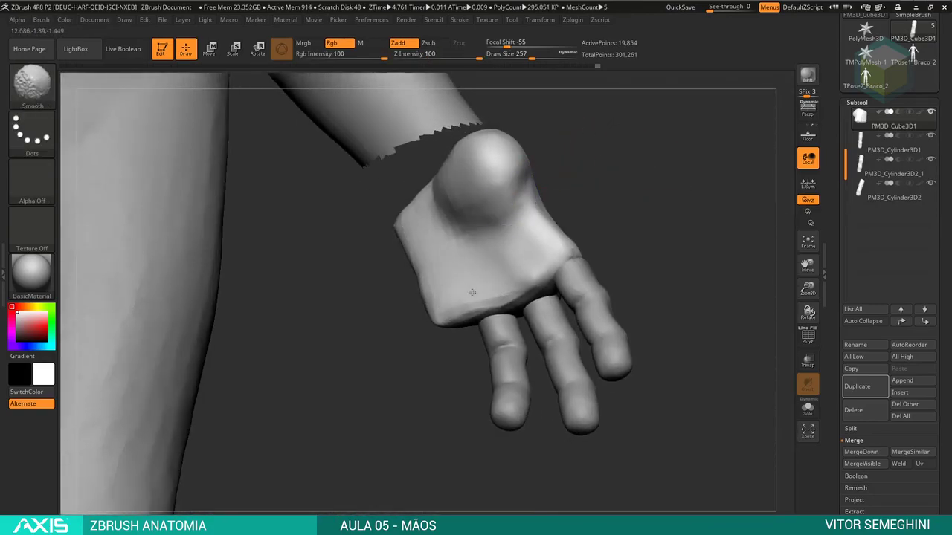
{"action": "mouse_move", "coordinate": [468, 138]}
{"action": "right_mouse_down"}
{"action": "mouse_move", "coordinate": [630, 214]}
{"action": "mouse_move", "coordinate": [542, 160]}
{"action": "right_mouse_up"}
{"action": "mouse_move", "coordinate": [559, 213]}
{"action": "right_mouse_down"}
{"action": "mouse_move", "coordinate": [755, 193]}
{"action": "mouse_move", "coordinate": [674, 210]}
{"action": "mouse_move", "coordinate": [563, 270]}
{"action": "right_mouse_up"}
{"action": "left_click", "coordinate": [563, 270], "text": "alt"}
{"action": "right_click_drag", "start_coordinate": [711, 240], "coordinate": [780, 252]}
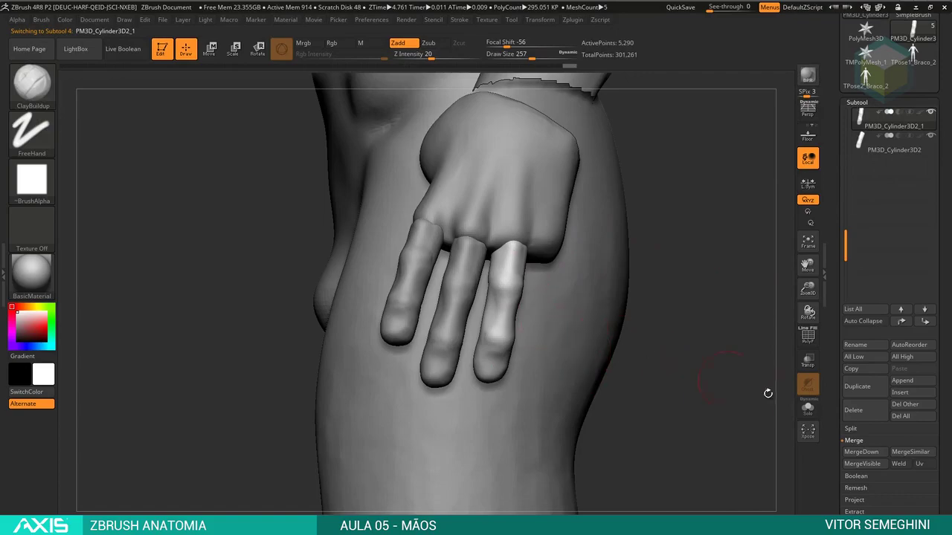
Copy the ring finger, move the copy to the outer edge, and shrink it slightly
{"action": "key", "text": "w"}
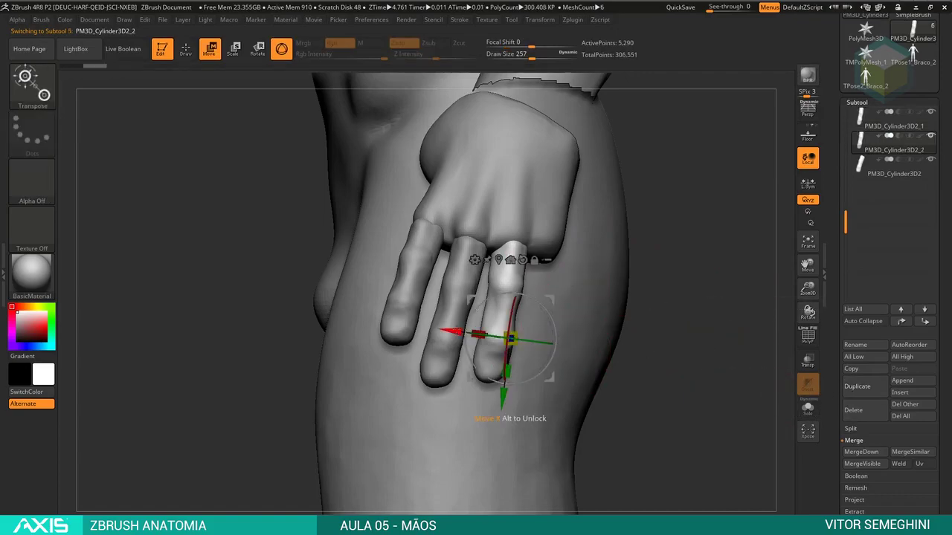
{"action": "left_click_drag", "start_coordinate": [491, 329], "coordinate": [541, 339]}
{"action": "right_click_drag", "start_coordinate": [490, 343], "coordinate": [548, 343]}
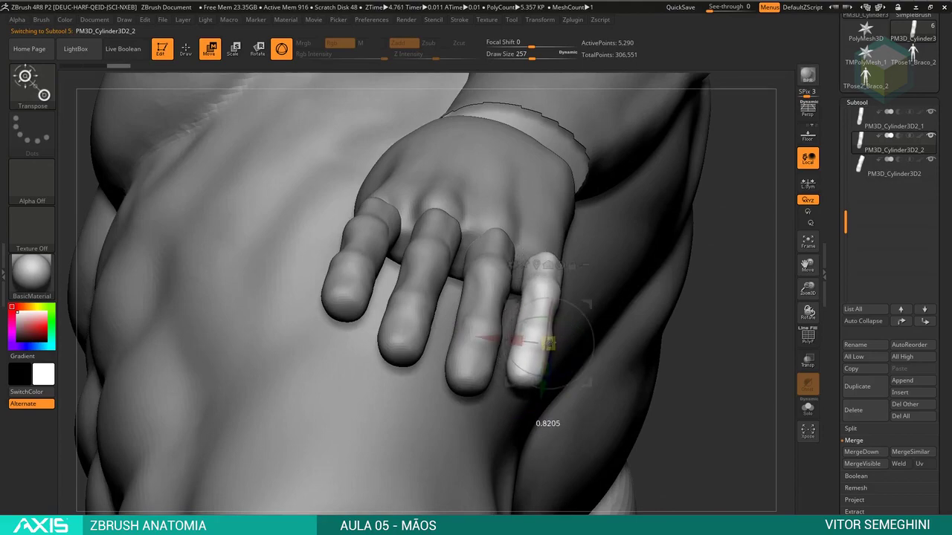
{"action": "right_click_drag", "start_coordinate": [548, 343], "coordinate": [701, 384]}
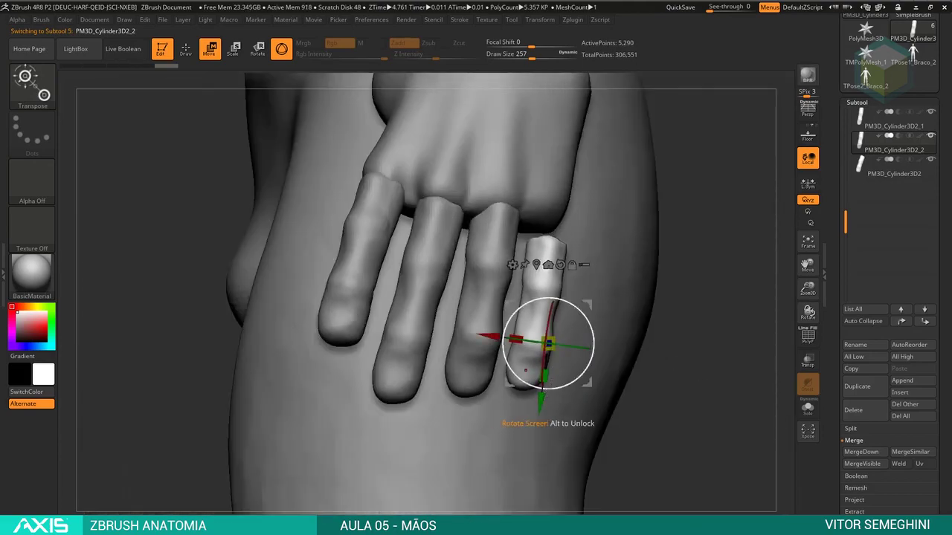
{"action": "right_click_drag", "start_coordinate": [702, 313], "coordinate": [565, 359]}
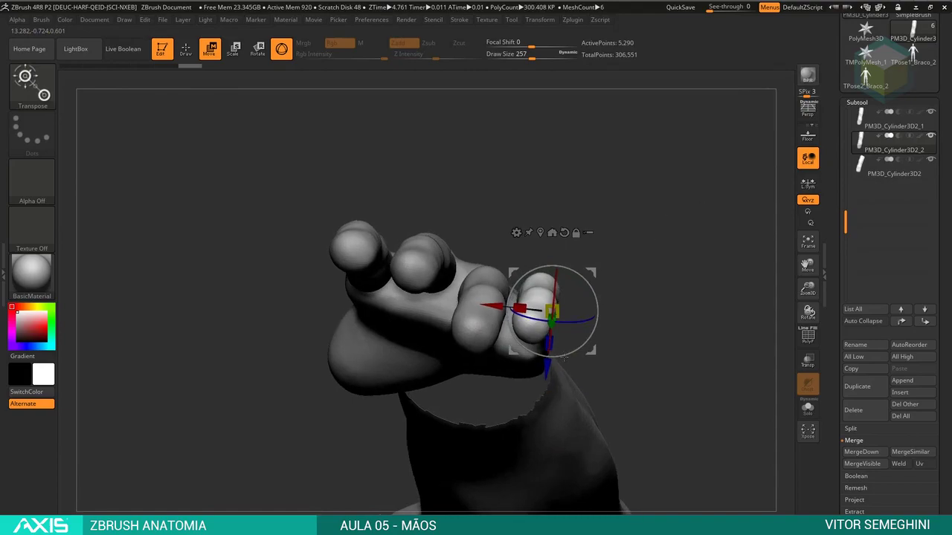
{"action": "left_click_drag", "start_coordinate": [545, 370], "coordinate": [584, 332]}
{"action": "mouse_move", "coordinate": [587, 322]}
{"action": "right_mouse_down"}
{"action": "mouse_move", "coordinate": [550, 325]}
{"action": "mouse_move", "coordinate": [679, 305]}
{"action": "mouse_move", "coordinate": [720, 327]}
{"action": "mouse_move", "coordinate": [592, 362]}
{"action": "right_mouse_up"}
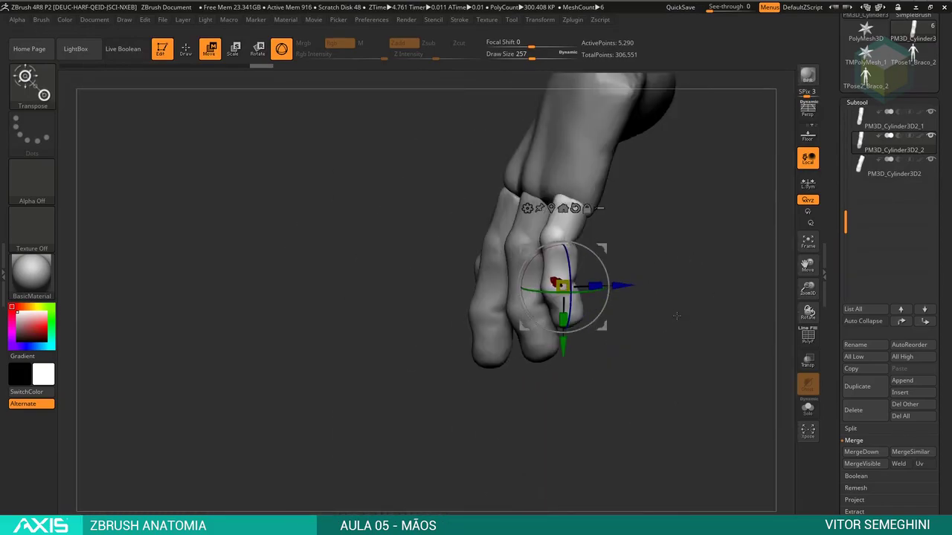
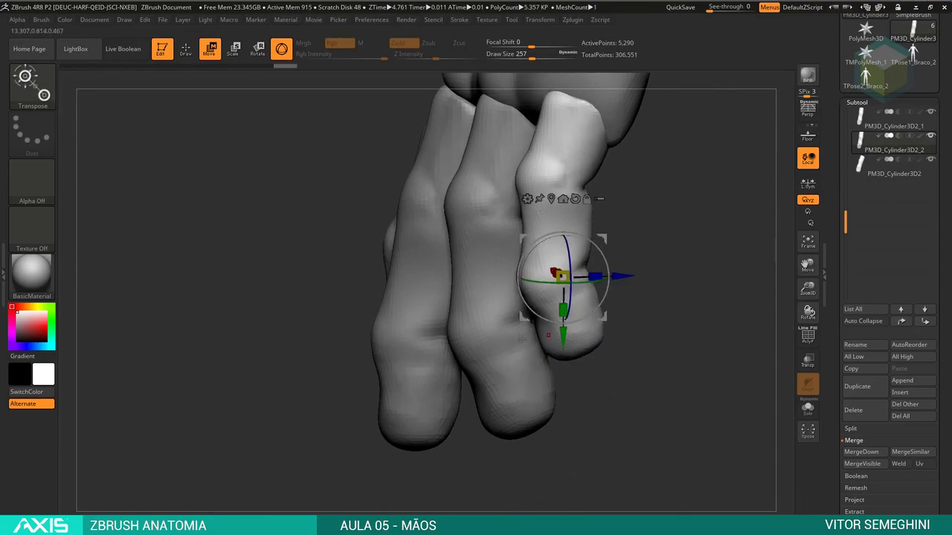
Nudge the small finger cylinder into alignment beneath the cube palm, then return to Draw mode
{"action": "left_click_drag", "start_coordinate": [564, 341], "coordinate": [561, 325]}
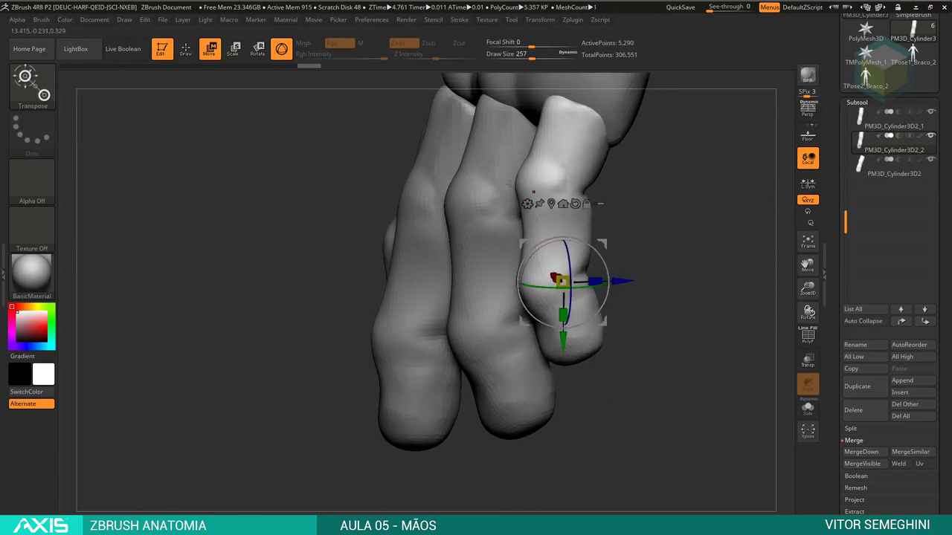
{"action": "mouse_move", "coordinate": [651, 246]}
{"action": "right_mouse_down"}
{"action": "mouse_move", "coordinate": [679, 276]}
{"action": "mouse_move", "coordinate": [668, 258]}
{"action": "mouse_move", "coordinate": [658, 265]}
{"action": "mouse_move", "coordinate": [674, 249]}
{"action": "mouse_move", "coordinate": [643, 284]}
{"action": "mouse_move", "coordinate": [665, 300]}
{"action": "mouse_move", "coordinate": [586, 274]}
{"action": "mouse_move", "coordinate": [629, 335]}
{"action": "mouse_move", "coordinate": [663, 314]}
{"action": "mouse_move", "coordinate": [548, 215]}
{"action": "right_mouse_up"}
{"action": "key", "text": "q"}
Make PM3D_Cube3D1 the active subtool and smooth the knuckle dent on the hand's side
{"action": "left_click", "coordinate": [549, 255], "text": "alt"}
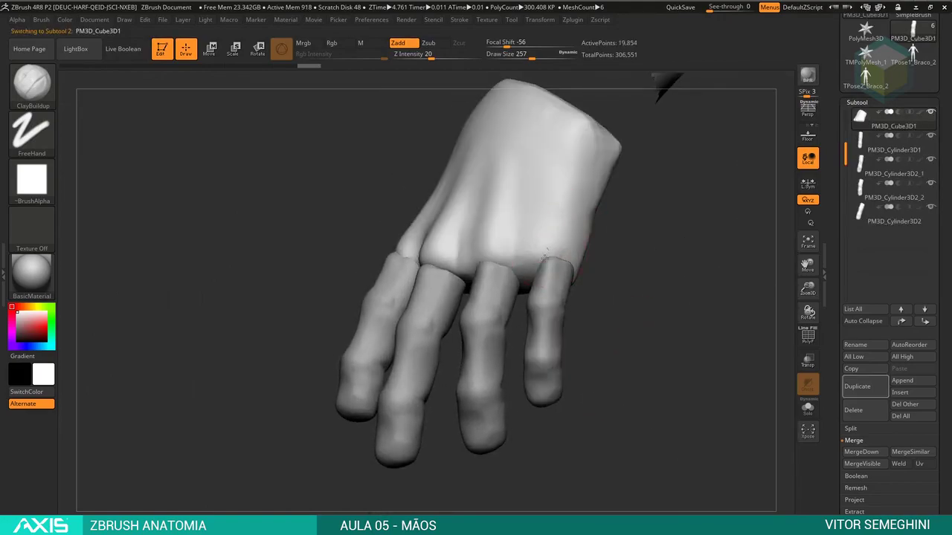
{"action": "left_click_drag", "start_coordinate": [553, 213], "coordinate": [612, 261], "text": "shift"}
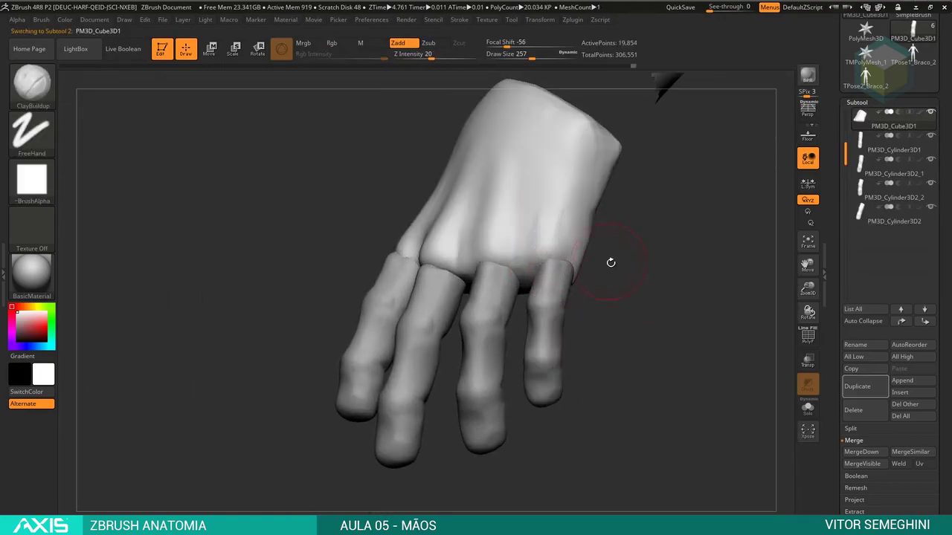
{"action": "right_click_drag", "start_coordinate": [612, 261], "coordinate": [516, 238]}
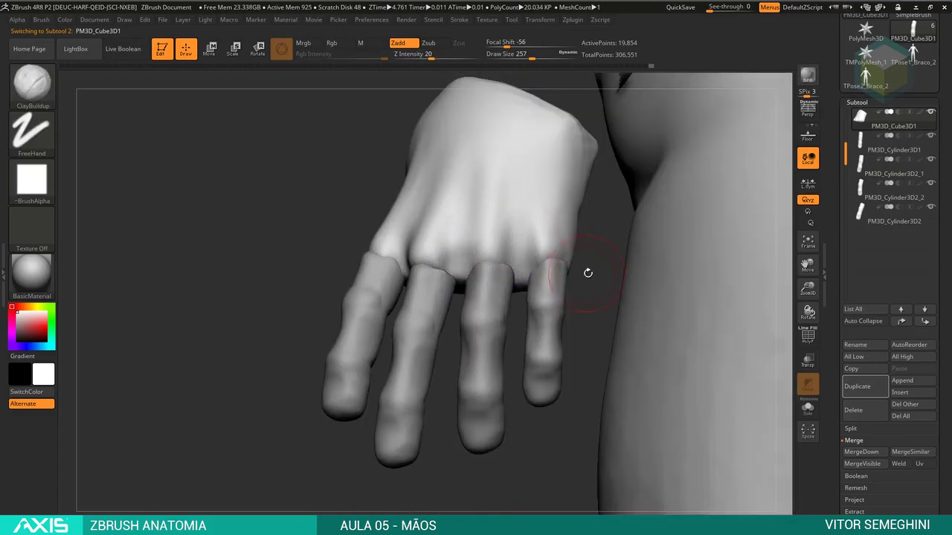
{"action": "mouse_move", "coordinate": [589, 272]}
{"action": "right_mouse_down"}
{"action": "mouse_move", "coordinate": [593, 227]}
{"action": "mouse_move", "coordinate": [613, 320]}
{"action": "mouse_move", "coordinate": [599, 276]}
{"action": "mouse_move", "coordinate": [708, 234]}
{"action": "right_mouse_up"}
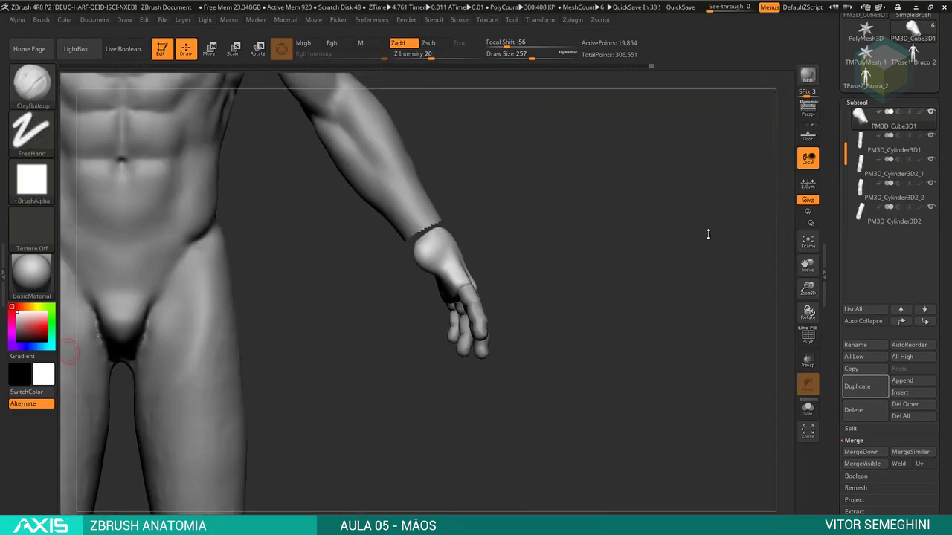
{"action": "mouse_move", "coordinate": [607, 264]}
{"action": "right_mouse_down"}
{"action": "mouse_move", "coordinate": [648, 323]}
{"action": "mouse_move", "coordinate": [640, 327]}
{"action": "mouse_move", "coordinate": [661, 332]}
{"action": "right_mouse_up"}
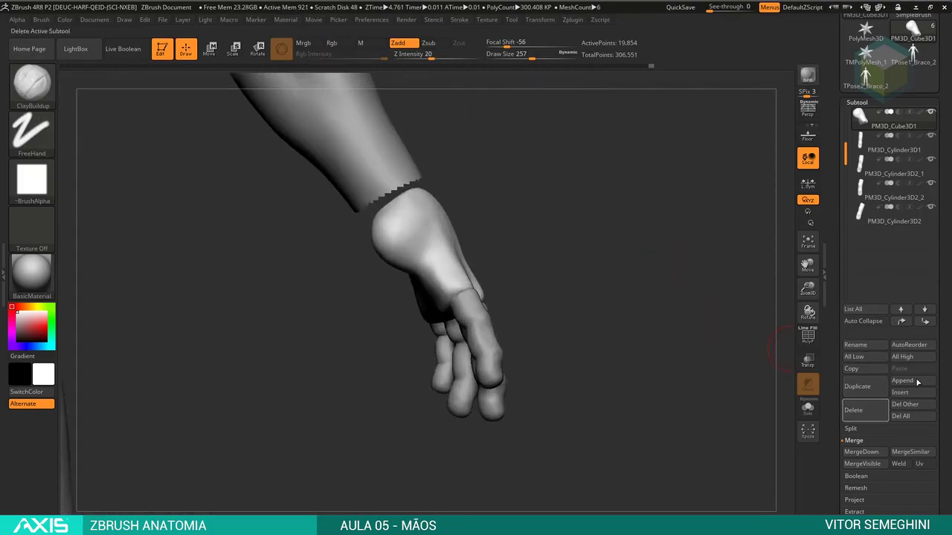
{"action": "left_click_drag", "start_coordinate": [939, 369], "coordinate": [939, 278]}
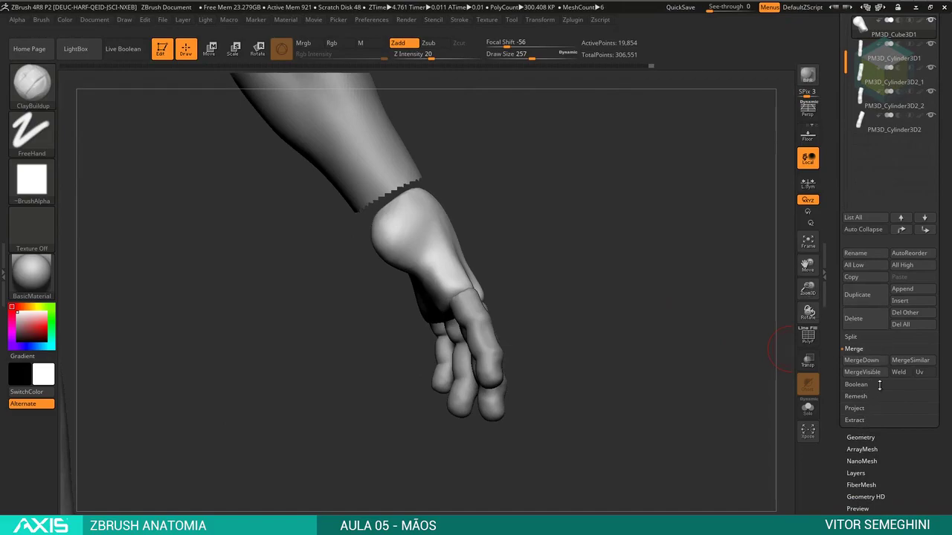
Insert a Cylinder3D subtool and move it next to the right hand
{"action": "left_click", "coordinate": [908, 302]}
{"action": "left_click", "coordinate": [906, 302]}
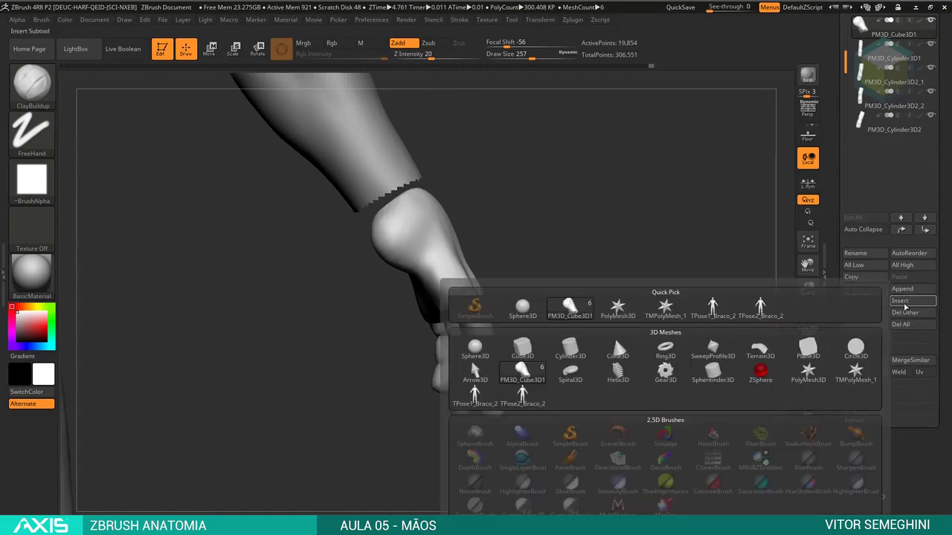
{"action": "left_click", "coordinate": [576, 354]}
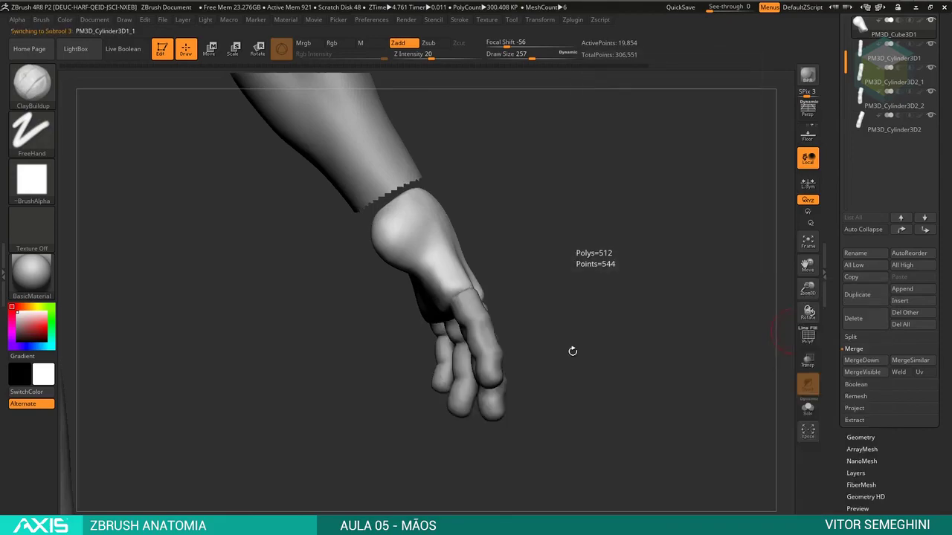
{"action": "right_click_drag", "start_coordinate": [600, 345], "coordinate": [512, 221], "text": "ctrl"}
{"action": "key", "text": "w"}
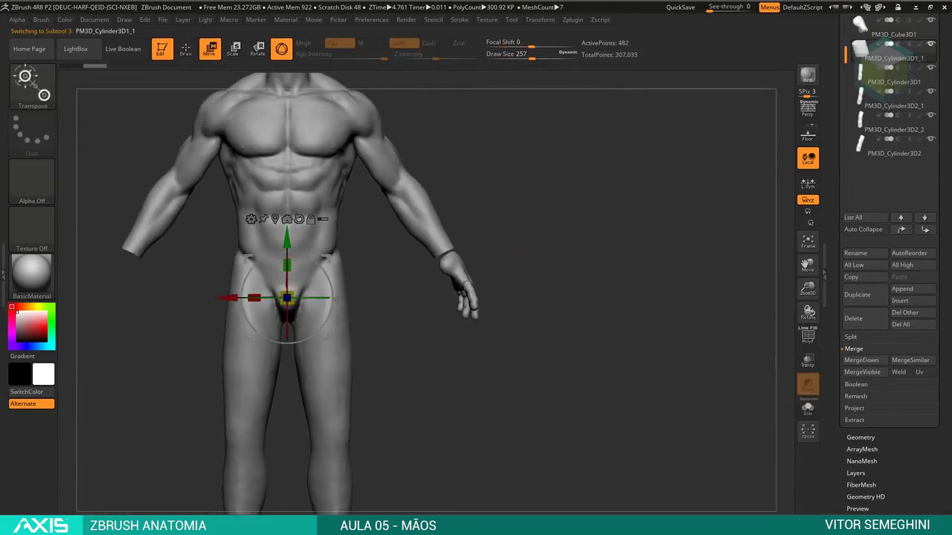
{"action": "mouse_move", "coordinate": [235, 301]}
{"action": "left_mouse_down"}
{"action": "mouse_move", "coordinate": [363, 328]}
{"action": "mouse_move", "coordinate": [621, 322]}
{"action": "mouse_move", "coordinate": [552, 307]}
{"action": "left_mouse_up"}
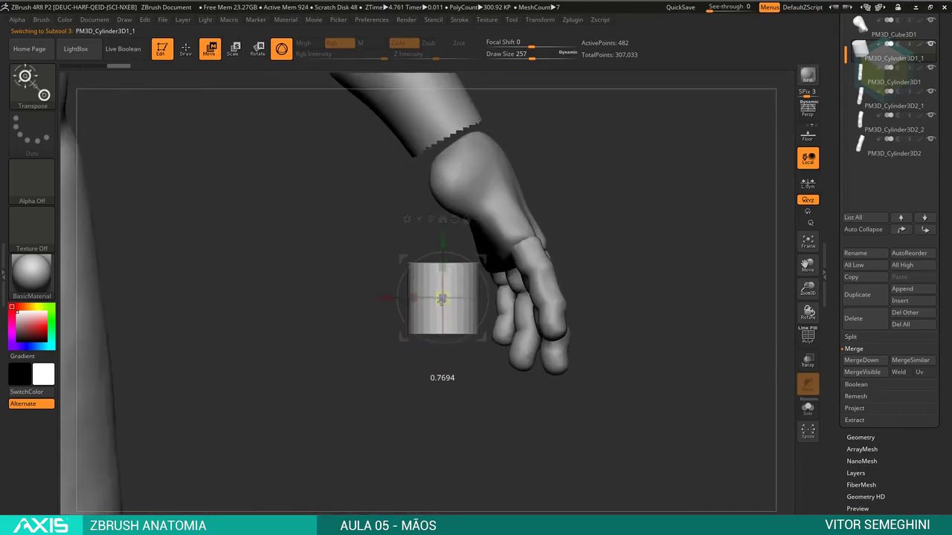
Enlarge, tilt and rotate the cylinder into line on the thumb side of the wrist
{"action": "left_click_drag", "start_coordinate": [460, 292], "coordinate": [469, 268]}
{"action": "left_click_drag", "start_coordinate": [609, 282], "coordinate": [554, 242]}
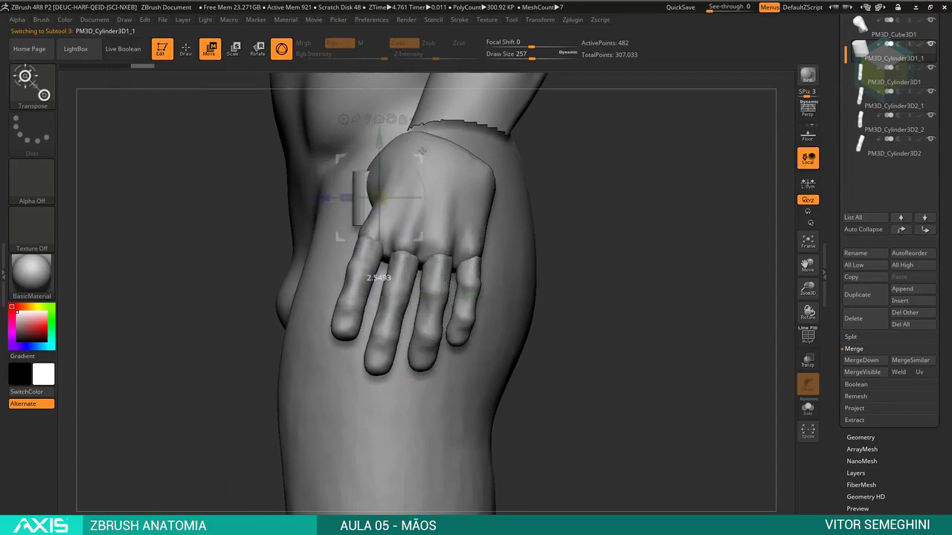
{"action": "mouse_move", "coordinate": [421, 151]}
{"action": "left_mouse_down"}
{"action": "mouse_move", "coordinate": [376, 191]}
{"action": "mouse_move", "coordinate": [374, 148]}
{"action": "left_mouse_up"}
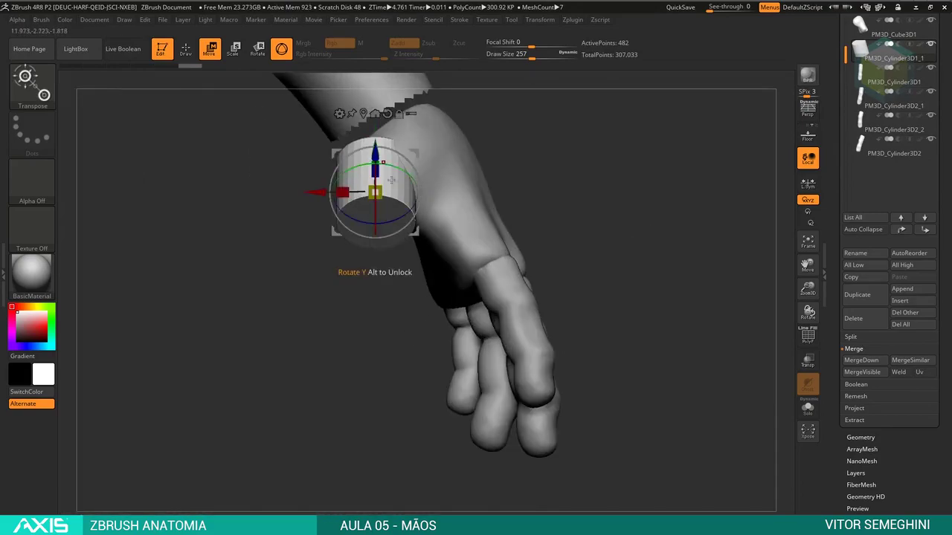
{"action": "left_click_drag", "start_coordinate": [400, 212], "coordinate": [387, 171]}
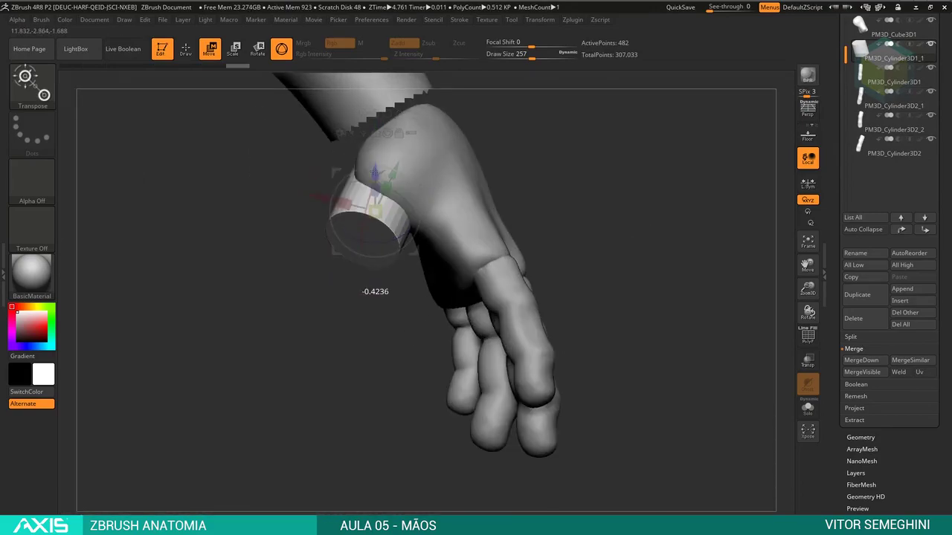
{"action": "mouse_move", "coordinate": [536, 179]}
{"action": "left_mouse_down"}
{"action": "mouse_move", "coordinate": [521, 157]}
{"action": "mouse_move", "coordinate": [565, 223]}
{"action": "left_mouse_up"}
{"action": "left_click_drag", "start_coordinate": [401, 238], "coordinate": [349, 223]}
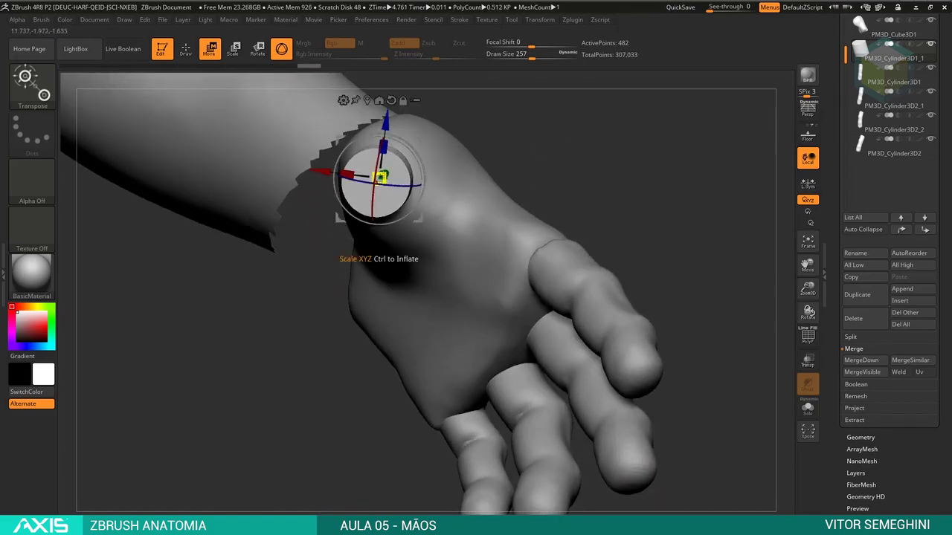
{"action": "mouse_move", "coordinate": [566, 245]}
{"action": "left_mouse_down"}
{"action": "mouse_move", "coordinate": [523, 210]}
{"action": "mouse_move", "coordinate": [461, 245]}
{"action": "mouse_move", "coordinate": [416, 223]}
{"action": "left_mouse_up"}
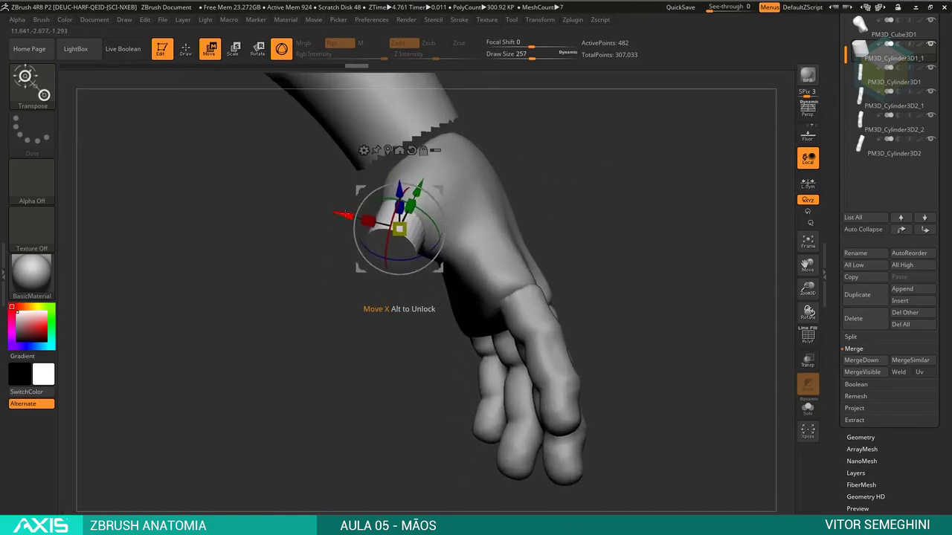
{"action": "mouse_move", "coordinate": [546, 197]}
{"action": "left_mouse_down"}
{"action": "mouse_move", "coordinate": [441, 222]}
{"action": "mouse_move", "coordinate": [521, 260]}
{"action": "mouse_move", "coordinate": [404, 343]}
{"action": "left_mouse_up"}
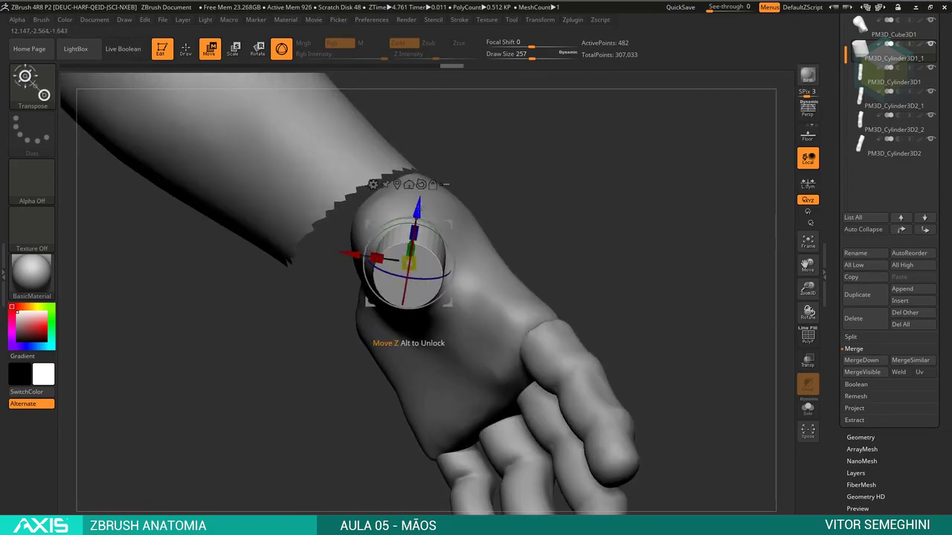
{"action": "mouse_move", "coordinate": [520, 246]}
{"action": "left_mouse_down"}
{"action": "mouse_move", "coordinate": [573, 276]}
{"action": "mouse_move", "coordinate": [575, 216]}
{"action": "left_mouse_up"}
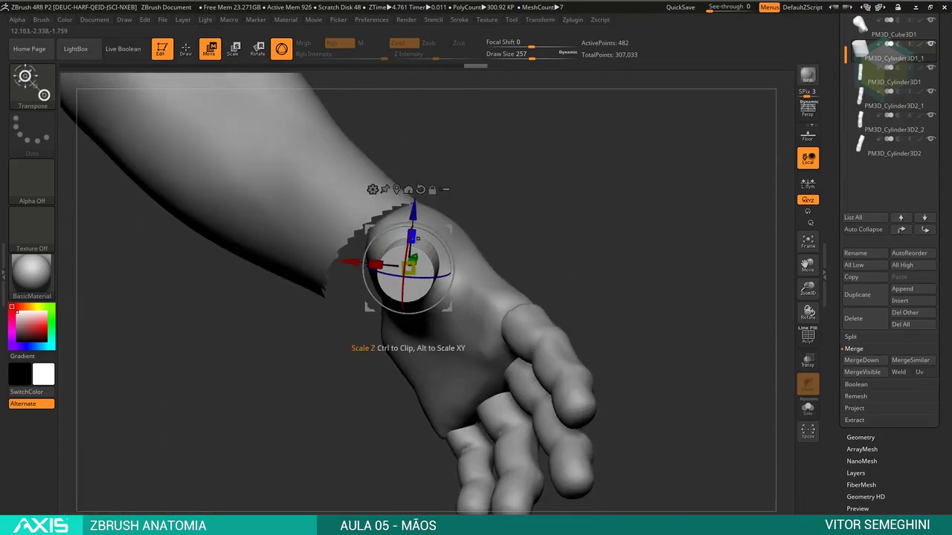
{"action": "left_click_drag", "start_coordinate": [516, 242], "coordinate": [556, 255]}
Duplicate the thumb cylinder, pull the copy out beyond the first, and select it for rotating
{"action": "left_click", "coordinate": [856, 306]}
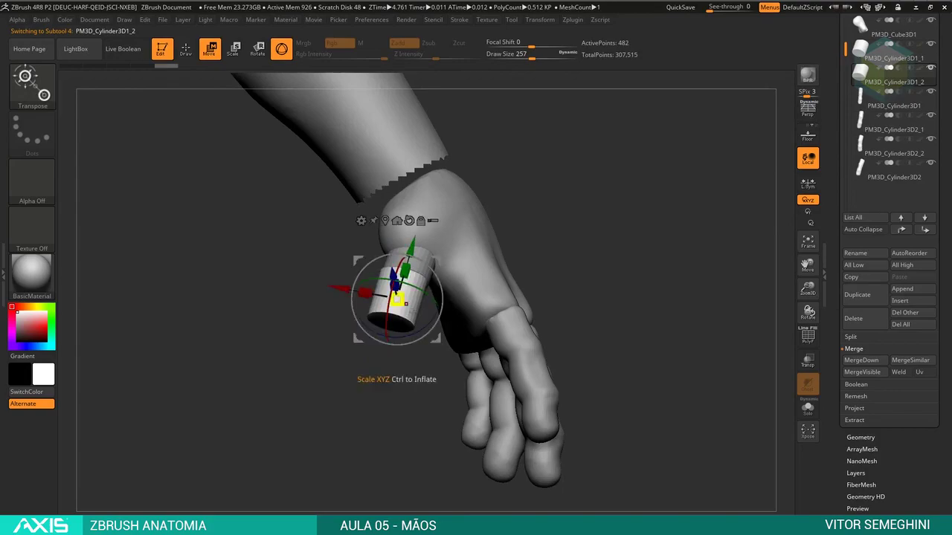
{"action": "mouse_move", "coordinate": [398, 281]}
{"action": "left_mouse_down"}
{"action": "mouse_move", "coordinate": [572, 272]}
{"action": "mouse_move", "coordinate": [393, 259]}
{"action": "left_mouse_up"}
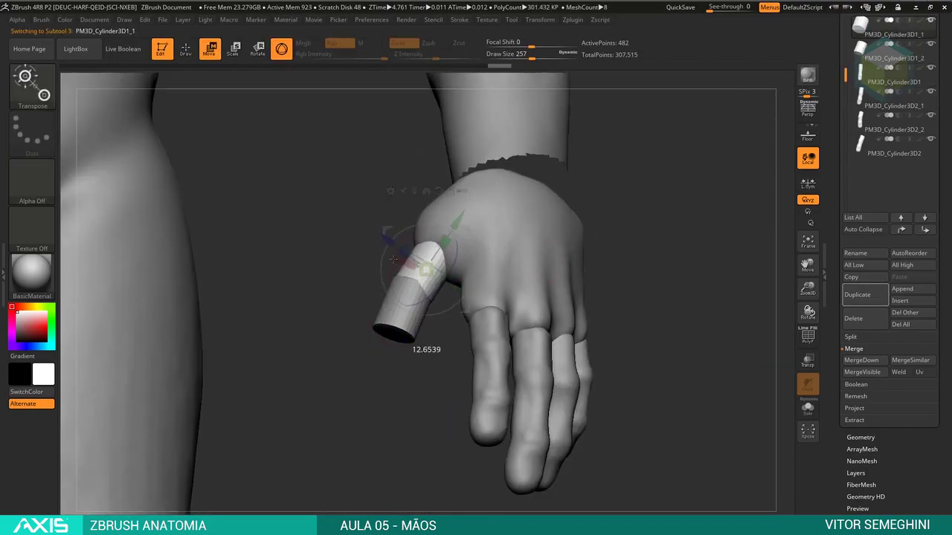
{"action": "left_click_drag", "start_coordinate": [405, 331], "coordinate": [402, 310], "text": "ctrl"}
{"action": "left_click_drag", "start_coordinate": [355, 282], "coordinate": [424, 283]}
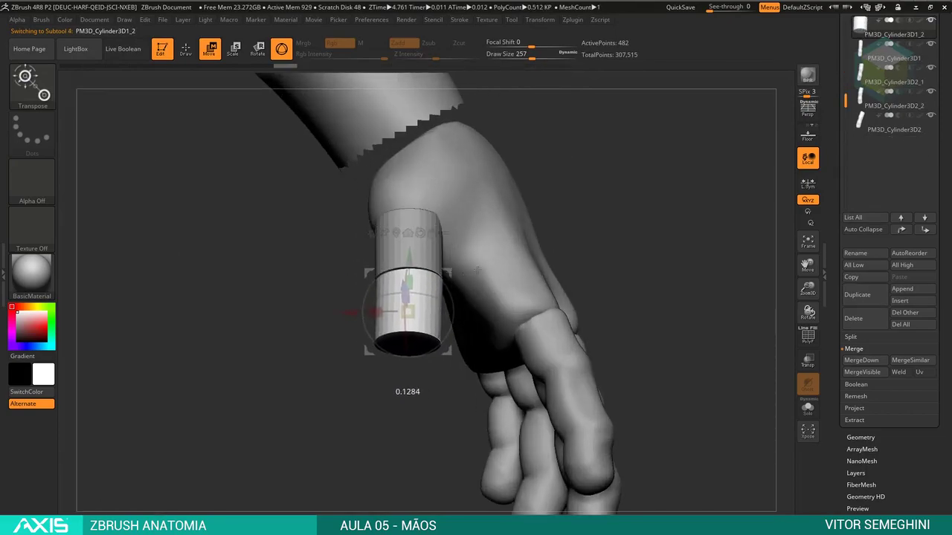
{"action": "left_click_drag", "start_coordinate": [478, 270], "coordinate": [446, 283]}
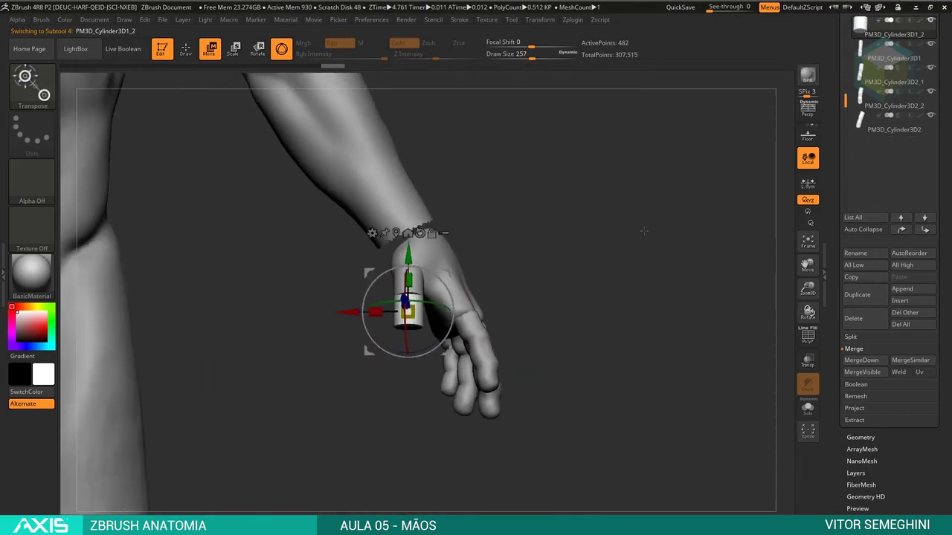
{"action": "left_click_drag", "start_coordinate": [496, 250], "coordinate": [605, 280]}
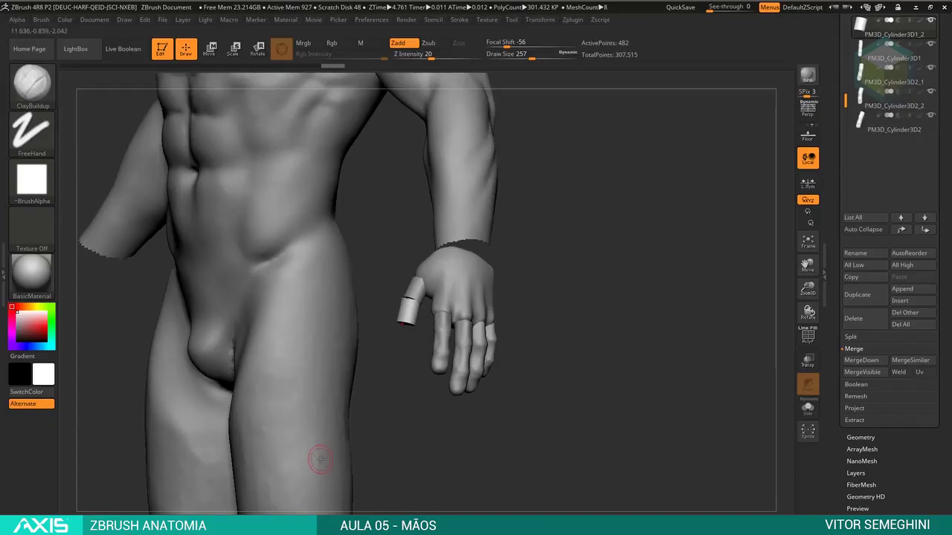
{"action": "mouse_move", "coordinate": [650, 308]}
{"action": "left_mouse_down"}
{"action": "mouse_move", "coordinate": [637, 282]}
{"action": "mouse_move", "coordinate": [614, 300]}
{"action": "left_mouse_up"}
{"action": "left_click_drag", "start_coordinate": [560, 230], "coordinate": [518, 249]}
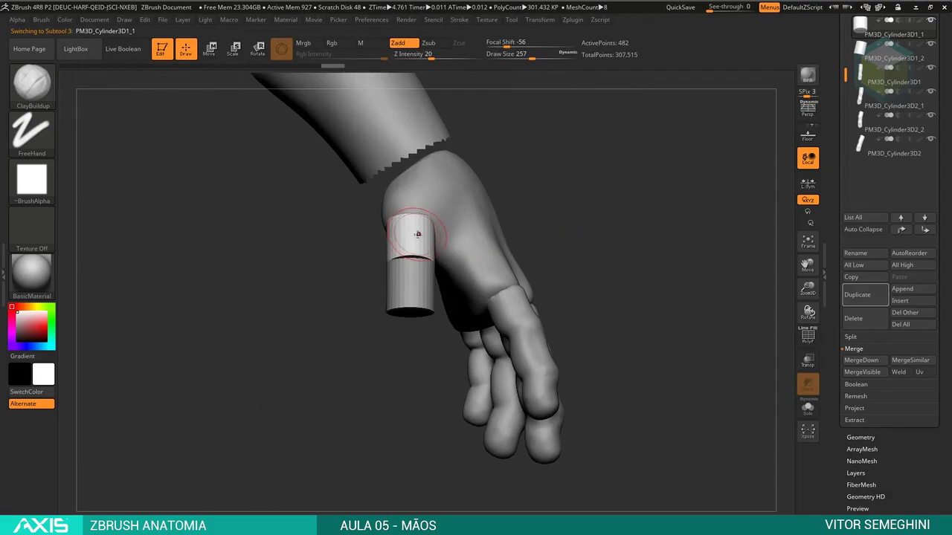
{"action": "key", "text": "r"}
{"action": "key", "text": "alt+Down"}
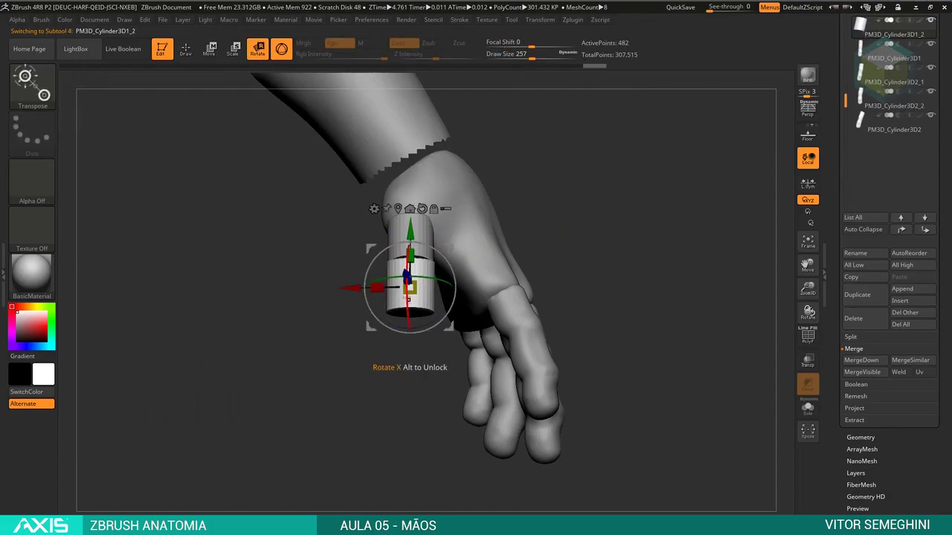
{"action": "mouse_move", "coordinate": [558, 246]}
{"action": "left_mouse_down"}
{"action": "mouse_move", "coordinate": [604, 223]}
{"action": "mouse_move", "coordinate": [603, 285]}
{"action": "mouse_move", "coordinate": [583, 220]}
{"action": "left_mouse_up"}
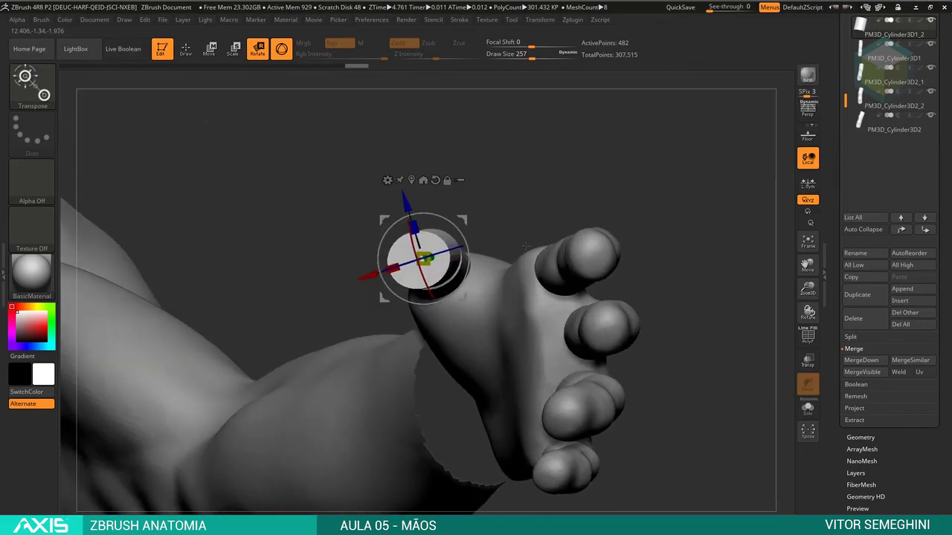
Select the outer thumb cylinder and slide it down beneath the first along the thumb
{"action": "key", "text": "q"}
{"action": "left_click_drag", "start_coordinate": [522, 240], "coordinate": [479, 269]}
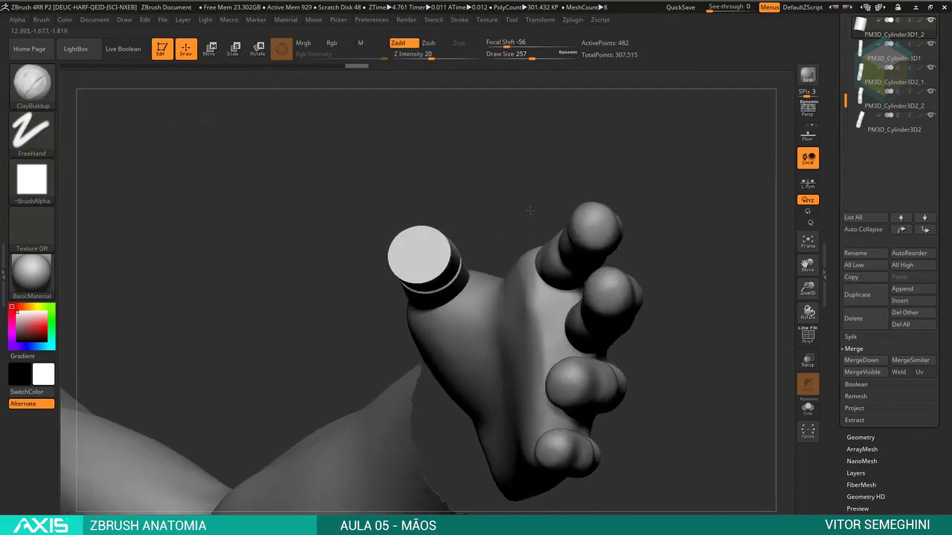
{"action": "left_click", "coordinate": [459, 288], "text": "alt"}
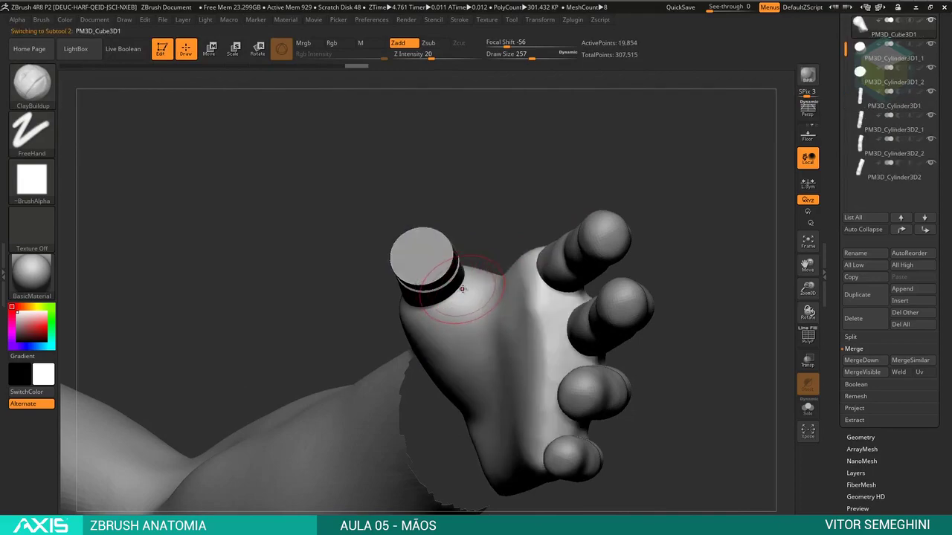
{"action": "left_click", "coordinate": [455, 285], "text": "alt"}
{"action": "key", "text": "w"}
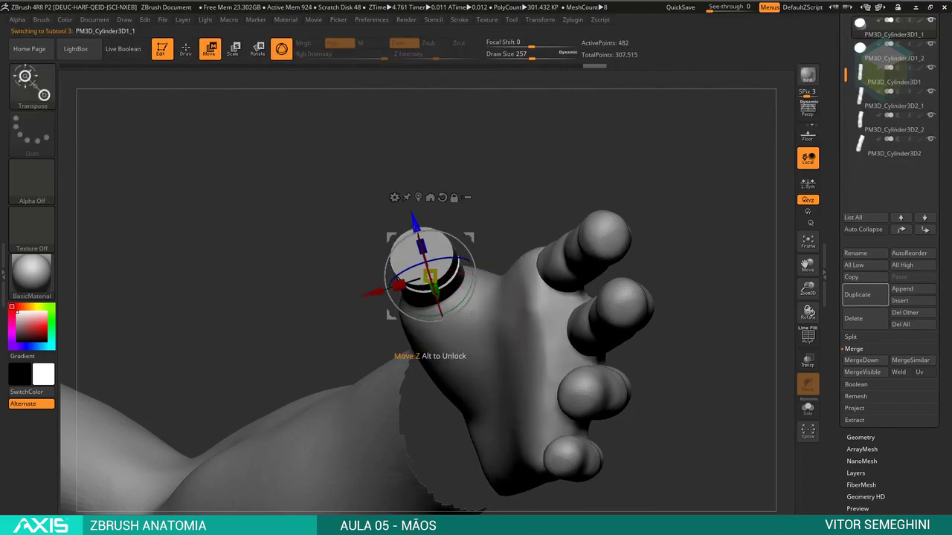
{"action": "mouse_move", "coordinate": [506, 215]}
{"action": "left_mouse_down"}
{"action": "mouse_move", "coordinate": [582, 265]}
{"action": "mouse_move", "coordinate": [501, 228]}
{"action": "mouse_move", "coordinate": [544, 290]}
{"action": "mouse_move", "coordinate": [520, 312]}
{"action": "left_mouse_up"}
{"action": "left_click_drag", "start_coordinate": [425, 330], "coordinate": [428, 386], "text": "ctrl"}
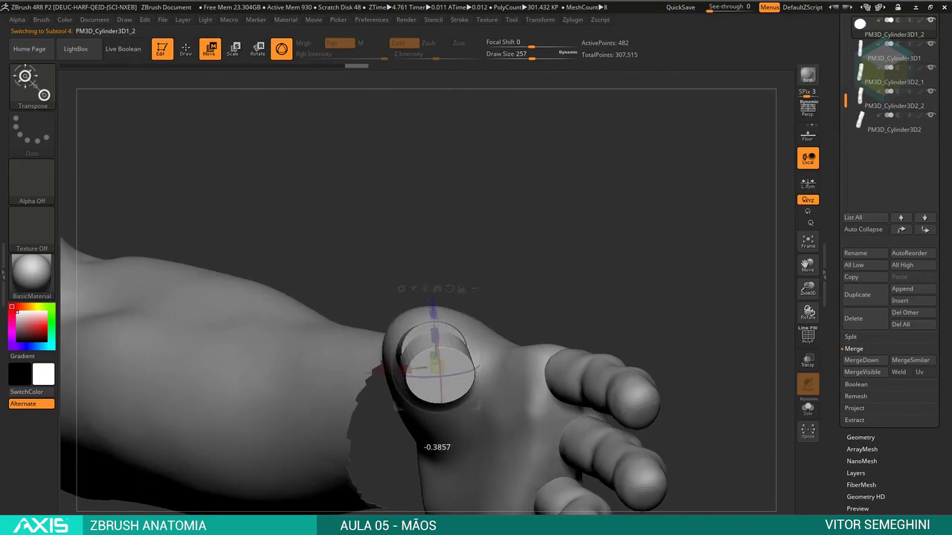
{"action": "left_click_drag", "start_coordinate": [521, 313], "coordinate": [533, 298]}
Flatten and smooth the back of the hand near the wrist with an enlarged Flatten brush
{"action": "key", "text": "q"}
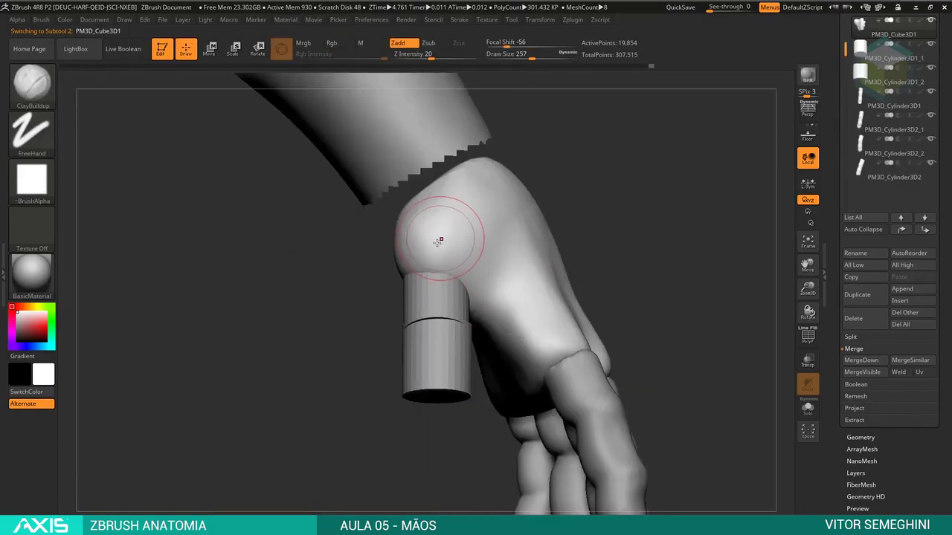
{"action": "key", "text": "b"}
{"action": "key", "text": "f"}
{"action": "key", "text": "l"}
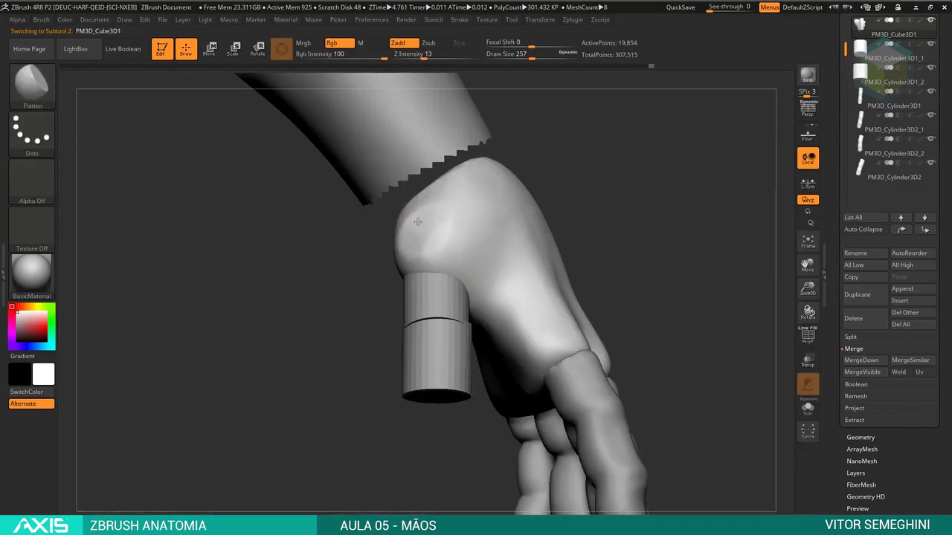
{"action": "right_click", "coordinate": [418, 222]}
{"action": "right_click_drag", "start_coordinate": [418, 221], "coordinate": [397, 240]}
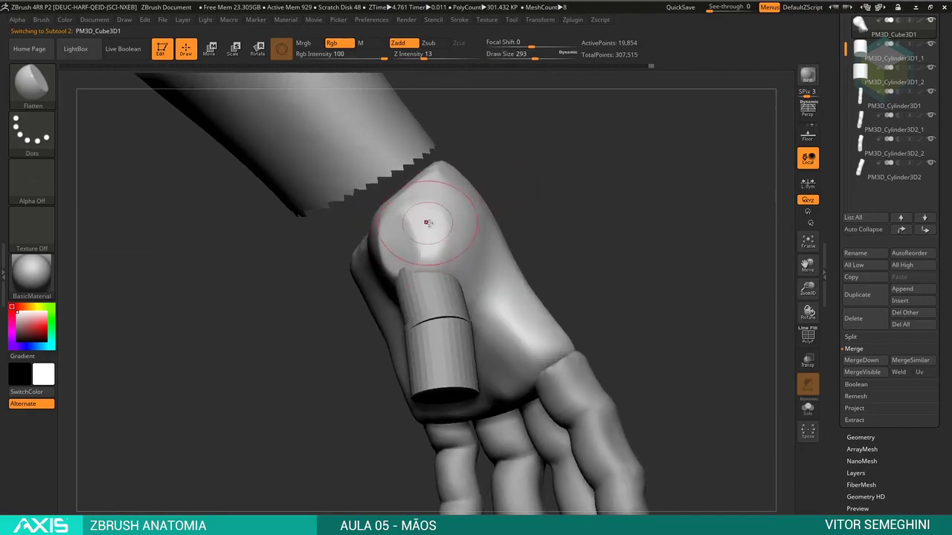
{"action": "right_click_drag", "start_coordinate": [438, 222], "coordinate": [507, 207]}
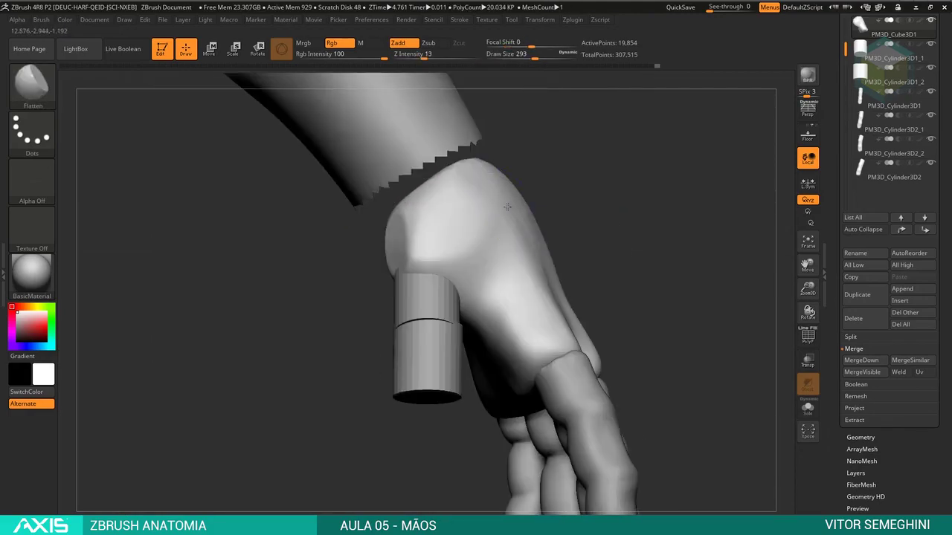
{"action": "right_click_drag", "start_coordinate": [568, 209], "coordinate": [462, 211]}
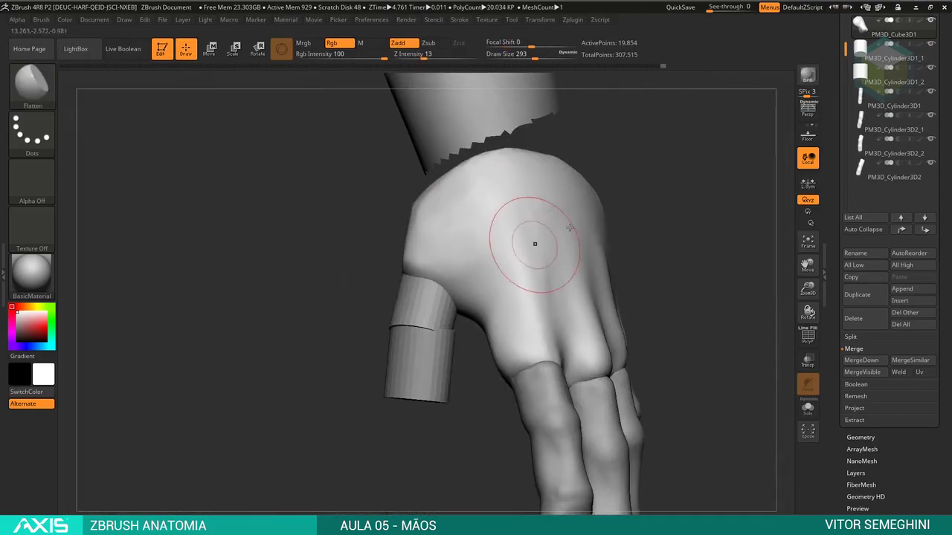
{"action": "right_click_drag", "start_coordinate": [535, 244], "coordinate": [457, 268]}
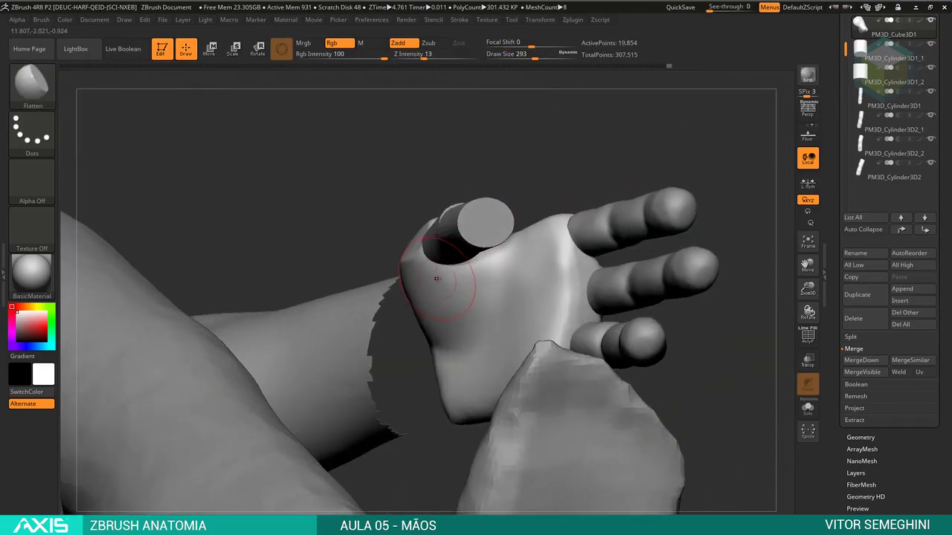
{"action": "right_click_drag", "start_coordinate": [435, 281], "coordinate": [440, 270]}
Switch to a larger Move brush and orbit around the arm and hand
{"action": "key", "text": "b"}
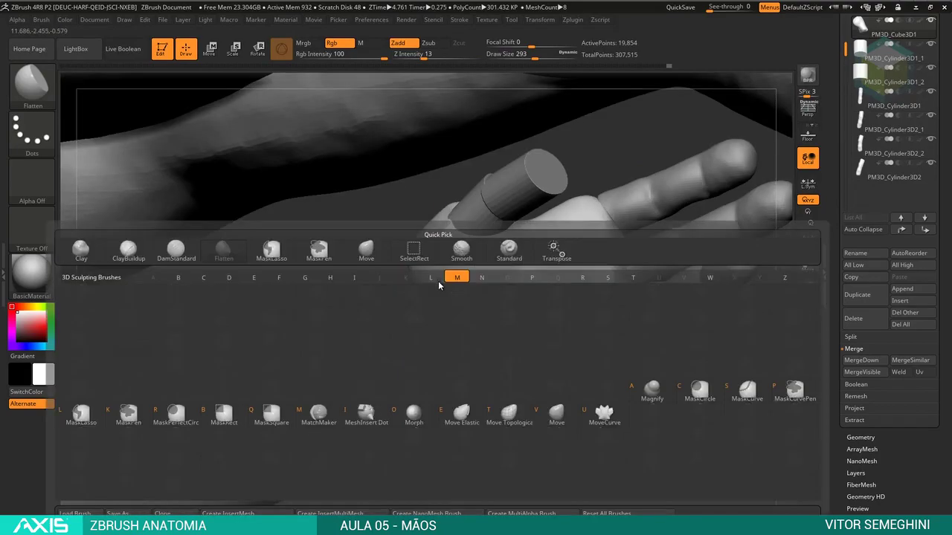
{"action": "key", "text": "m"}
{"action": "key", "text": "v"}
{"action": "right_click", "coordinate": [437, 284]}
{"action": "left_click_drag", "start_coordinate": [445, 283], "coordinate": [452, 283]}
{"action": "mouse_move", "coordinate": [589, 156]}
{"action": "right_mouse_down"}
{"action": "mouse_move", "coordinate": [359, 239]}
{"action": "mouse_move", "coordinate": [385, 260]}
{"action": "mouse_move", "coordinate": [466, 224]}
{"action": "right_mouse_up"}
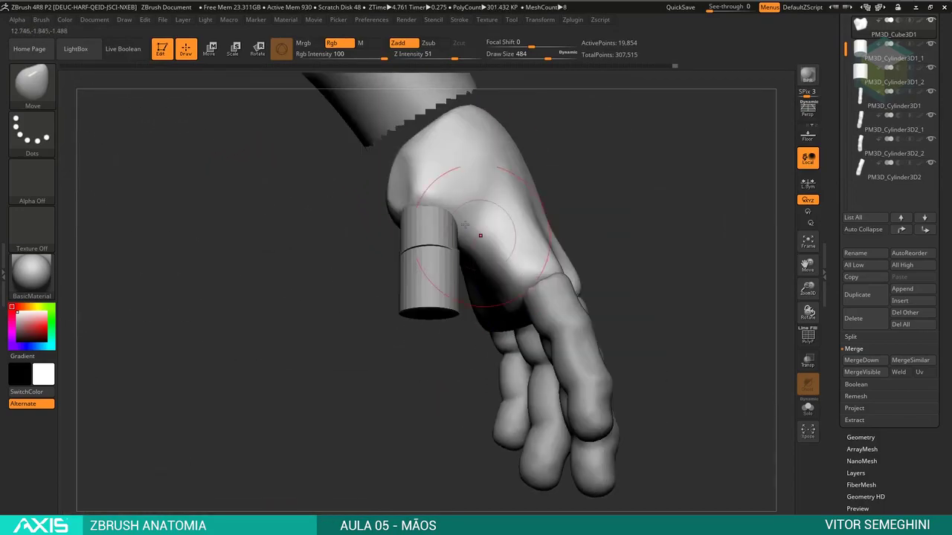
{"action": "mouse_move", "coordinate": [387, 203]}
{"action": "right_mouse_down"}
{"action": "mouse_move", "coordinate": [553, 276]}
{"action": "mouse_move", "coordinate": [515, 279]}
{"action": "mouse_move", "coordinate": [370, 252]}
{"action": "mouse_move", "coordinate": [544, 317]}
{"action": "mouse_move", "coordinate": [574, 238]}
{"action": "mouse_move", "coordinate": [384, 357]}
{"action": "mouse_move", "coordinate": [320, 339]}
{"action": "right_mouse_up"}
{"action": "key", "text": "b"}
{"action": "key", "text": "m"}
{"action": "key", "text": "v"}
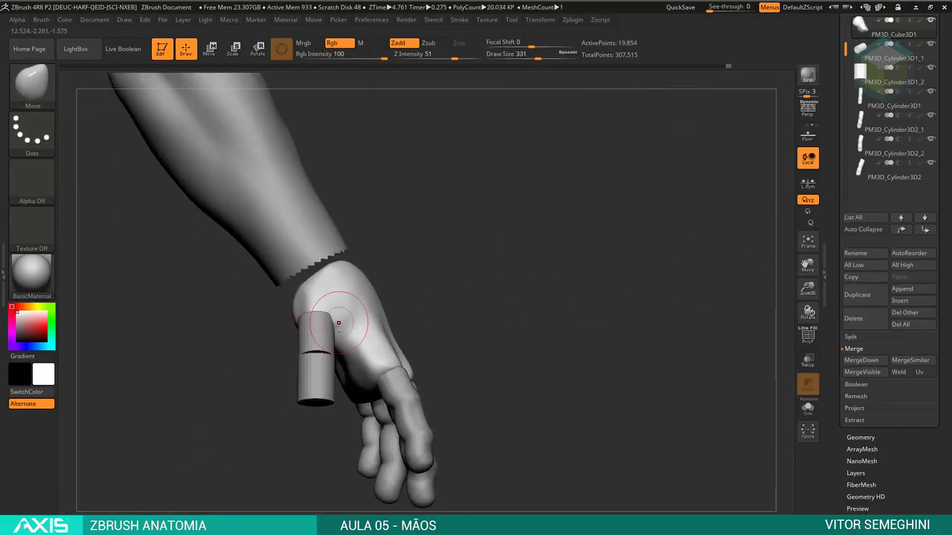
Merge Down the two thumb cylinders and DynaMesh them at resolution 64
{"action": "left_click", "coordinate": [318, 337], "text": "alt"}
{"action": "left_click", "coordinate": [861, 361]}
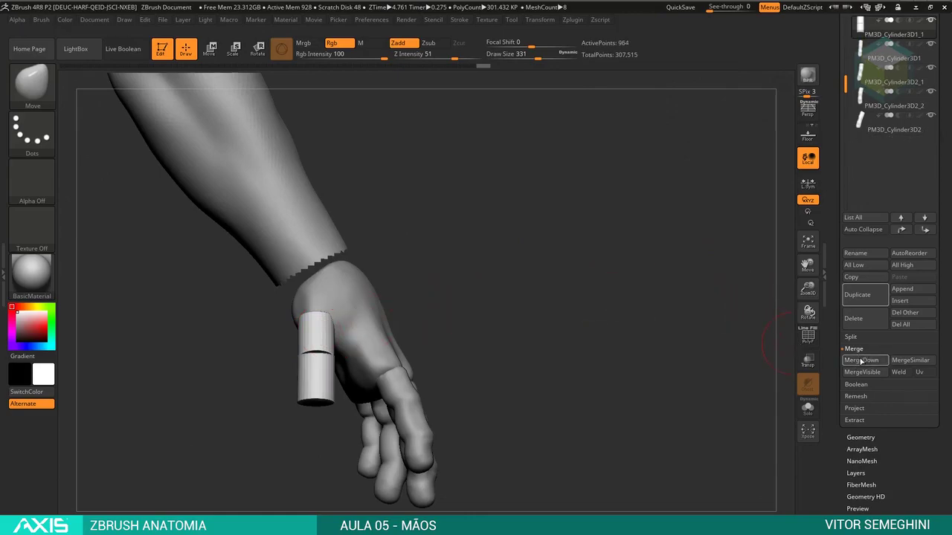
{"action": "scroll", "coordinate": [893, 335], "scroll_direction": "down", "scroll_amount": 4}
{"action": "scroll", "coordinate": [875, 299], "scroll_direction": "down", "scroll_amount": 1}
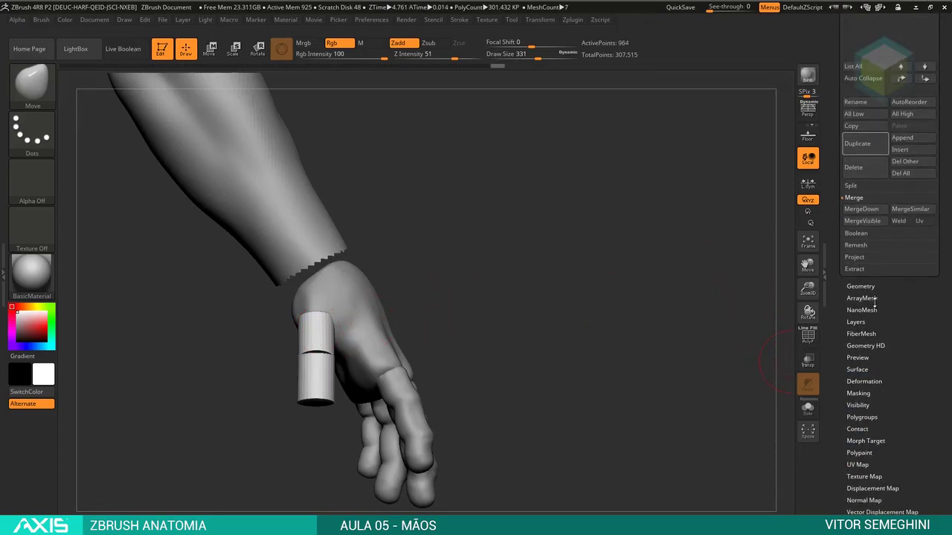
{"action": "left_click", "coordinate": [870, 287]}
{"action": "type", "text": "4"}
{"action": "key", "text": "Return"}
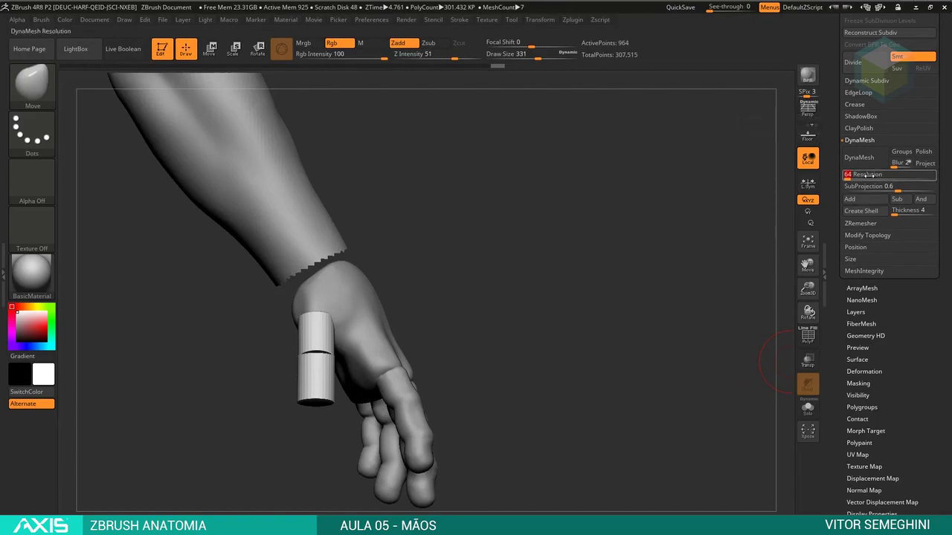
{"action": "left_click", "coordinate": [859, 157]}
{"action": "left_click", "coordinate": [808, 407]}
Smooth the remeshed thumb where it meets the palm, checking the fingers and forearm
{"action": "left_click_drag", "start_coordinate": [569, 337], "coordinate": [430, 293]}
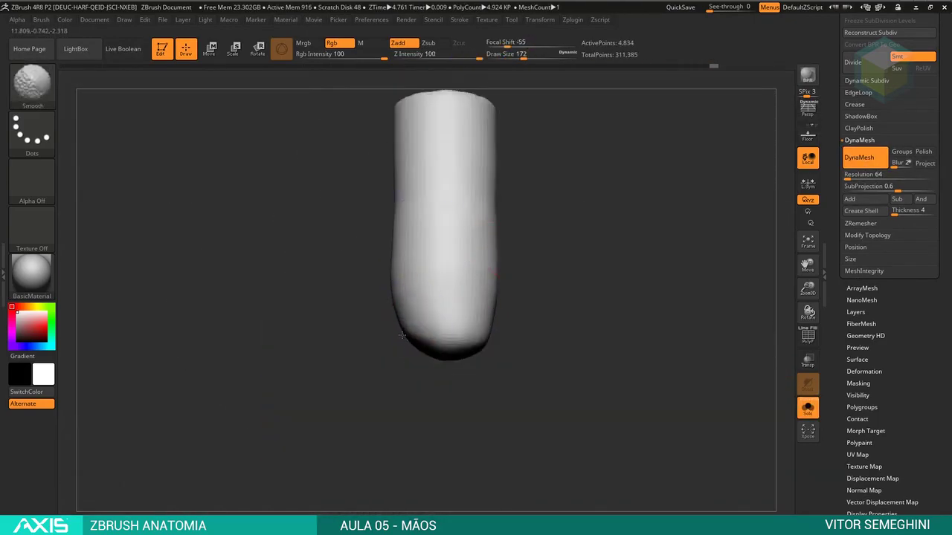
{"action": "left_click_drag", "start_coordinate": [401, 336], "coordinate": [467, 313]}
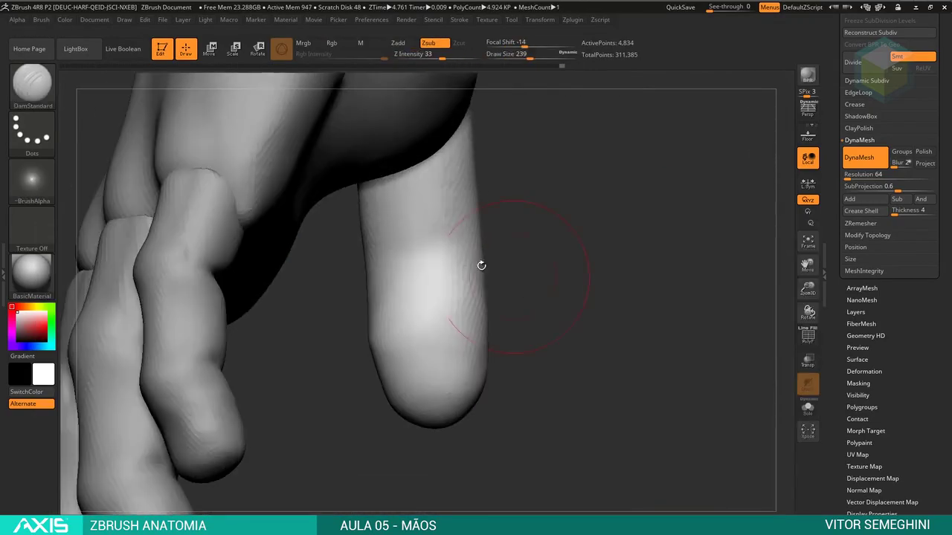
{"action": "left_click_drag", "start_coordinate": [481, 265], "coordinate": [430, 245], "text": "shift"}
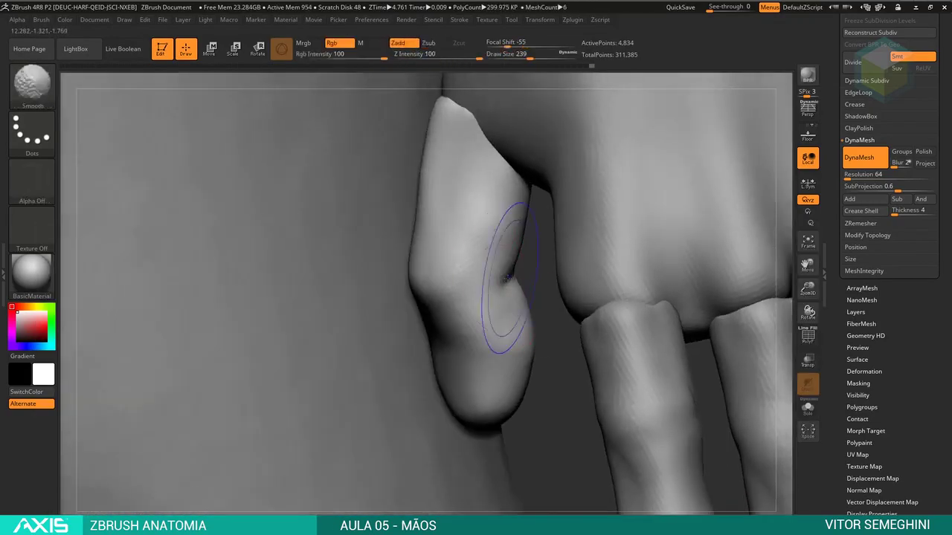
{"action": "mouse_move", "coordinate": [383, 336]}
{"action": "left_mouse_down"}
{"action": "mouse_move", "coordinate": [497, 272]}
{"action": "mouse_move", "coordinate": [531, 281]}
{"action": "left_mouse_up"}
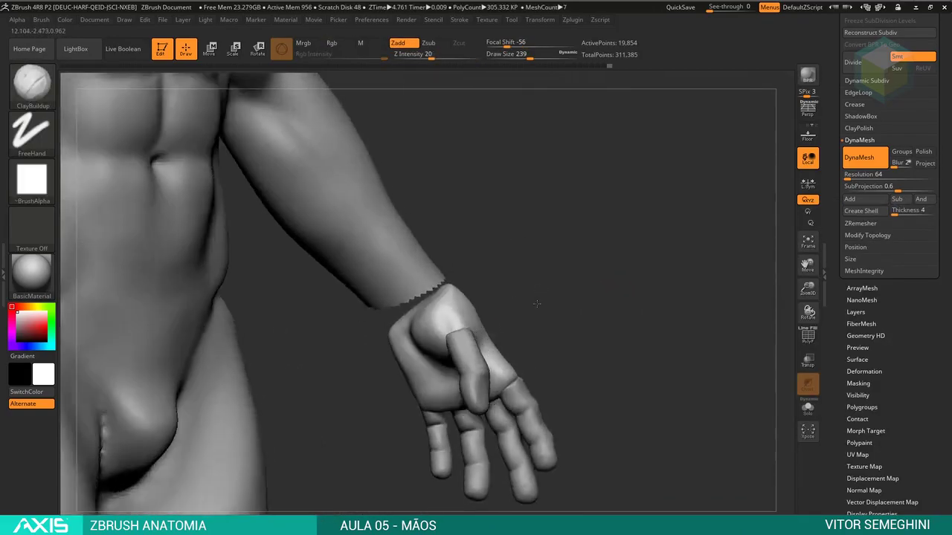
{"action": "mouse_move", "coordinate": [531, 281]}
{"action": "left_mouse_down"}
{"action": "mouse_move", "coordinate": [466, 315]}
{"action": "mouse_move", "coordinate": [630, 303]}
{"action": "mouse_move", "coordinate": [669, 344]}
{"action": "mouse_move", "coordinate": [655, 302]}
{"action": "mouse_move", "coordinate": [648, 357]}
{"action": "mouse_move", "coordinate": [586, 299]}
{"action": "mouse_move", "coordinate": [377, 218]}
{"action": "left_mouse_up"}
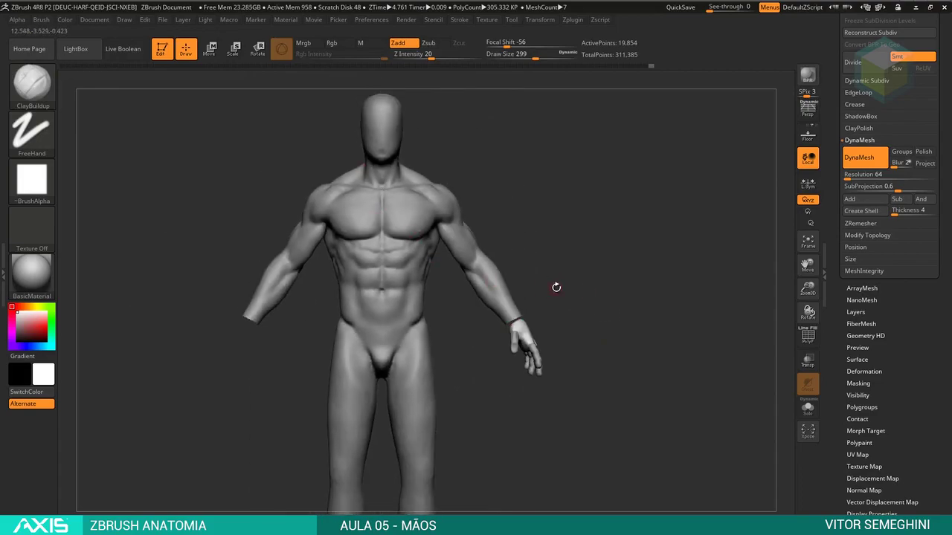
{"action": "mouse_move", "coordinate": [556, 287]}
{"action": "left_mouse_down"}
{"action": "mouse_move", "coordinate": [612, 365]}
{"action": "mouse_move", "coordinate": [577, 365]}
{"action": "left_mouse_up"}
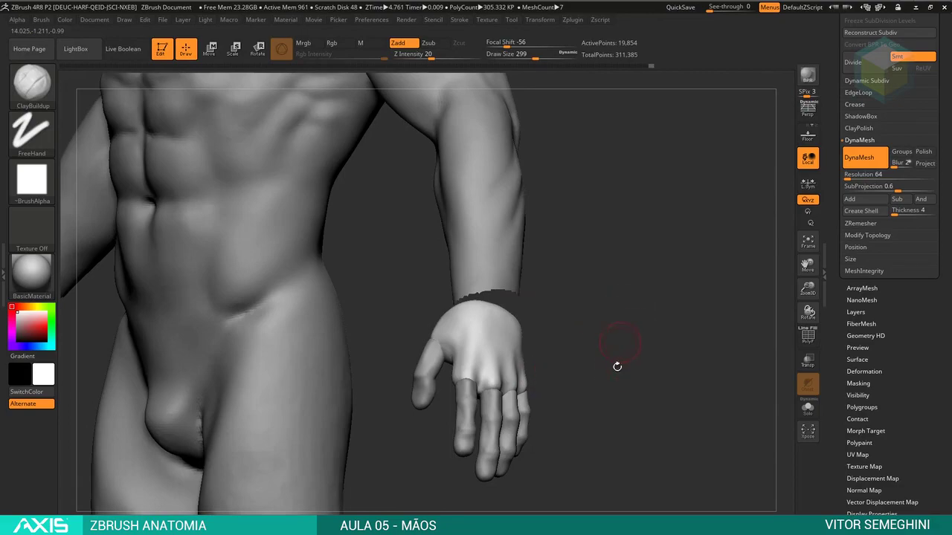
{"action": "left_click_drag", "start_coordinate": [622, 365], "coordinate": [651, 363]}
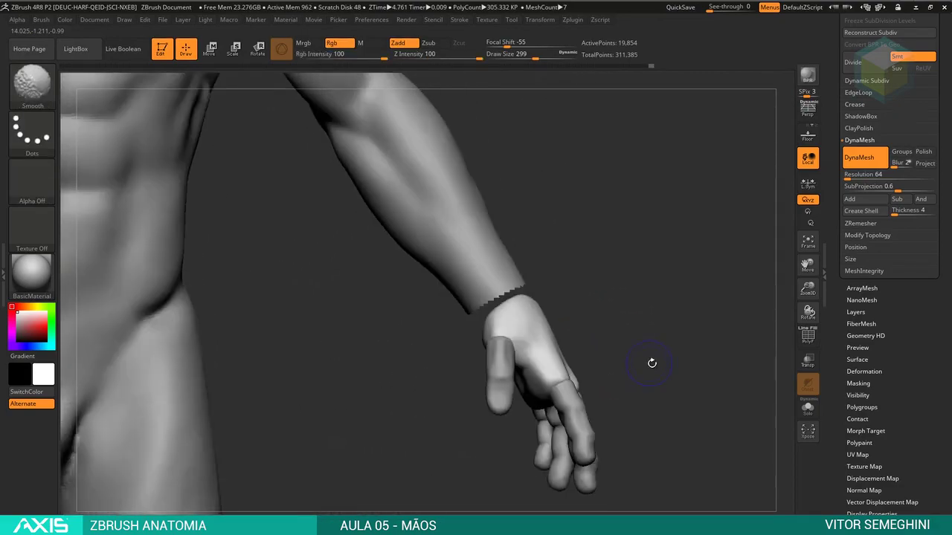
{"action": "key", "text": "f"}
{"action": "mouse_move", "coordinate": [612, 278]}
{"action": "left_mouse_down"}
{"action": "mouse_move", "coordinate": [630, 266]}
{"action": "mouse_move", "coordinate": [638, 311]}
{"action": "mouse_move", "coordinate": [558, 319]}
{"action": "left_mouse_up"}
{"action": "mouse_move", "coordinate": [620, 272]}
{"action": "left_mouse_down"}
{"action": "mouse_move", "coordinate": [595, 325]}
{"action": "mouse_move", "coordinate": [647, 336]}
{"action": "mouse_move", "coordinate": [607, 346]}
{"action": "mouse_move", "coordinate": [653, 394]}
{"action": "mouse_move", "coordinate": [647, 355]}
{"action": "mouse_move", "coordinate": [649, 383]}
{"action": "mouse_move", "coordinate": [672, 336]}
{"action": "mouse_move", "coordinate": [647, 372]}
{"action": "left_mouse_up"}
{"action": "key", "text": "f"}
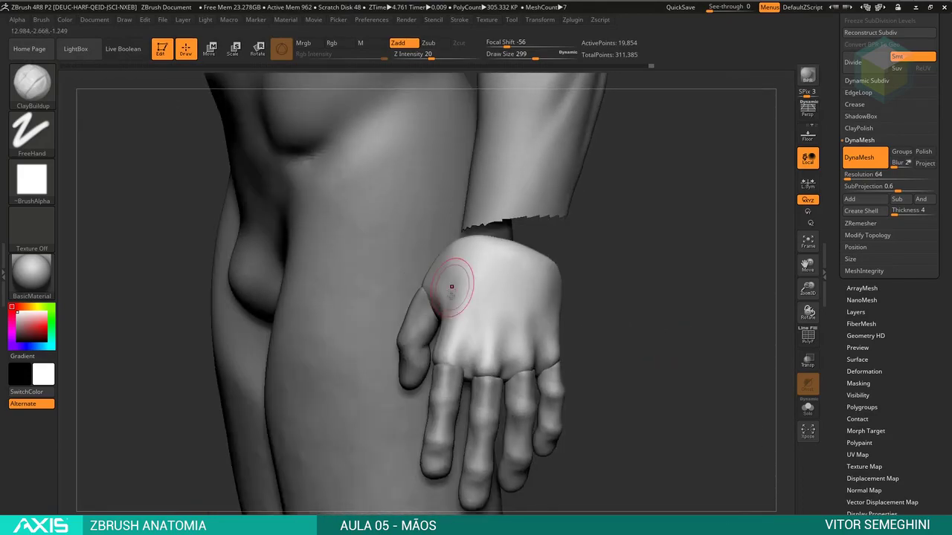
{"action": "left_click_drag", "start_coordinate": [603, 288], "coordinate": [605, 204]}
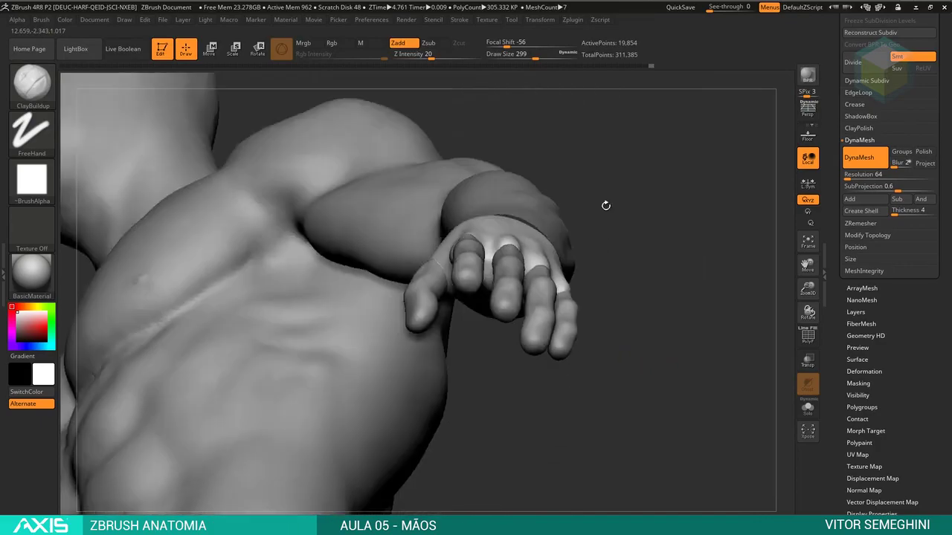
{"action": "mouse_move", "coordinate": [604, 237]}
{"action": "left_mouse_down"}
{"action": "mouse_move", "coordinate": [621, 195]}
{"action": "mouse_move", "coordinate": [552, 229]}
{"action": "left_mouse_up"}
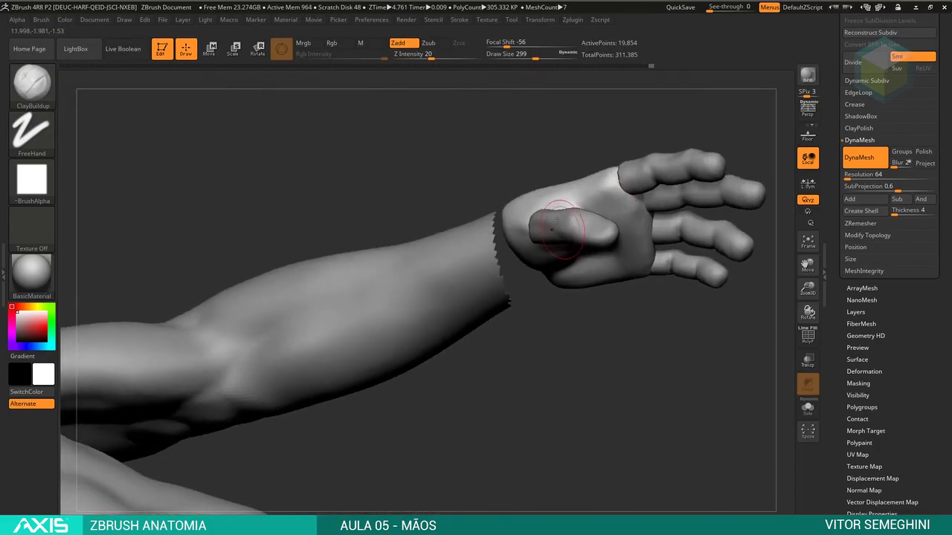
{"action": "mouse_move", "coordinate": [597, 146]}
{"action": "left_mouse_down"}
{"action": "mouse_move", "coordinate": [564, 281]}
{"action": "mouse_move", "coordinate": [592, 348]}
{"action": "mouse_move", "coordinate": [650, 283]}
{"action": "mouse_move", "coordinate": [615, 196]}
{"action": "mouse_move", "coordinate": [623, 199]}
{"action": "left_mouse_up"}
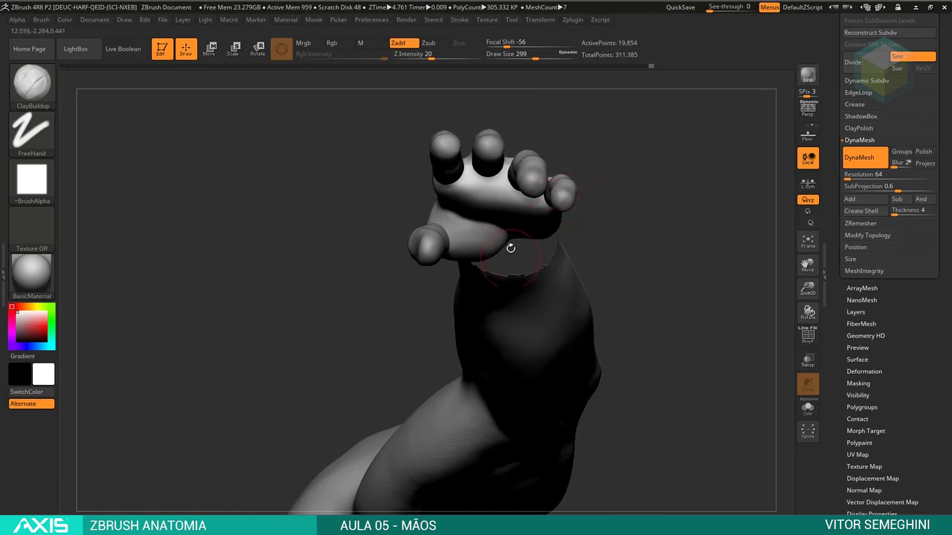
{"action": "left_click_drag", "start_coordinate": [524, 192], "coordinate": [562, 203]}
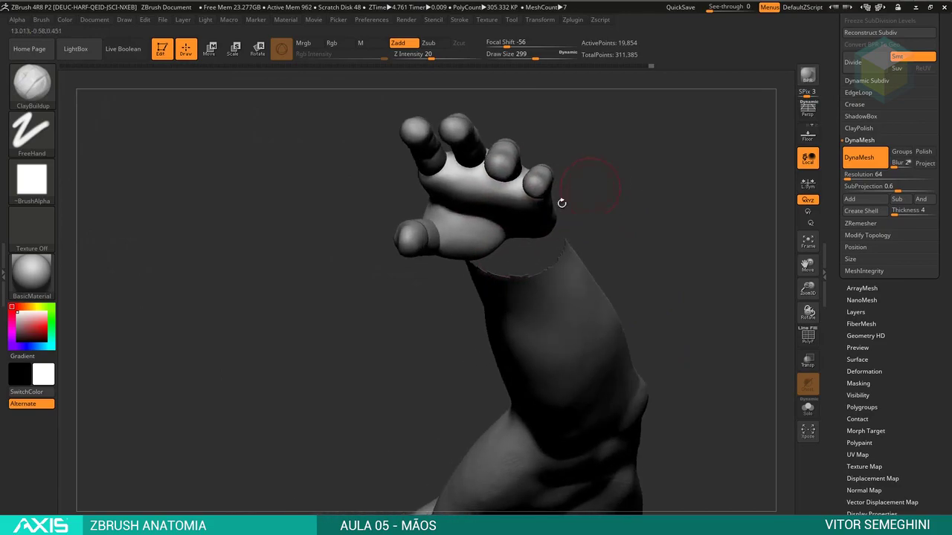
{"action": "left_click_drag", "start_coordinate": [621, 181], "coordinate": [625, 221]}
Push the hand's palm and finger forms with the Move brush at Draw Size 476, then frame the full figure
{"action": "key", "text": "b"}
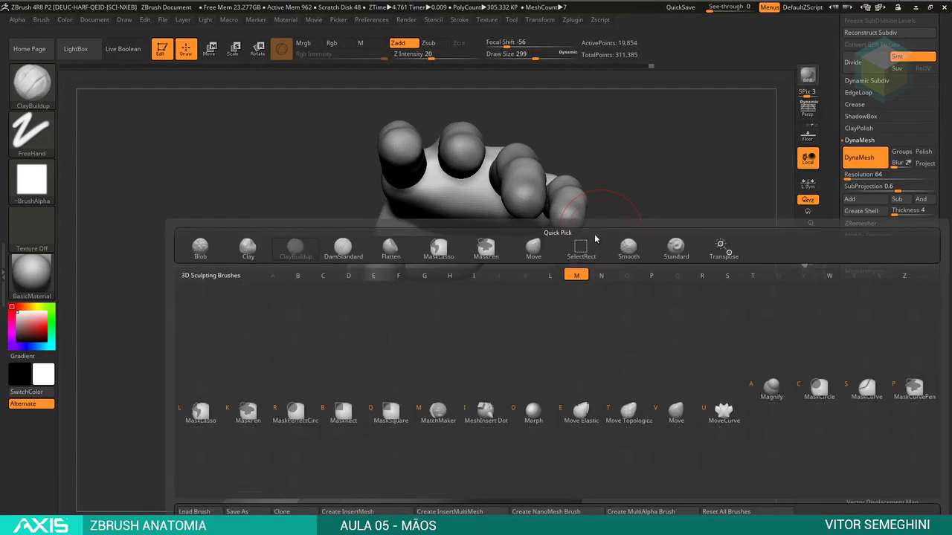
{"action": "key", "text": "m"}
{"action": "key", "text": "v"}
{"action": "key", "text": "space"}
{"action": "left_click_drag", "start_coordinate": [625, 239], "coordinate": [560, 187]}
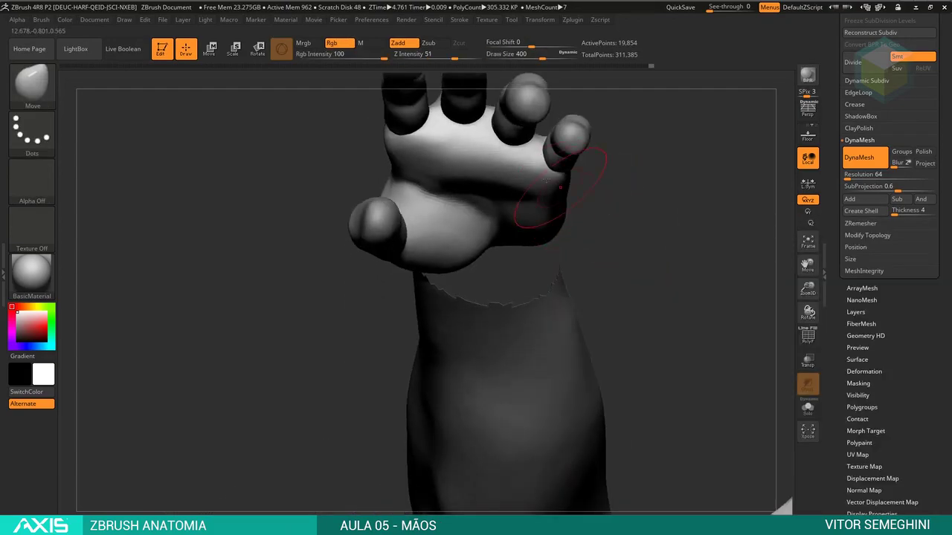
{"action": "left_click_drag", "start_coordinate": [608, 221], "coordinate": [476, 283]}
{"action": "key", "text": "space"}
{"action": "key", "text": "s"}
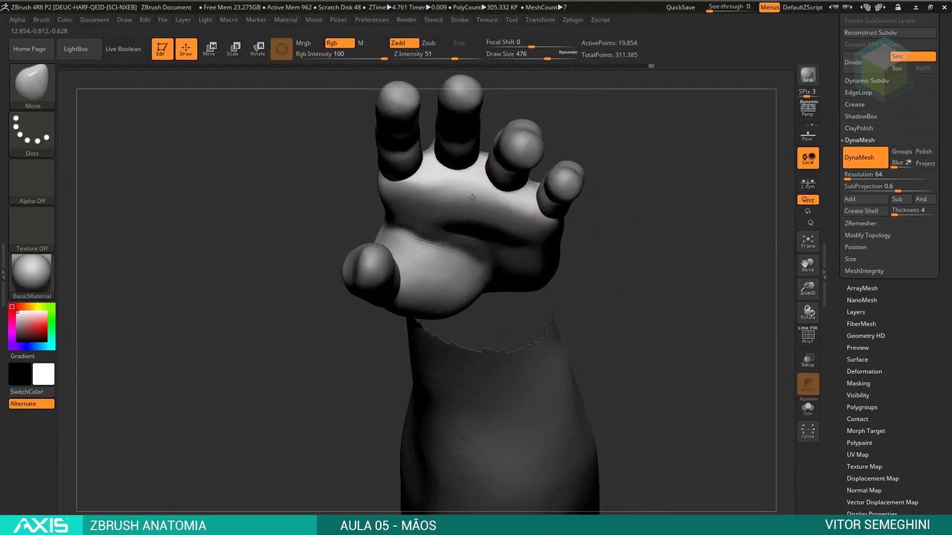
{"action": "mouse_move", "coordinate": [449, 196]}
{"action": "left_mouse_down"}
{"action": "mouse_move", "coordinate": [663, 231]}
{"action": "mouse_move", "coordinate": [611, 209]}
{"action": "mouse_move", "coordinate": [541, 243]}
{"action": "left_mouse_up"}
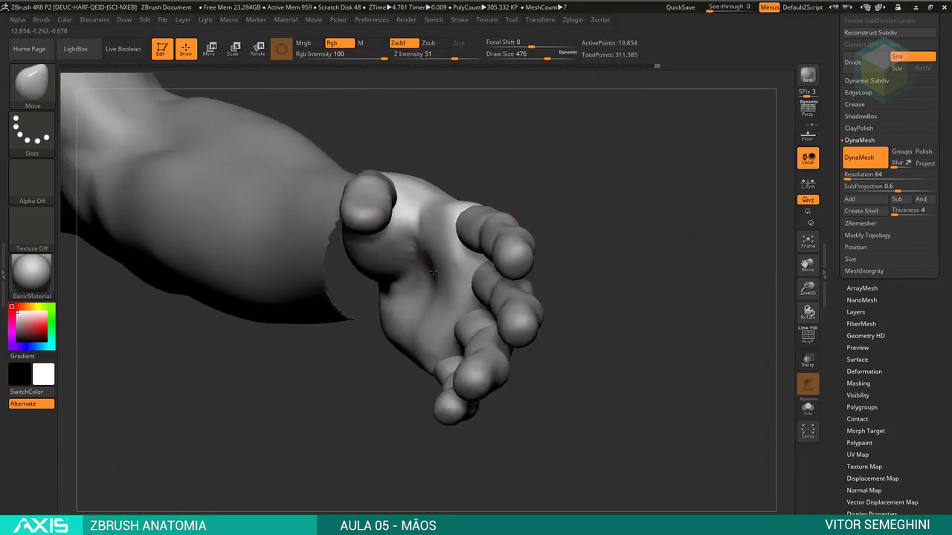
{"action": "mouse_move", "coordinate": [433, 272]}
{"action": "left_mouse_down"}
{"action": "mouse_move", "coordinate": [553, 259]}
{"action": "mouse_move", "coordinate": [552, 238]}
{"action": "left_mouse_up"}
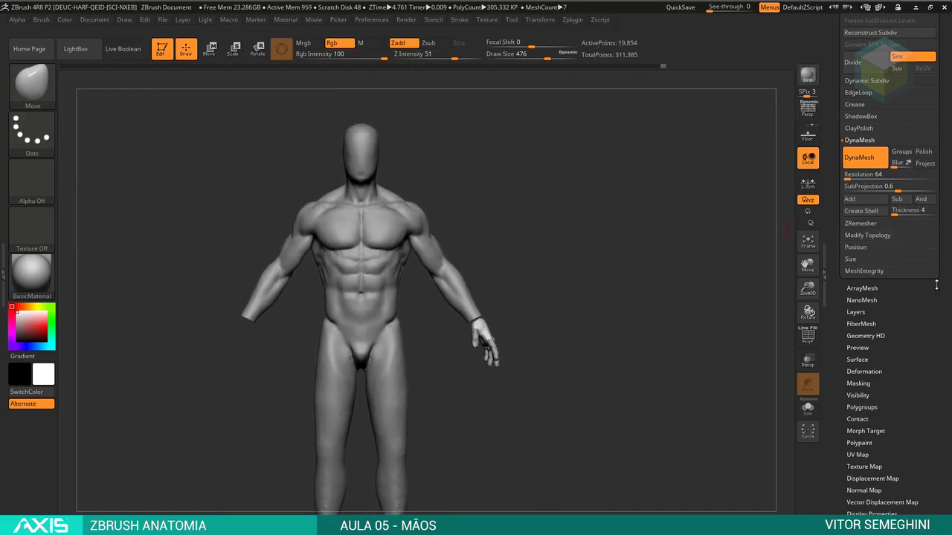
Mirror the hand subtool onto the other arm with SubTool Master's Mirror
{"action": "scroll", "coordinate": [855, 219], "scroll_direction": "up", "scroll_amount": 10}
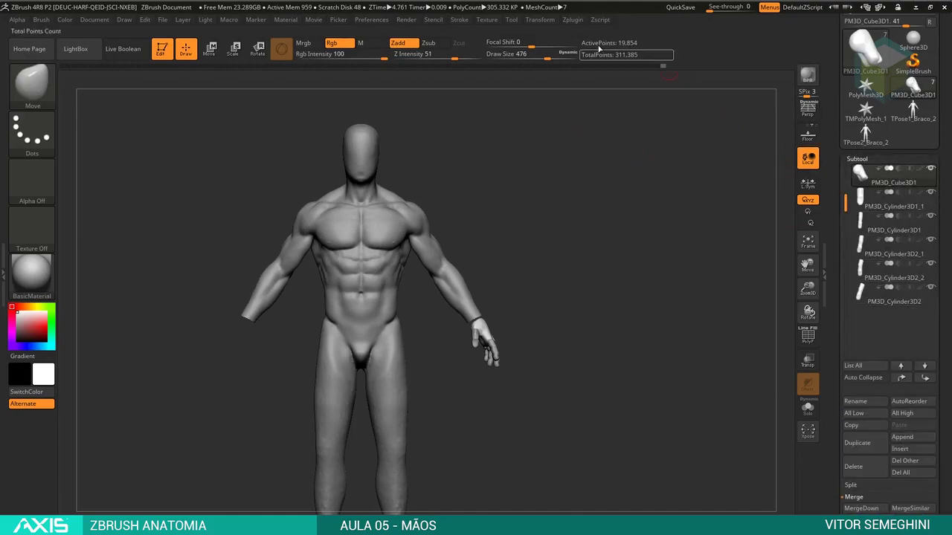
{"action": "left_click", "coordinate": [580, 21]}
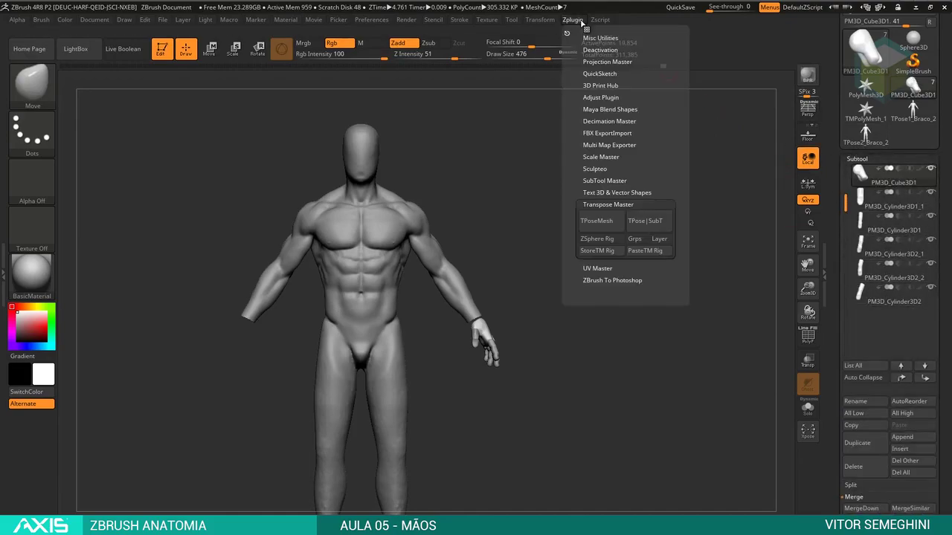
{"action": "left_click", "coordinate": [616, 146]}
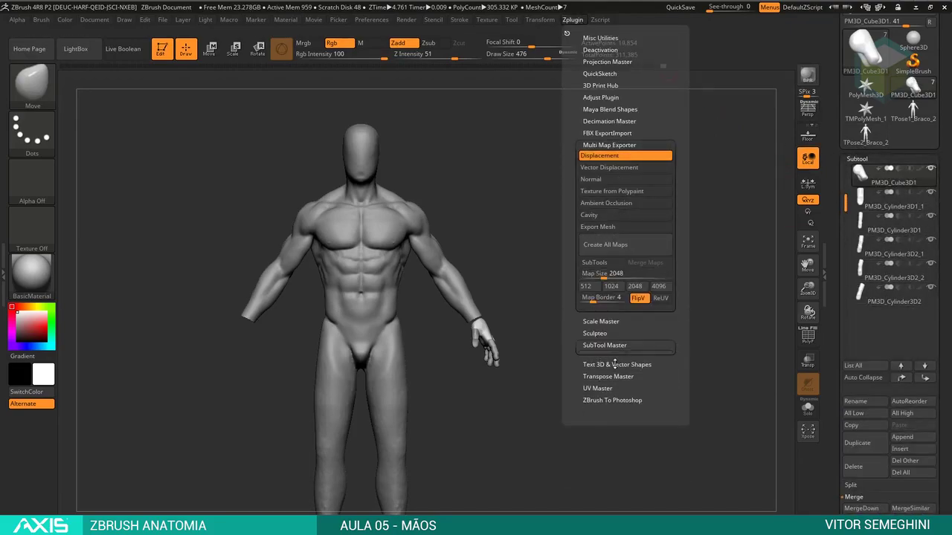
{"action": "left_click", "coordinate": [610, 345]}
{"action": "left_click", "coordinate": [646, 226]}
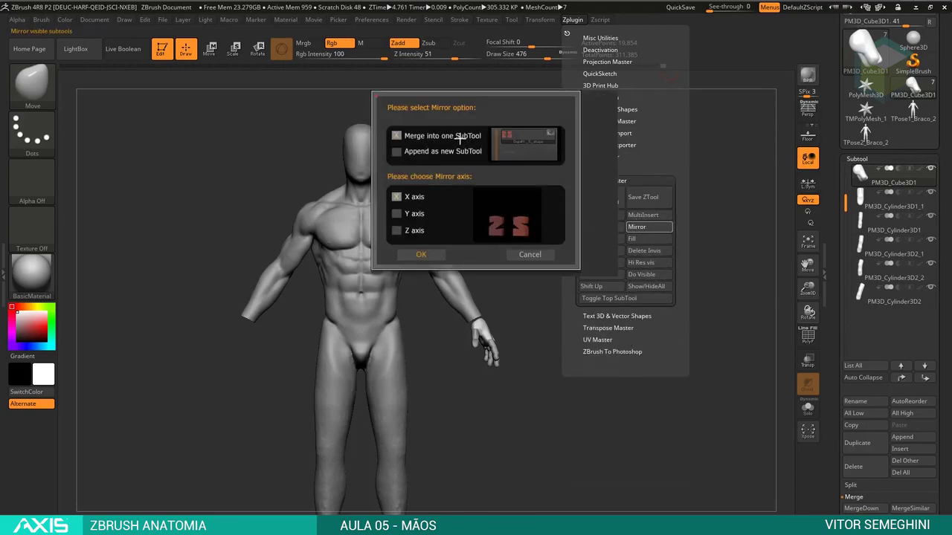
{"action": "left_click", "coordinate": [422, 255]}
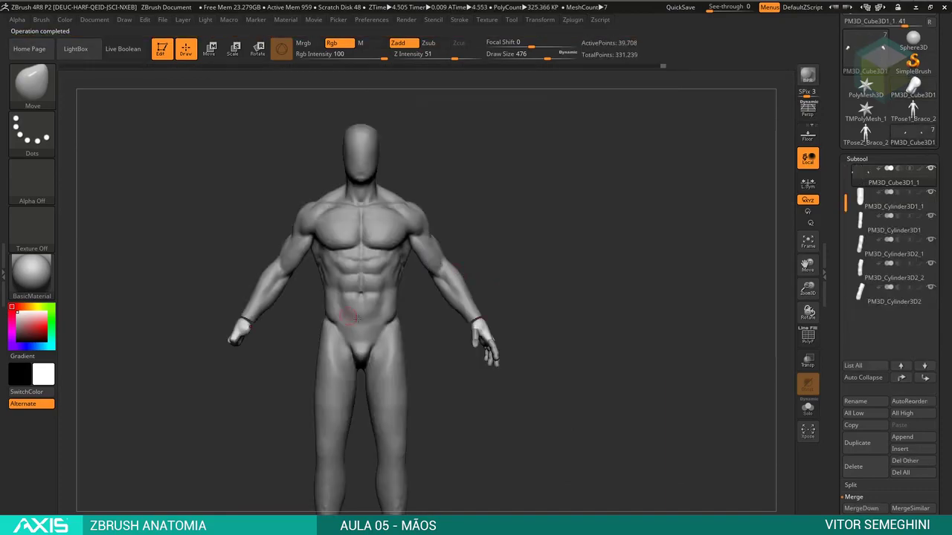
Repeat the SubTool Master mirror for the hand and the wrist cylinder piece
{"action": "mouse_move", "coordinate": [541, 318]}
{"action": "left_mouse_down", "text": "alt"}
{"action": "mouse_move", "coordinate": [618, 266]}
{"action": "mouse_move", "coordinate": [572, 267]}
{"action": "mouse_move", "coordinate": [587, 247]}
{"action": "mouse_move", "coordinate": [616, 261]}
{"action": "mouse_move", "coordinate": [490, 279]}
{"action": "left_mouse_up", "text": "alt"}
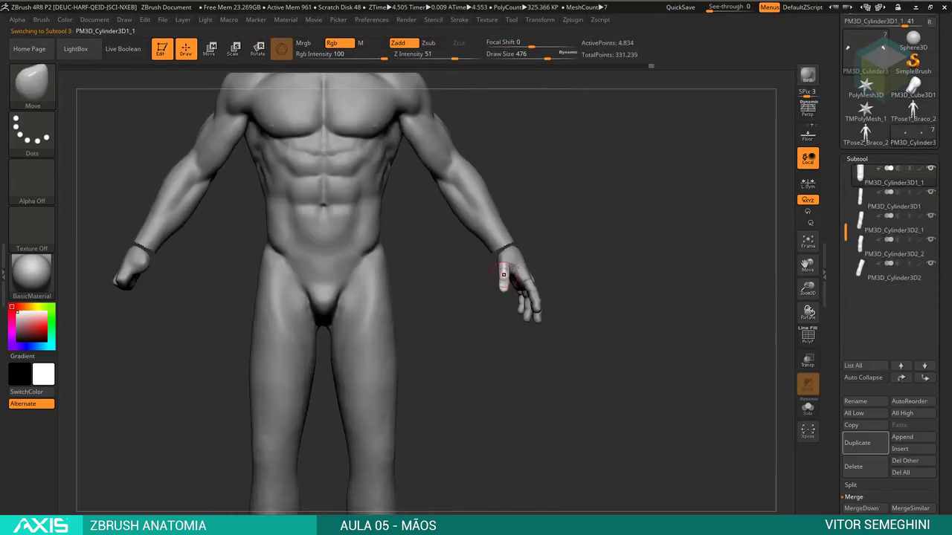
{"action": "left_click", "coordinate": [571, 20]}
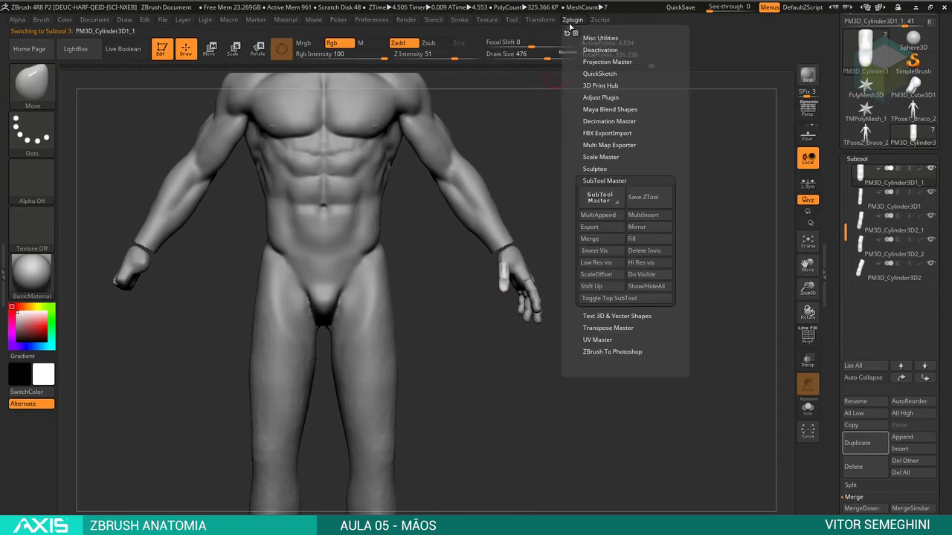
{"action": "left_click", "coordinate": [645, 233]}
{"action": "left_click", "coordinate": [424, 255]}
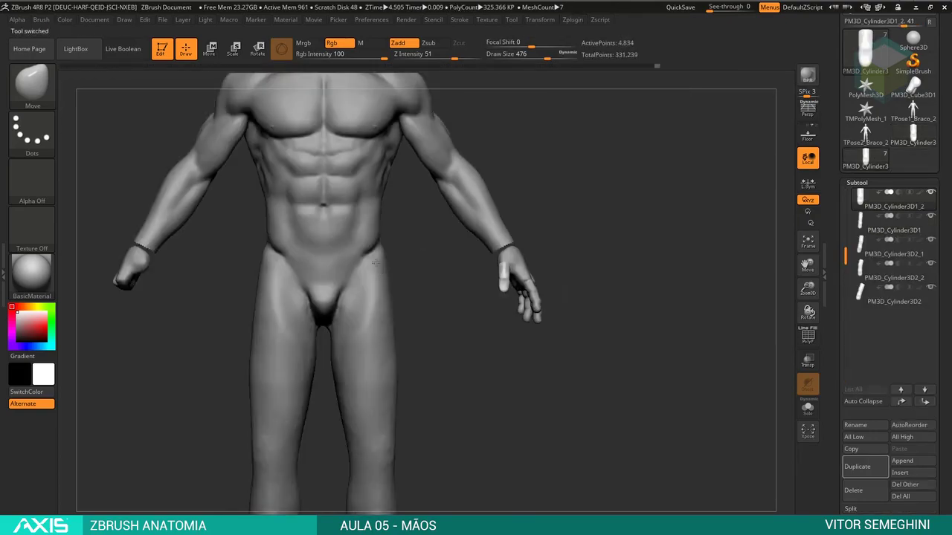
{"action": "left_click", "coordinate": [572, 20]}
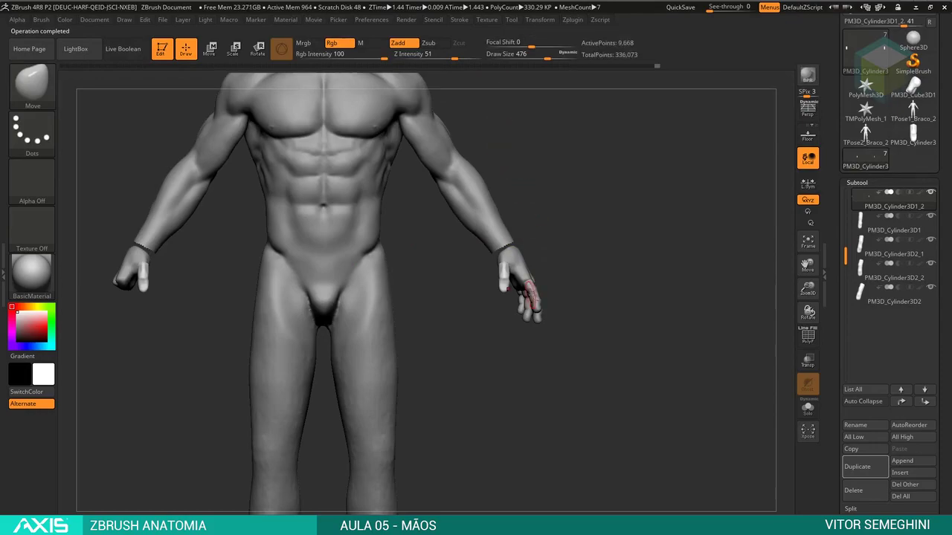
{"action": "left_click", "coordinate": [570, 21]}
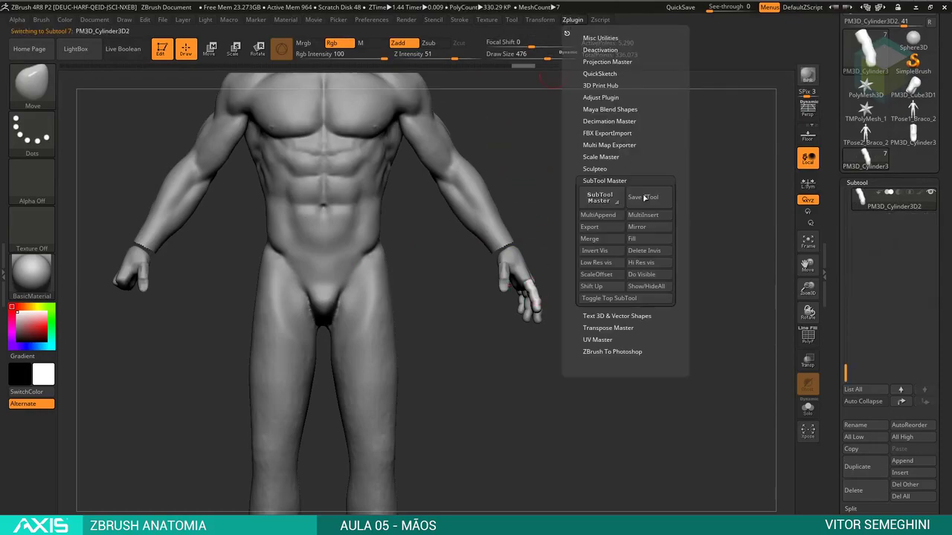
{"action": "left_click", "coordinate": [650, 233]}
{"action": "left_click", "coordinate": [439, 252]}
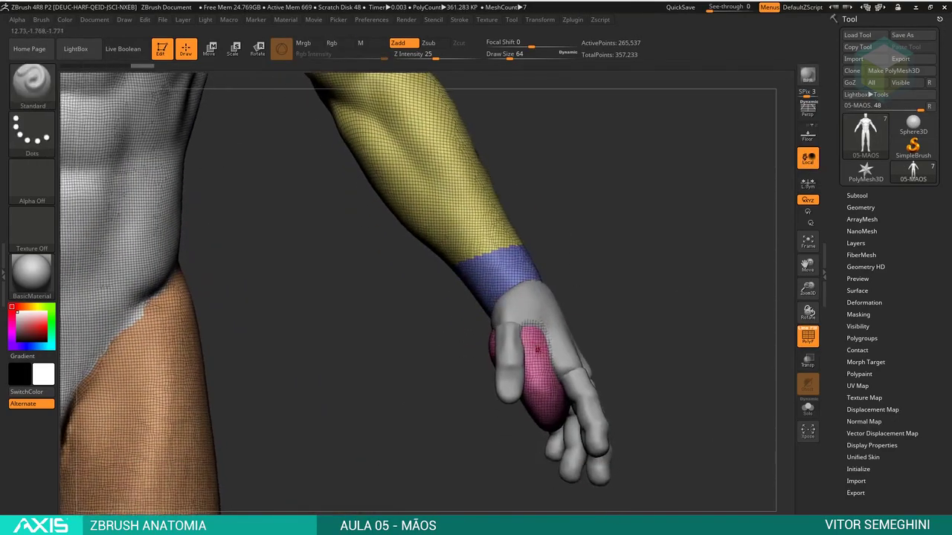
Merge the body, arm and both hand subtools down into the single 05-MAOS mesh
{"action": "scroll", "coordinate": [943, 233], "scroll_direction": "down", "scroll_amount": 3}
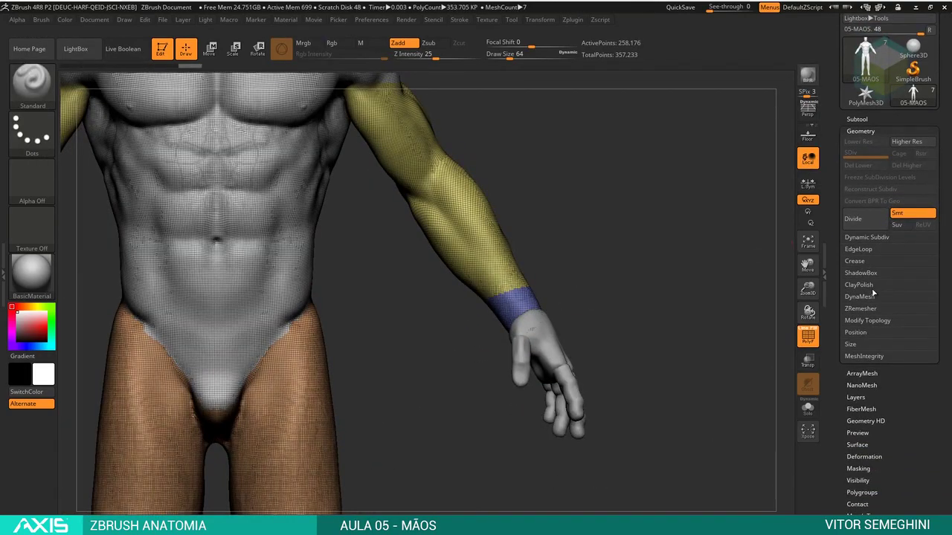
{"action": "scroll", "coordinate": [922, 283], "scroll_direction": "down", "scroll_amount": 2}
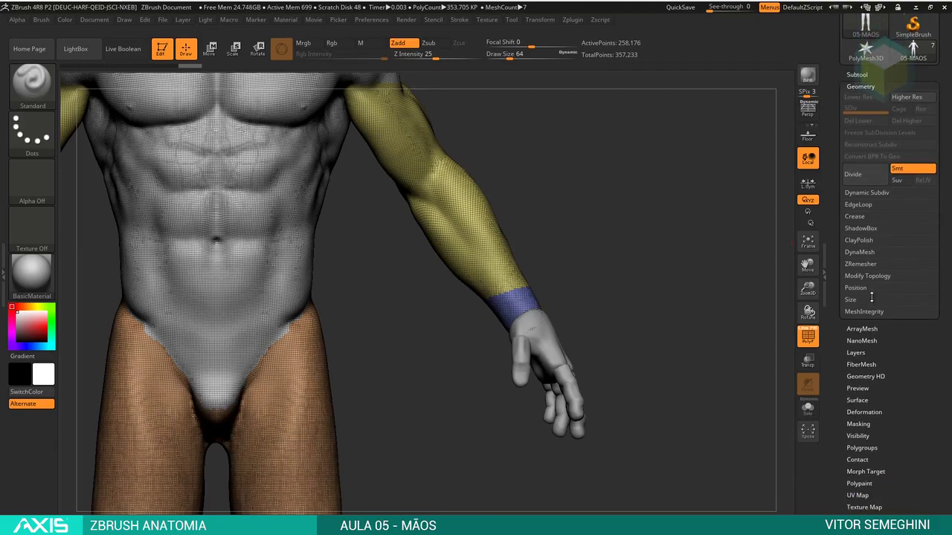
{"action": "left_click", "coordinate": [867, 276]}
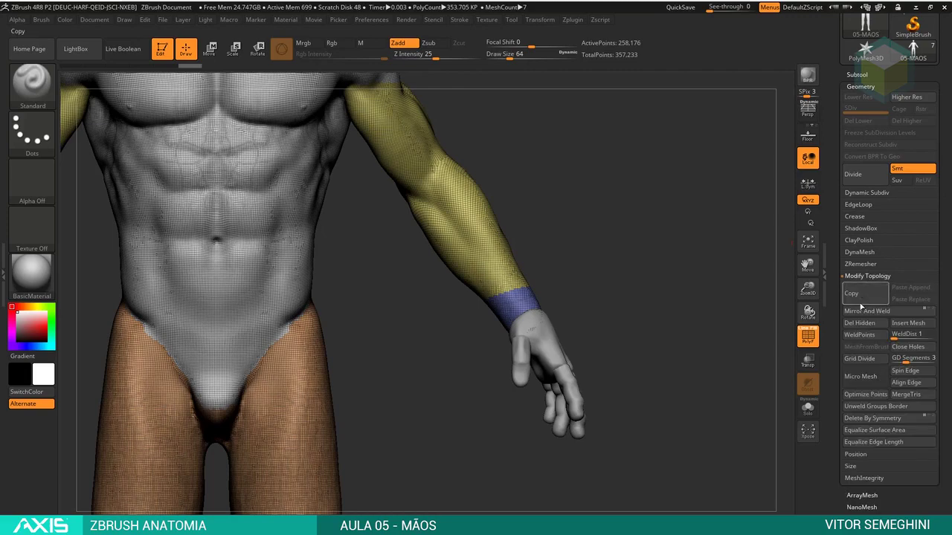
{"action": "left_click", "coordinate": [862, 74]}
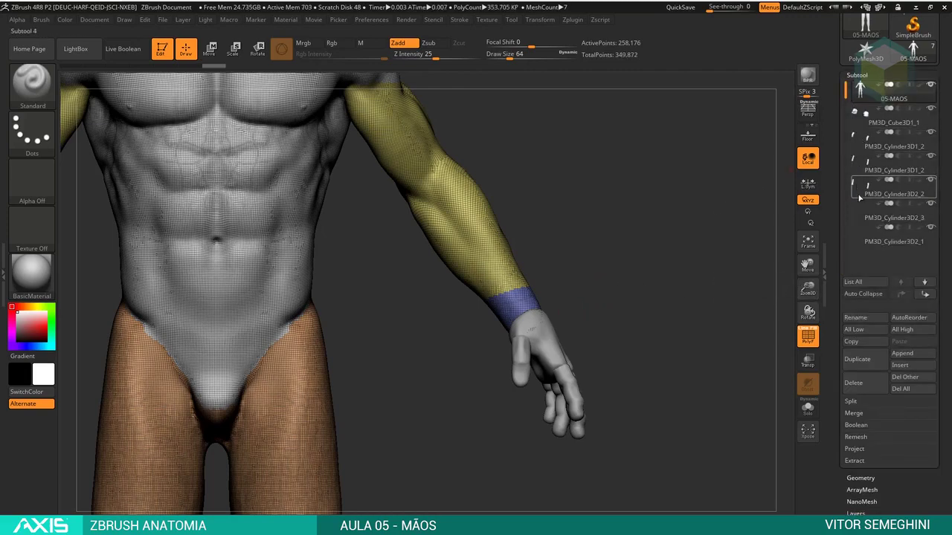
{"action": "left_click", "coordinate": [853, 421]}
{"action": "left_click", "coordinate": [781, 441]}
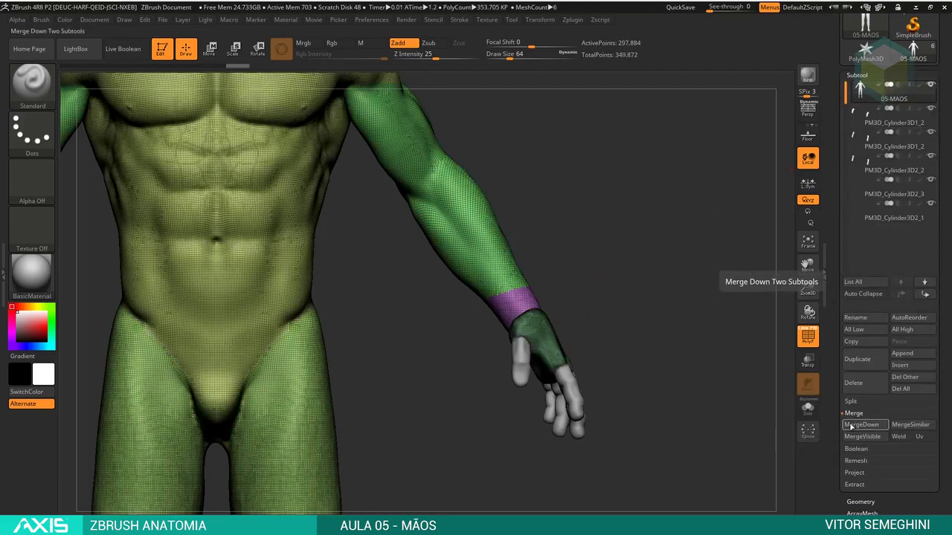
DynaMesh the merged figure at resolution 128, giving about 3.936 million points
{"action": "key", "text": "f"}
{"action": "mouse_move", "coordinate": [679, 330]}
{"action": "left_mouse_down"}
{"action": "mouse_move", "coordinate": [734, 336]}
{"action": "mouse_move", "coordinate": [836, 267]}
{"action": "left_mouse_up"}
{"action": "key", "text": "shift+f"}
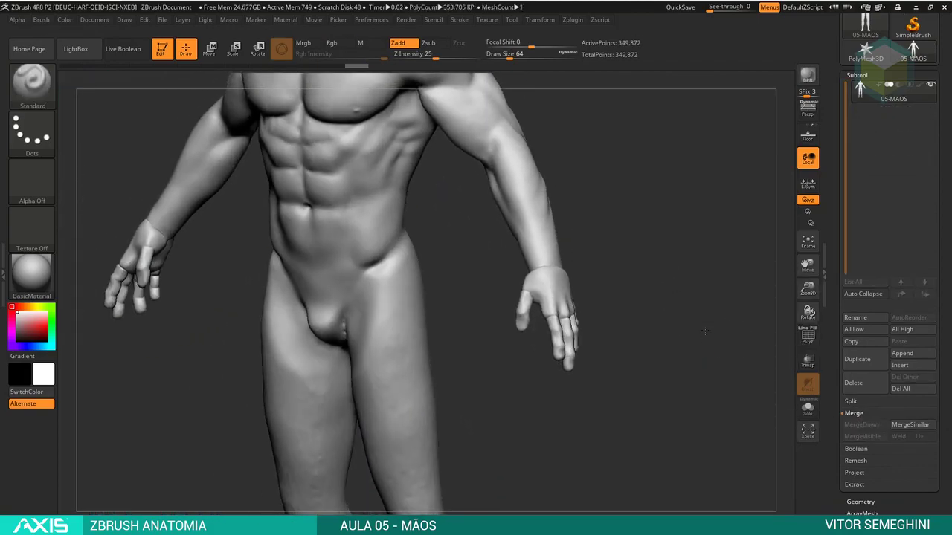
{"action": "left_click_drag", "start_coordinate": [945, 281], "coordinate": [946, 264]}
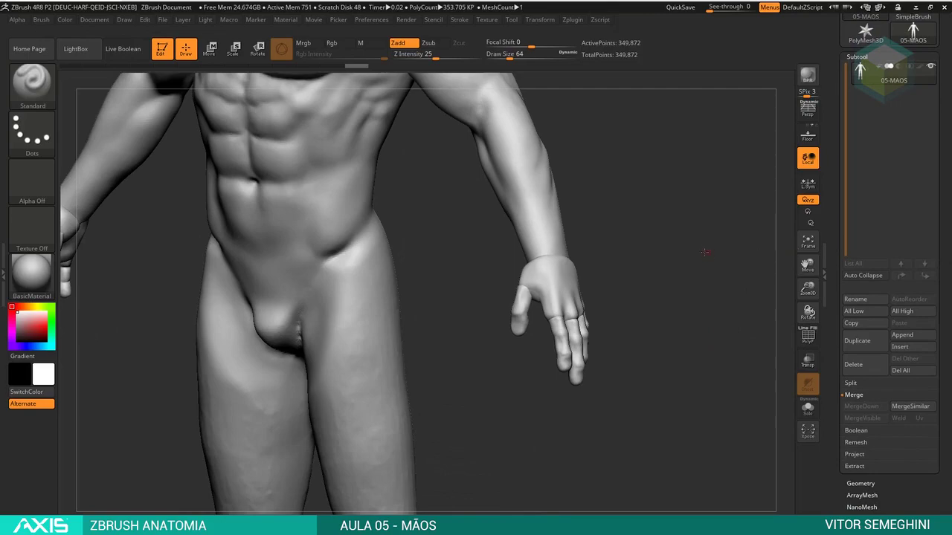
{"action": "mouse_move", "coordinate": [704, 252]}
{"action": "left_mouse_down", "text": "alt"}
{"action": "mouse_move", "coordinate": [692, 299]}
{"action": "mouse_move", "coordinate": [672, 272]}
{"action": "left_mouse_up", "text": "alt"}
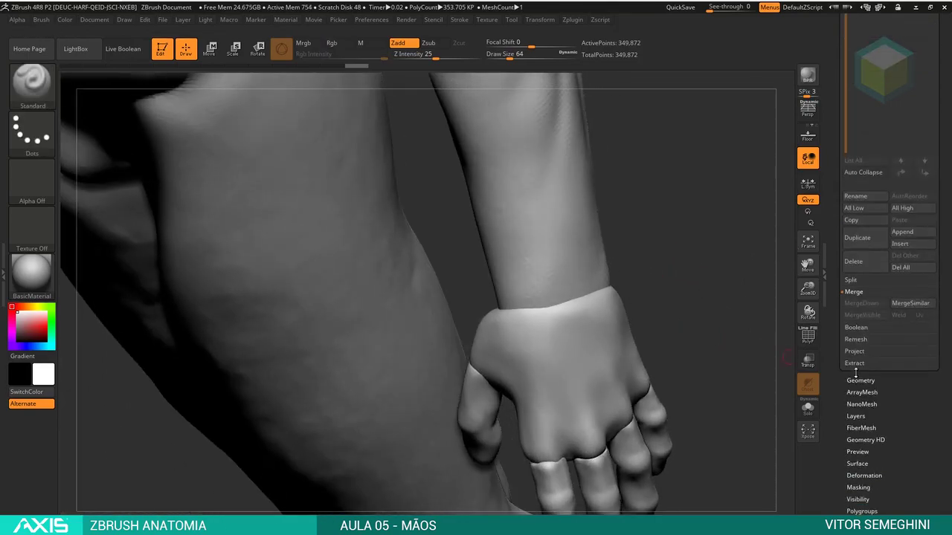
{"action": "left_click", "coordinate": [861, 483]}
{"action": "left_click", "coordinate": [860, 131]}
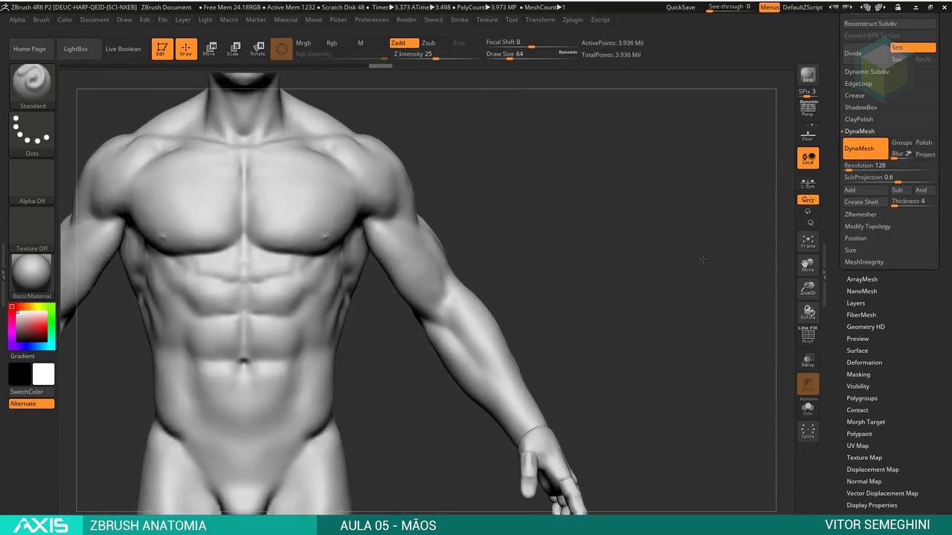
Inspect the 1.282-million-point resolution-64 mesh around the hand and show its polygroup colours
{"action": "left_click_drag", "start_coordinate": [703, 259], "coordinate": [673, 216], "text": "alt"}
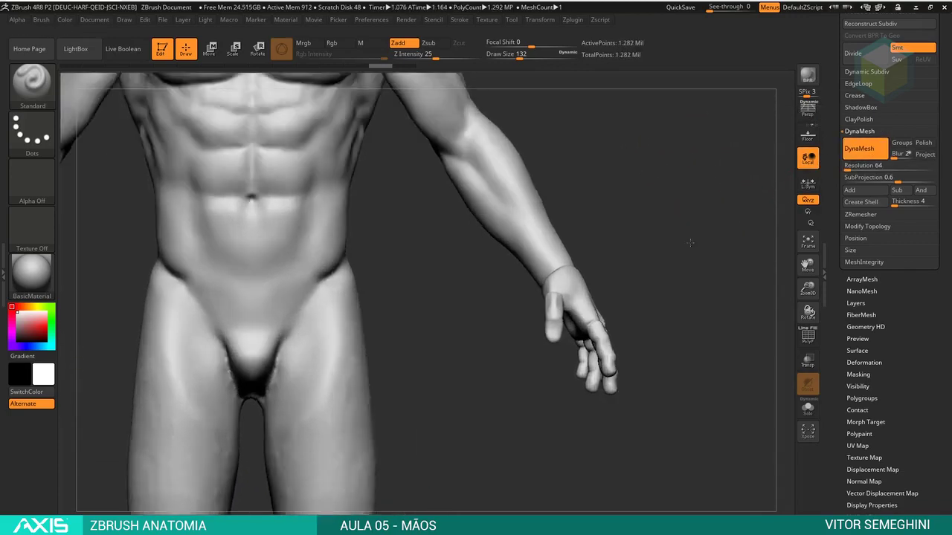
{"action": "mouse_move", "coordinate": [749, 239]}
{"action": "left_mouse_down", "text": "alt"}
{"action": "mouse_move", "coordinate": [672, 256]}
{"action": "mouse_move", "coordinate": [608, 325]}
{"action": "left_mouse_up", "text": "alt"}
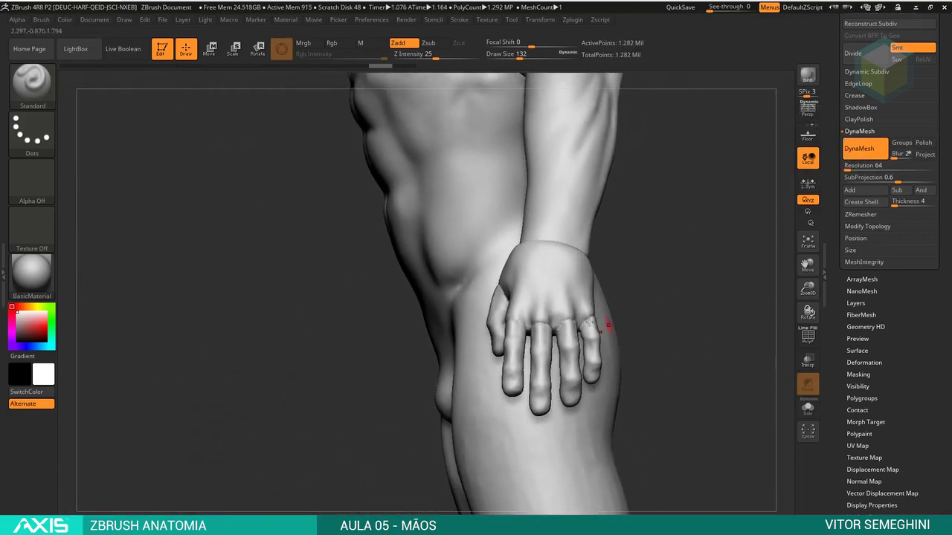
{"action": "mouse_move", "coordinate": [664, 287]}
{"action": "left_mouse_down"}
{"action": "mouse_move", "coordinate": [673, 217]}
{"action": "mouse_move", "coordinate": [701, 262]}
{"action": "mouse_move", "coordinate": [637, 337]}
{"action": "left_mouse_up"}
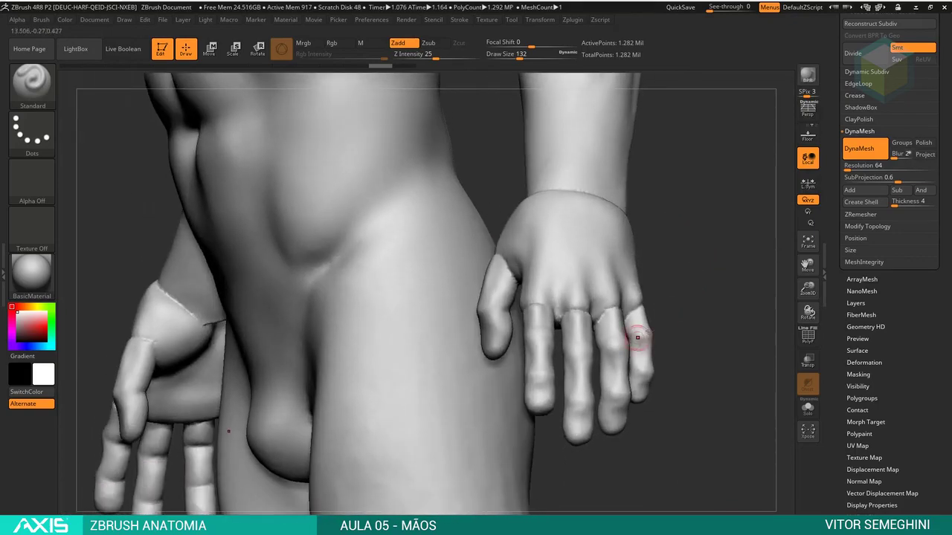
{"action": "left_click", "coordinate": [807, 336]}
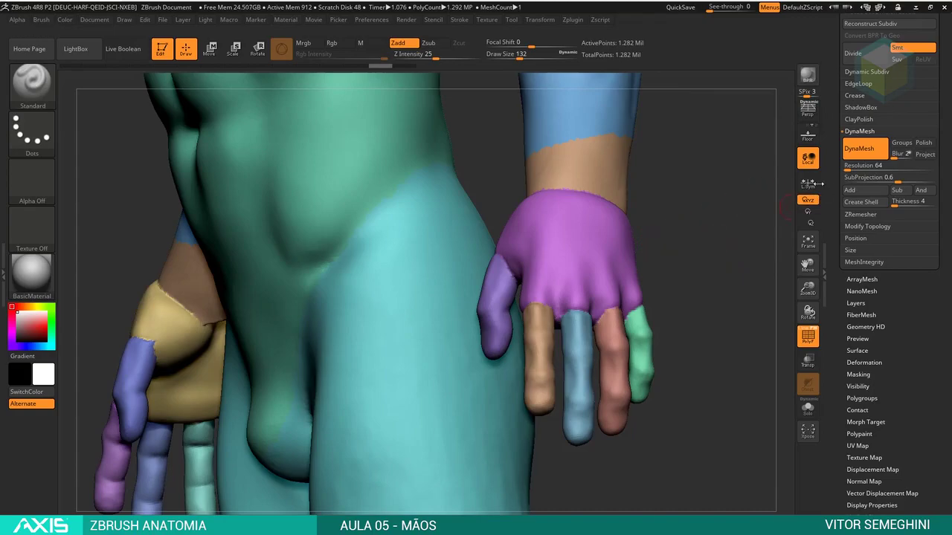
Hide the polygroup colours and smooth the seam where the hand meets the forearm
{"action": "mouse_move", "coordinate": [733, 226]}
{"action": "left_mouse_down"}
{"action": "mouse_move", "coordinate": [769, 287]}
{"action": "mouse_move", "coordinate": [669, 223]}
{"action": "mouse_move", "coordinate": [640, 210]}
{"action": "mouse_move", "coordinate": [618, 218]}
{"action": "left_mouse_up"}
{"action": "key", "text": "shift+f"}
{"action": "key", "text": "space"}
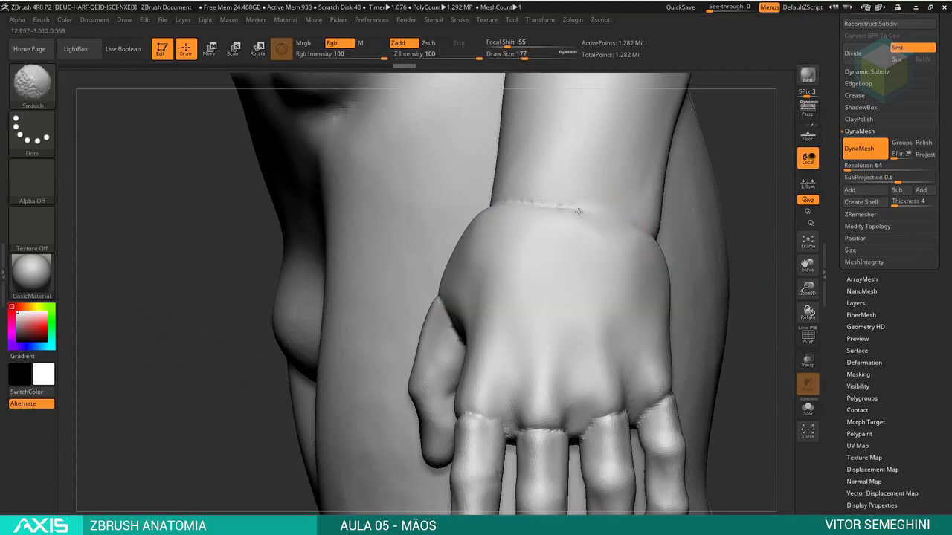
{"action": "left_click_drag", "start_coordinate": [756, 238], "coordinate": [691, 180]}
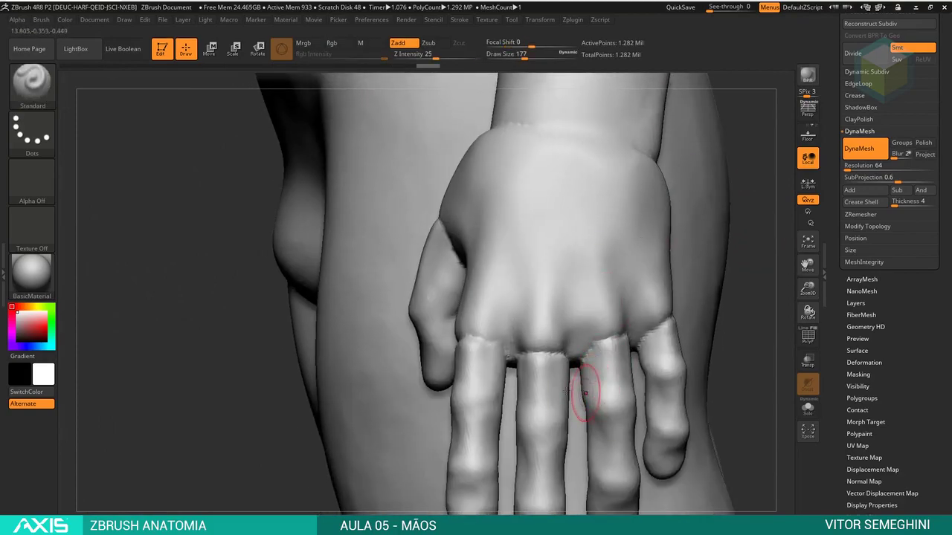
{"action": "mouse_move", "coordinate": [758, 183]}
{"action": "left_mouse_down"}
{"action": "mouse_move", "coordinate": [813, 217]}
{"action": "mouse_move", "coordinate": [722, 212]}
{"action": "mouse_move", "coordinate": [722, 250]}
{"action": "mouse_move", "coordinate": [676, 206]}
{"action": "mouse_move", "coordinate": [530, 211]}
{"action": "left_mouse_up"}
{"action": "mouse_move", "coordinate": [381, 325]}
{"action": "left_mouse_down"}
{"action": "mouse_move", "coordinate": [379, 219]}
{"action": "mouse_move", "coordinate": [361, 251]}
{"action": "mouse_move", "coordinate": [386, 191]}
{"action": "mouse_move", "coordinate": [312, 256]}
{"action": "mouse_move", "coordinate": [320, 290]}
{"action": "mouse_move", "coordinate": [330, 310]}
{"action": "mouse_move", "coordinate": [463, 362]}
{"action": "left_mouse_up"}
{"action": "key", "text": "f"}
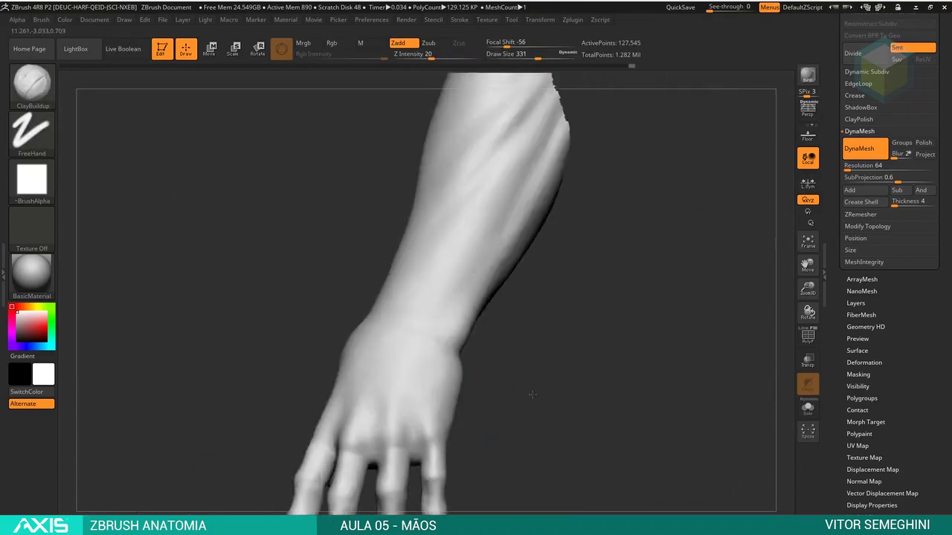
Mask the hand up to the wrist, invert the mask, and isolate the arm section
{"action": "left_click_drag", "start_coordinate": [469, 340], "coordinate": [436, 314]}
{"action": "key", "text": "space"}
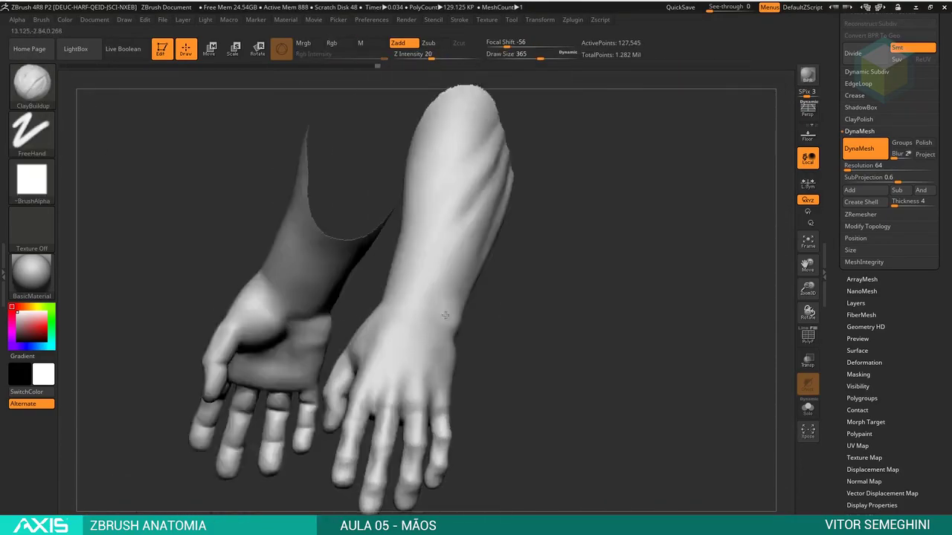
{"action": "left_click_drag", "start_coordinate": [332, 325], "coordinate": [334, 327]}
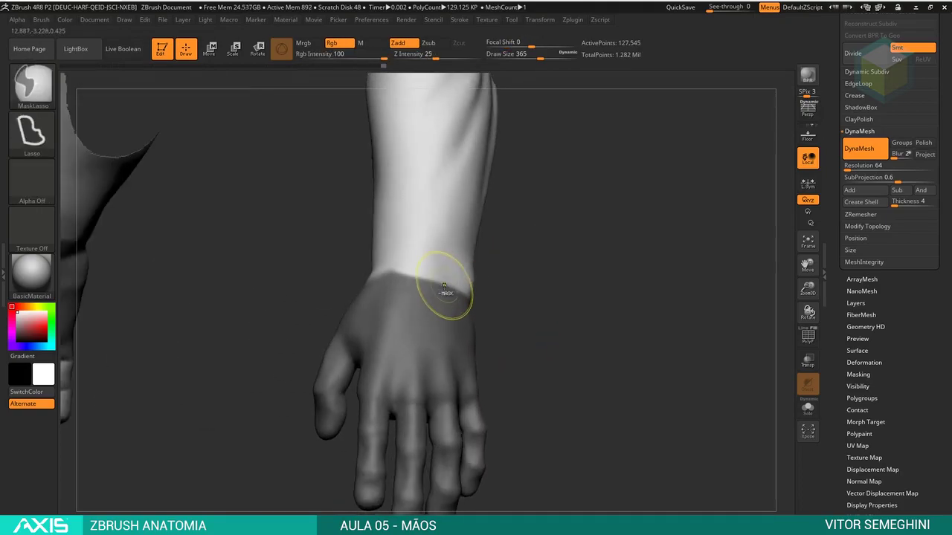
{"action": "left_click_drag", "start_coordinate": [537, 277], "coordinate": [446, 287]}
{"action": "key", "text": "w"}
{"action": "left_click", "coordinate": [515, 313], "text": "ctrl"}
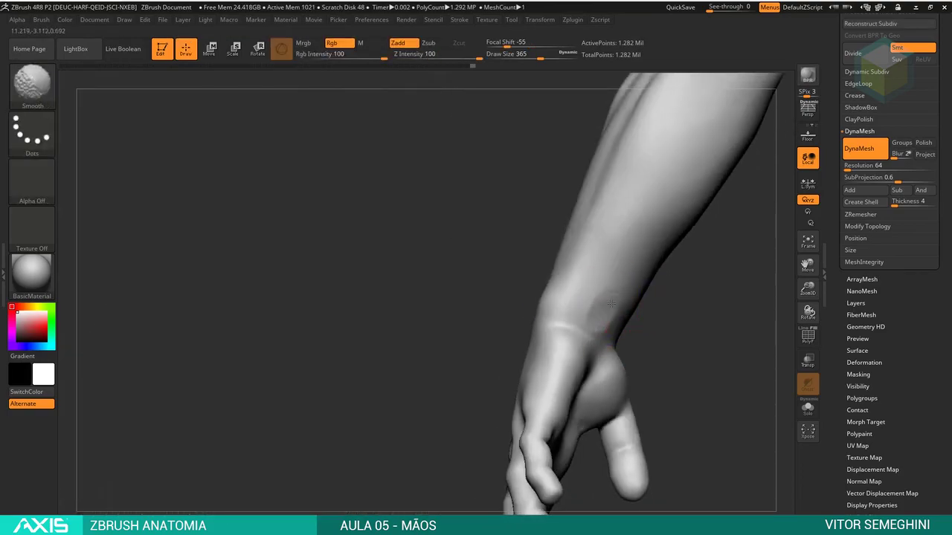
{"action": "left_click_drag", "start_coordinate": [515, 108], "coordinate": [384, 443], "text": "ctrl+shift"}
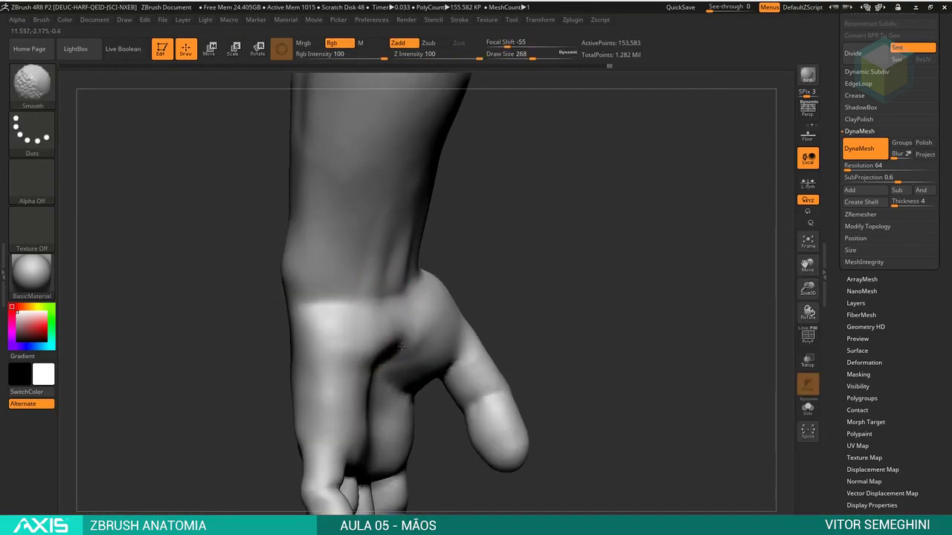
Smooth, inflate and build up the fingers, palm and forearm tendons while orbiting both hands
{"action": "mouse_move", "coordinate": [400, 345]}
{"action": "left_mouse_down"}
{"action": "mouse_move", "coordinate": [554, 218]}
{"action": "mouse_move", "coordinate": [602, 285]}
{"action": "left_mouse_up"}
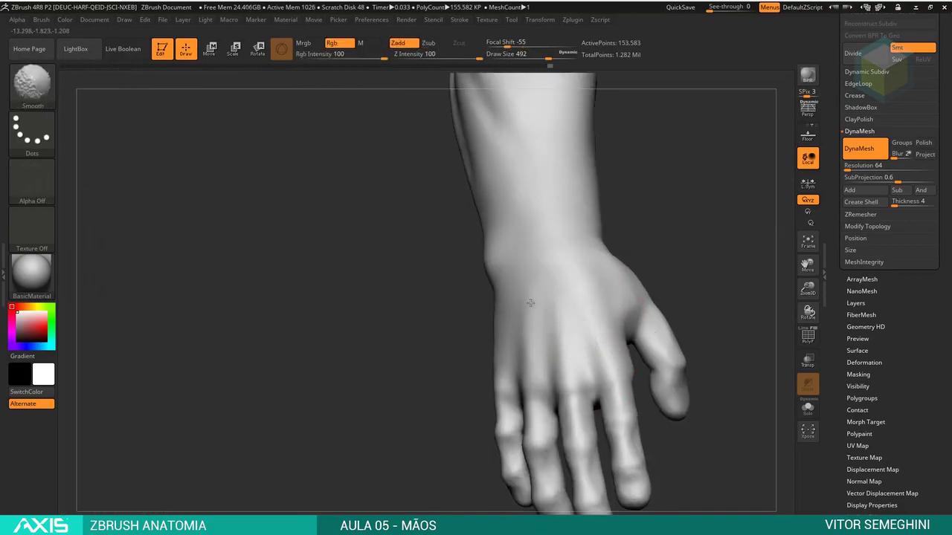
{"action": "mouse_move", "coordinate": [530, 302]}
{"action": "left_mouse_down"}
{"action": "mouse_move", "coordinate": [577, 214]}
{"action": "mouse_move", "coordinate": [565, 268]}
{"action": "mouse_move", "coordinate": [377, 307]}
{"action": "left_mouse_up"}
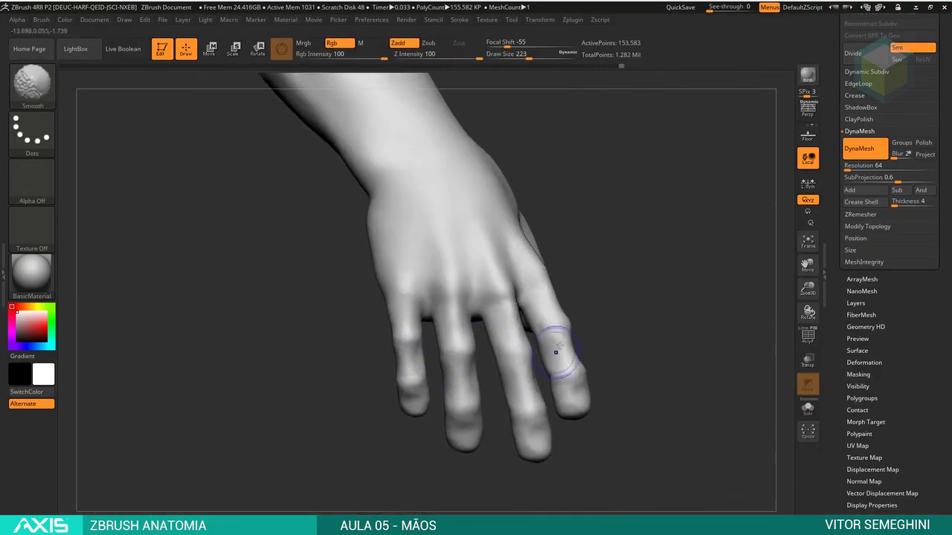
{"action": "left_click_drag", "start_coordinate": [556, 351], "coordinate": [543, 393]}
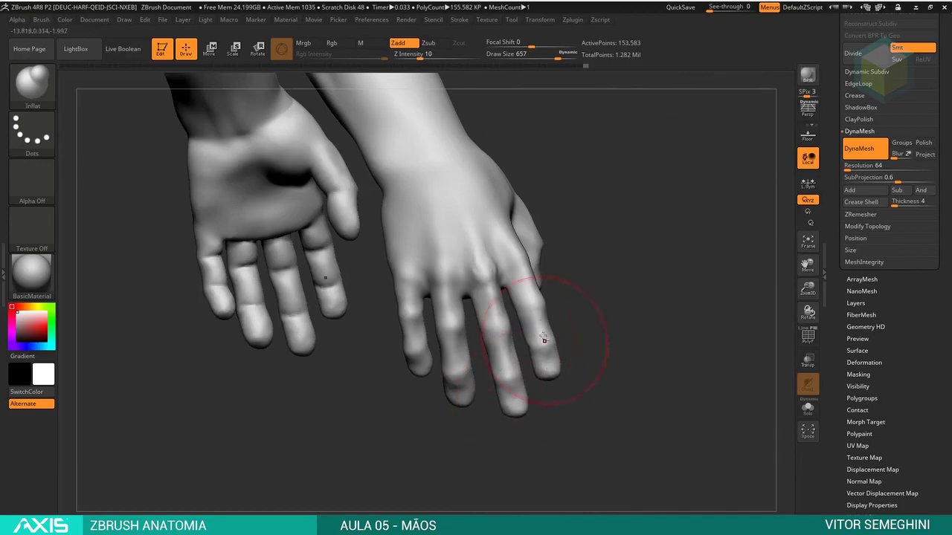
{"action": "left_click_drag", "start_coordinate": [460, 400], "coordinate": [490, 330]}
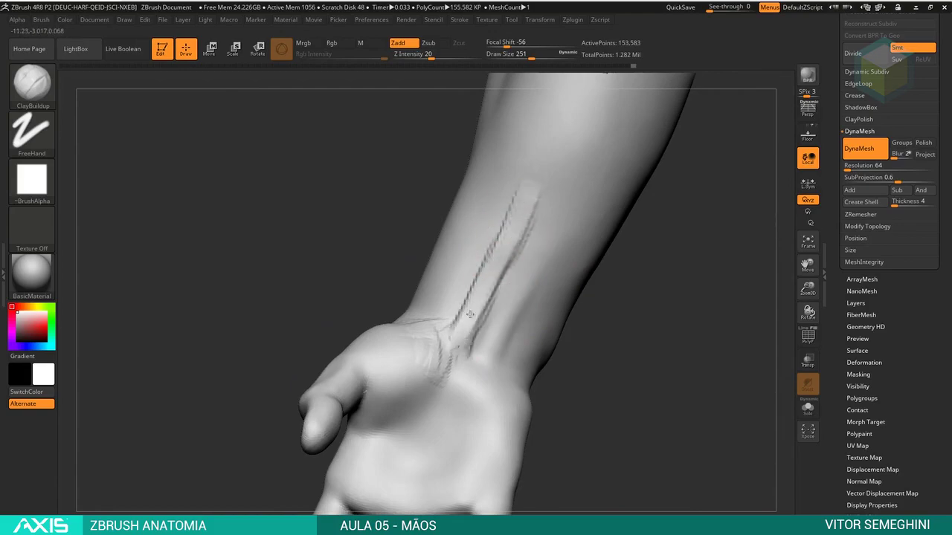
{"action": "left_click_drag", "start_coordinate": [565, 298], "coordinate": [625, 345]}
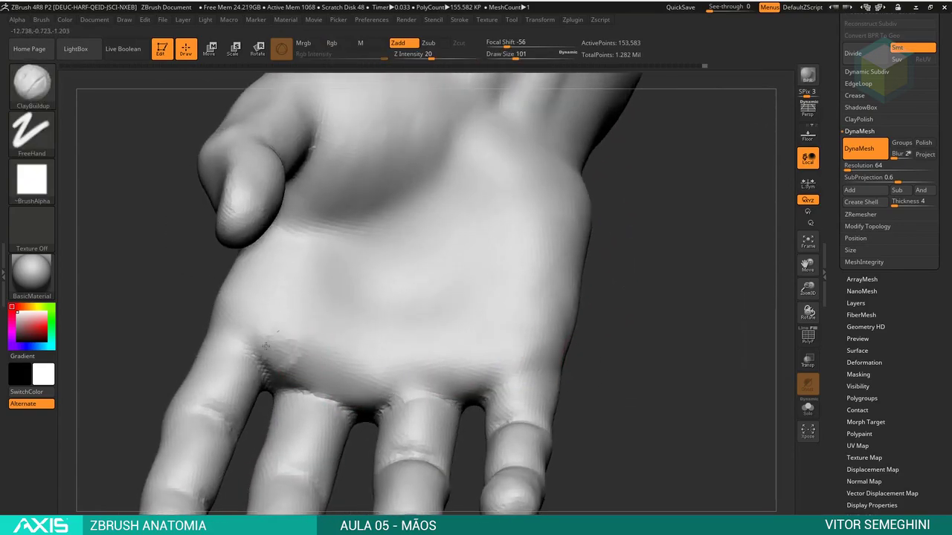
{"action": "left_click_drag", "start_coordinate": [356, 374], "coordinate": [414, 259]}
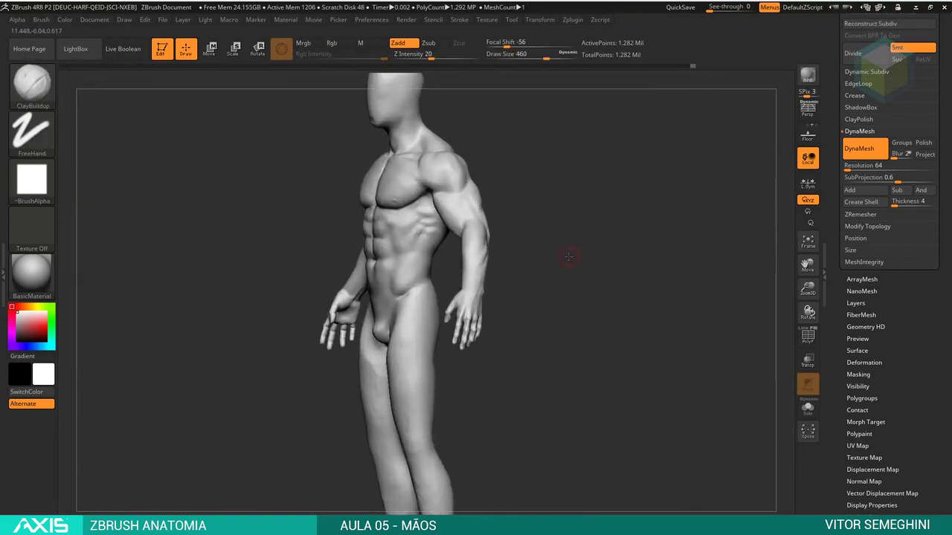
Switch to the Move brush (B, M, V) at a draw size of 1000
{"action": "mouse_move", "coordinate": [632, 254]}
{"action": "left_mouse_down"}
{"action": "mouse_move", "coordinate": [618, 257]}
{"action": "mouse_move", "coordinate": [617, 272]}
{"action": "mouse_move", "coordinate": [621, 265]}
{"action": "mouse_move", "coordinate": [548, 294]}
{"action": "mouse_move", "coordinate": [571, 293]}
{"action": "mouse_move", "coordinate": [594, 317]}
{"action": "left_mouse_up"}
{"action": "key", "text": "space"}
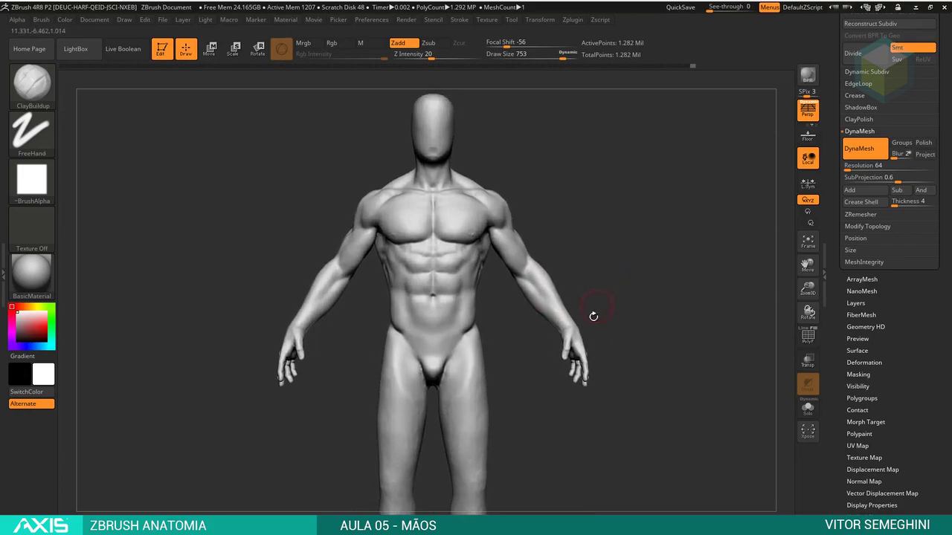
{"action": "key", "text": "space"}
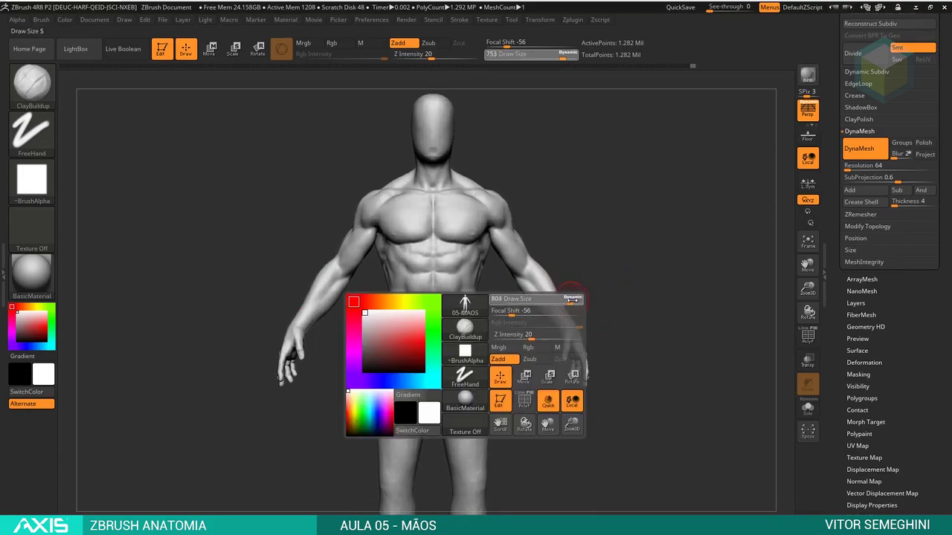
{"action": "key", "text": "b"}
{"action": "key", "text": "m"}
{"action": "key", "text": "v"}
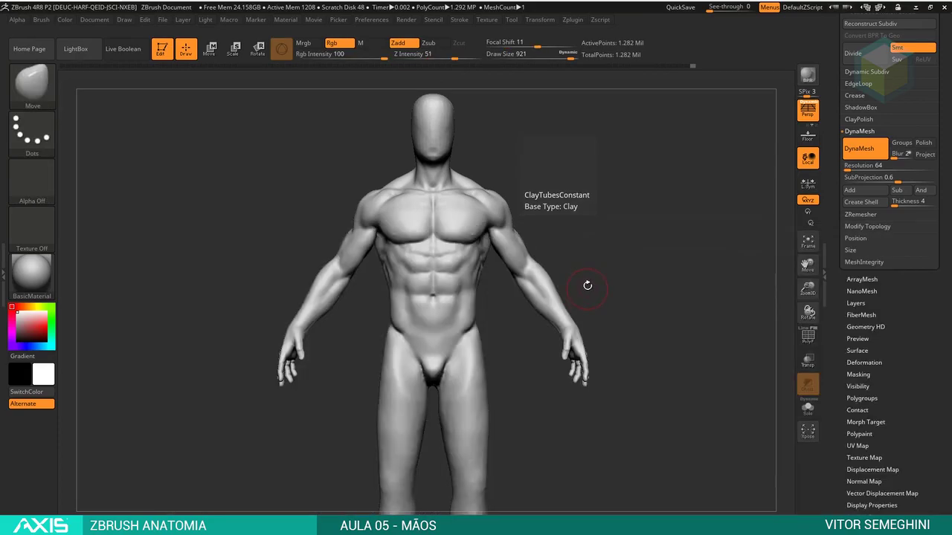
{"action": "key", "text": "space"}
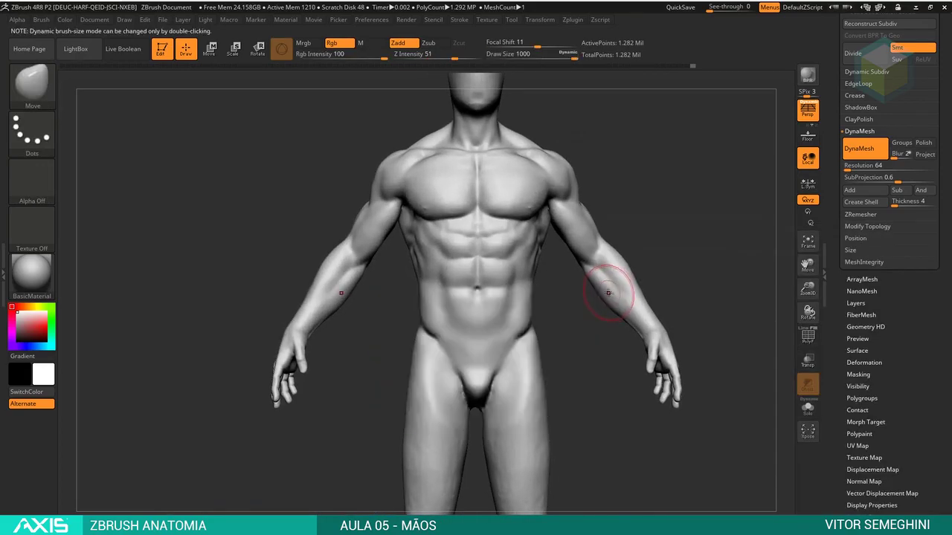
Review the figure from front, three-quarter and side-profile views
{"action": "mouse_move", "coordinate": [621, 279]}
{"action": "left_mouse_down"}
{"action": "mouse_move", "coordinate": [563, 312]}
{"action": "mouse_move", "coordinate": [617, 276]}
{"action": "mouse_move", "coordinate": [529, 252]}
{"action": "left_mouse_up"}
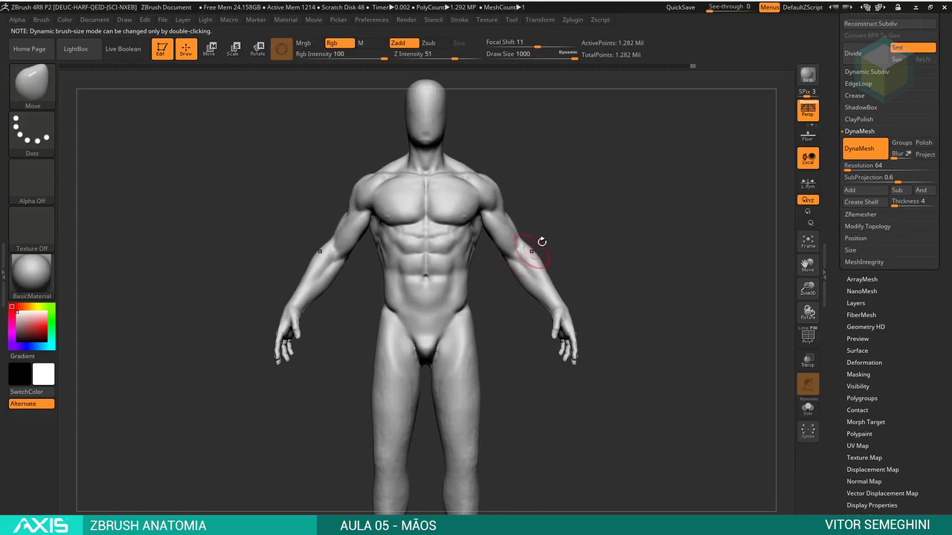
{"action": "left_click_drag", "start_coordinate": [542, 242], "coordinate": [551, 247], "text": "alt"}
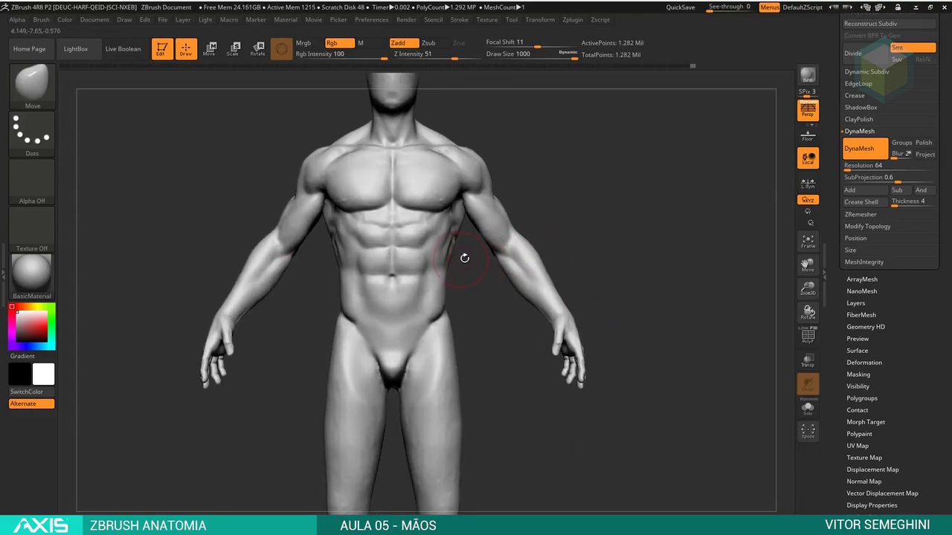
{"action": "left_click_drag", "start_coordinate": [467, 261], "coordinate": [508, 251]}
{"action": "left_click_drag", "start_coordinate": [575, 202], "coordinate": [601, 213], "text": "shift"}
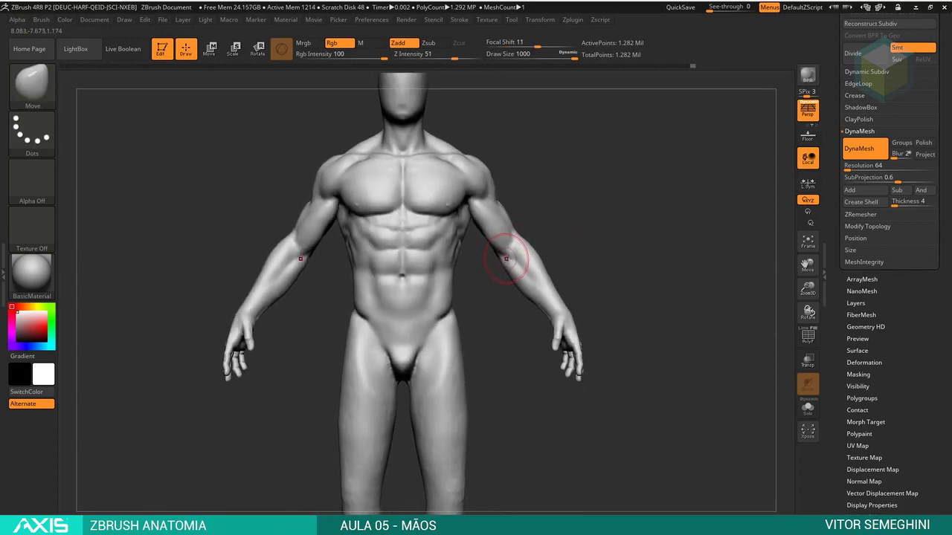
{"action": "left_click_drag", "start_coordinate": [579, 233], "coordinate": [571, 238], "text": "alt"}
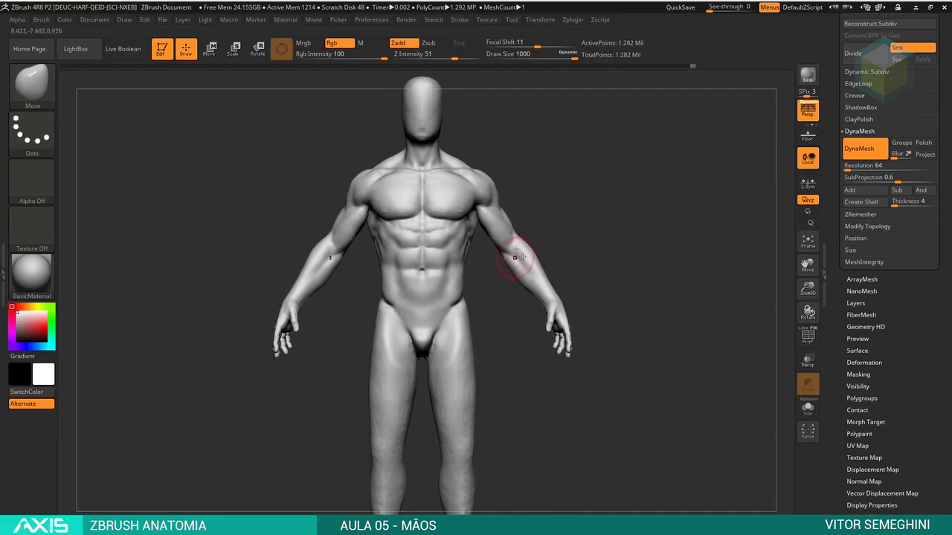
{"action": "left_click_drag", "start_coordinate": [568, 244], "coordinate": [575, 249]}
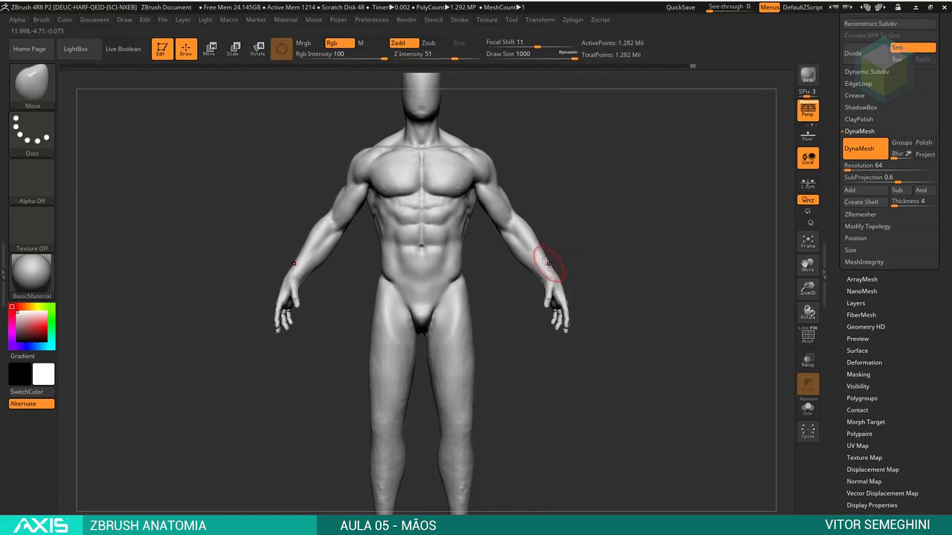
{"action": "left_click_drag", "start_coordinate": [581, 249], "coordinate": [522, 213]}
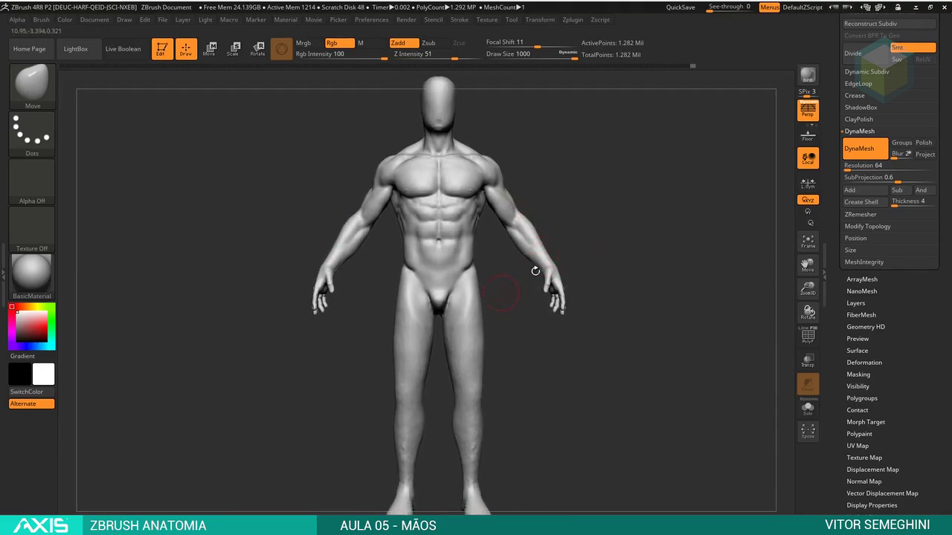
{"action": "left_click_drag", "start_coordinate": [535, 272], "coordinate": [557, 314], "text": "alt"}
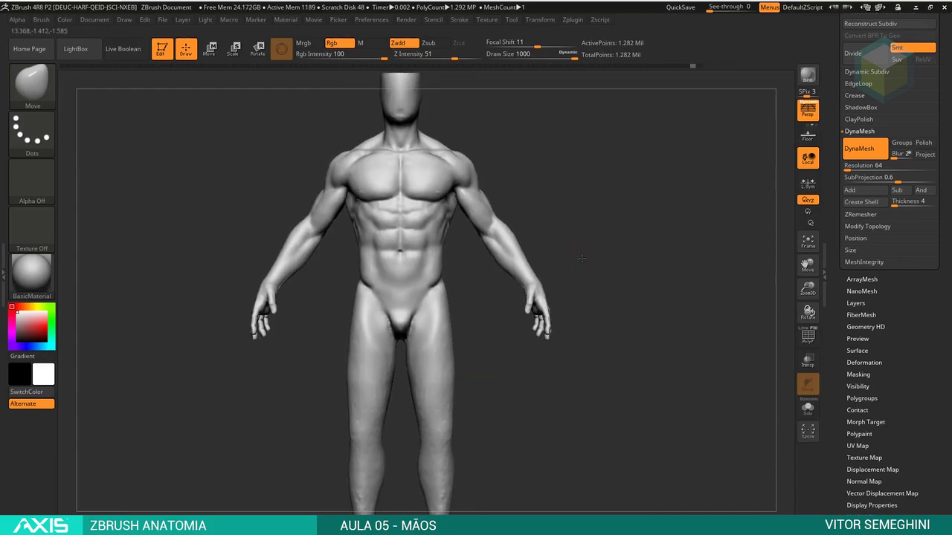
{"action": "mouse_move", "coordinate": [491, 328]}
{"action": "left_mouse_down"}
{"action": "mouse_move", "coordinate": [542, 251]}
{"action": "mouse_move", "coordinate": [556, 280]}
{"action": "mouse_move", "coordinate": [481, 318]}
{"action": "left_mouse_up"}
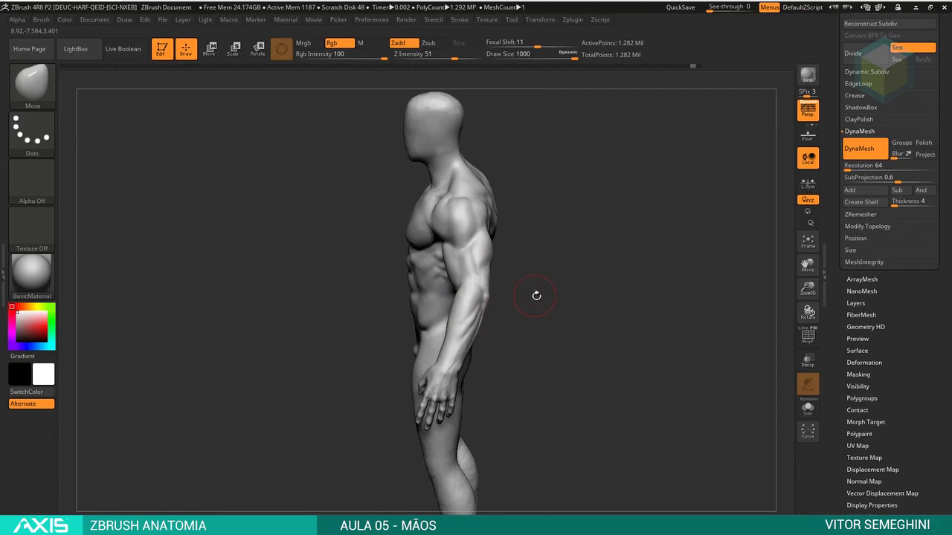
{"action": "left_click_drag", "start_coordinate": [536, 296], "coordinate": [534, 284], "text": "shift"}
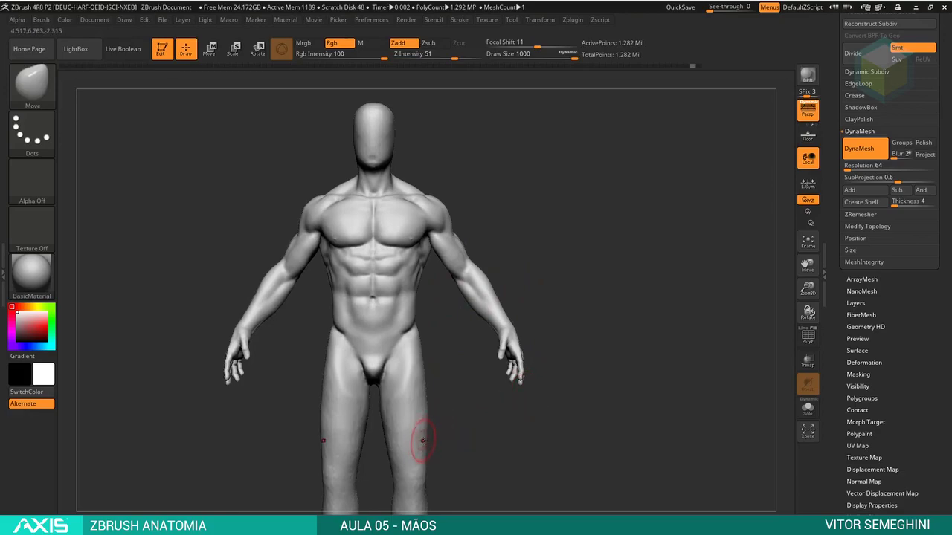
Reduce the Move brush draw size from 1000 and turn the figure to inspect the arms
{"action": "key", "text": "ctrl"}
{"action": "right_click_drag", "start_coordinate": [468, 372], "coordinate": [487, 260], "text": "ctrl"}
{"action": "key", "text": "space"}
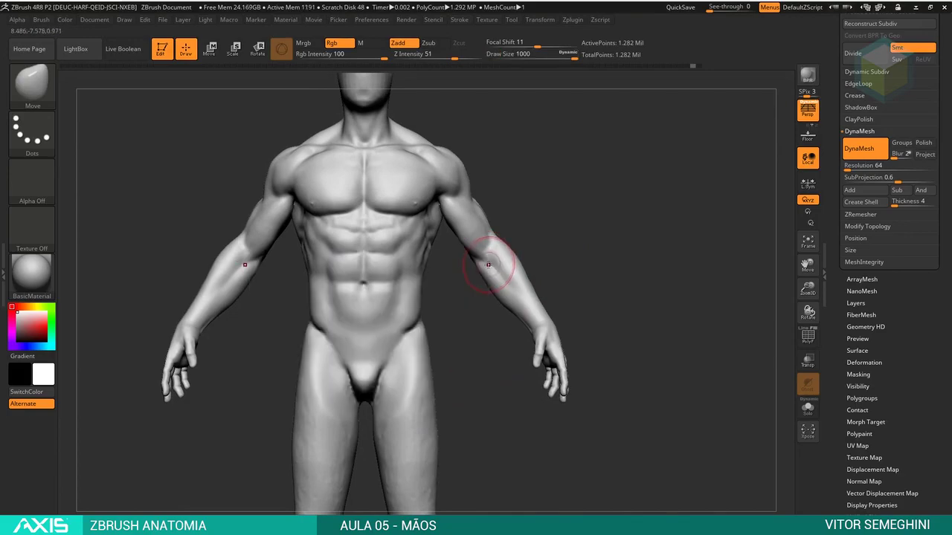
{"action": "key", "text": "space"}
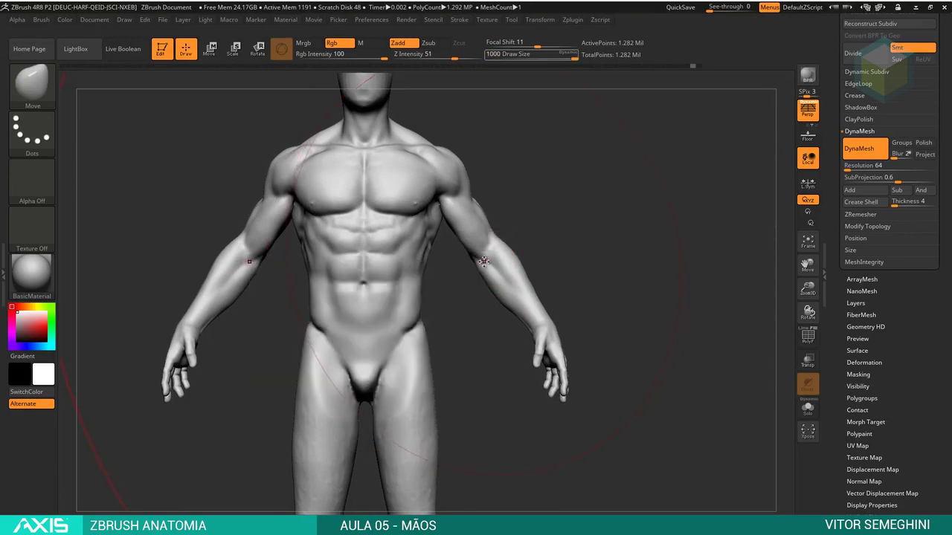
{"action": "key", "text": "space"}
{"action": "left_click_drag", "start_coordinate": [483, 262], "coordinate": [439, 260]}
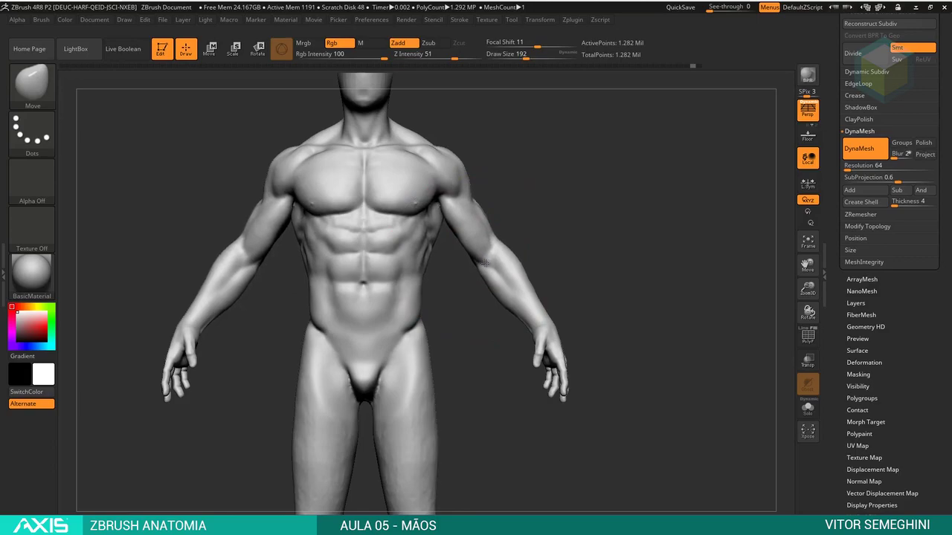
{"action": "mouse_move", "coordinate": [485, 260]}
{"action": "left_mouse_down"}
{"action": "mouse_move", "coordinate": [575, 245]}
{"action": "mouse_move", "coordinate": [514, 275]}
{"action": "left_mouse_up"}
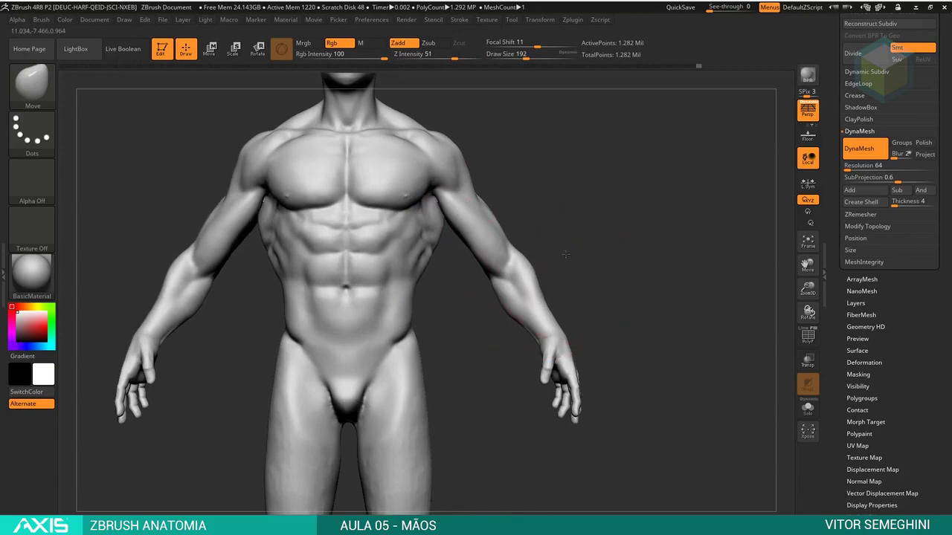
{"action": "left_click_drag", "start_coordinate": [565, 255], "coordinate": [521, 254]}
Shrink the Move brush to draw size 77 and reshape the forearm
{"action": "key", "text": "space"}
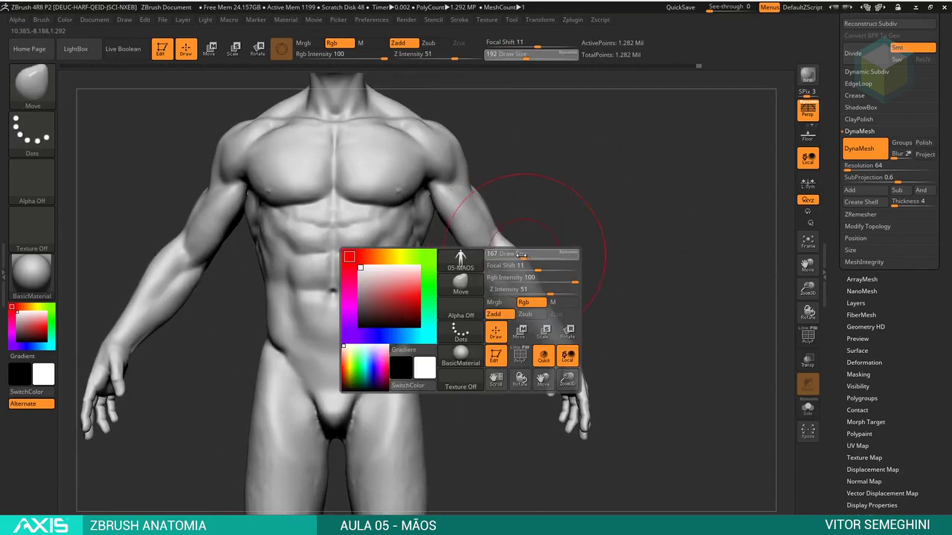
{"action": "left_click_drag", "start_coordinate": [639, 297], "coordinate": [632, 328], "text": "alt"}
{"action": "key", "text": "space"}
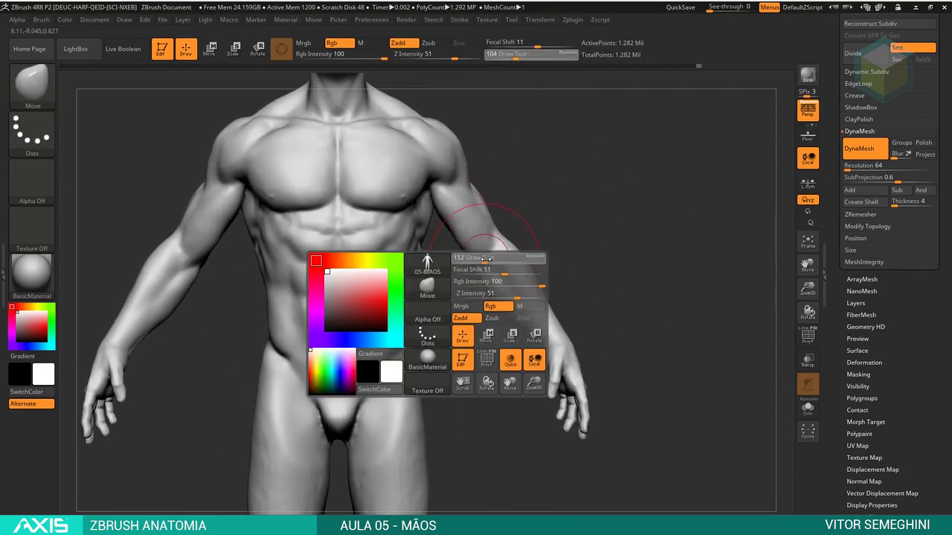
{"action": "mouse_move", "coordinate": [476, 257]}
{"action": "left_mouse_down"}
{"action": "mouse_move", "coordinate": [563, 225]}
{"action": "mouse_move", "coordinate": [521, 256]}
{"action": "mouse_move", "coordinate": [568, 288]}
{"action": "mouse_move", "coordinate": [572, 273]}
{"action": "mouse_move", "coordinate": [551, 301]}
{"action": "mouse_move", "coordinate": [529, 303]}
{"action": "left_mouse_up"}
{"action": "left_click_drag", "start_coordinate": [491, 227], "coordinate": [480, 264]}
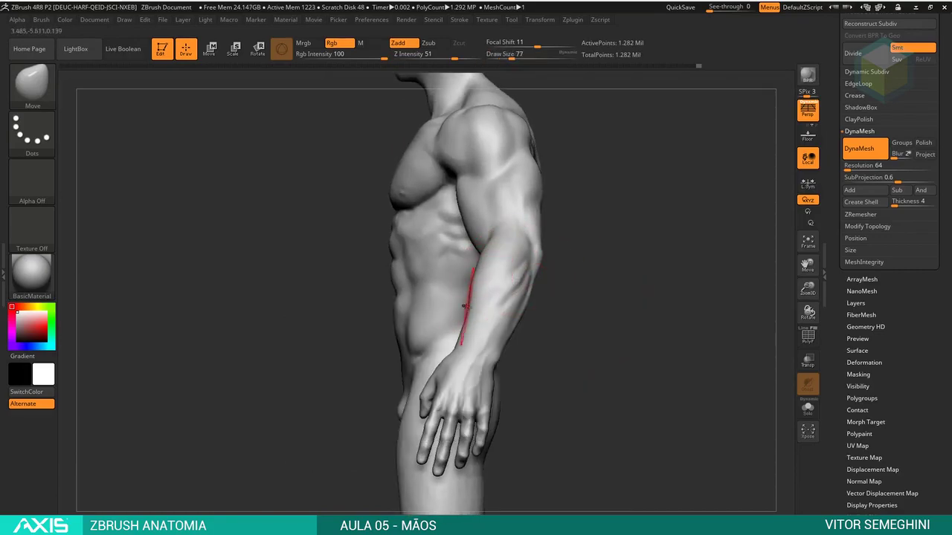
Review the whole figure from front and right-side views to check the arms
{"action": "key", "text": "f"}
{"action": "mouse_move", "coordinate": [582, 284]}
{"action": "left_mouse_down"}
{"action": "mouse_move", "coordinate": [582, 263]}
{"action": "mouse_move", "coordinate": [436, 255]}
{"action": "left_mouse_up"}
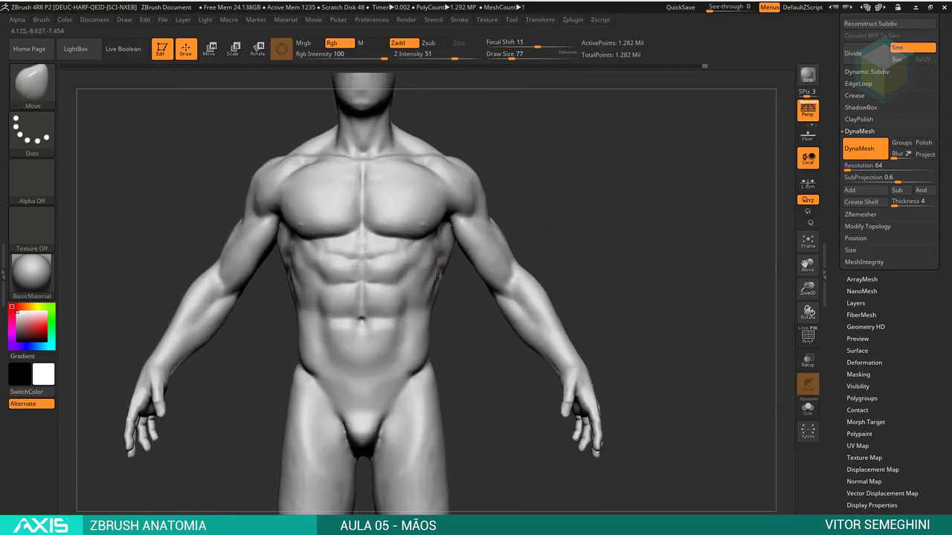
{"action": "key", "text": "f"}
{"action": "mouse_move", "coordinate": [580, 265]}
{"action": "left_mouse_down"}
{"action": "mouse_move", "coordinate": [572, 251]}
{"action": "mouse_move", "coordinate": [606, 240]}
{"action": "mouse_move", "coordinate": [590, 249]}
{"action": "mouse_move", "coordinate": [617, 253]}
{"action": "mouse_move", "coordinate": [598, 282]}
{"action": "left_mouse_up"}
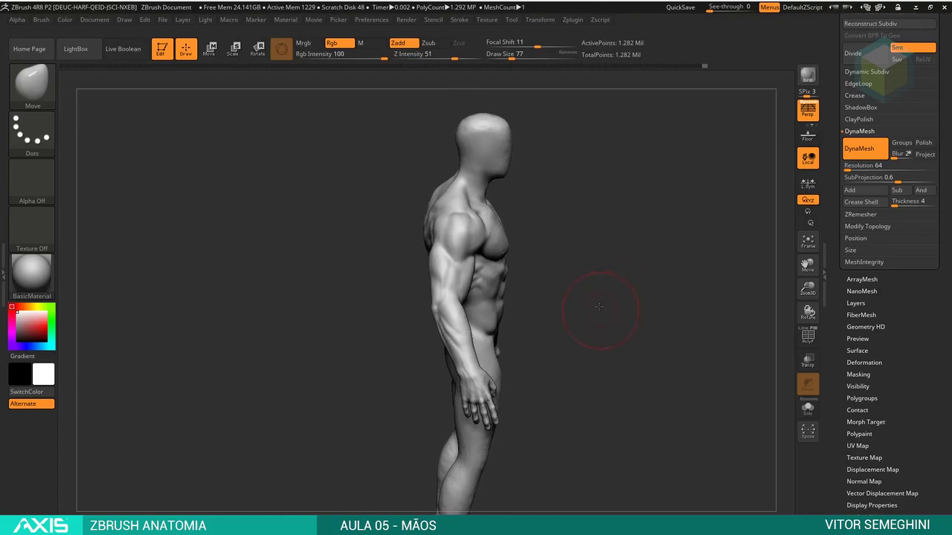
{"action": "mouse_move", "coordinate": [595, 305]}
{"action": "left_mouse_down"}
{"action": "mouse_move", "coordinate": [559, 294]}
{"action": "mouse_move", "coordinate": [604, 279]}
{"action": "mouse_move", "coordinate": [616, 218]}
{"action": "mouse_move", "coordinate": [639, 237]}
{"action": "mouse_move", "coordinate": [633, 264]}
{"action": "left_mouse_up"}
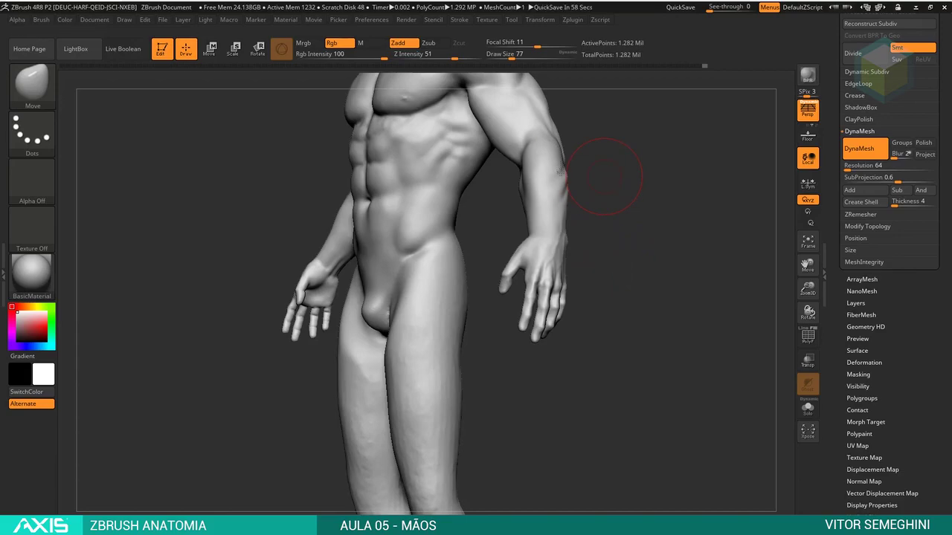
{"action": "mouse_move", "coordinate": [606, 242]}
{"action": "left_mouse_down"}
{"action": "mouse_move", "coordinate": [627, 240]}
{"action": "mouse_move", "coordinate": [630, 221]}
{"action": "mouse_move", "coordinate": [613, 254]}
{"action": "mouse_move", "coordinate": [605, 238]}
{"action": "mouse_move", "coordinate": [526, 232]}
{"action": "left_mouse_up"}
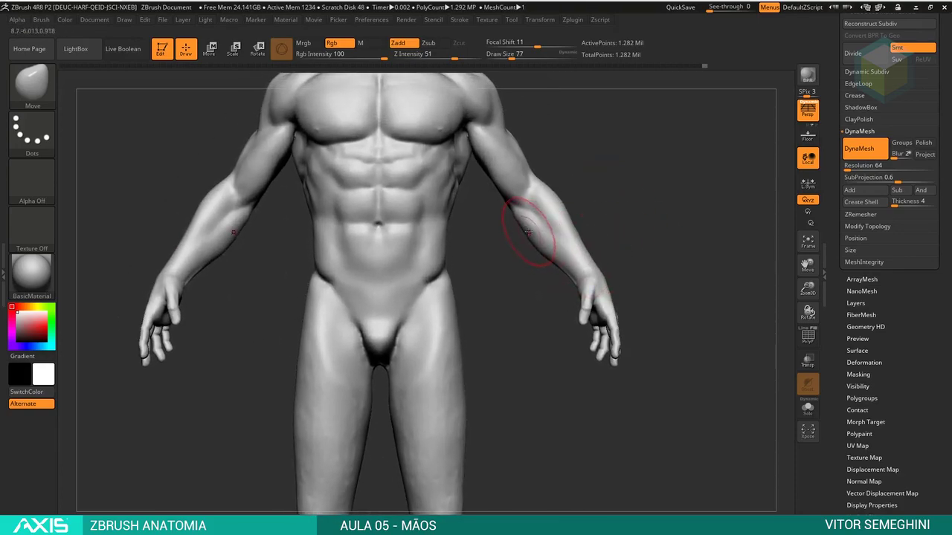
{"action": "mouse_move", "coordinate": [603, 257]}
{"action": "left_mouse_down"}
{"action": "mouse_move", "coordinate": [643, 257]}
{"action": "mouse_move", "coordinate": [585, 255]}
{"action": "mouse_move", "coordinate": [600, 267]}
{"action": "mouse_move", "coordinate": [602, 297]}
{"action": "mouse_move", "coordinate": [607, 286]}
{"action": "mouse_move", "coordinate": [573, 296]}
{"action": "mouse_move", "coordinate": [597, 276]}
{"action": "mouse_move", "coordinate": [592, 244]}
{"action": "mouse_move", "coordinate": [610, 240]}
{"action": "mouse_move", "coordinate": [627, 272]}
{"action": "left_mouse_up"}
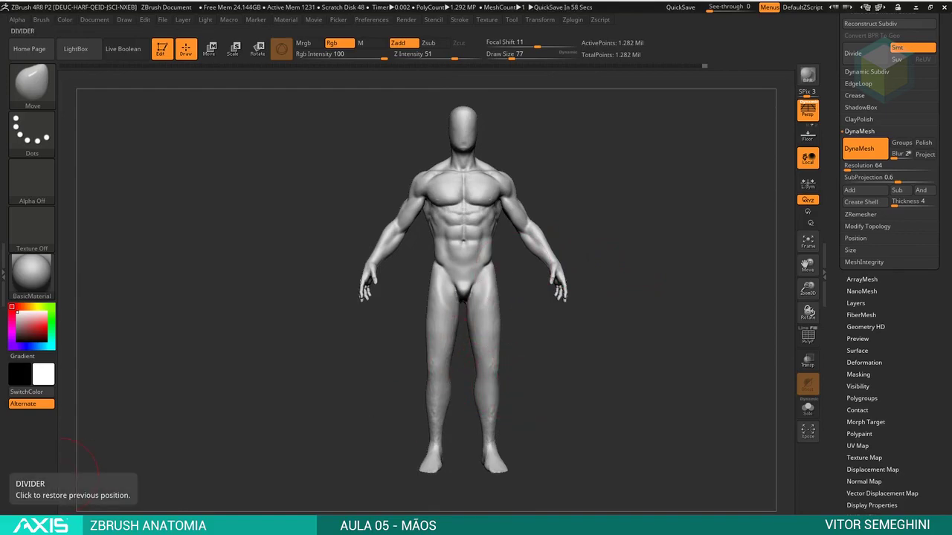
Maximize the mao_axis.psd hand reference board, zoom in and out, then return to the figure
{"action": "left_click_drag", "start_coordinate": [580, 239], "coordinate": [587, 188]}
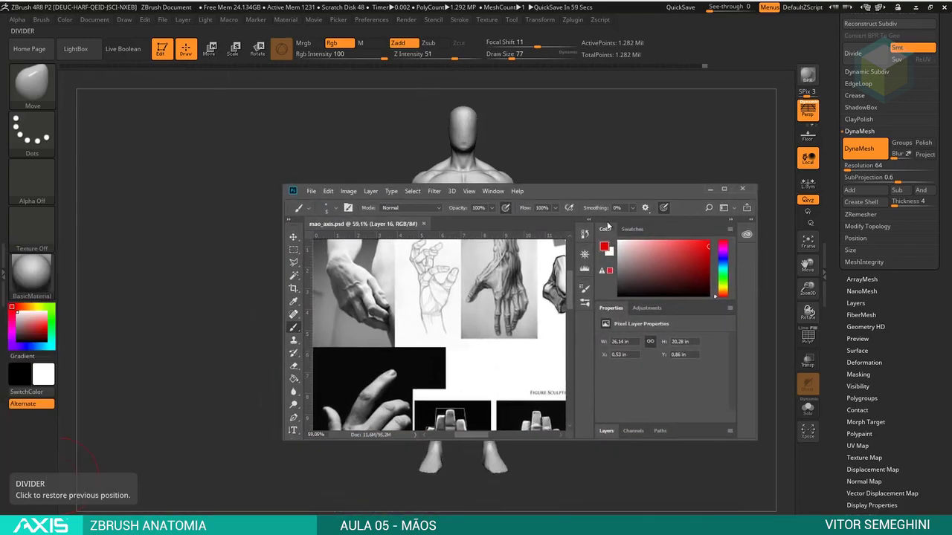
{"action": "left_click", "coordinate": [727, 187]}
{"action": "scroll", "coordinate": [653, 272], "scroll_direction": "up", "scroll_amount": 5, "text": "alt"}
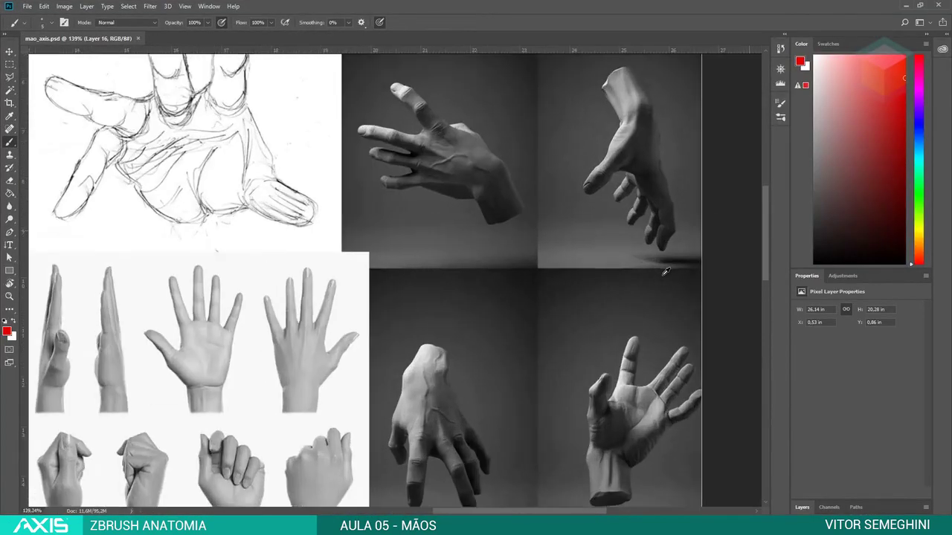
{"action": "scroll", "coordinate": [653, 273], "scroll_direction": "down", "scroll_amount": 1, "text": "alt"}
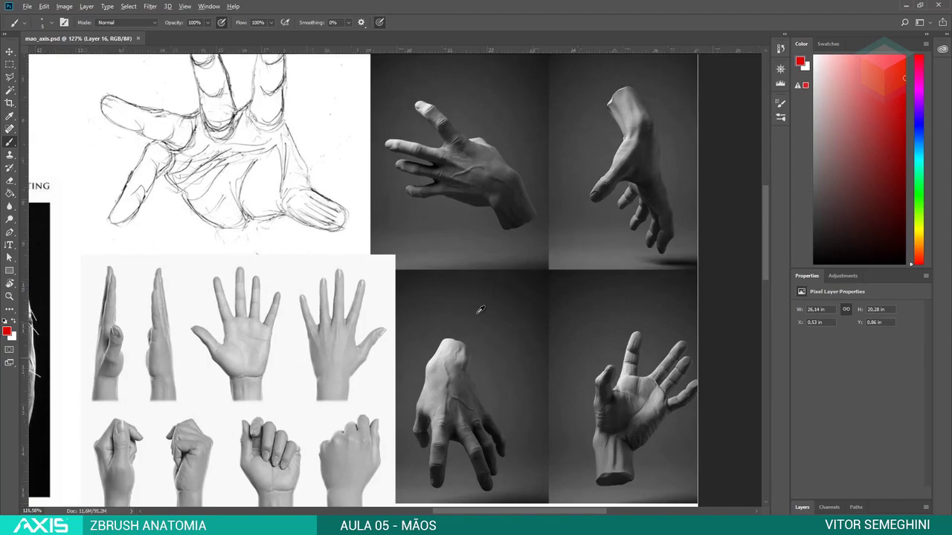
{"action": "scroll", "coordinate": [478, 313], "scroll_direction": "down", "scroll_amount": 3, "text": "alt"}
{"action": "scroll", "coordinate": [476, 314], "scroll_direction": "down", "scroll_amount": 2, "text": "alt"}
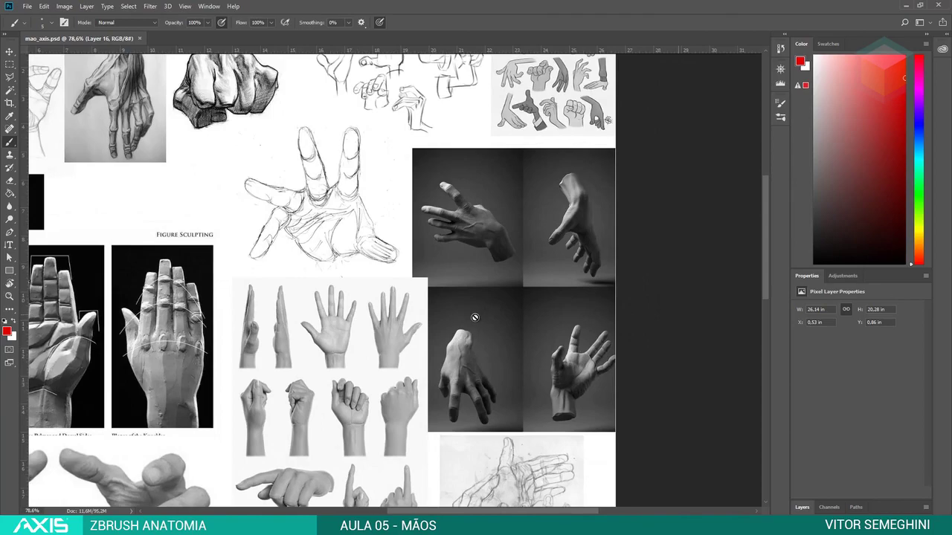
{"action": "key", "text": "alt+Tab"}
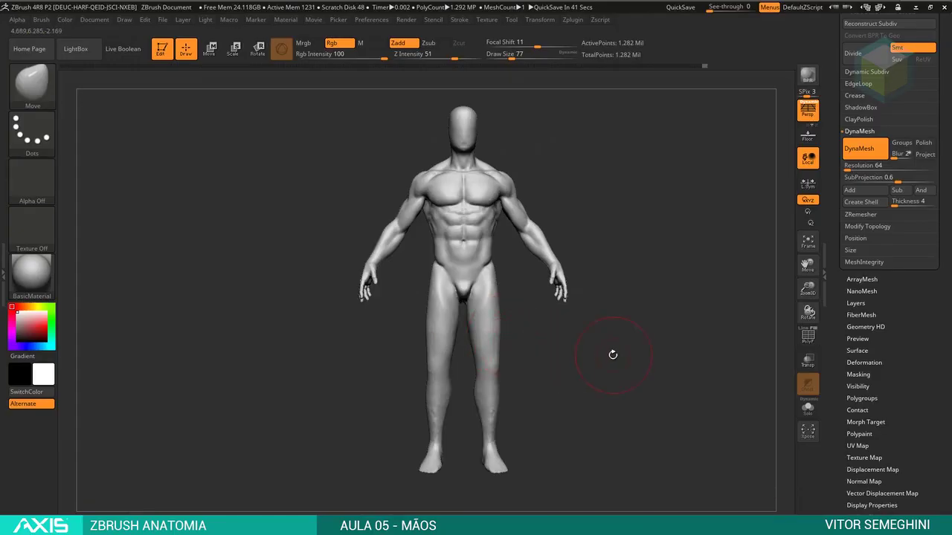
{"action": "left_click_drag", "start_coordinate": [612, 354], "coordinate": [578, 388]}
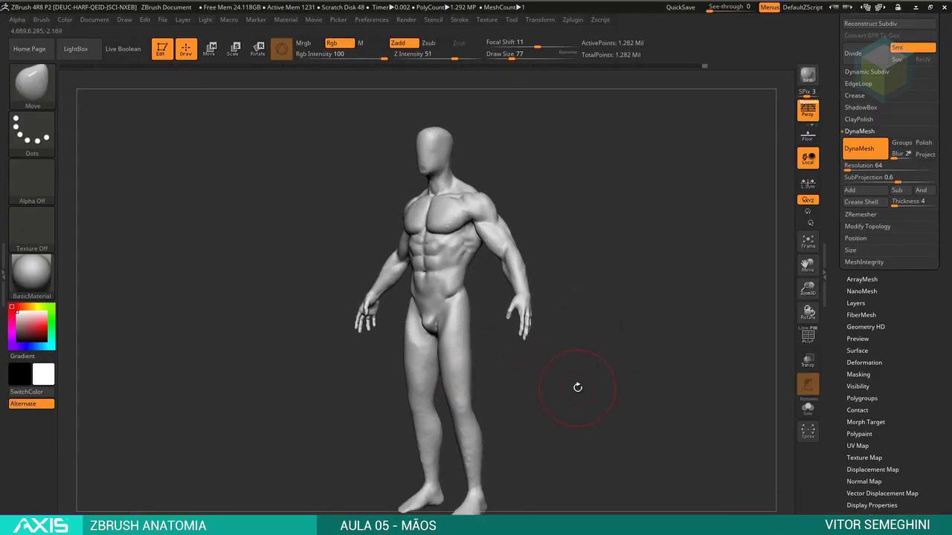